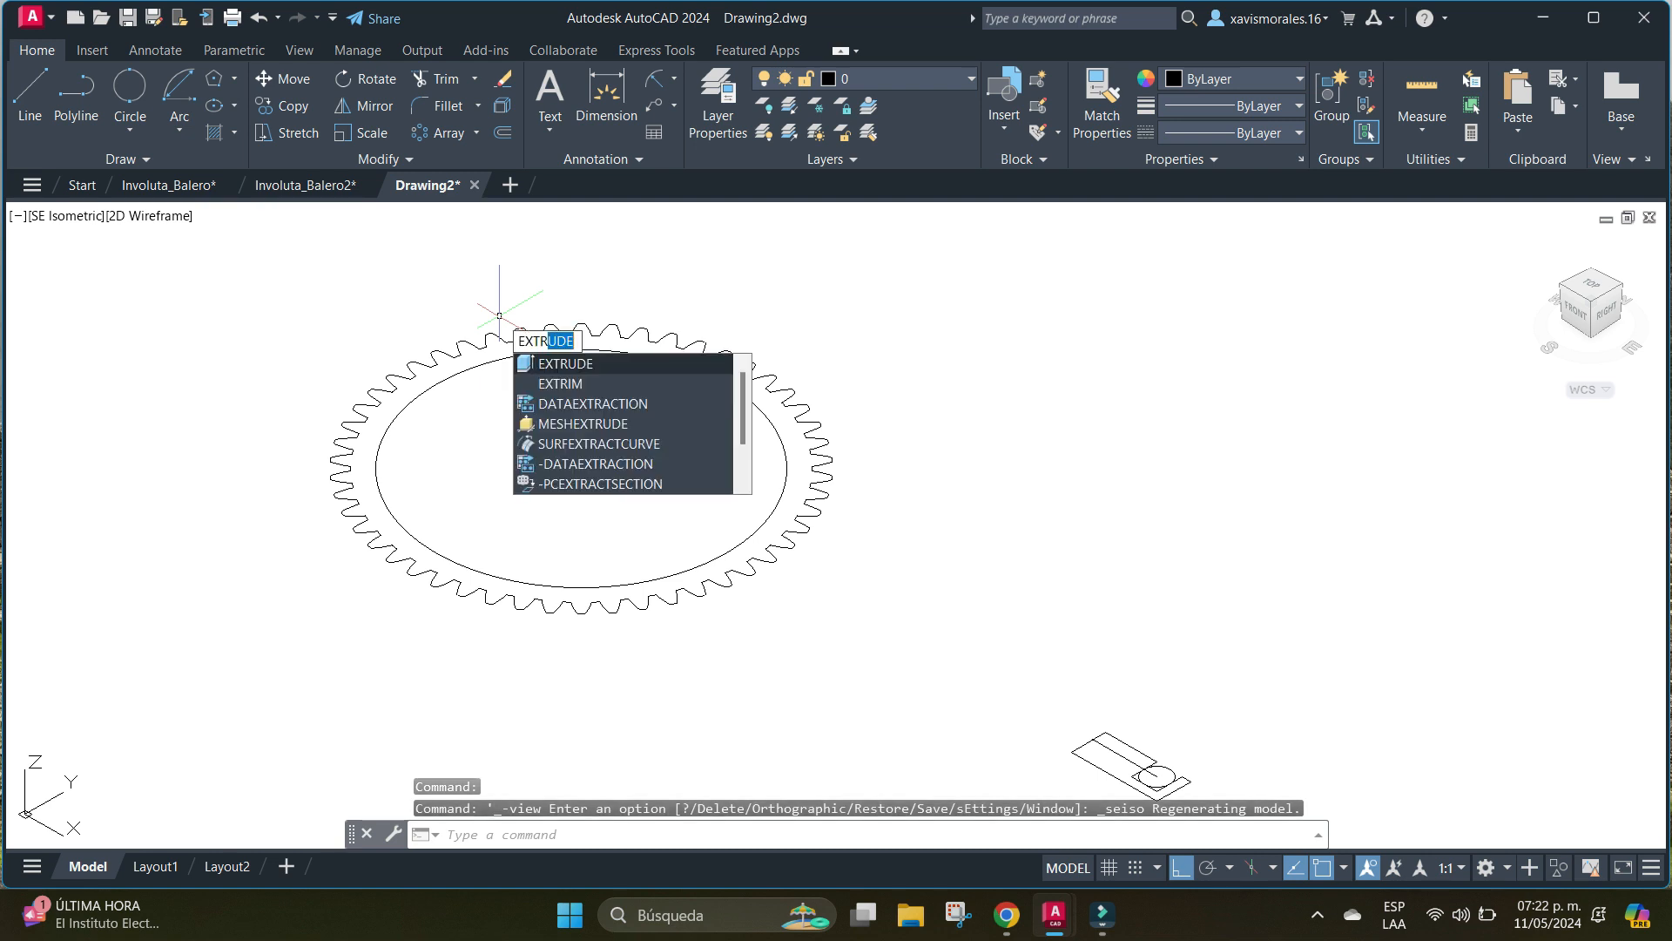
Extrude the closed gear-tooth profile to a height of 40.
{"action": "key", "text": "Return"}
{"action": "left_click", "coordinate": [808, 423]}
{"action": "key", "text": "Return"}
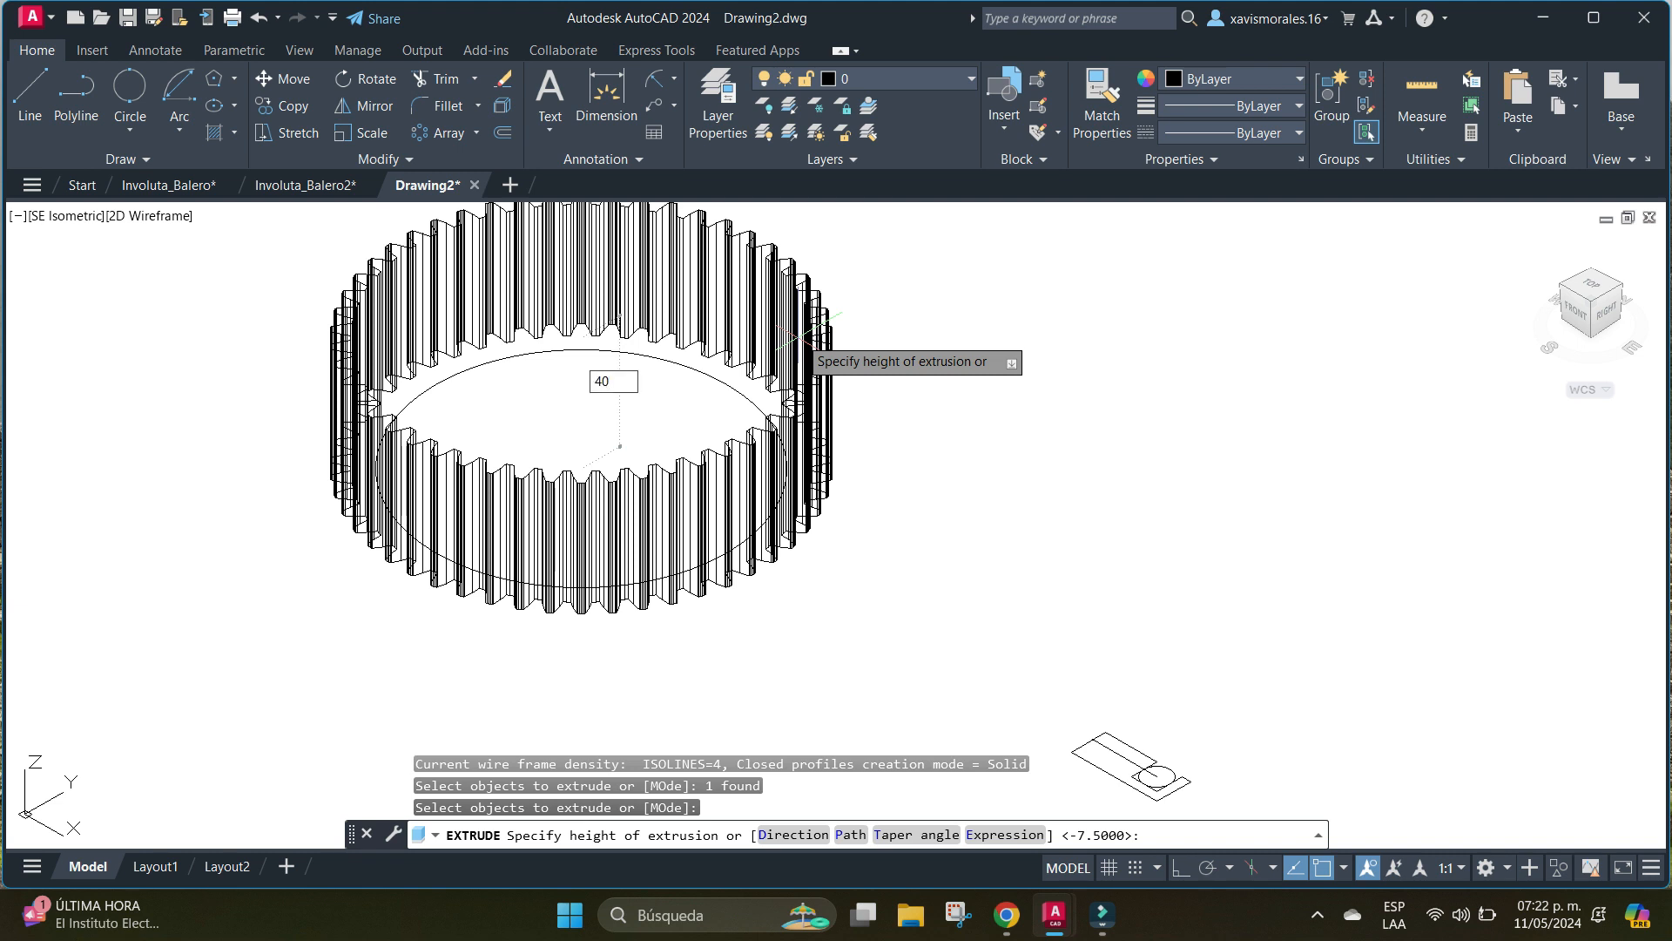
{"action": "key", "text": "Return"}
Move the circle inside the gear by a displacement of 0,0,40.
{"action": "type", "text": "m"}
{"action": "key", "text": "Return"}
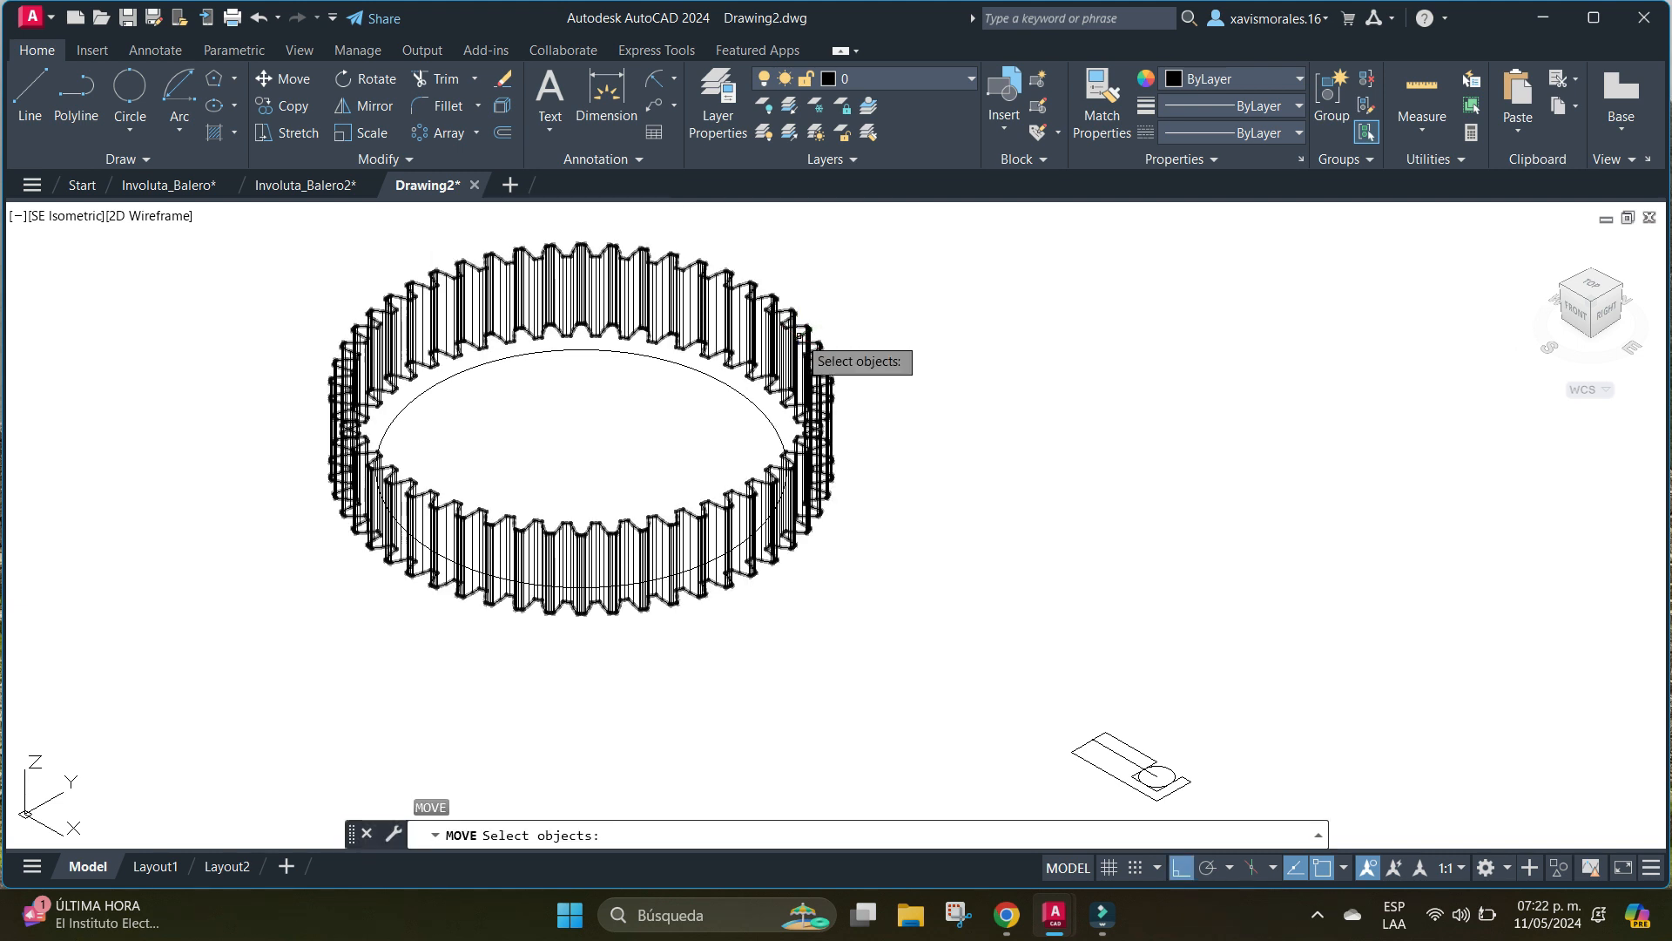
{"action": "left_click", "coordinate": [755, 400]}
{"action": "key", "text": "Return"}
{"action": "type", "text": "0"}
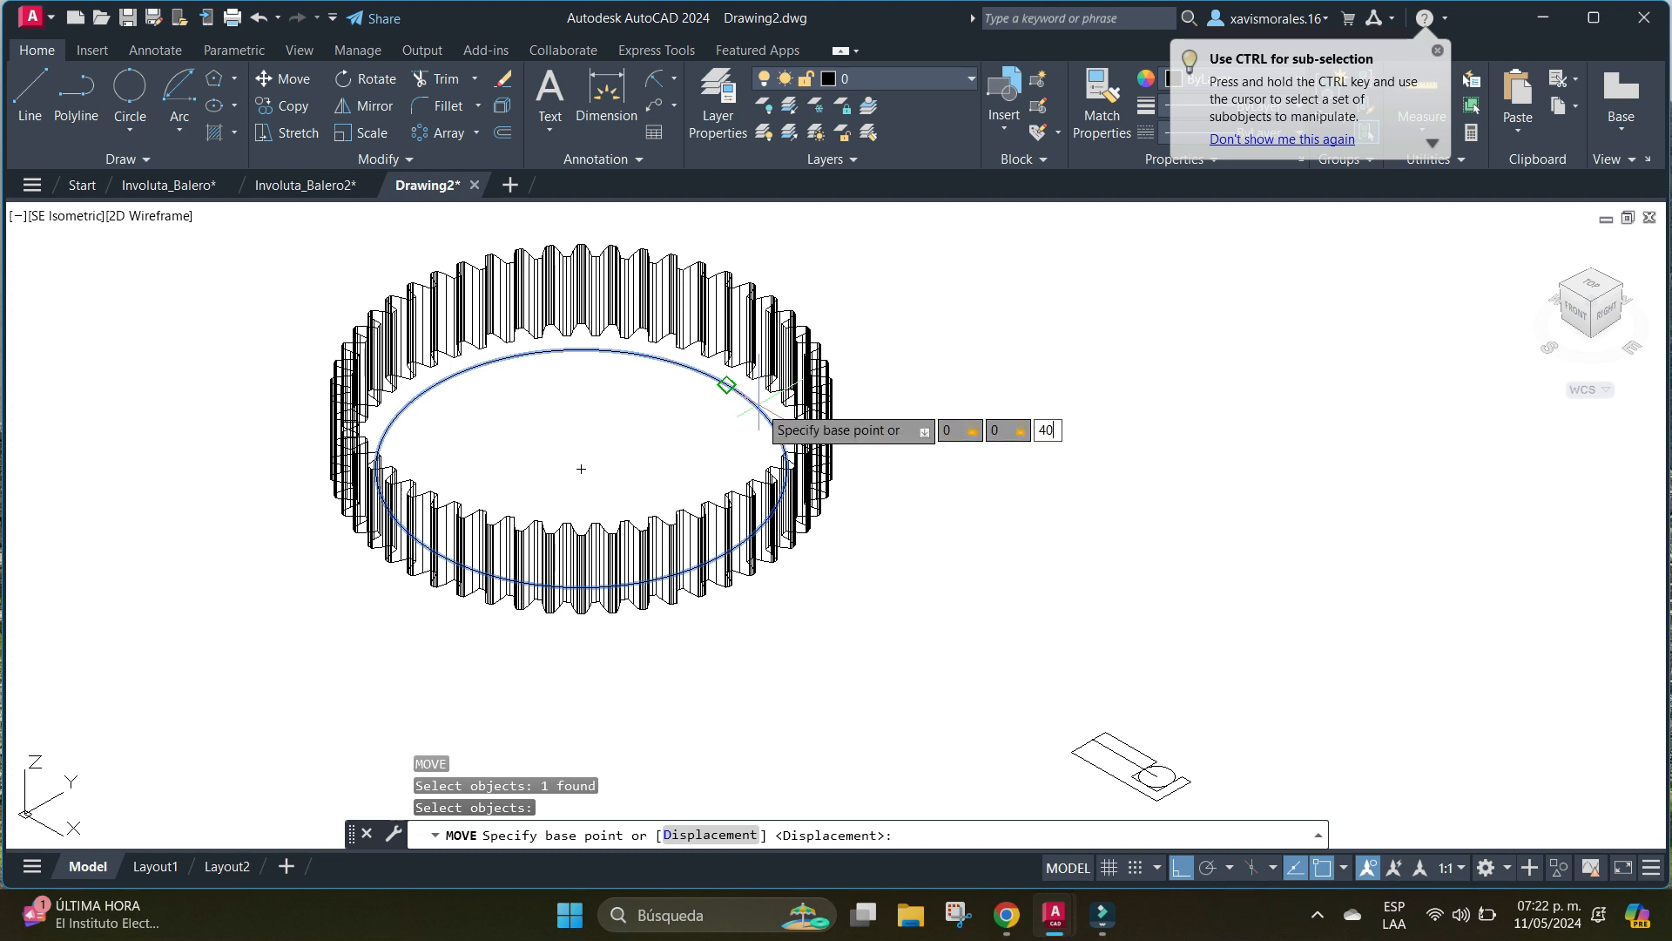
{"action": "key", "text": "Return"}
Extrude the raised circle 10 downward into the gear body.
{"action": "key", "text": "Return"}
{"action": "type", "text": "EX"}
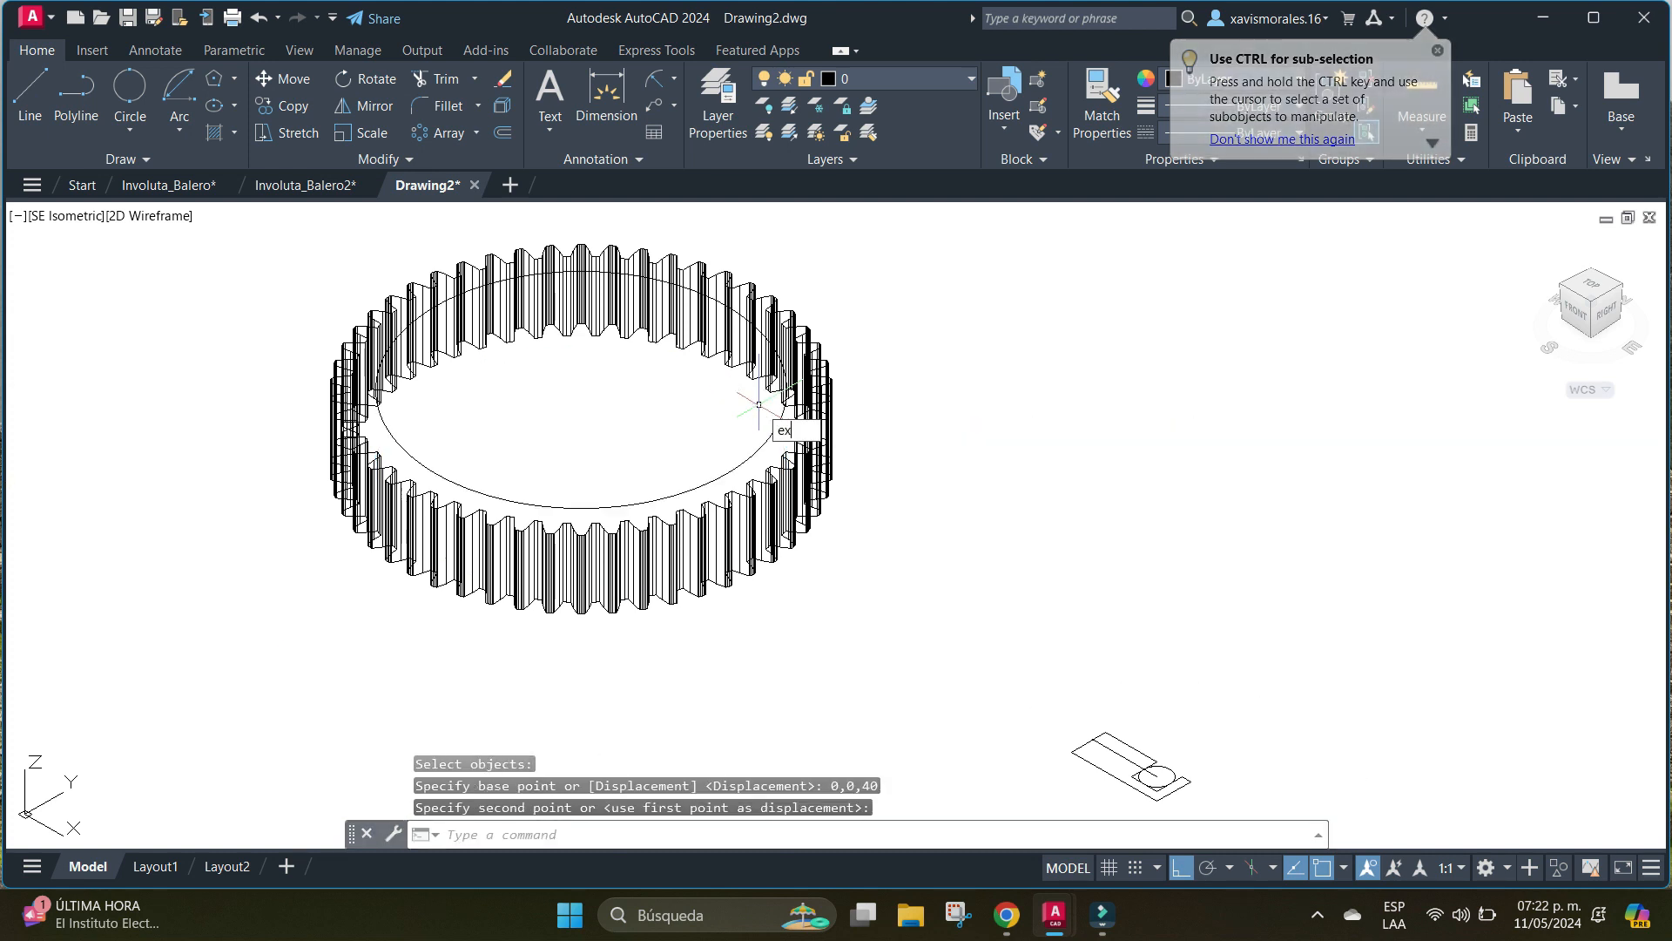
{"action": "key", "text": "Down"}
{"action": "key", "text": "Down"}
{"action": "key", "text": "Return"}
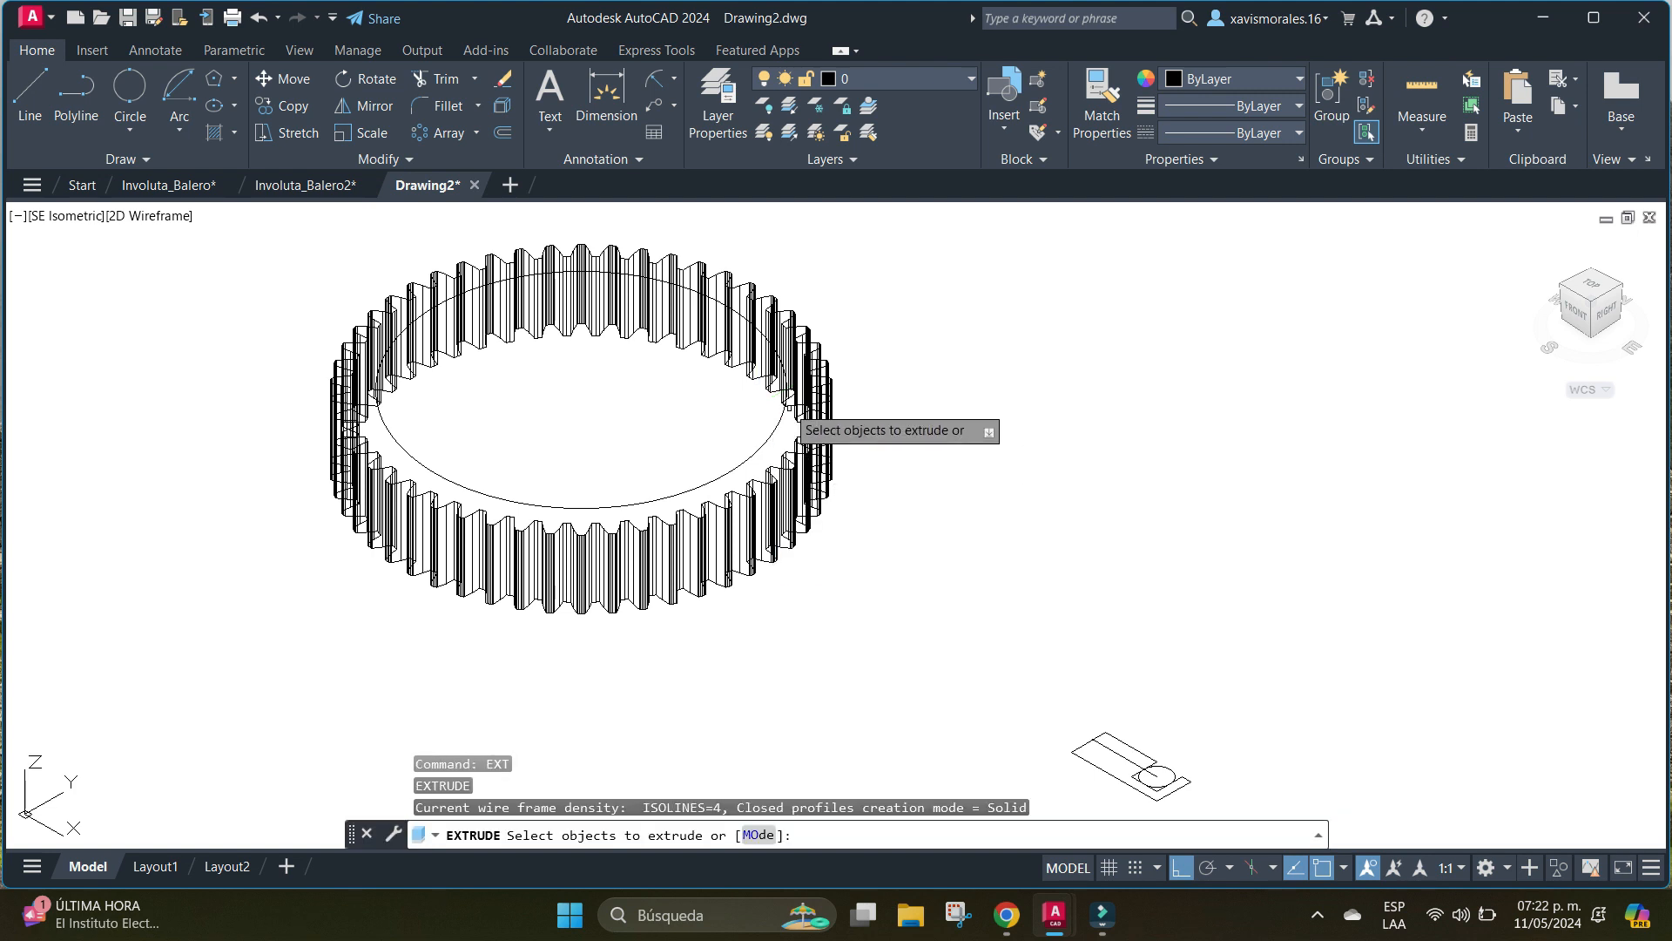
{"action": "left_click", "coordinate": [776, 411]}
{"action": "key", "text": "Return"}
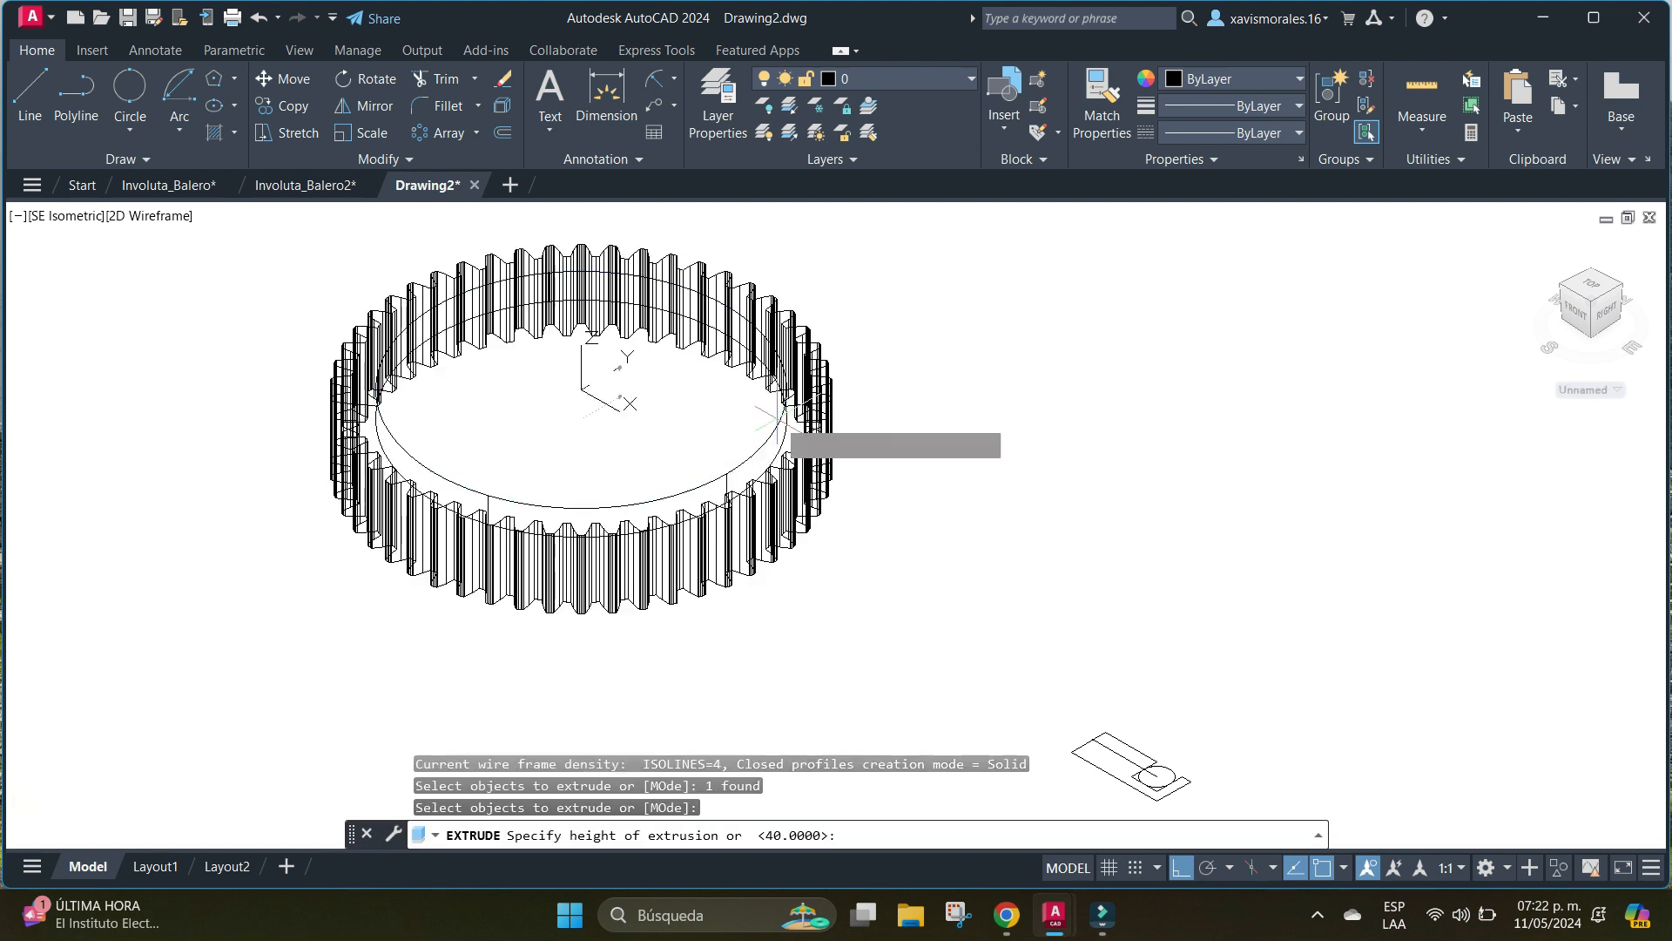
{"action": "type", "text": "10"}
{"action": "key", "text": "Return"}
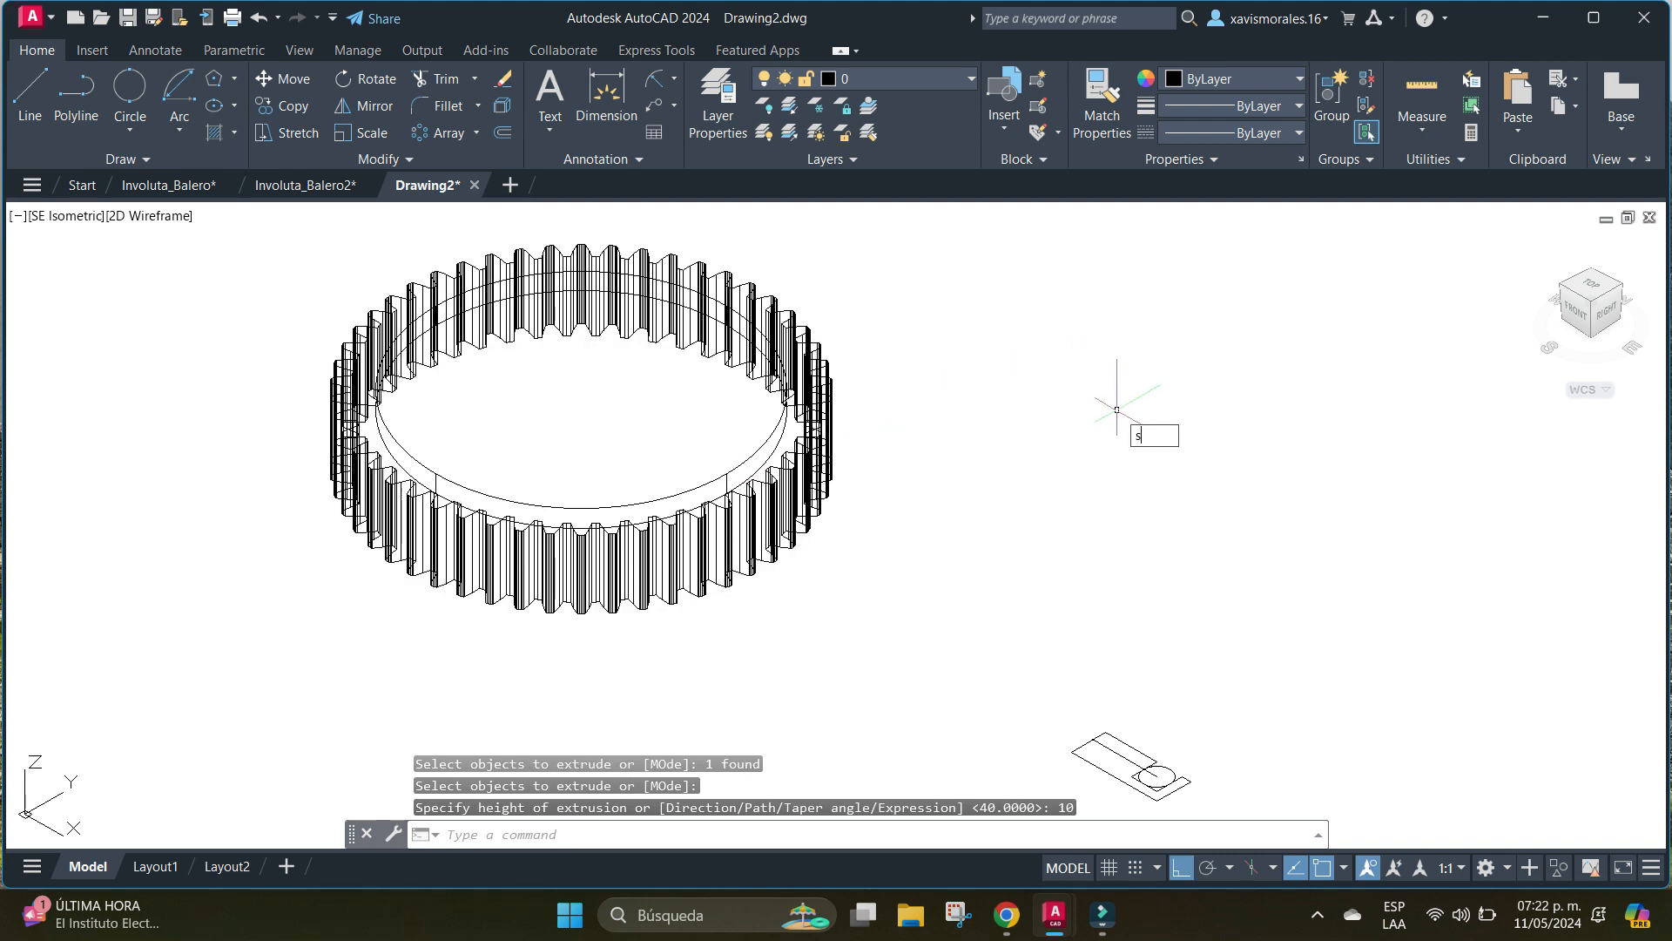
Subtract the extruded disc from the gear solid to form a shallow circular recess.
{"action": "type", "text": "sub"}
{"action": "key", "text": "Return"}
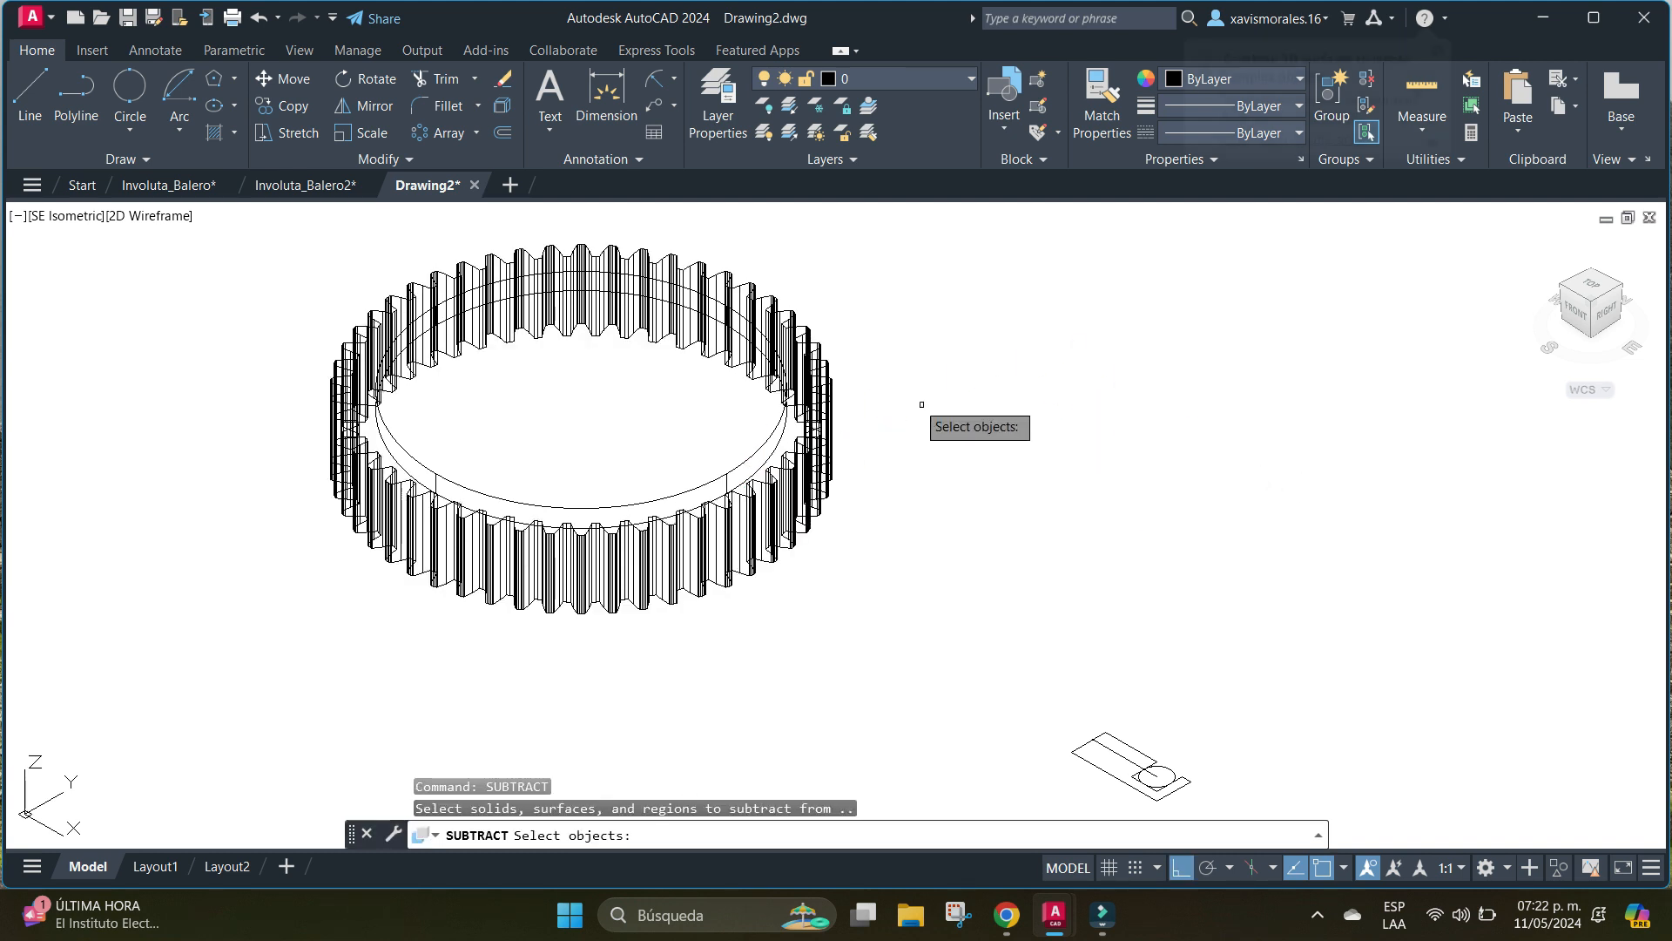
{"action": "left_click", "coordinate": [821, 370]}
{"action": "key", "text": "Return"}
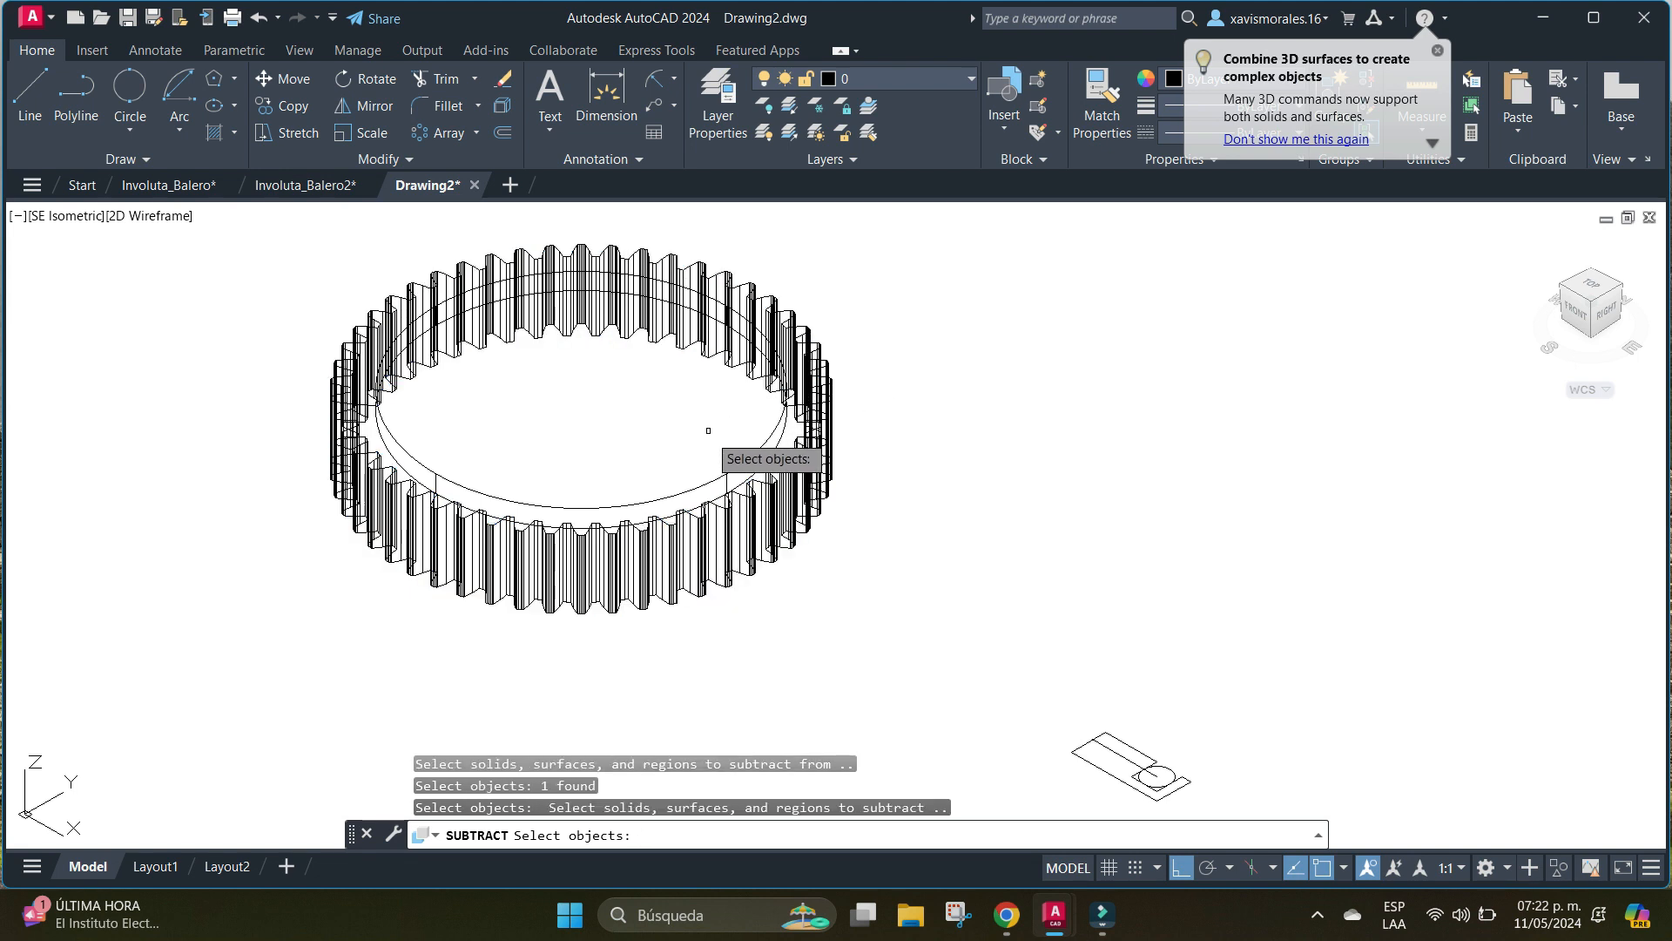
{"action": "left_click", "coordinate": [727, 468]}
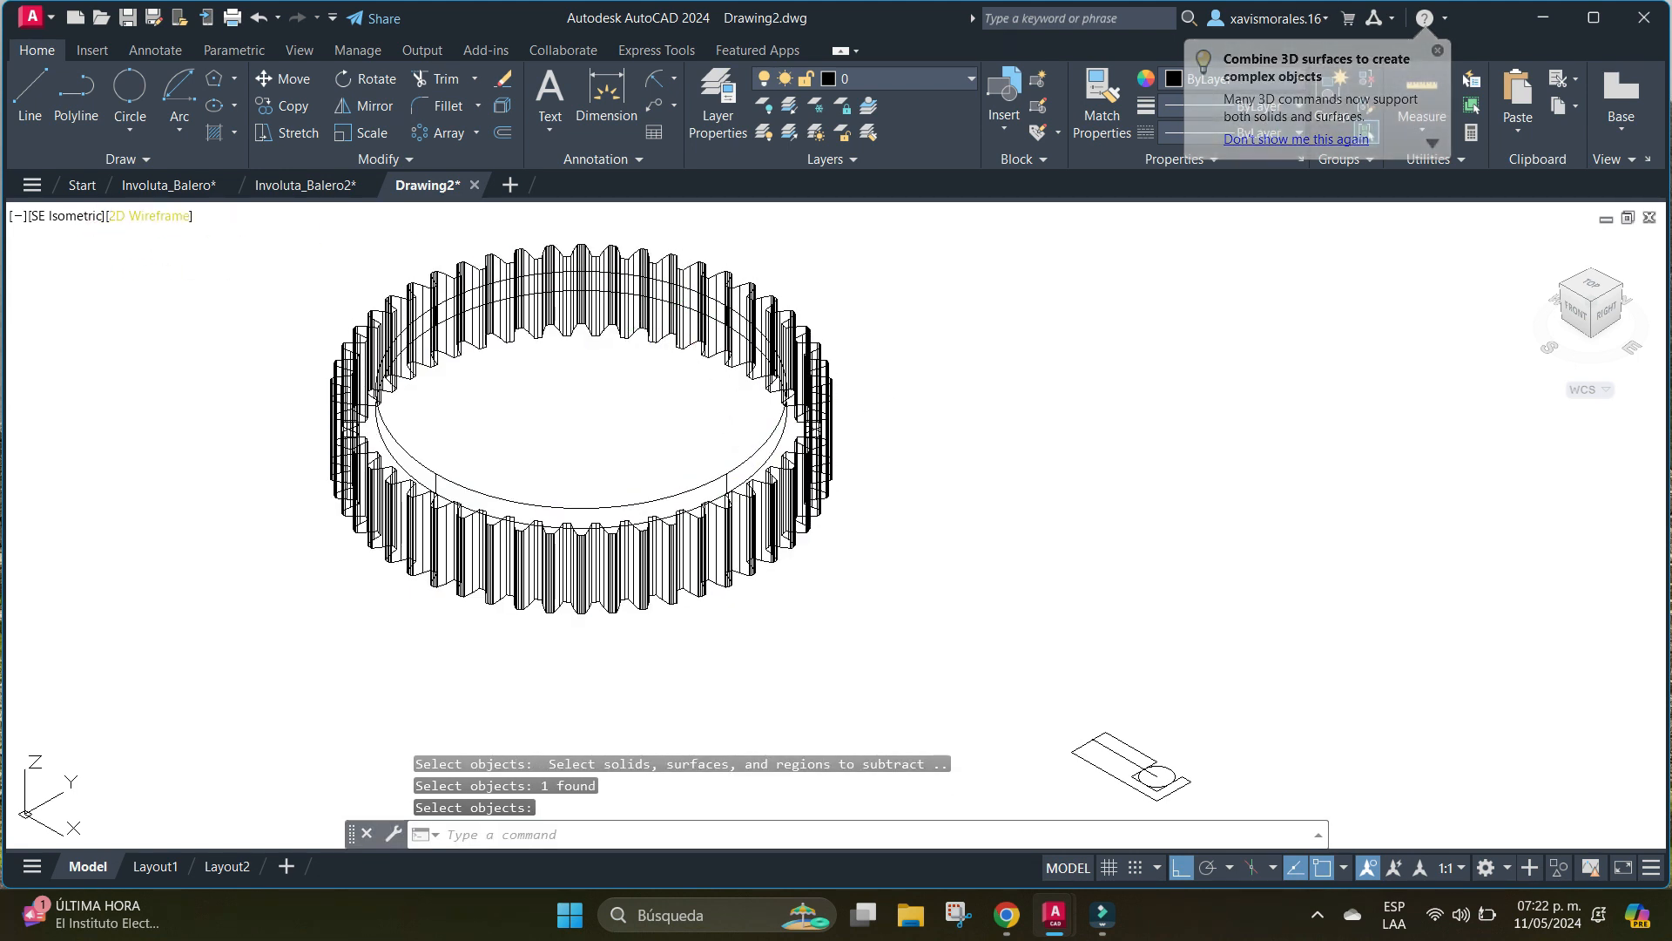
Display the gear in the Conceptual visual style.
{"action": "left_click", "coordinate": [150, 216]}
{"action": "left_click", "coordinate": [224, 293]}
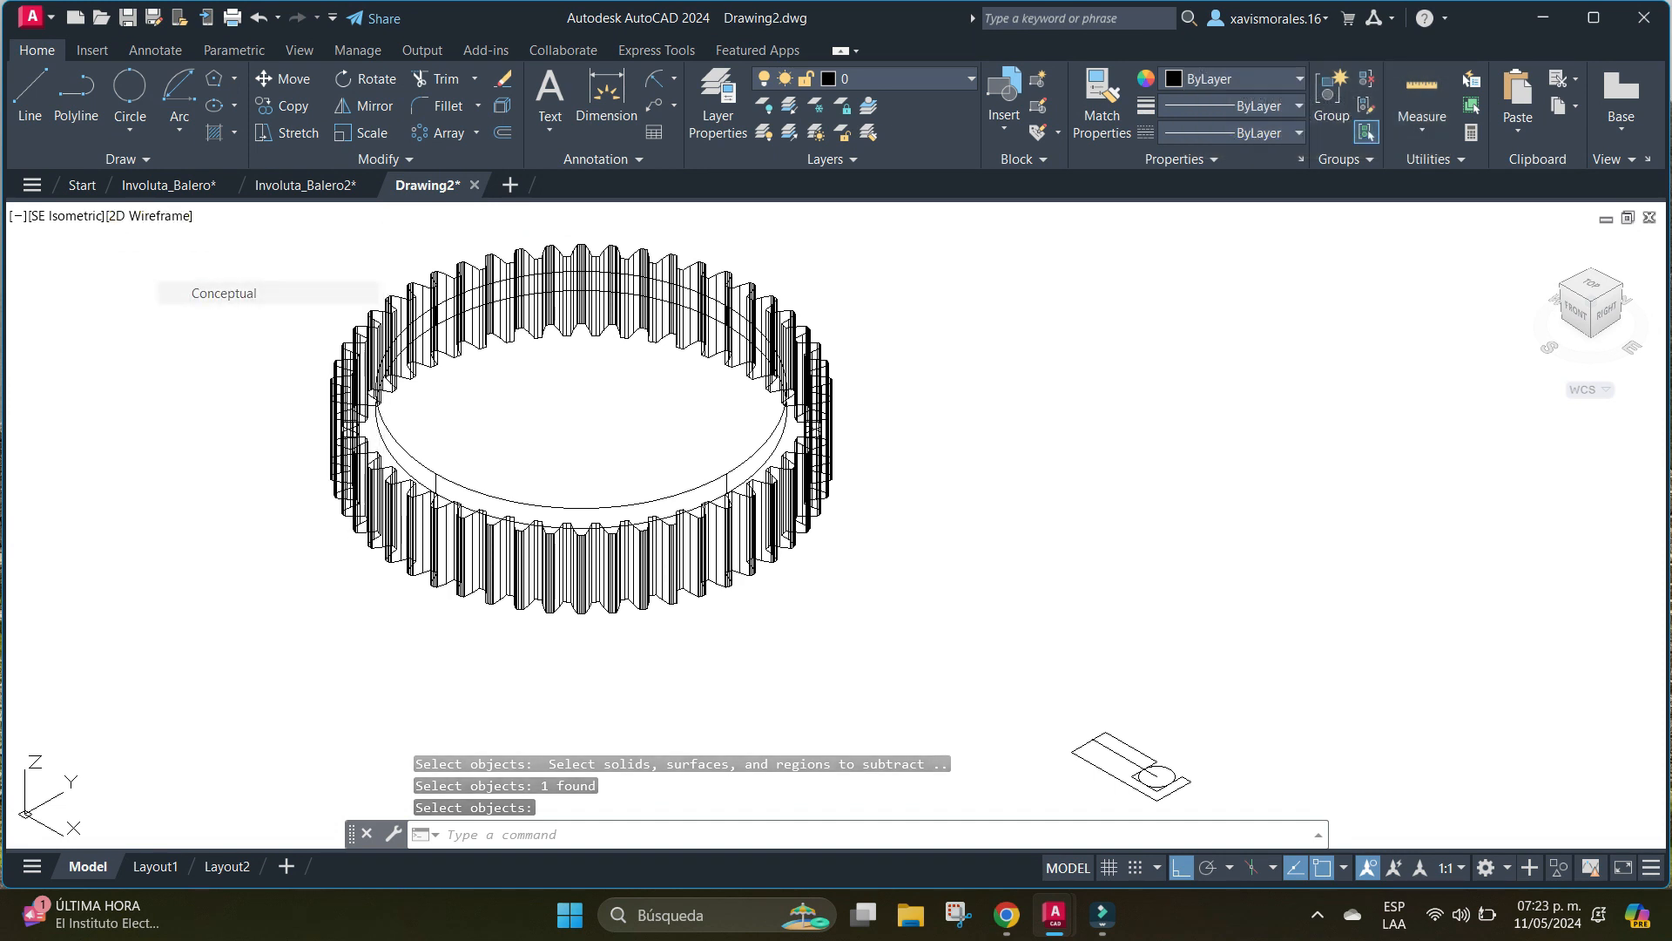
{"action": "middle_click_drag", "start_coordinate": [649, 313], "coordinate": [638, 376]}
{"action": "scroll", "coordinate": [639, 376], "scroll_direction": "up", "scroll_amount": 2}
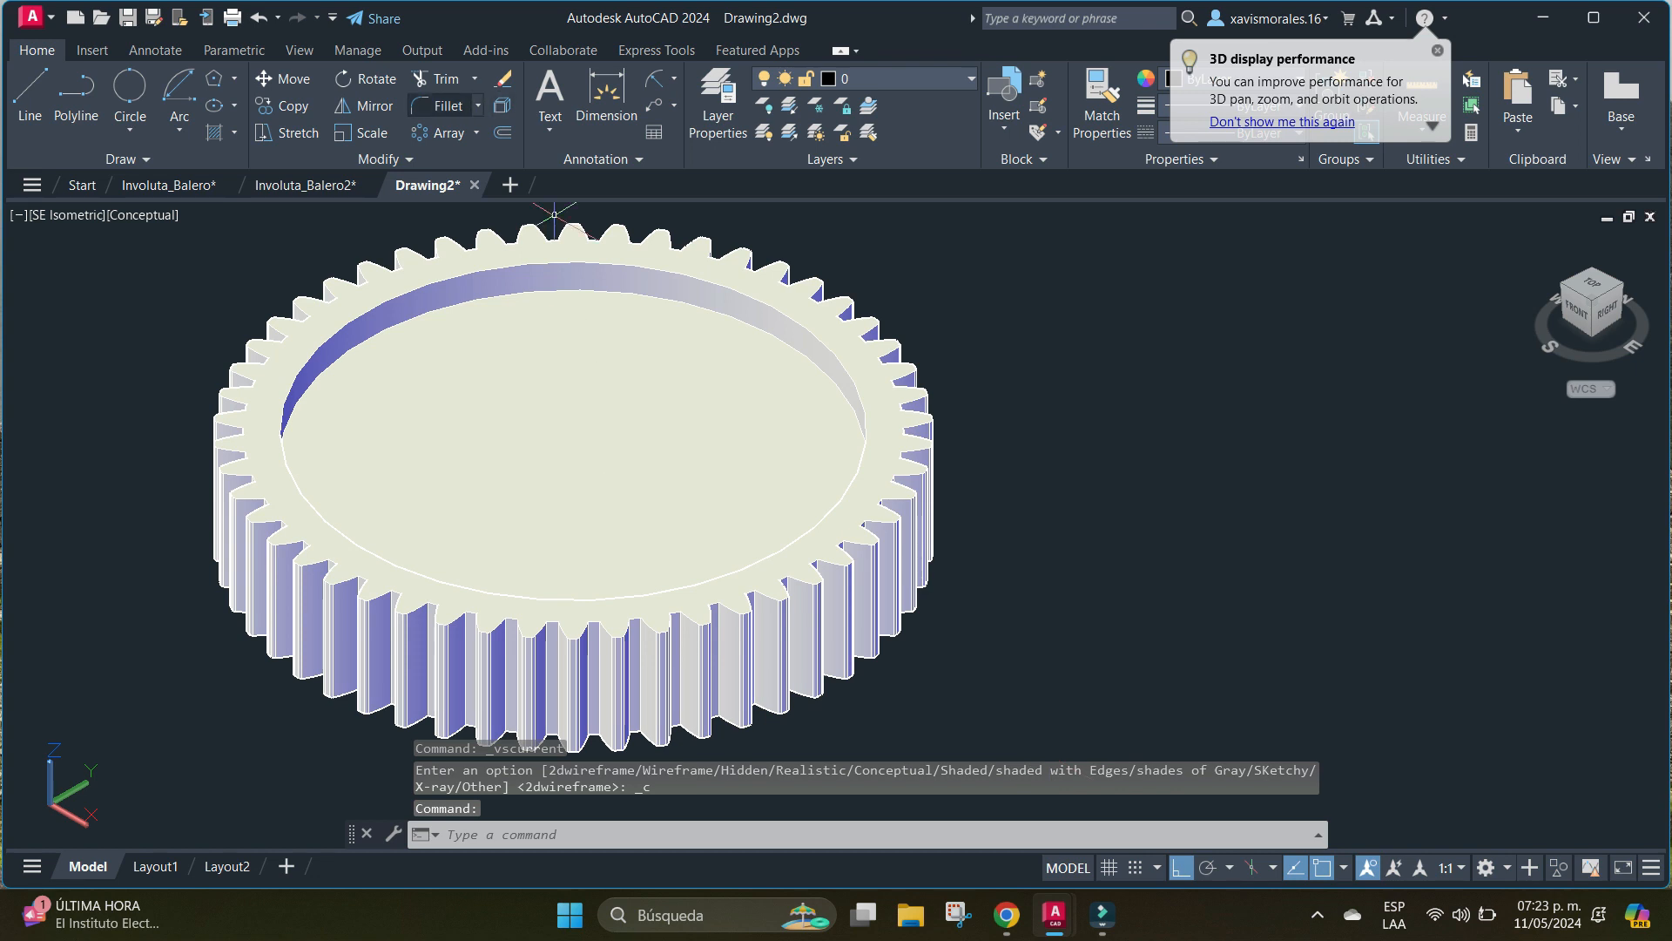
Fillet the inner edge where the recess wall meets its floor with a radius of 6.
{"action": "left_click", "coordinate": [446, 105]}
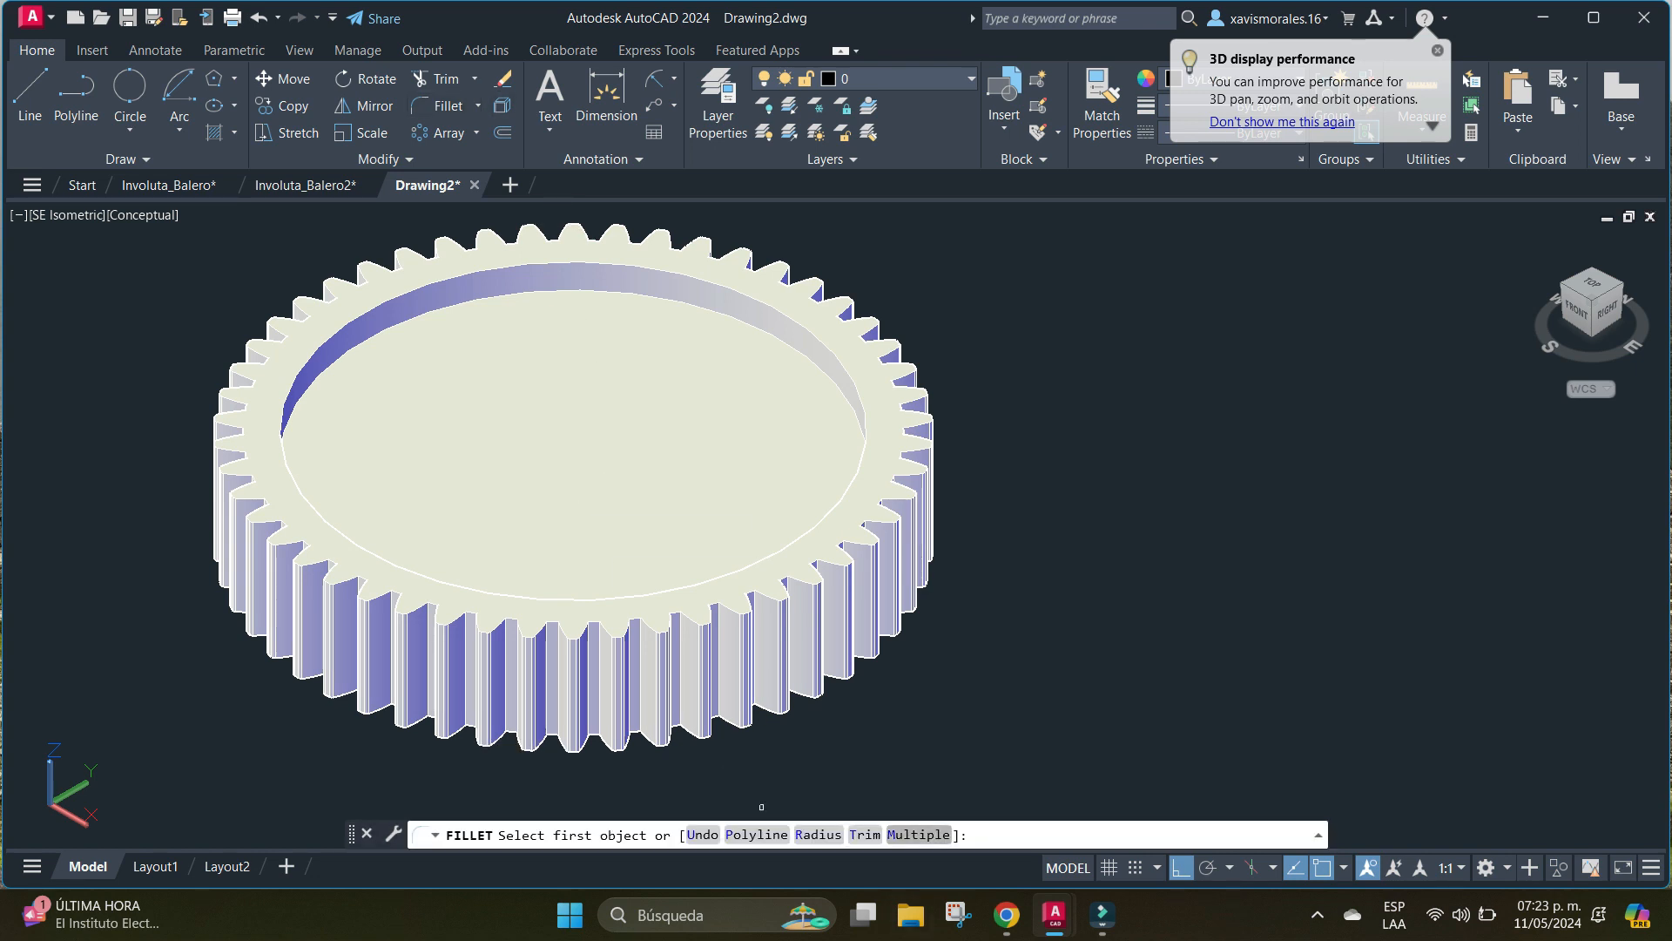
{"action": "type", "text": "R"}
{"action": "key", "text": "Return"}
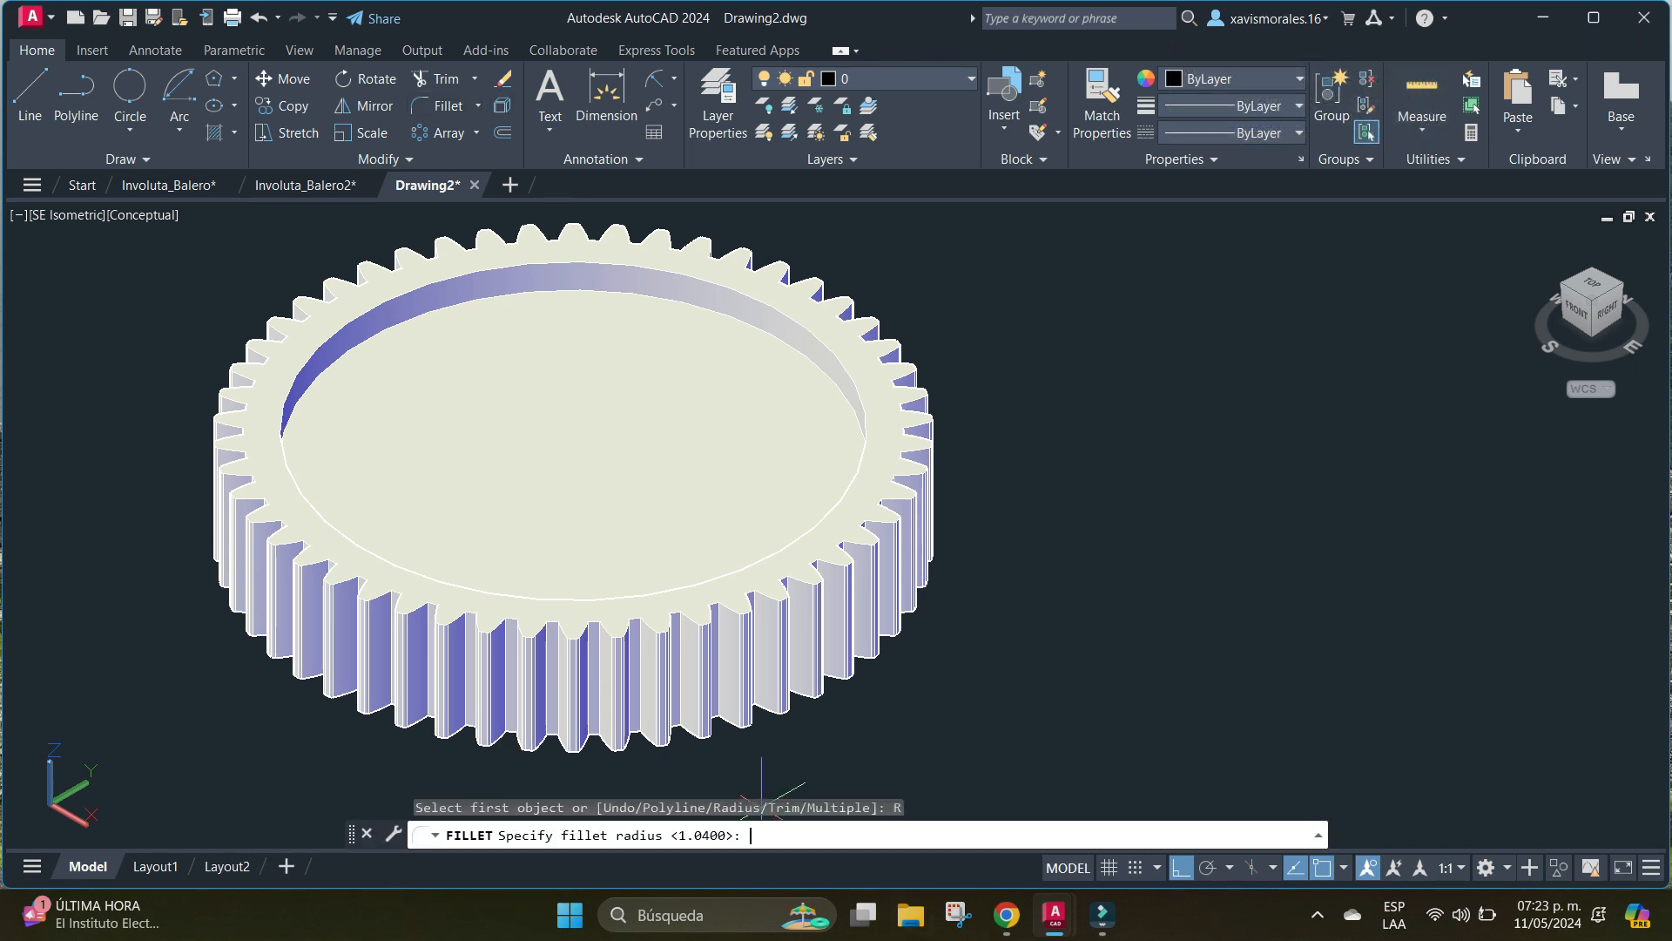
{"action": "key", "text": "Return"}
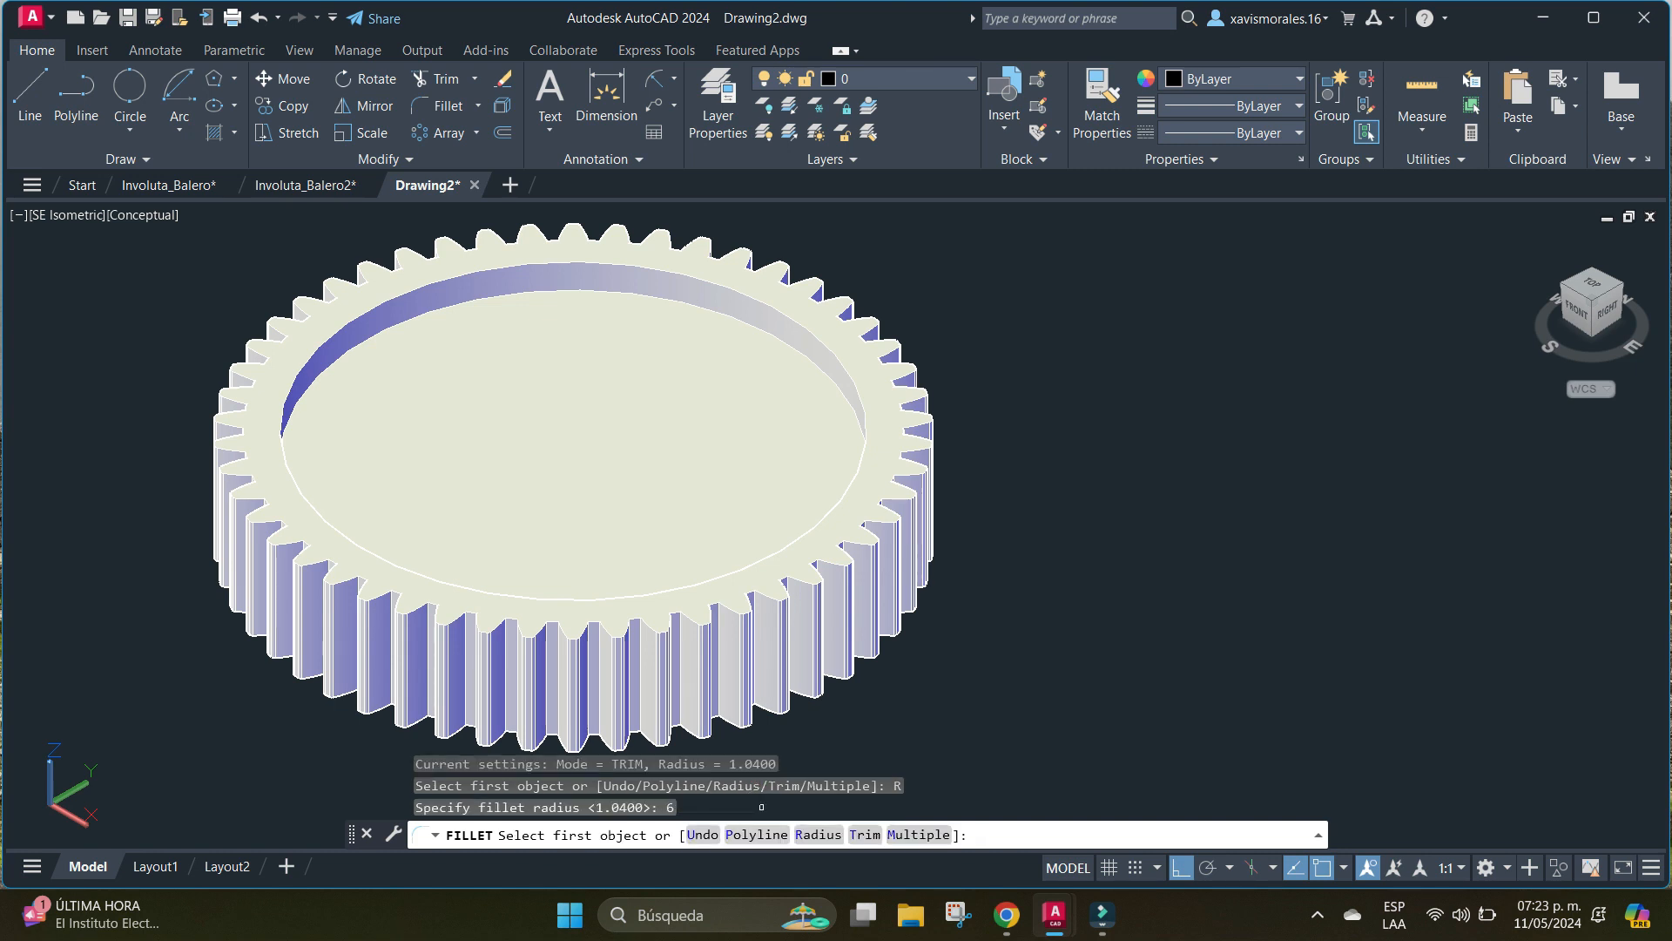
{"action": "left_click", "coordinate": [788, 346]}
{"action": "key", "text": "Return"}
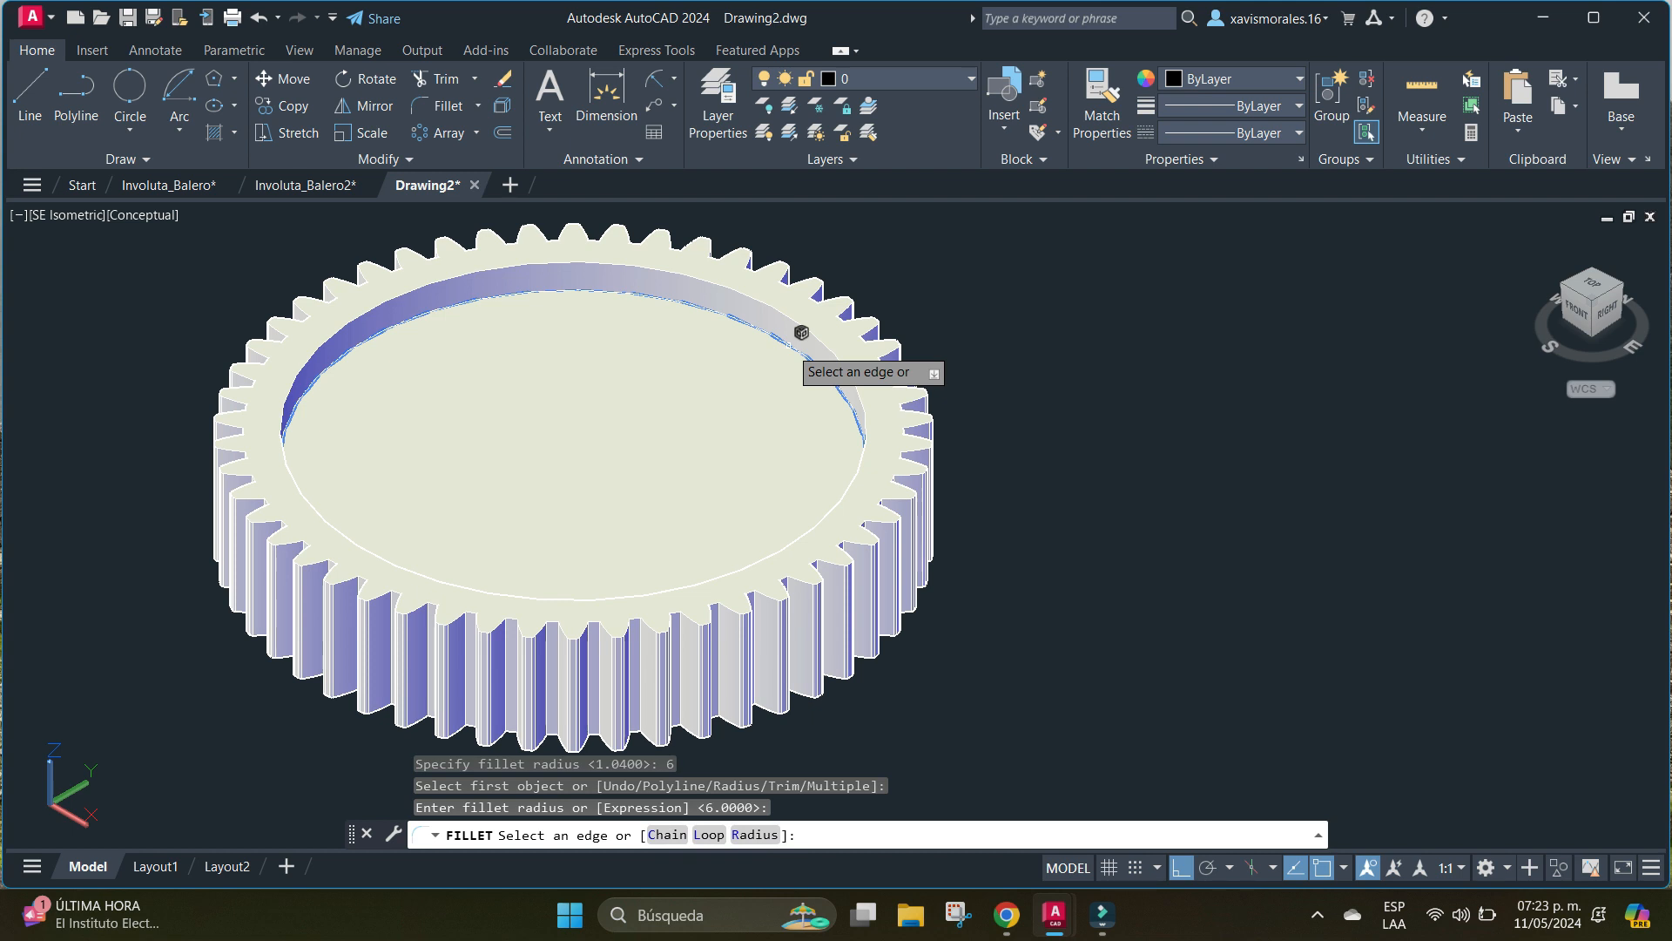
{"action": "key", "text": "Return"}
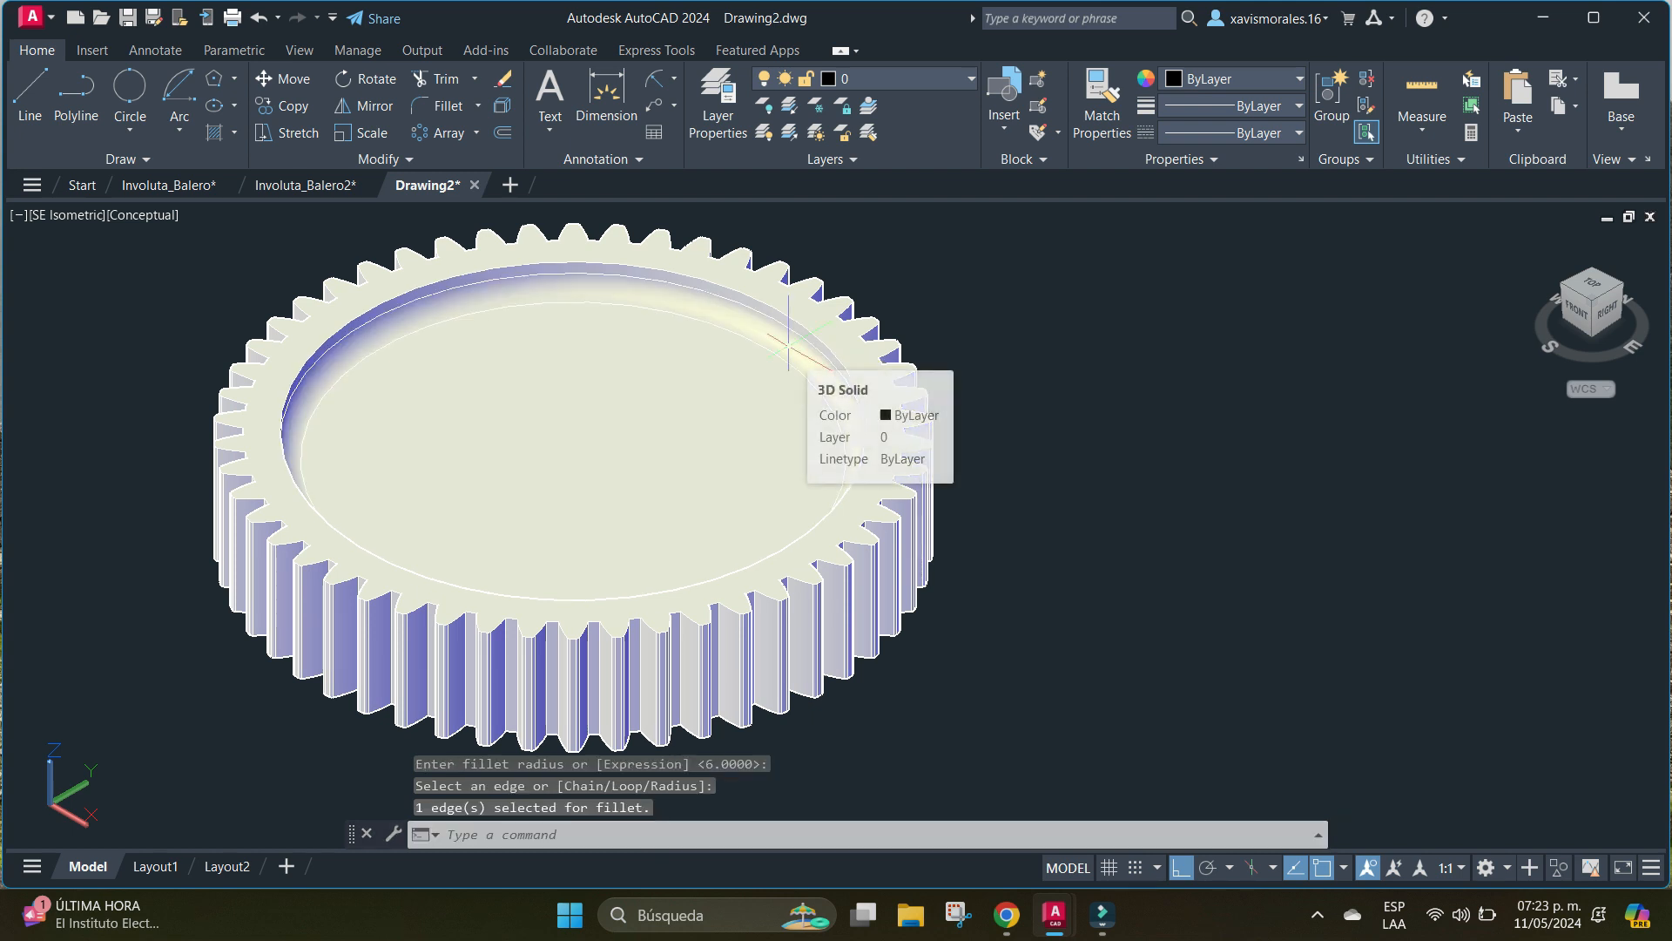
{"action": "scroll", "coordinate": [648, 425], "scroll_direction": "up", "scroll_amount": 2}
{"action": "scroll", "coordinate": [648, 425], "scroll_direction": "down", "scroll_amount": 2}
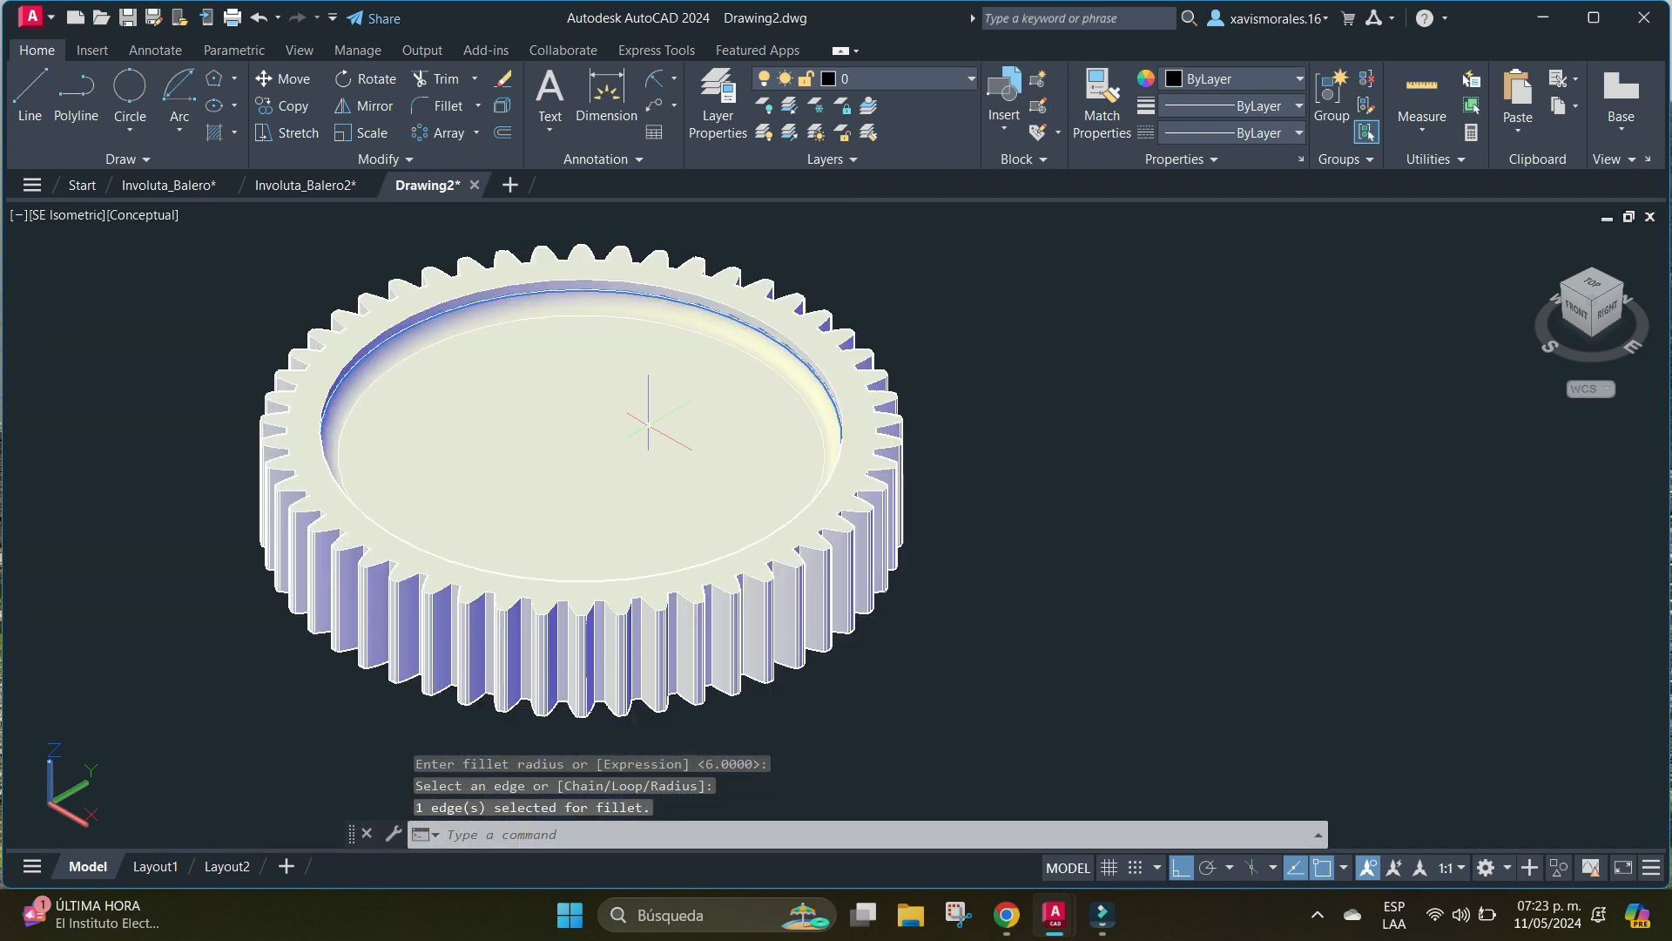
{"action": "middle_click_drag", "start_coordinate": [644, 423], "coordinate": [603, 415]}
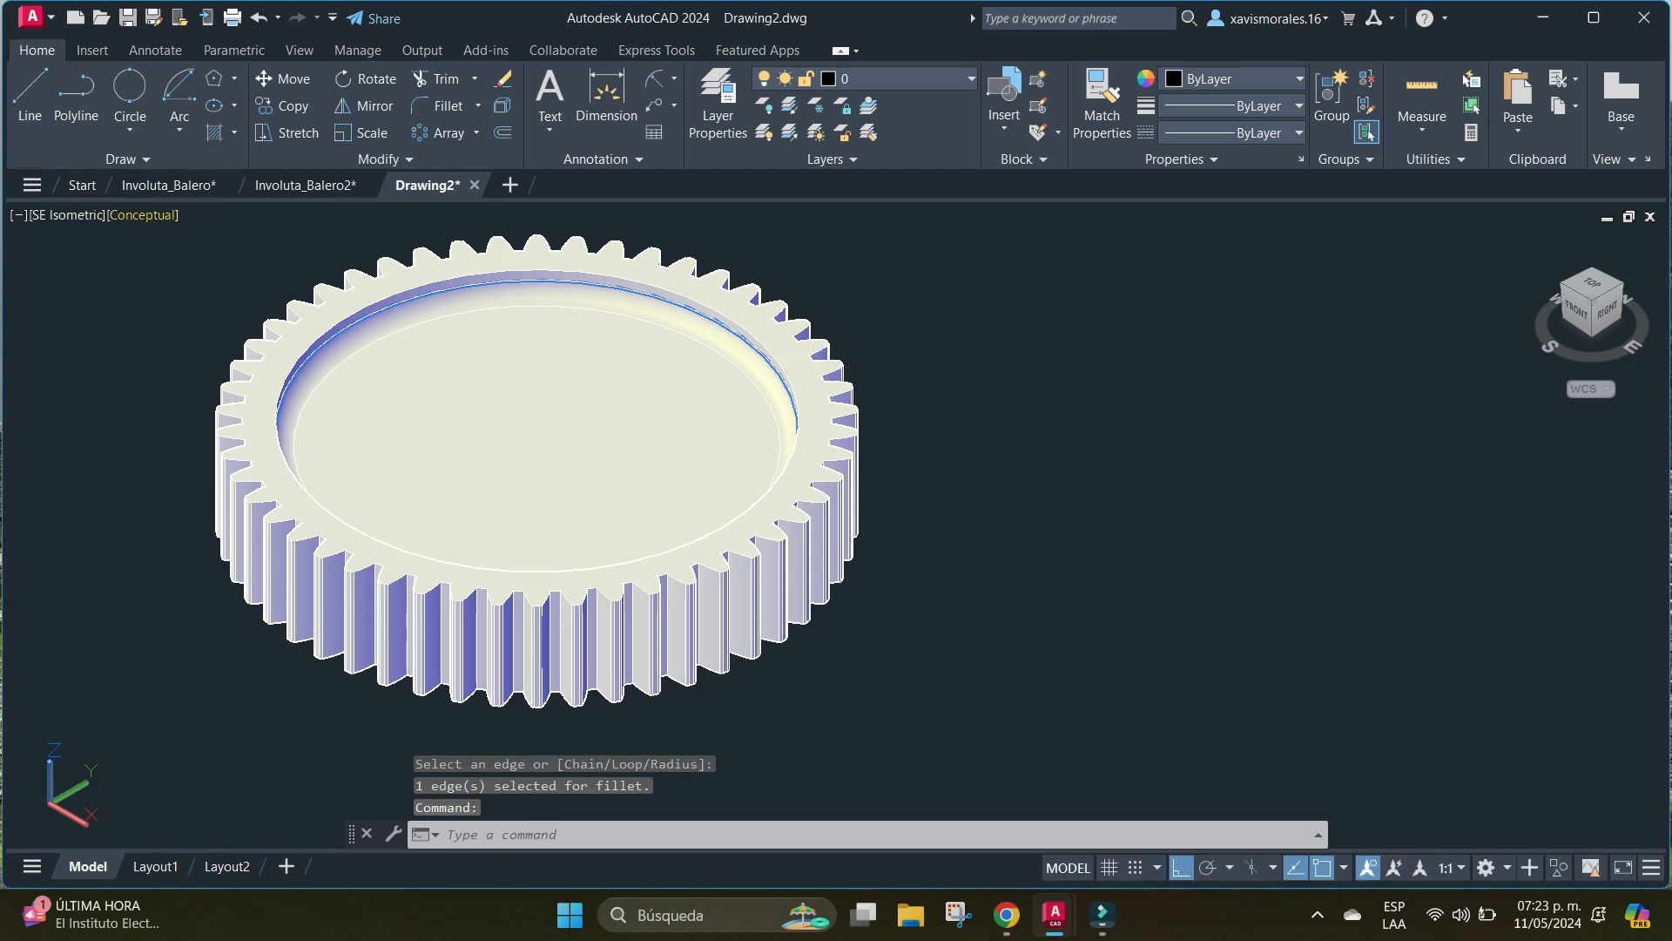
Switch to the 2D Wireframe style and the Top view, focusing on the section profile with the circle beside the gear.
{"action": "left_click", "coordinate": [144, 214]}
{"action": "left_click", "coordinate": [200, 269]}
{"action": "left_click", "coordinate": [69, 215]}
{"action": "left_click", "coordinate": [198, 271]}
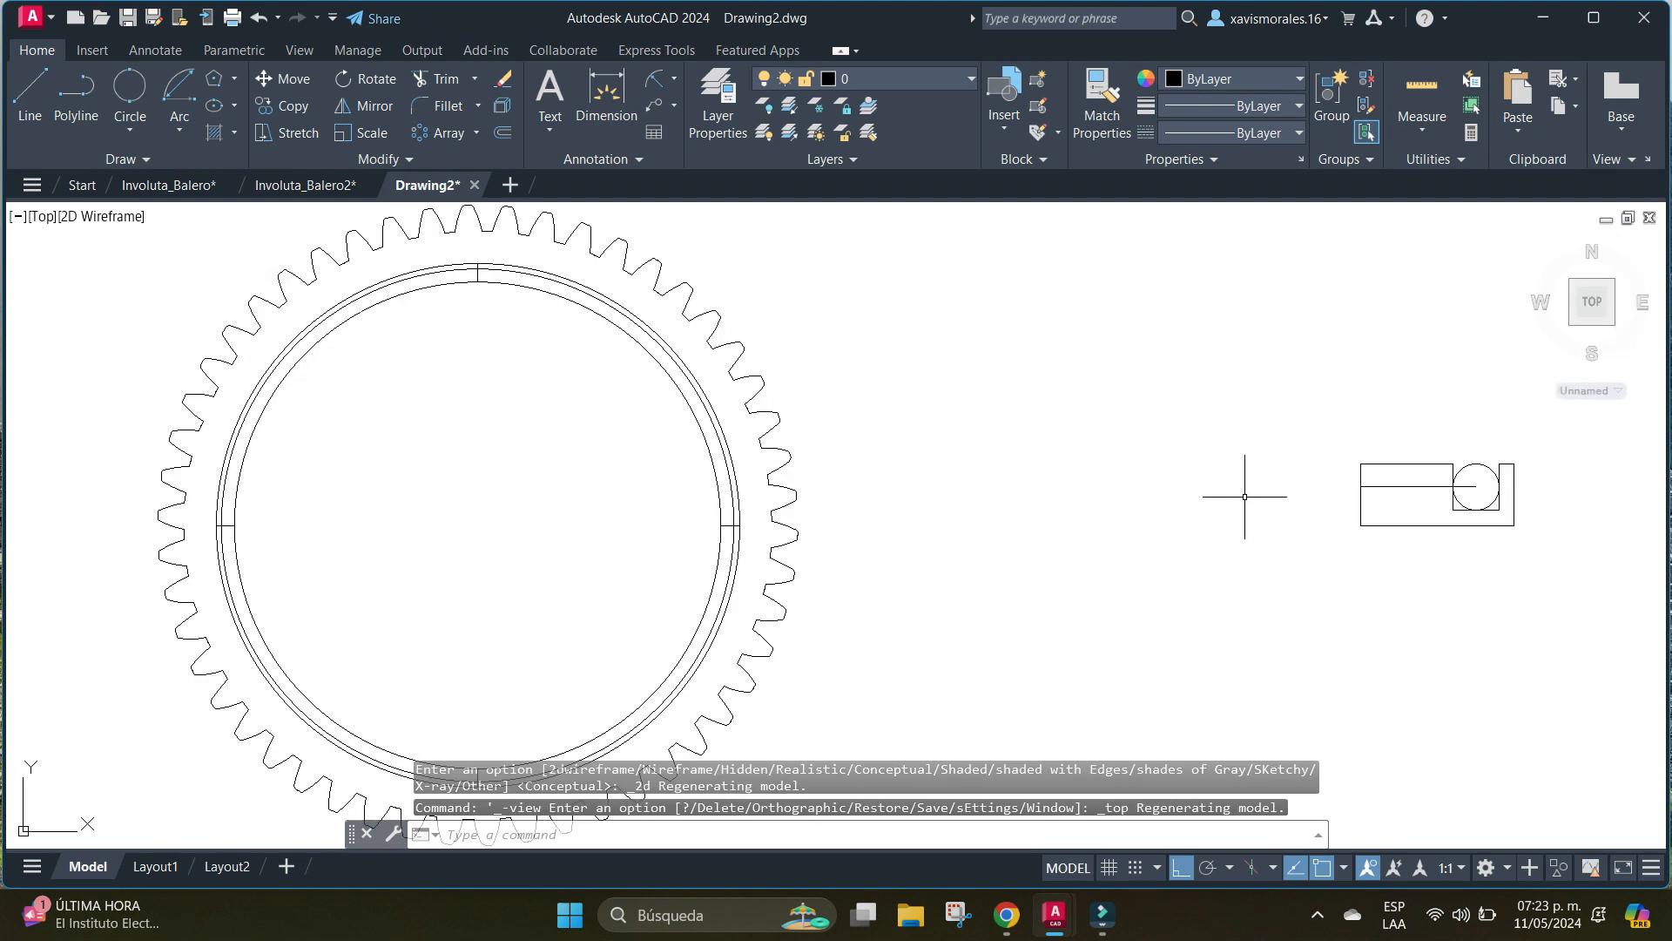
{"action": "middle_click_drag", "start_coordinate": [1244, 497], "coordinate": [485, 448]}
{"action": "scroll", "coordinate": [523, 435], "scroll_direction": "up", "scroll_amount": 8}
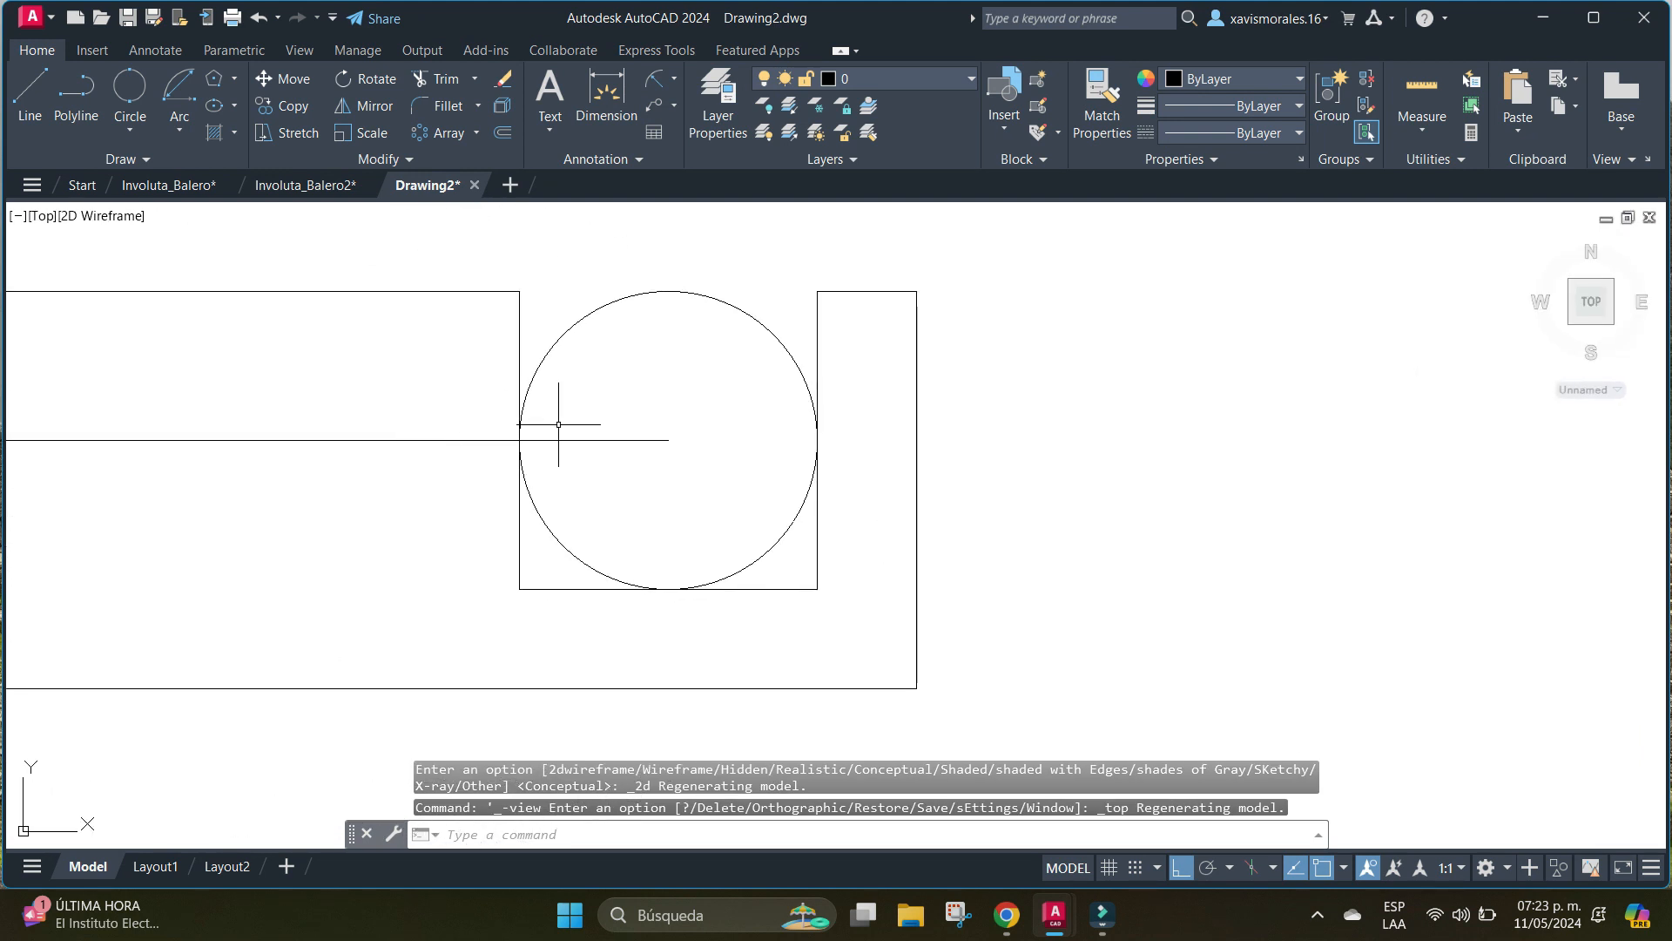
Offset both vertical side lines of the groove inward by 2.5.
{"action": "type", "text": "o"}
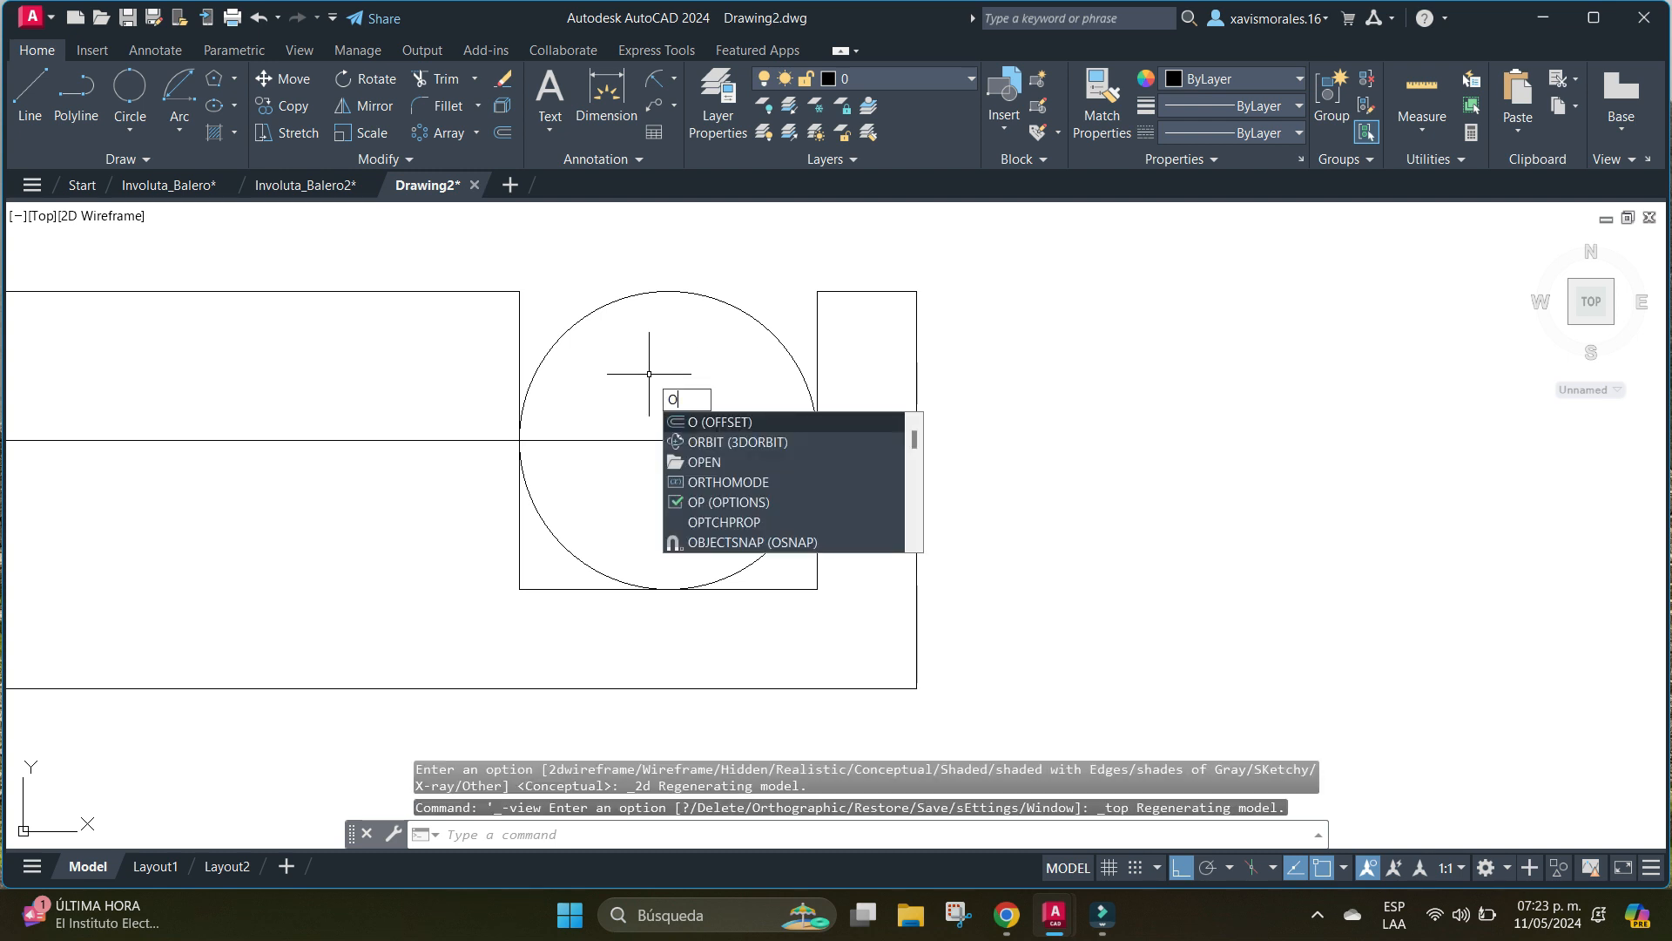
{"action": "key", "text": "Return"}
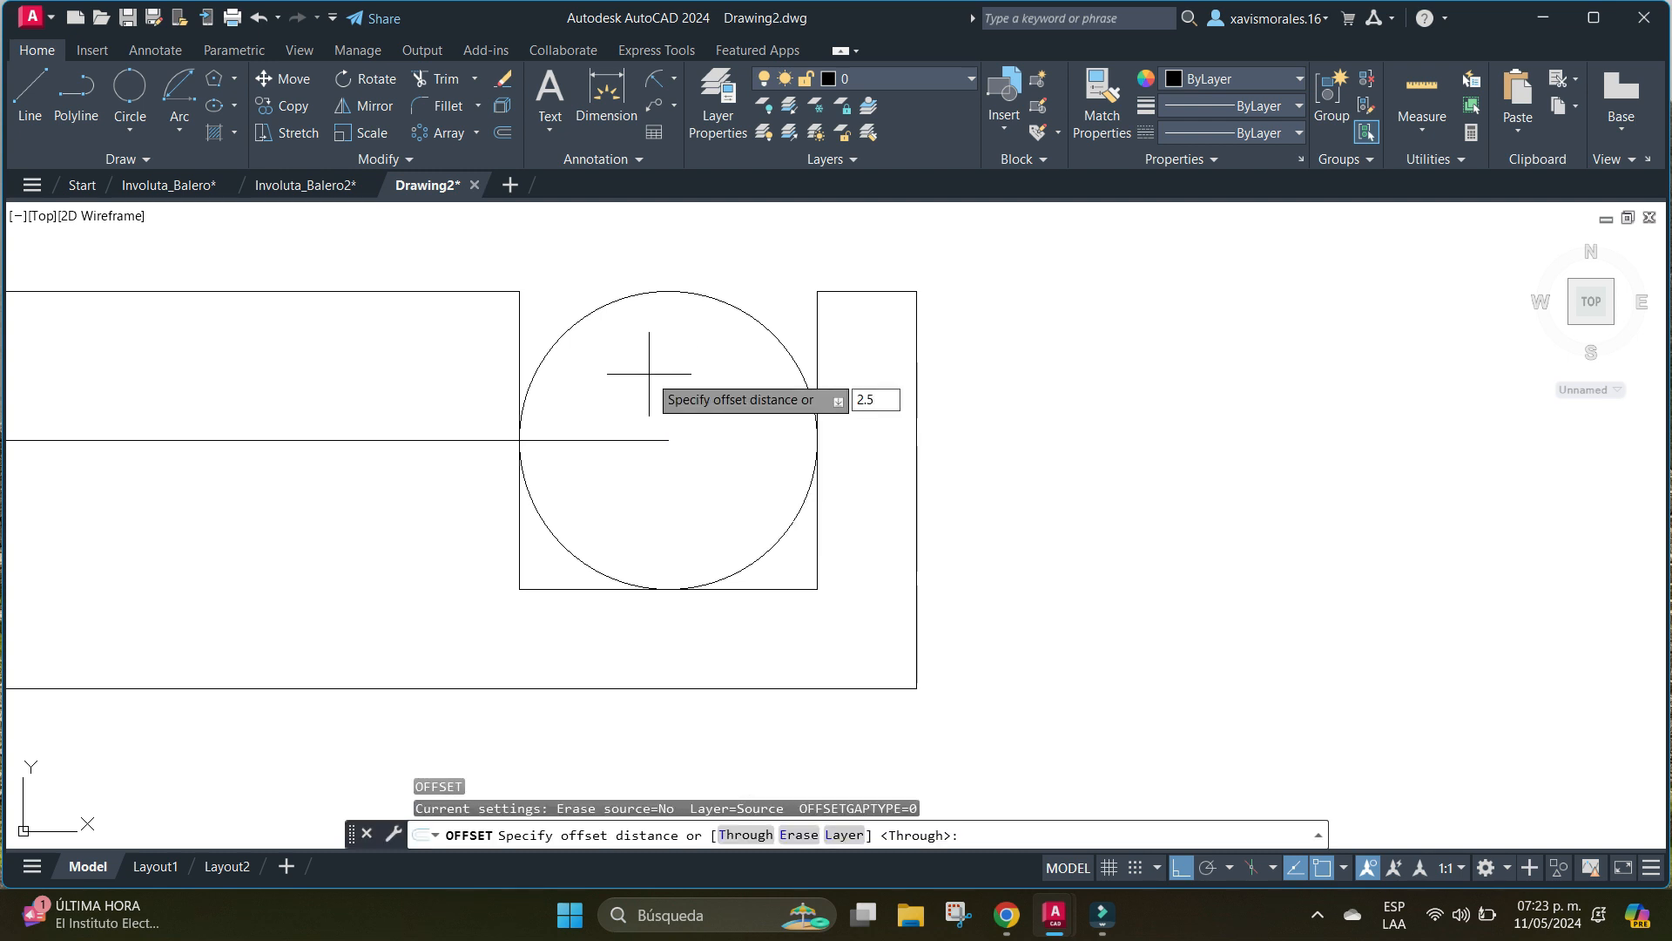
{"action": "key", "text": "Return"}
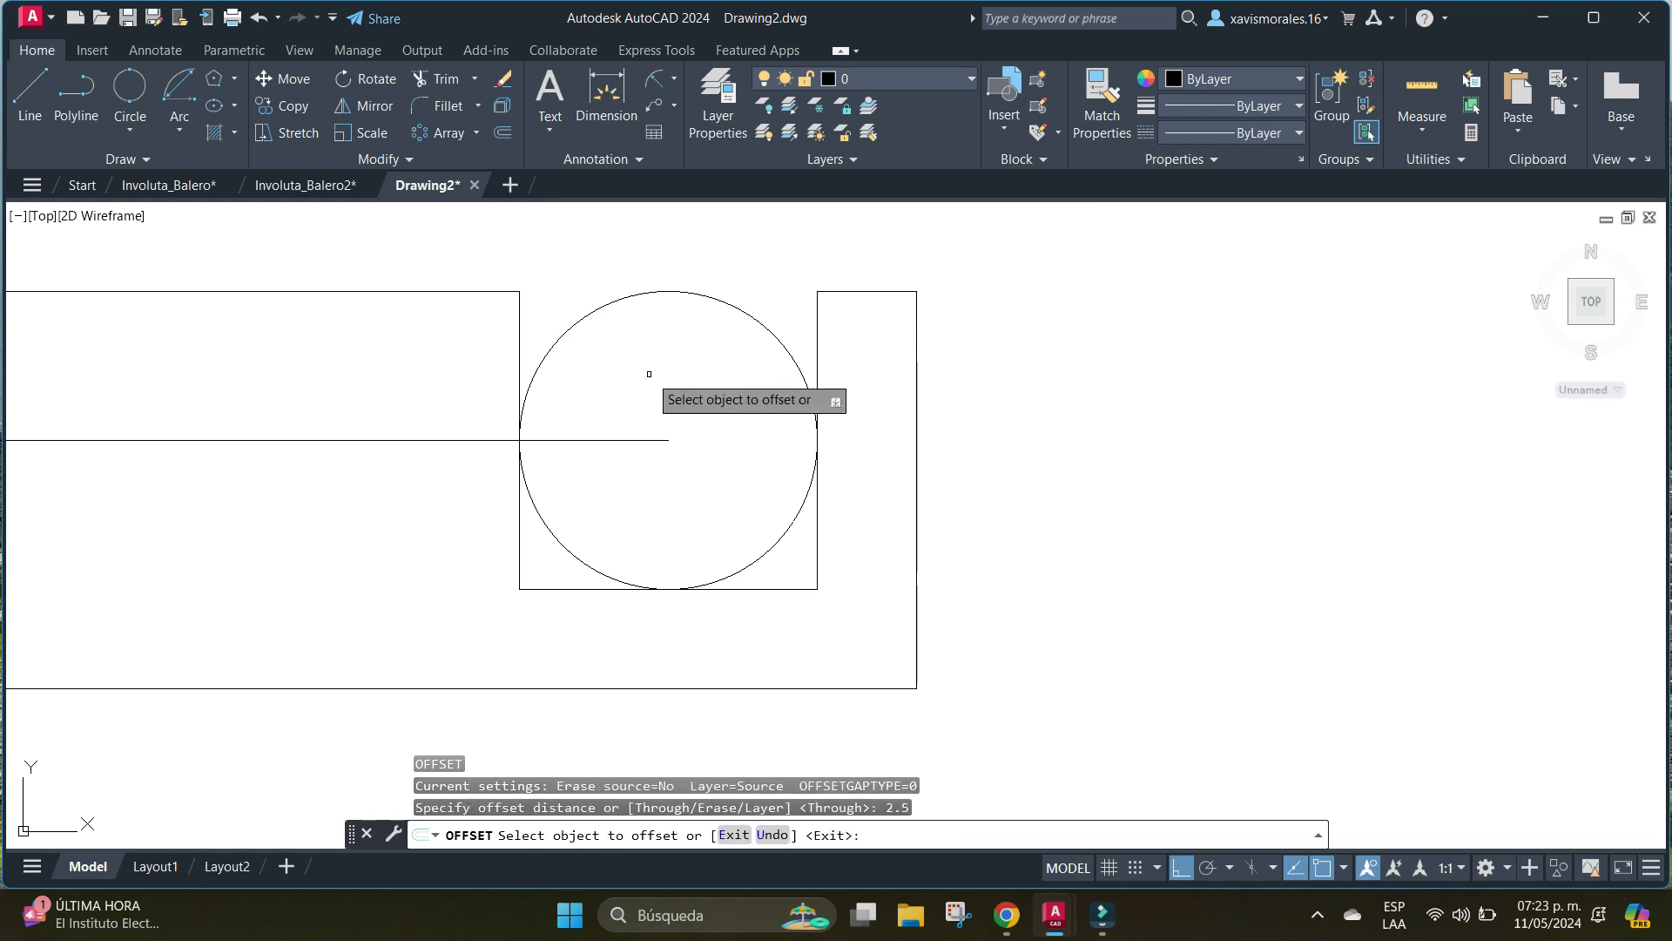
{"action": "left_click", "coordinate": [819, 350]}
{"action": "left_click", "coordinate": [751, 353]}
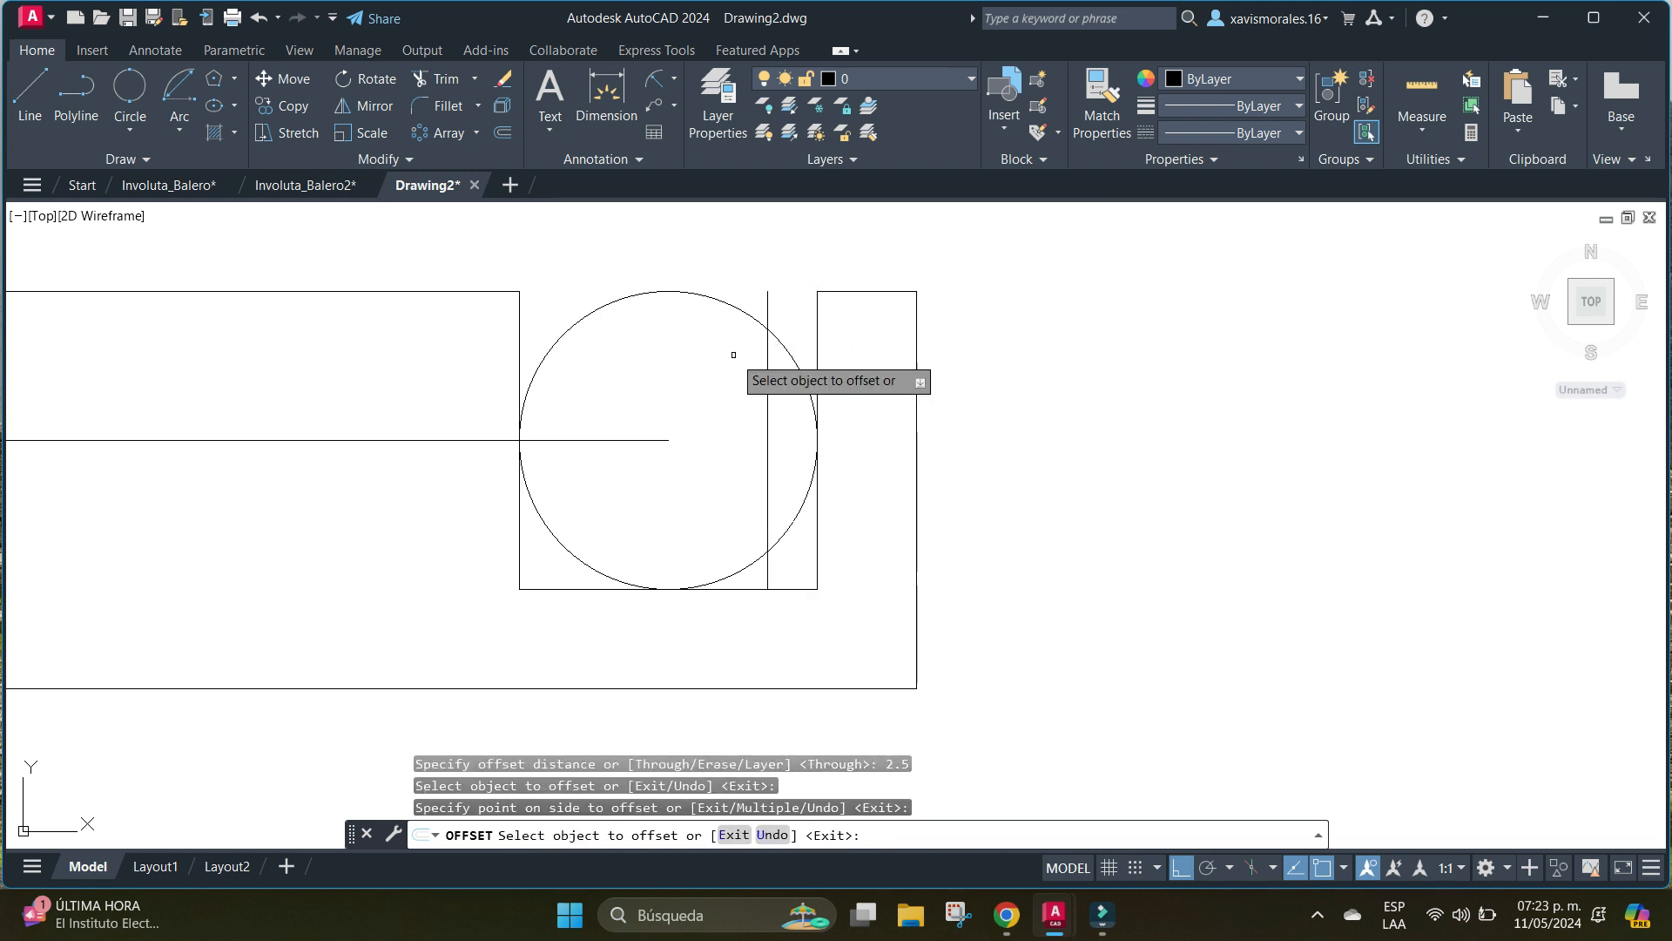
{"action": "left_click", "coordinate": [518, 337]}
{"action": "left_click", "coordinate": [654, 348]}
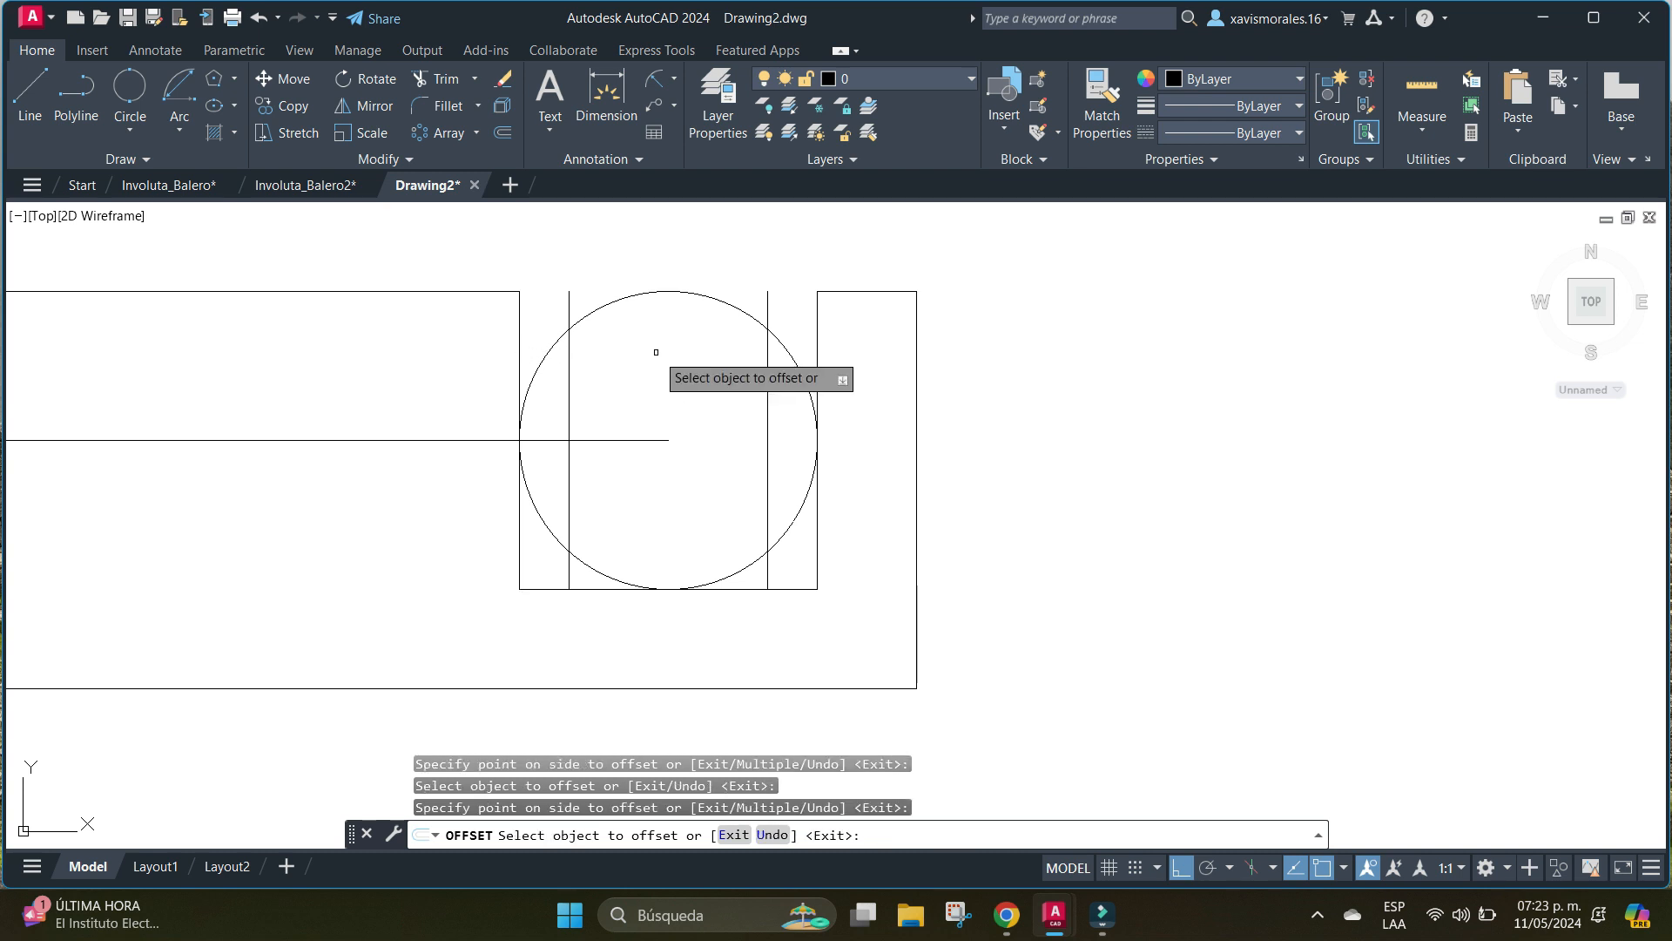
{"action": "key", "text": "Return"}
Erase the upper horizontal edges on both sides of the groove and its two original vertical side lines.
{"action": "middle_click_drag", "start_coordinate": [841, 410], "coordinate": [861, 448]}
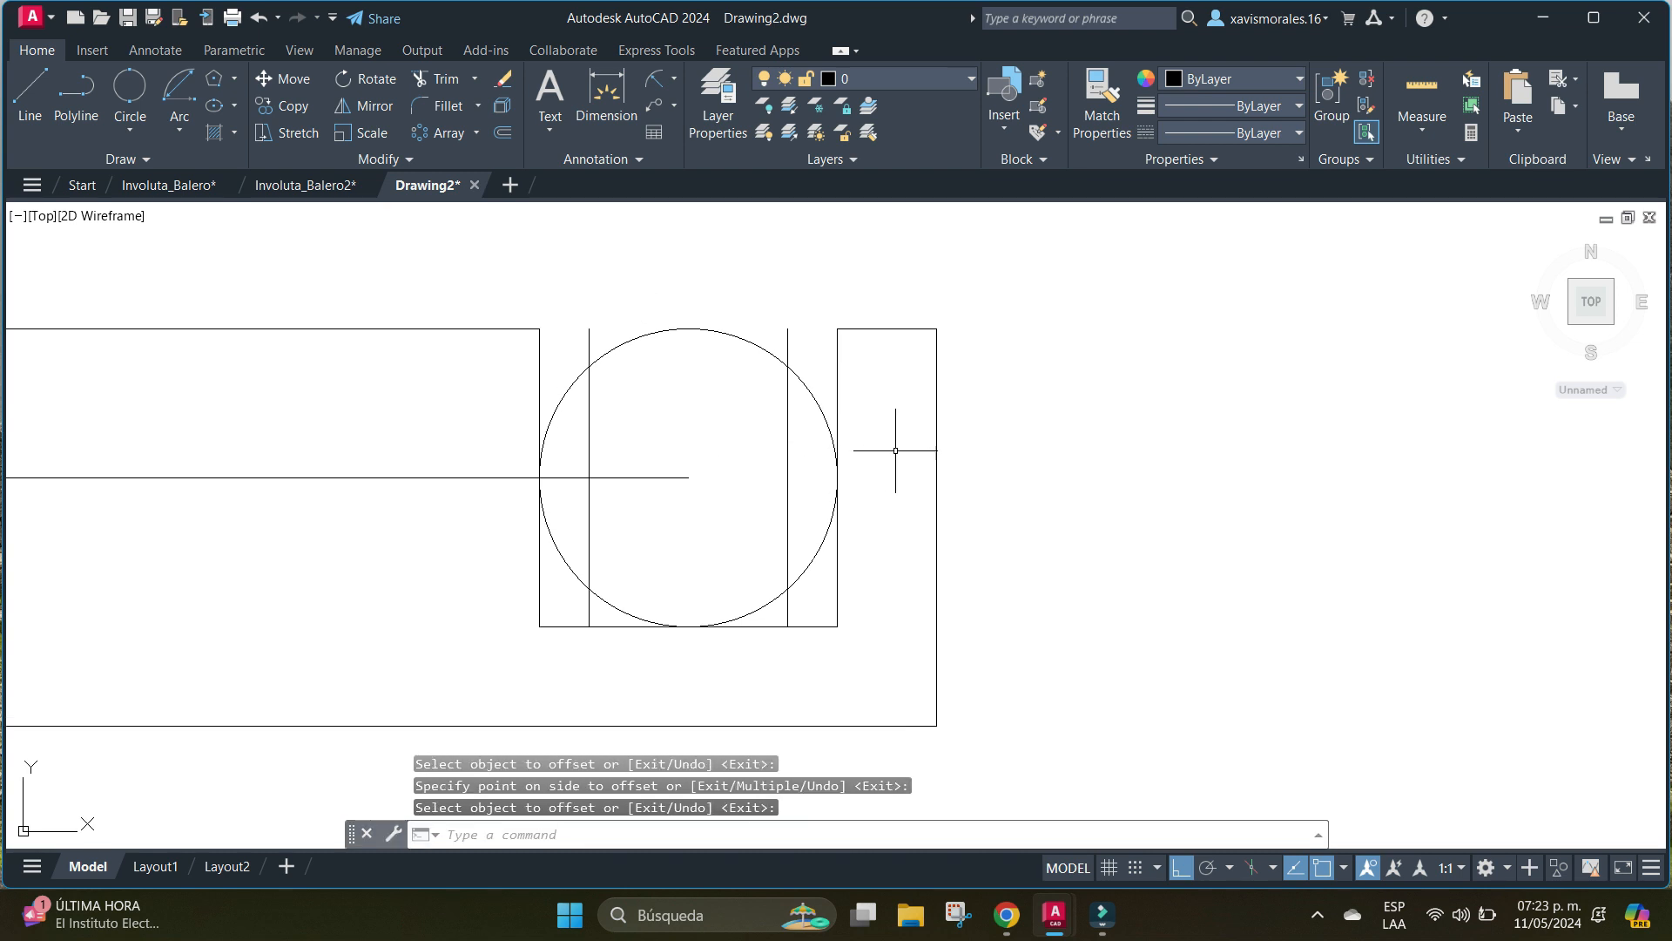
{"action": "type", "text": "e"}
{"action": "key", "text": "Return"}
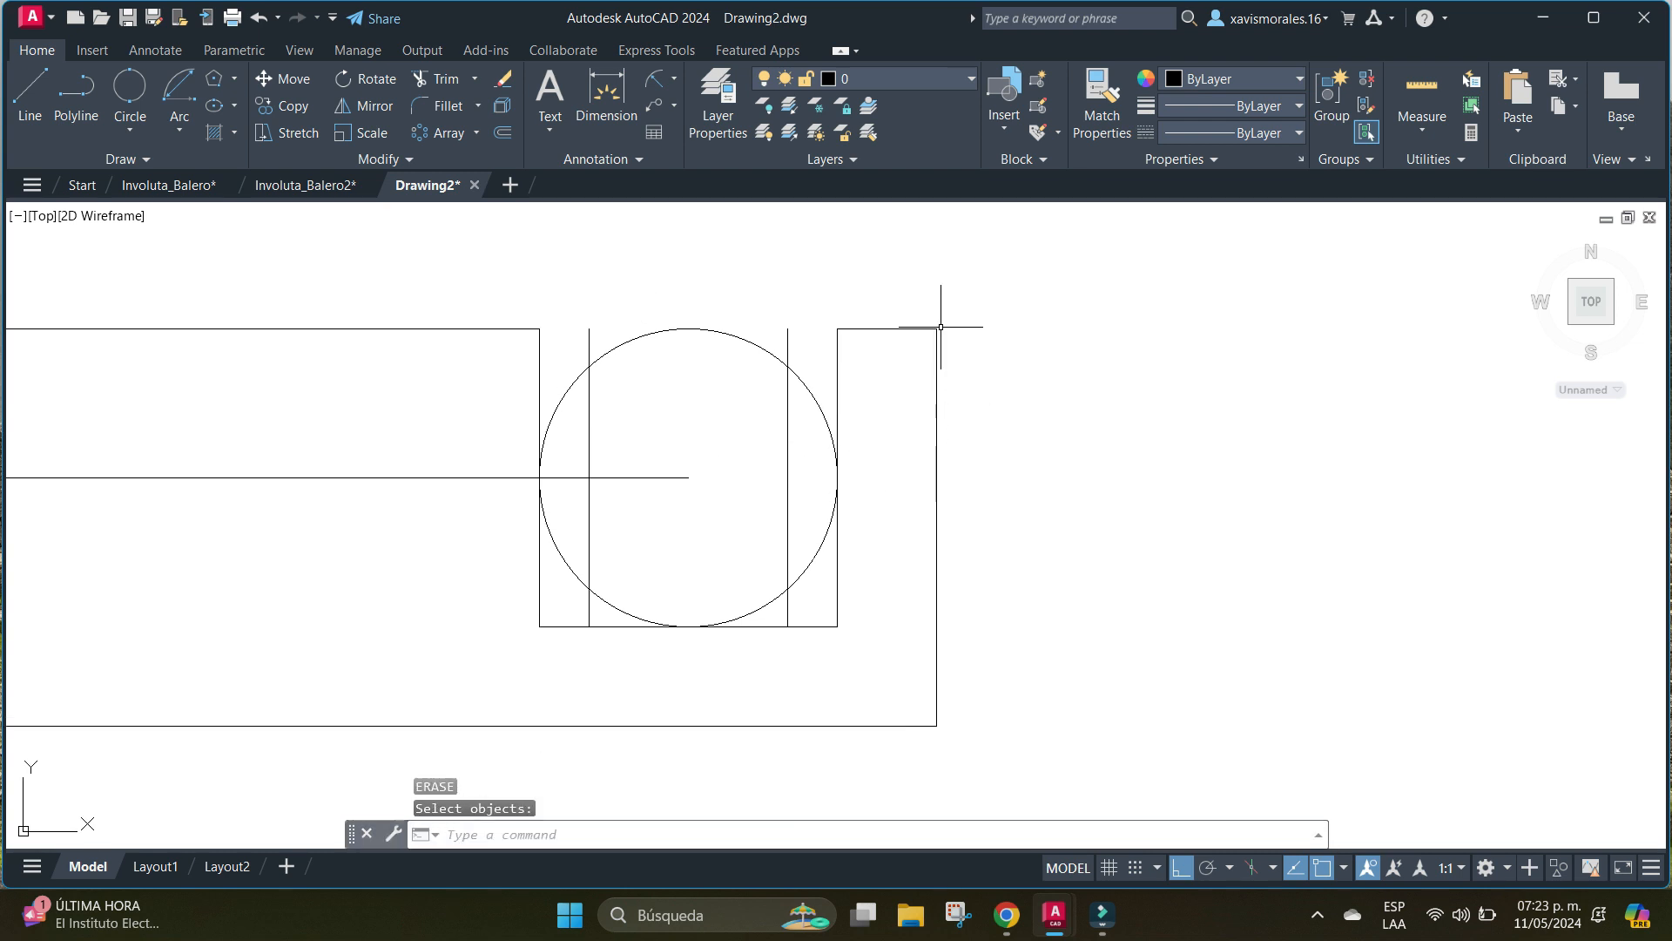
{"action": "left_click", "coordinate": [882, 329]}
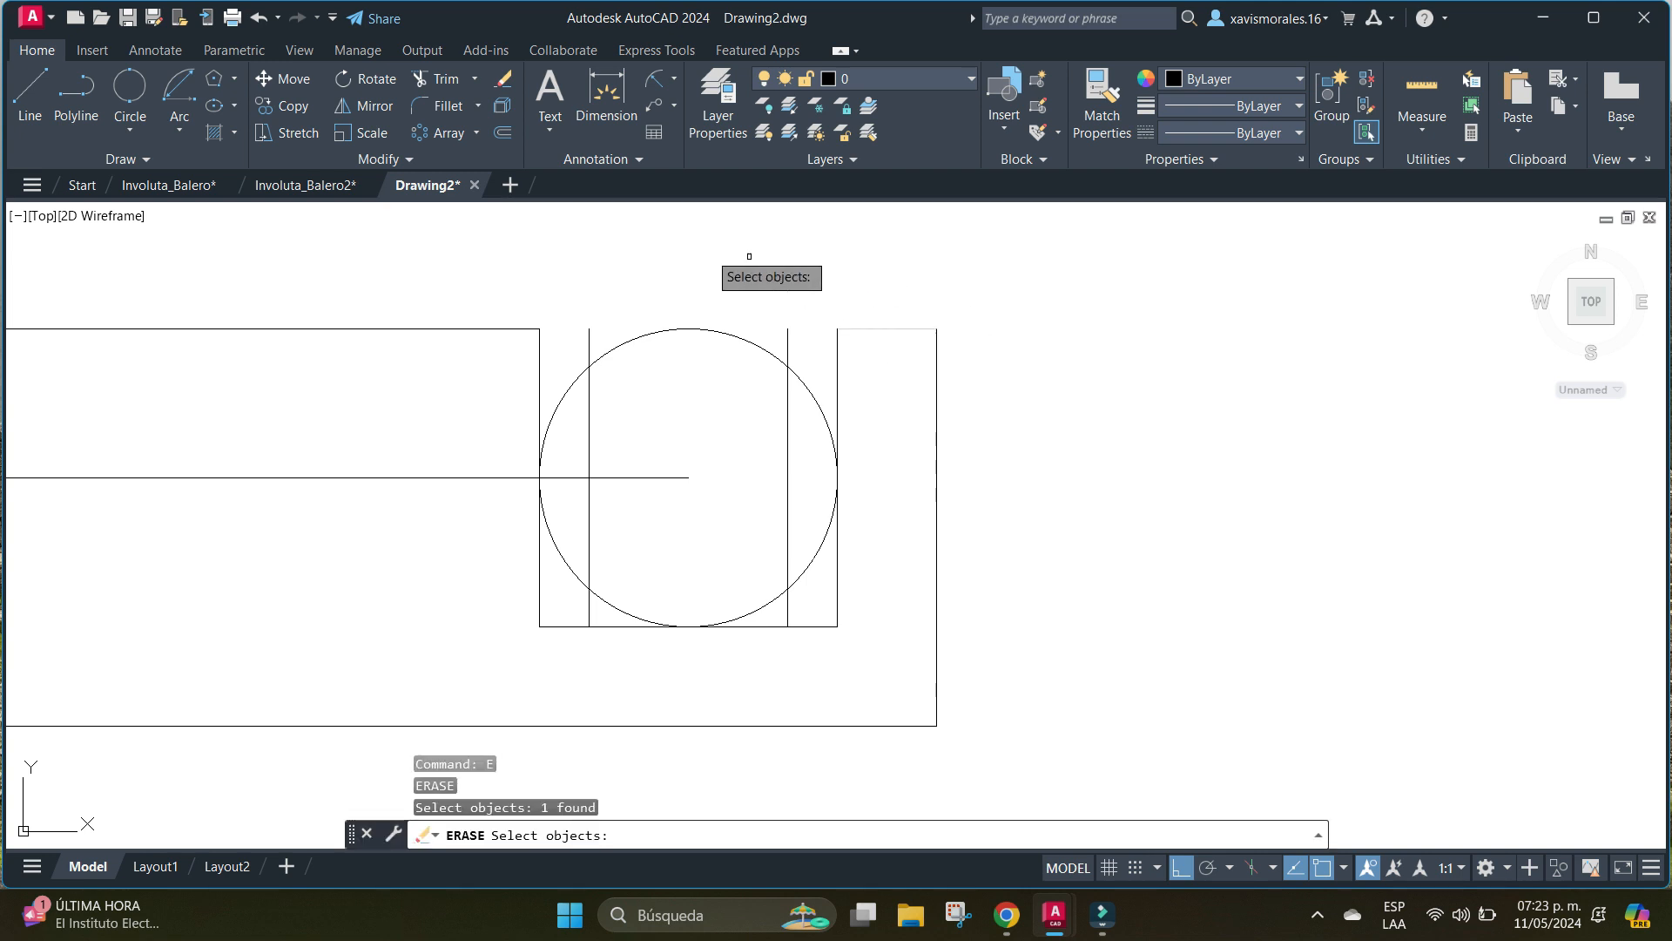
{"action": "left_click", "coordinate": [466, 328]}
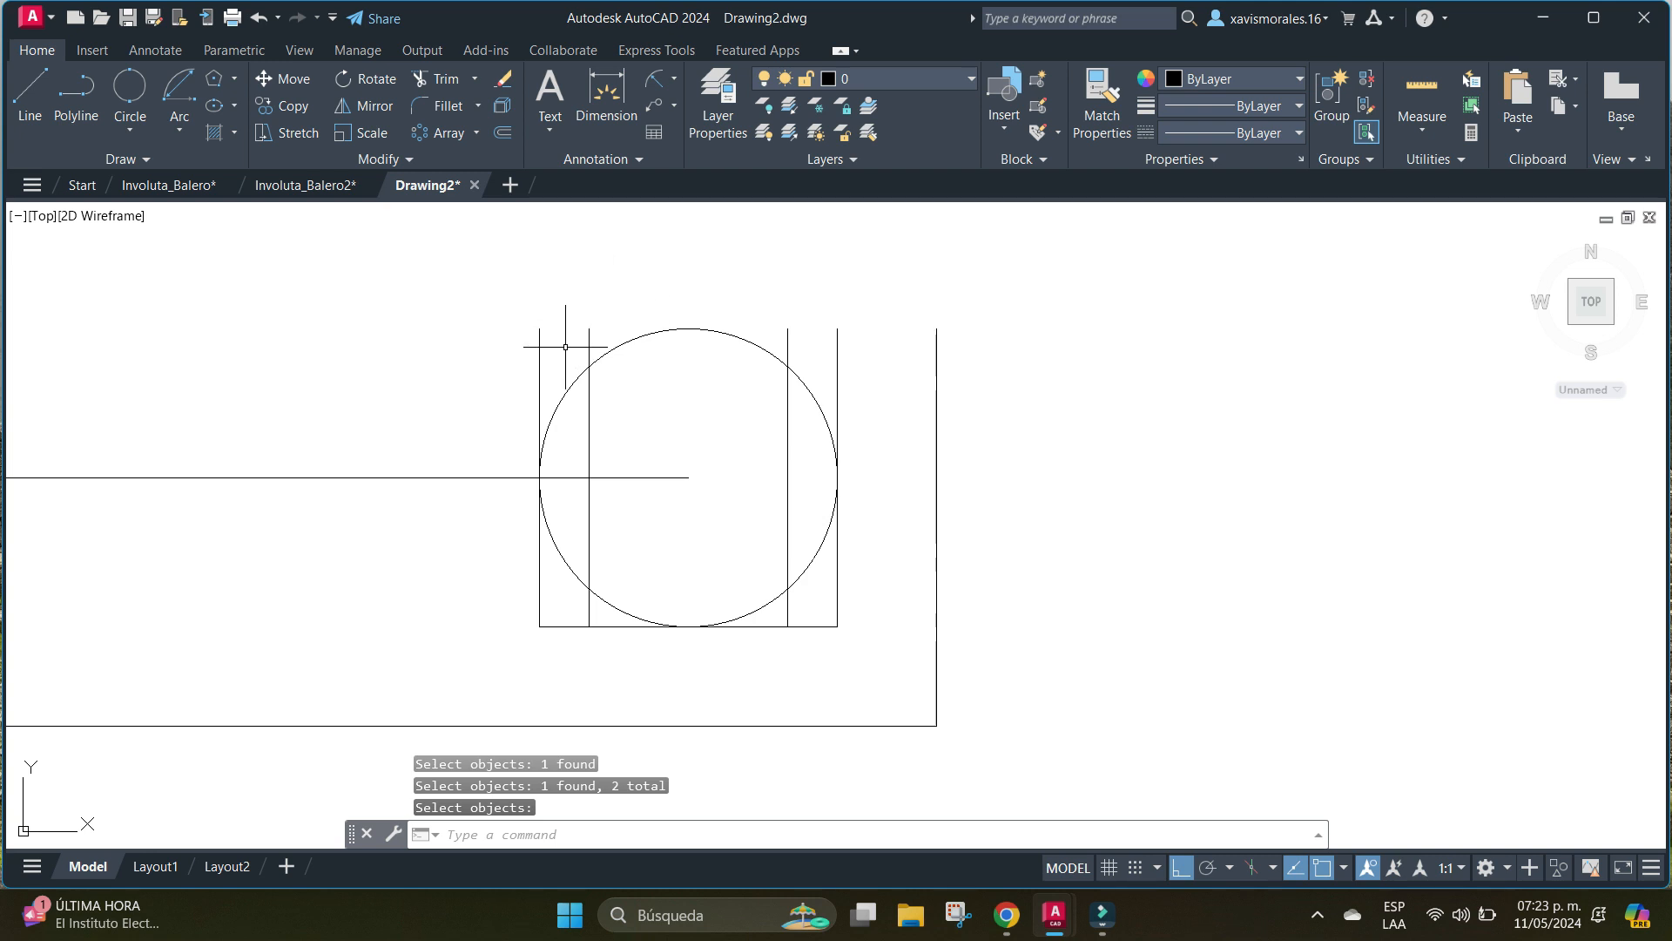
{"action": "key", "text": "Return"}
{"action": "left_click", "coordinate": [539, 357]}
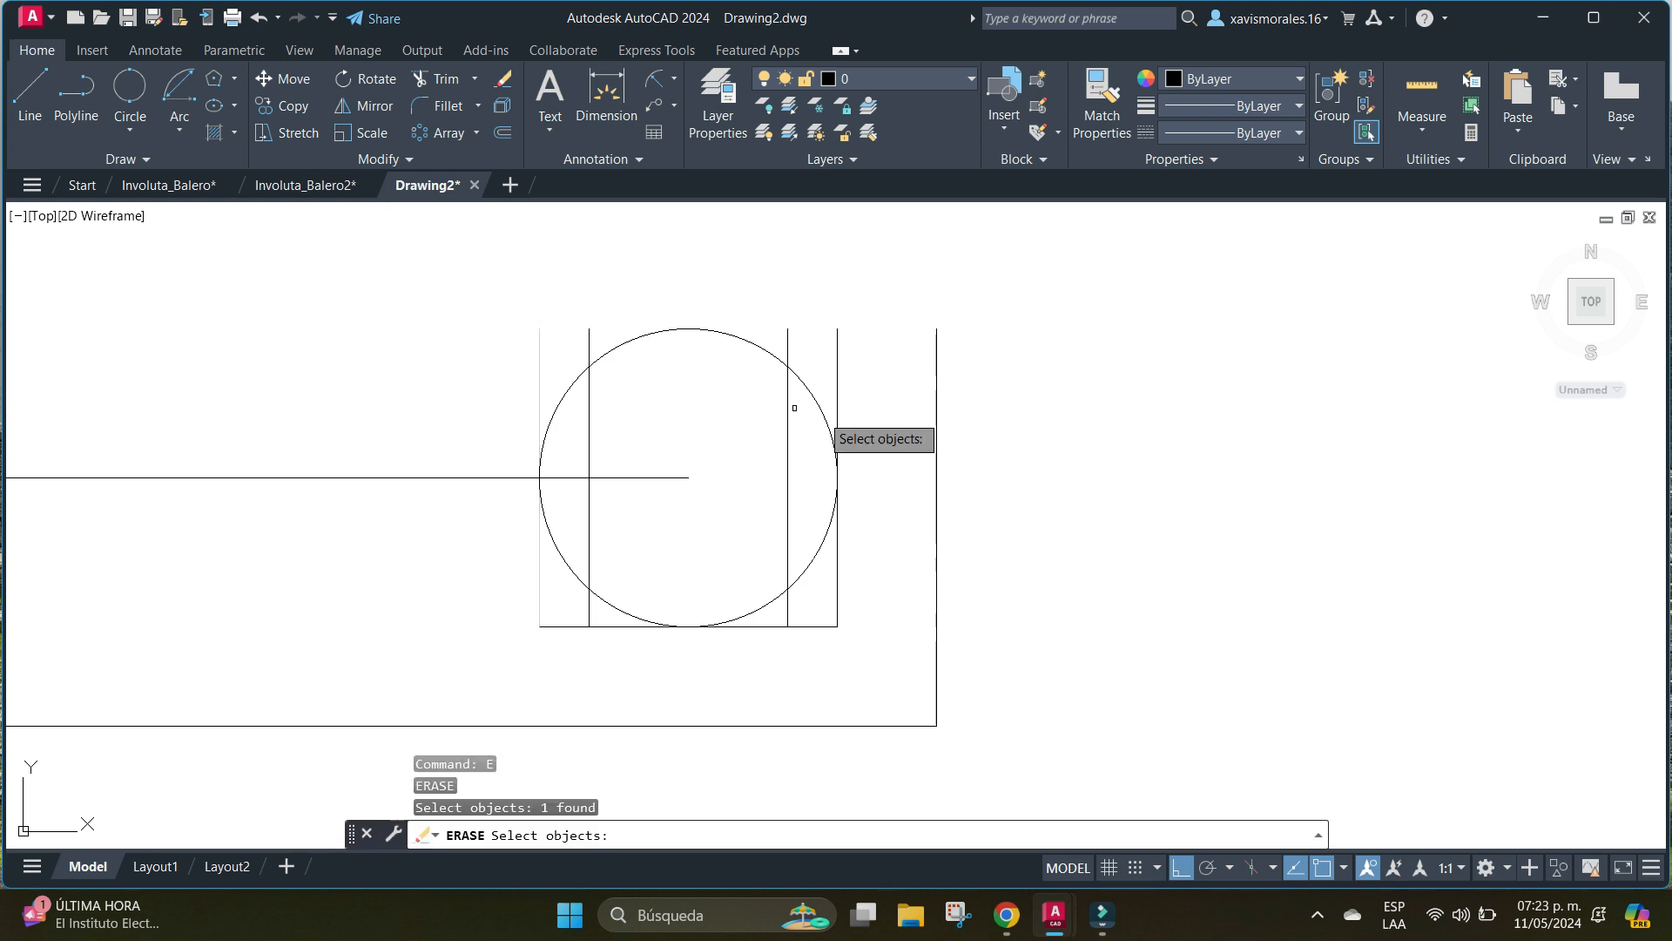
{"action": "left_click", "coordinate": [836, 375]}
{"action": "key", "text": "Return"}
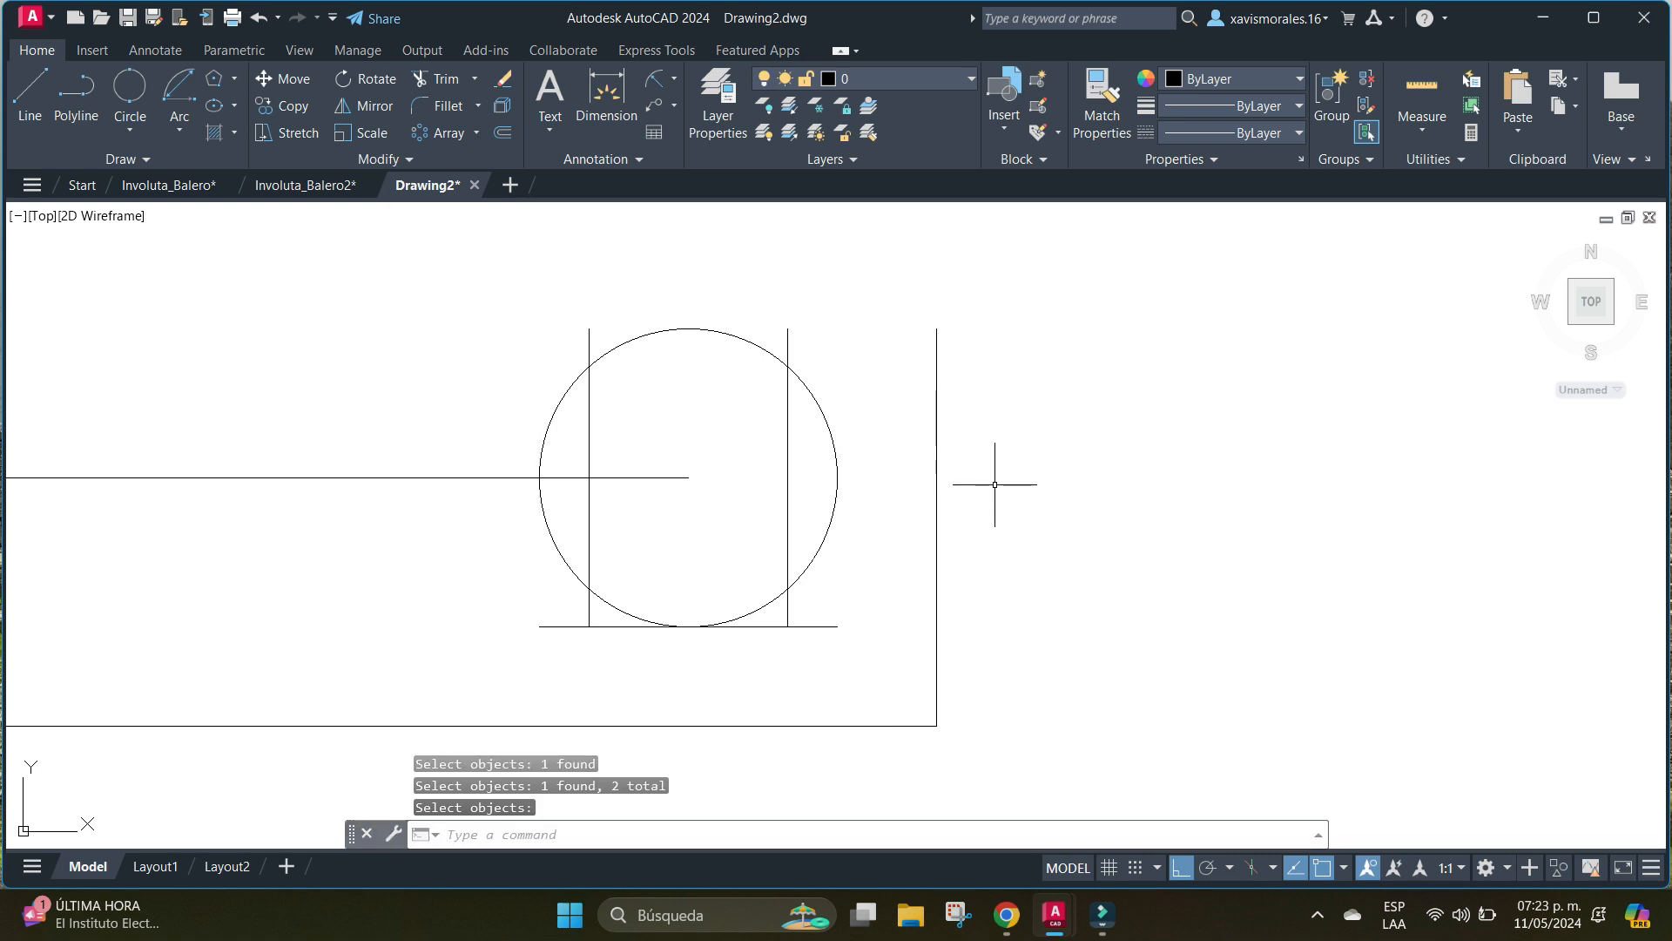
Try to trim the circle's arcs outside the two offset lines and the overhanging end of the groove's base line.
{"action": "type", "text": "trim"}
{"action": "key", "text": "Return"}
{"action": "left_click", "coordinate": [800, 379]}
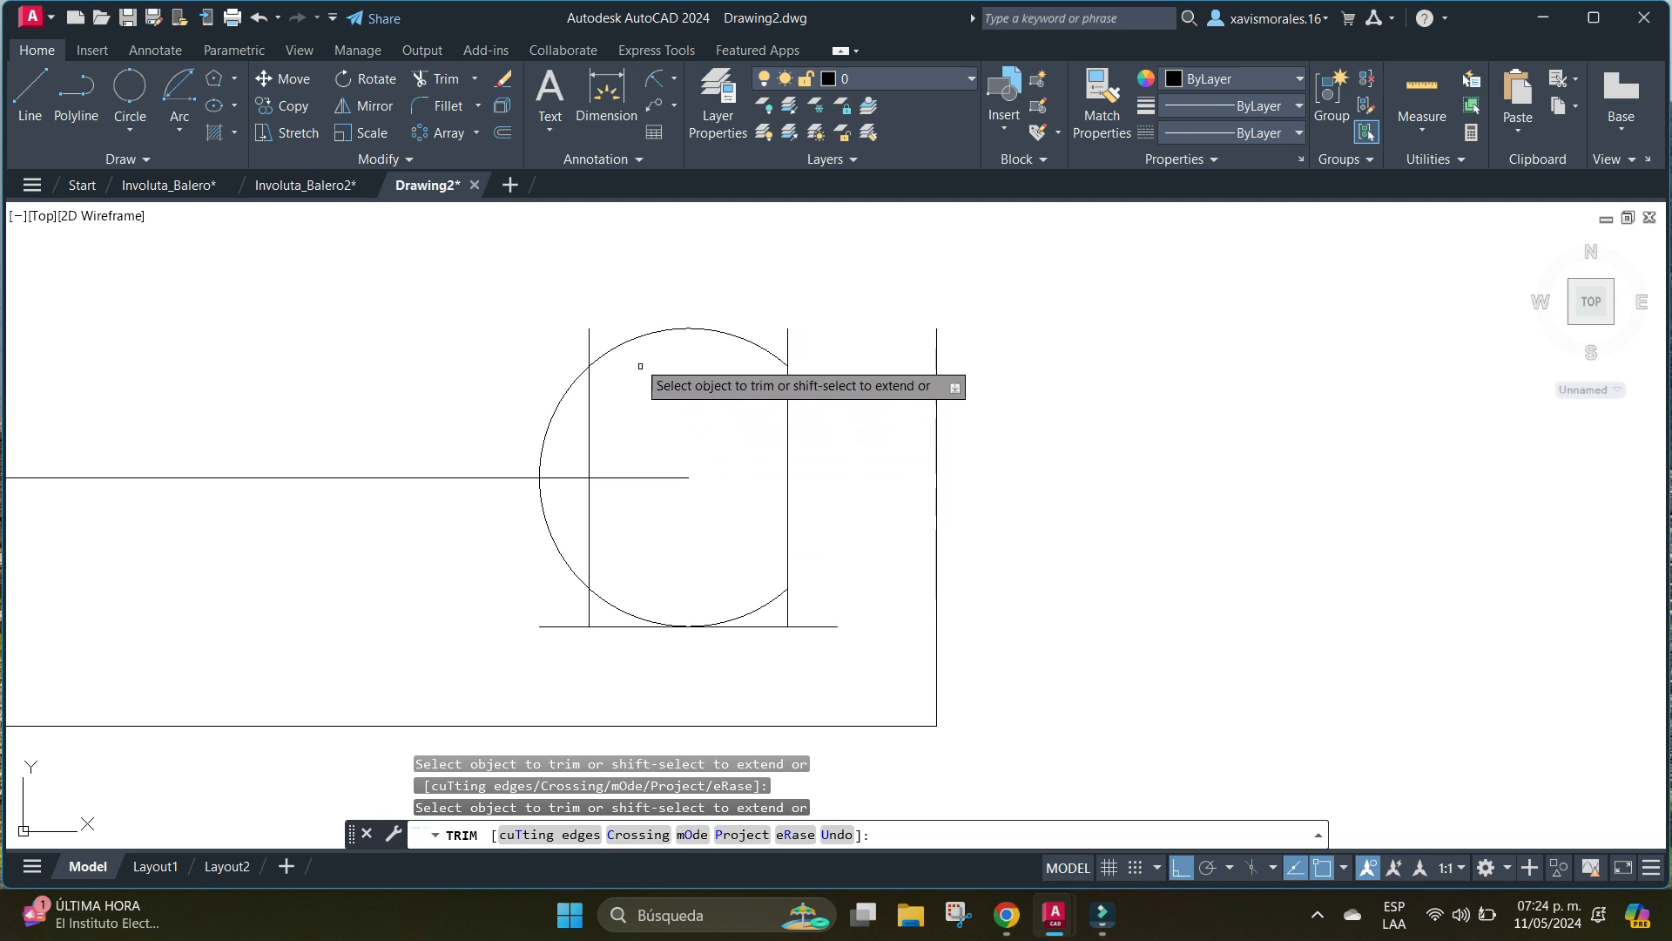
{"action": "left_click", "coordinate": [561, 398]}
{"action": "left_click", "coordinate": [550, 532]}
{"action": "left_click", "coordinate": [557, 624]}
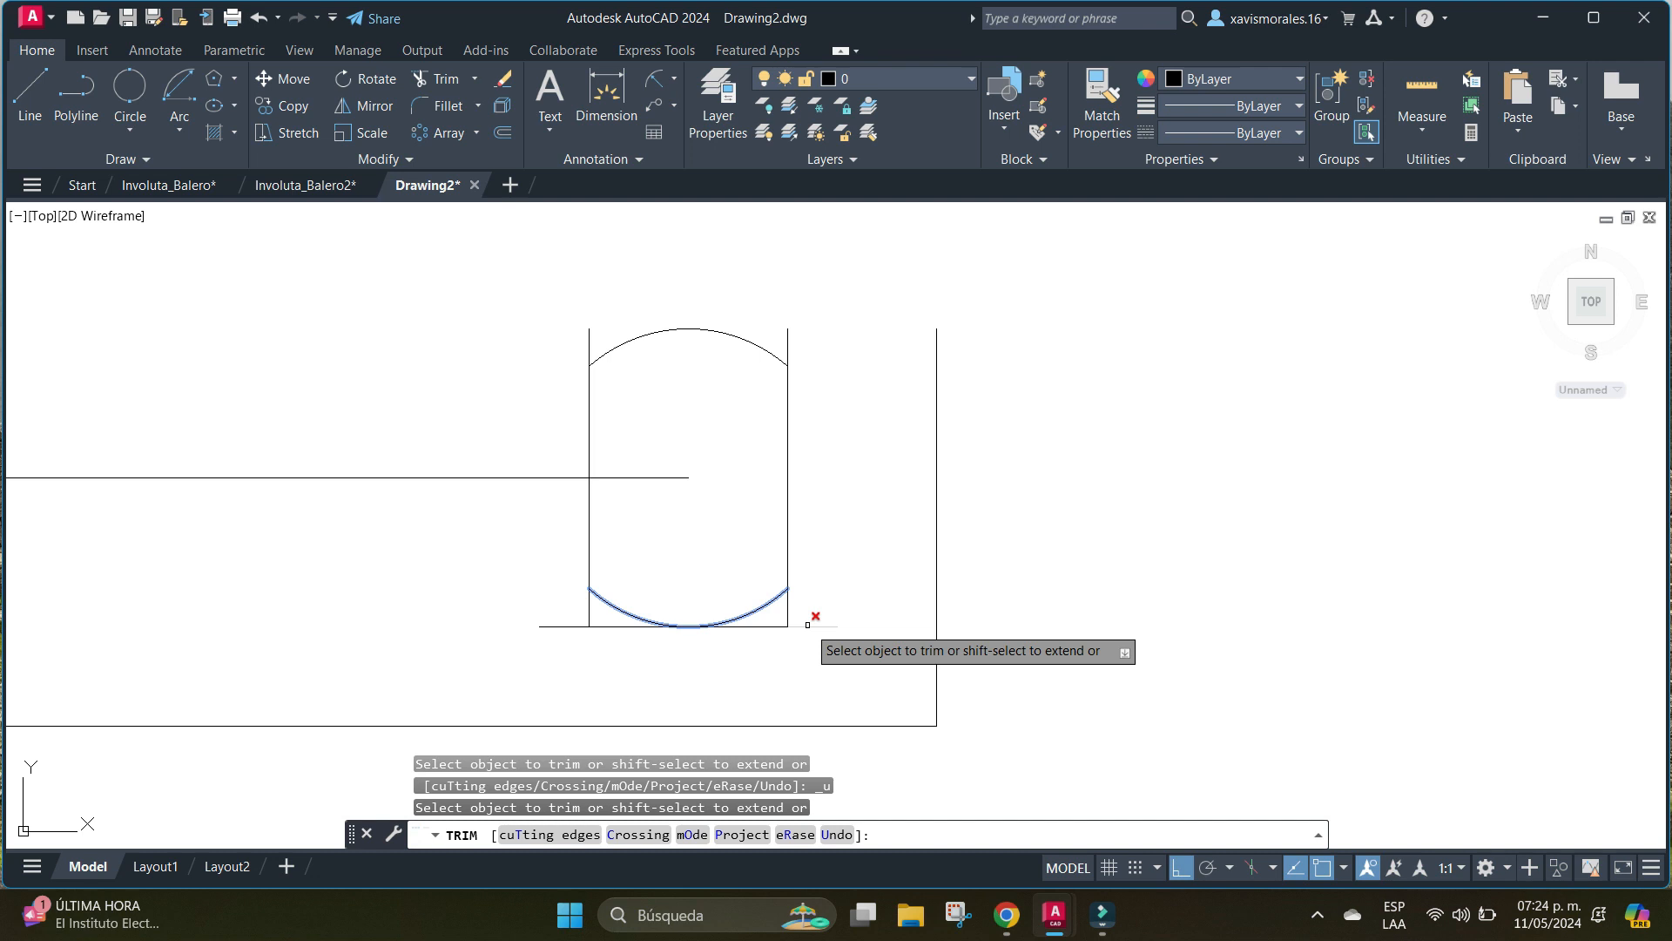
{"action": "key", "text": "ctrl+z"}
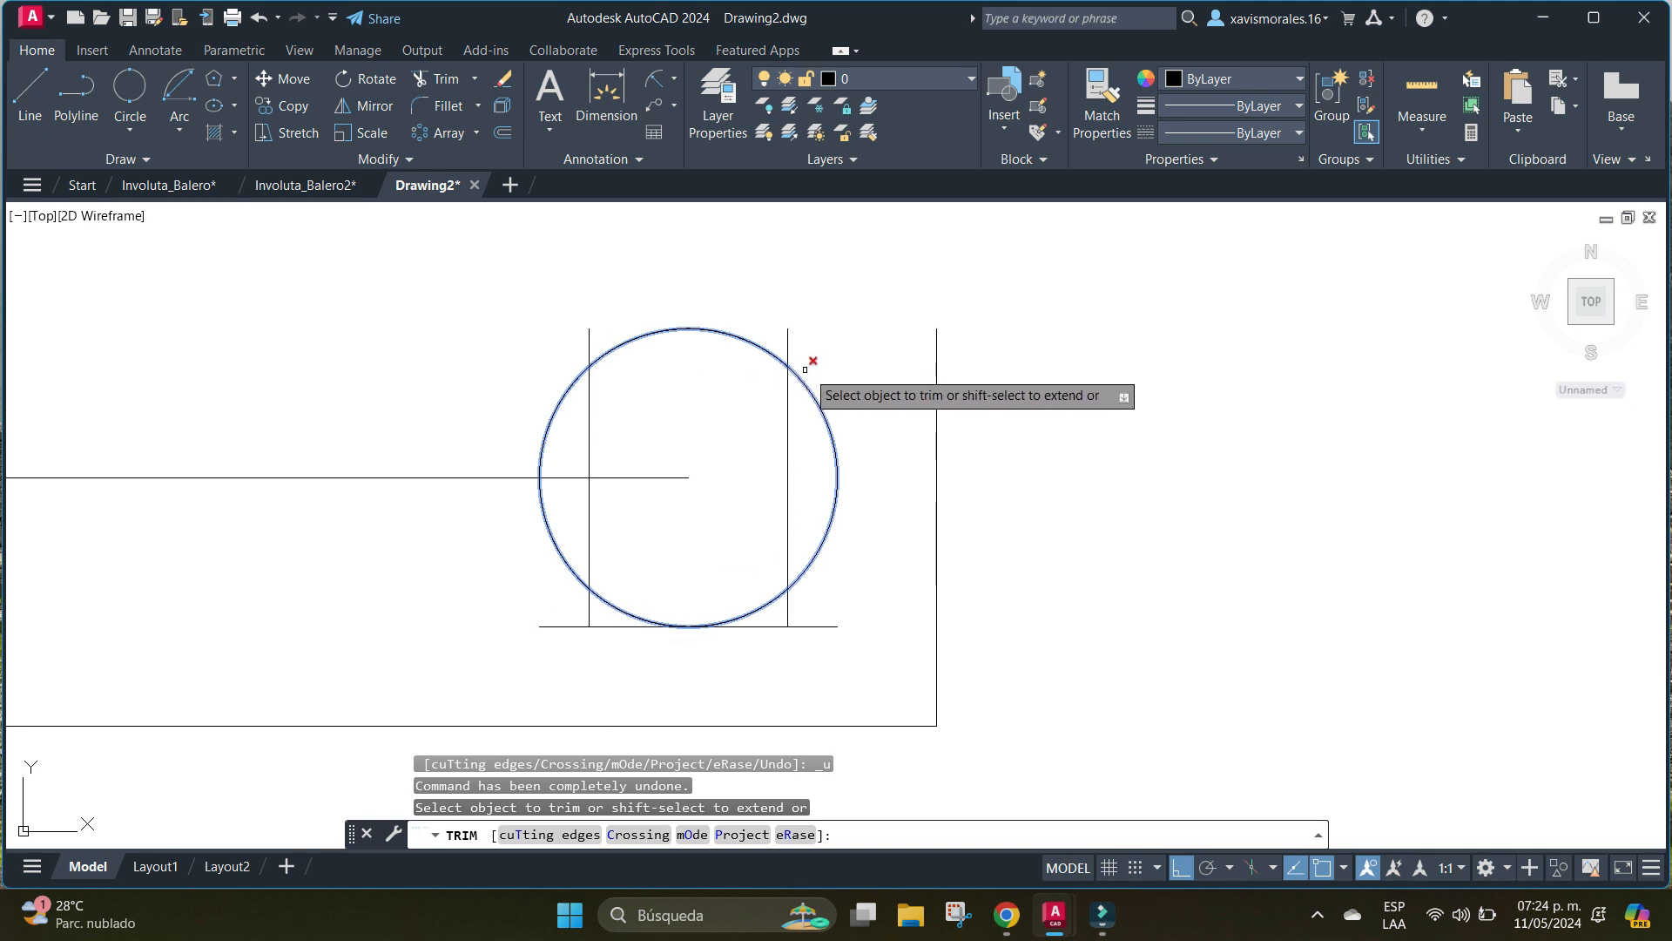
Trim away the portions of both vertical offset lines that lie inside the circle.
{"action": "left_click", "coordinate": [789, 423]}
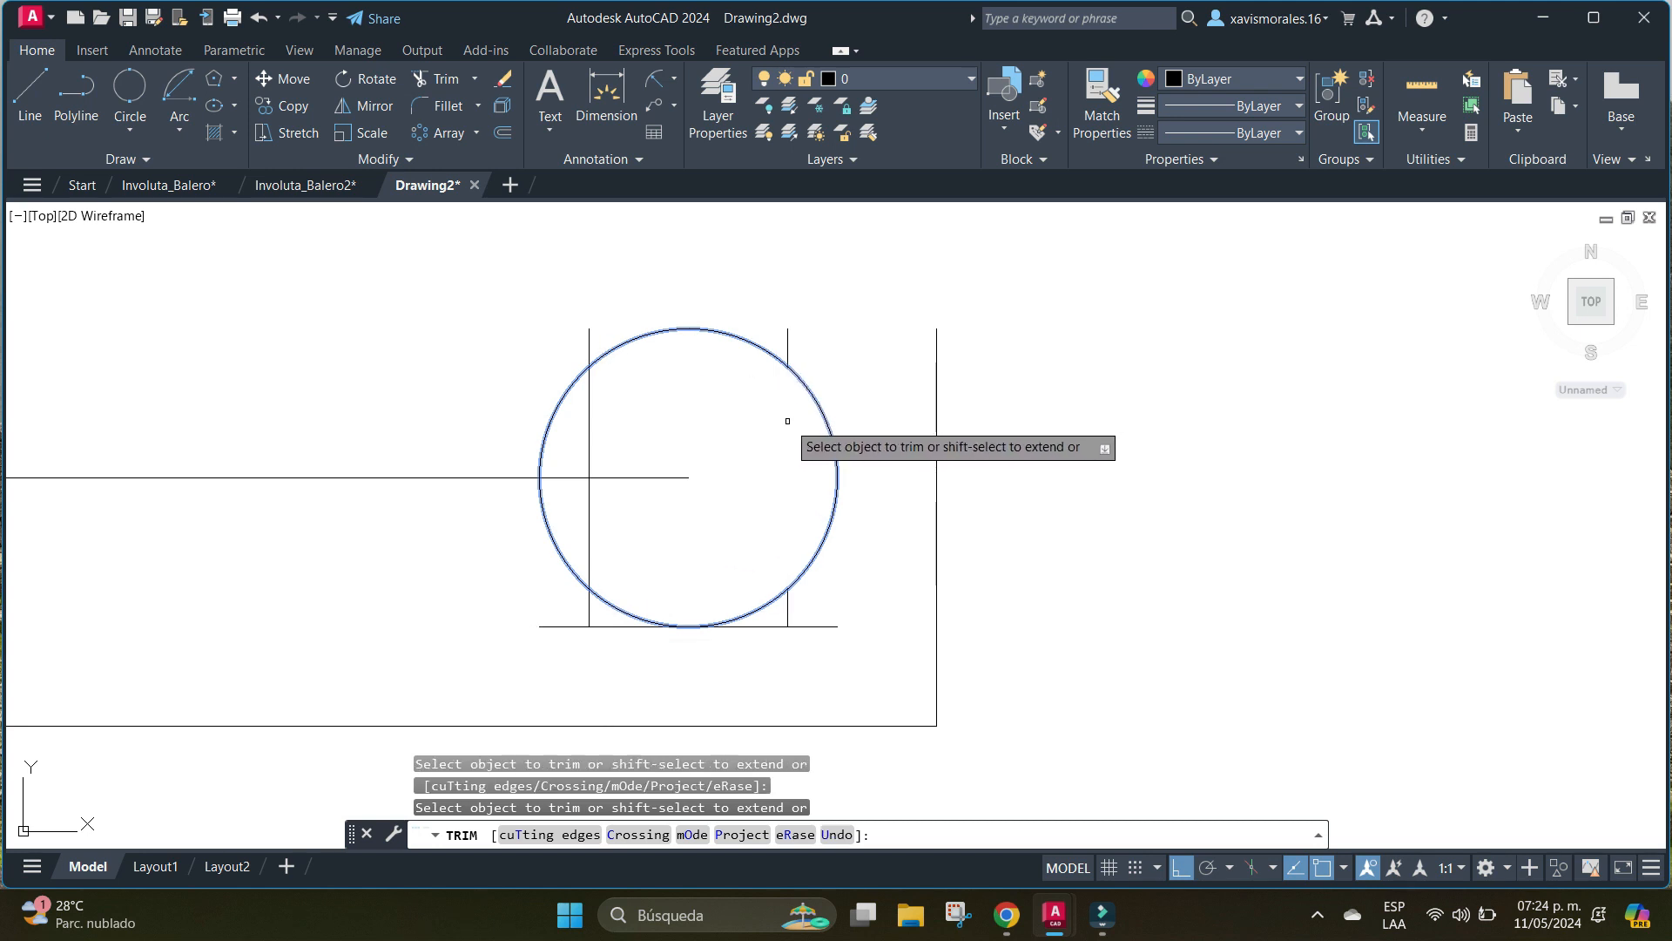
{"action": "left_click", "coordinate": [592, 407]}
{"action": "left_click", "coordinate": [590, 518]}
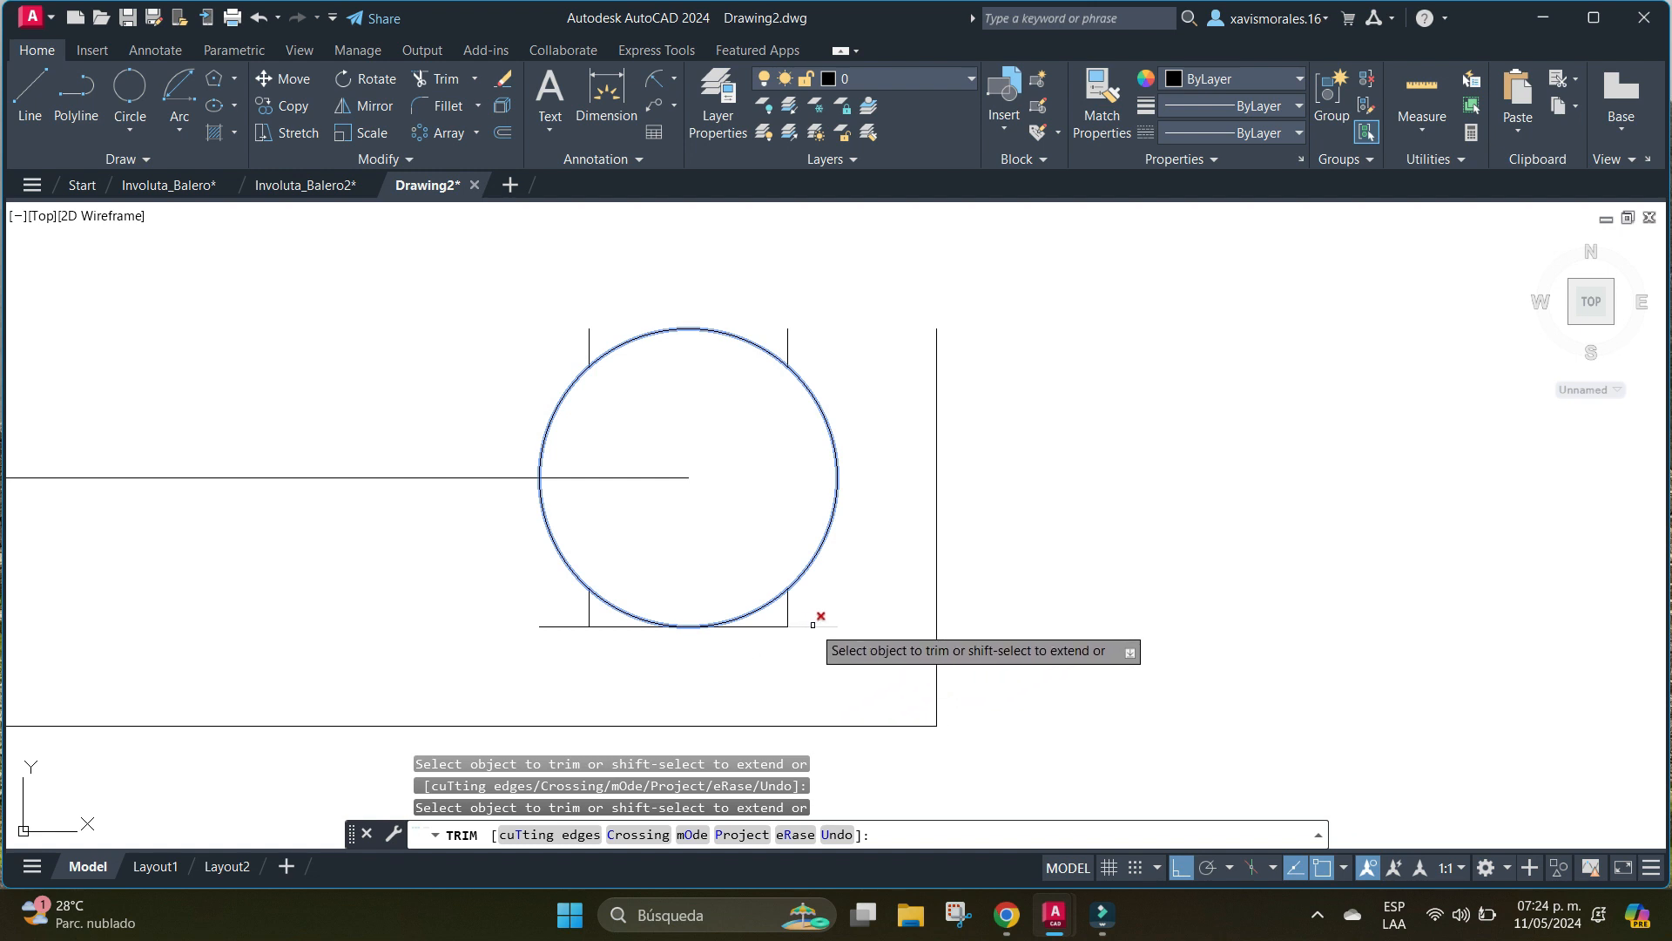
Trim away the groove's base line, the line stubs beneath the circle, and the circle's upper arc between the vertical lines.
{"action": "left_click", "coordinate": [773, 626]}
{"action": "left_click", "coordinate": [620, 628]}
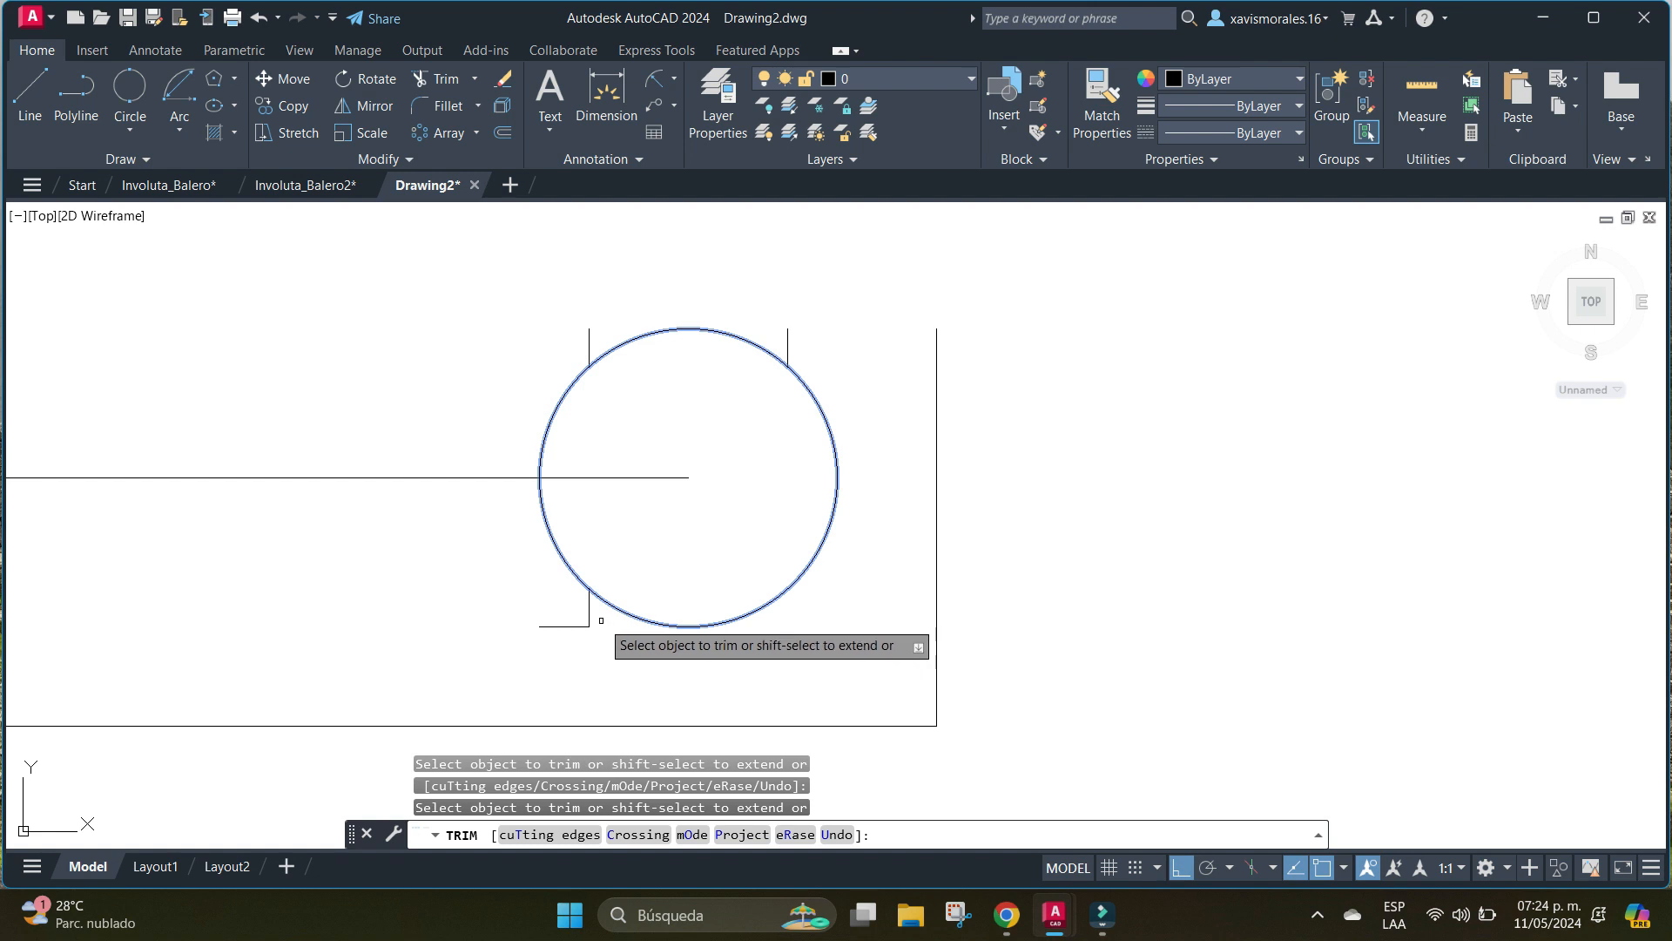
{"action": "mouse_move", "coordinate": [593, 613]}
{"action": "left_mouse_down"}
{"action": "mouse_move", "coordinate": [567, 631]}
{"action": "mouse_move", "coordinate": [601, 630]}
{"action": "left_mouse_up"}
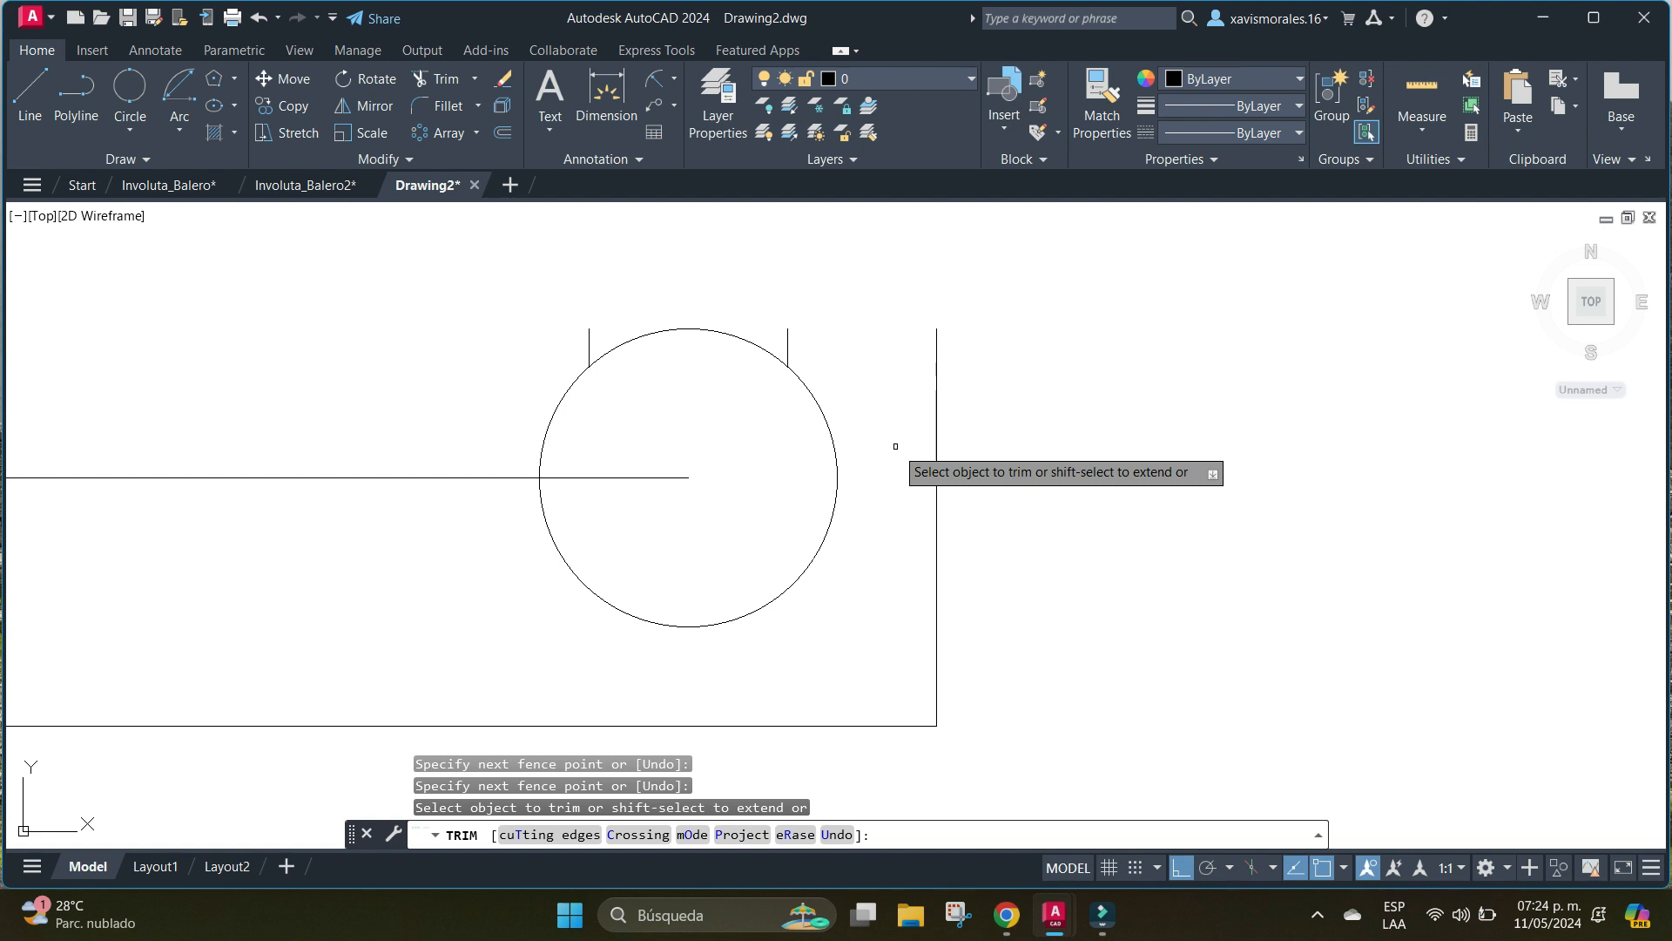
{"action": "left_click", "coordinate": [697, 329]}
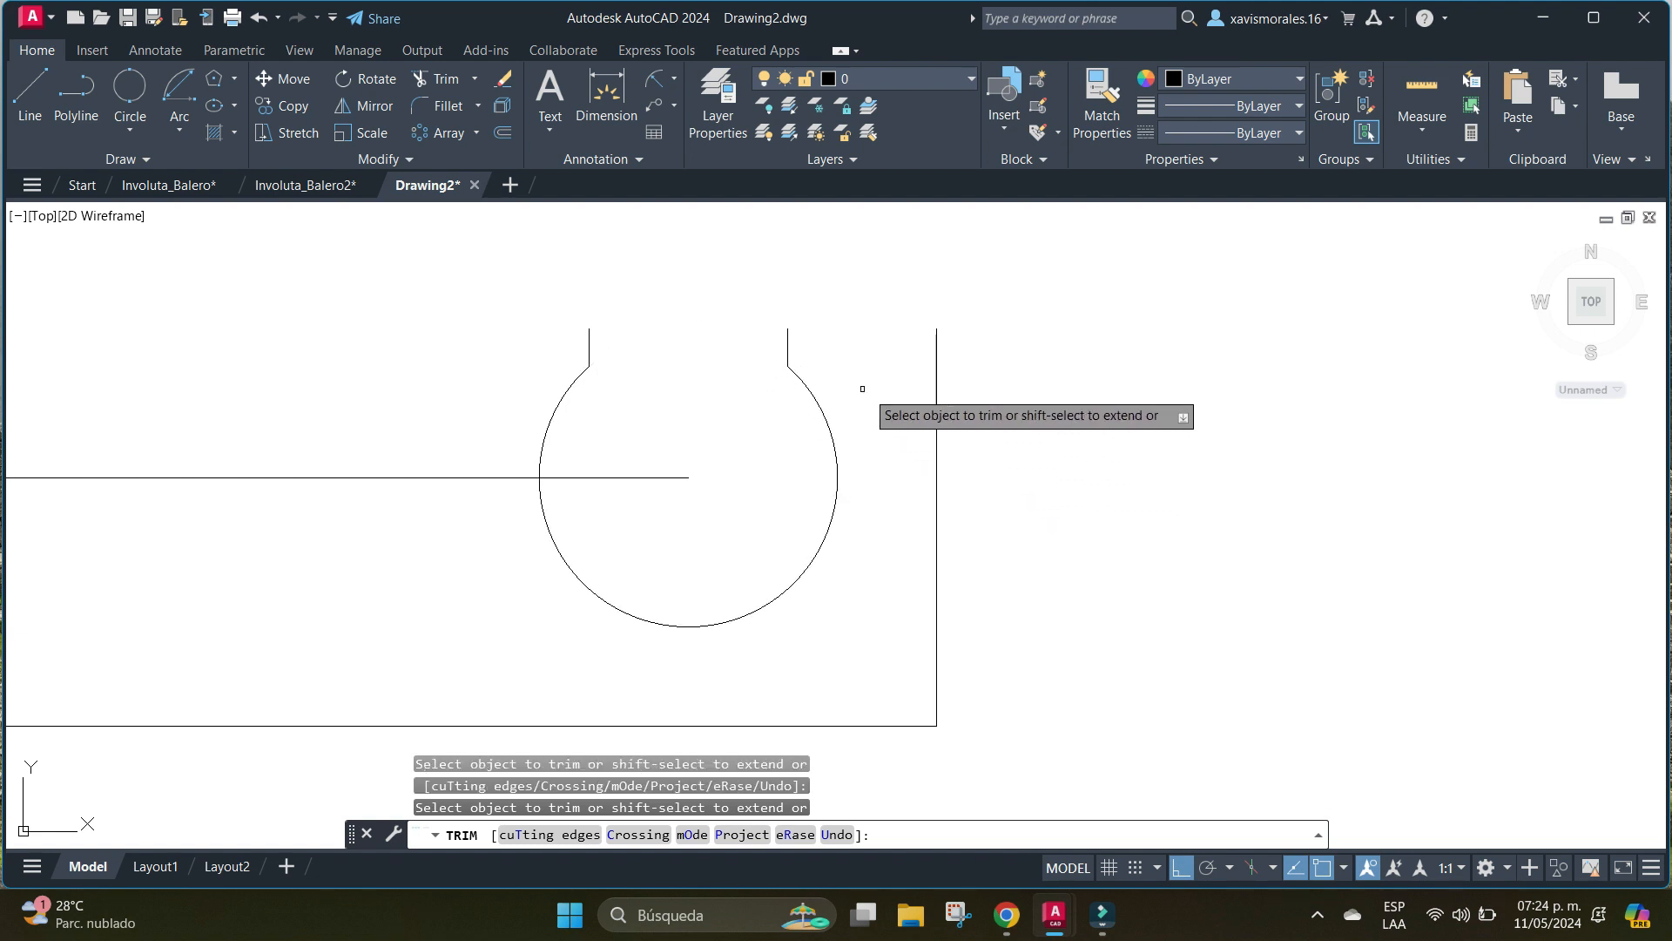
{"action": "key", "text": "Escape"}
Draw a horizontal line from the upper end of the opening's right vertical line to the upper end of the profile's right edge.
{"action": "left_click", "coordinate": [30, 96]}
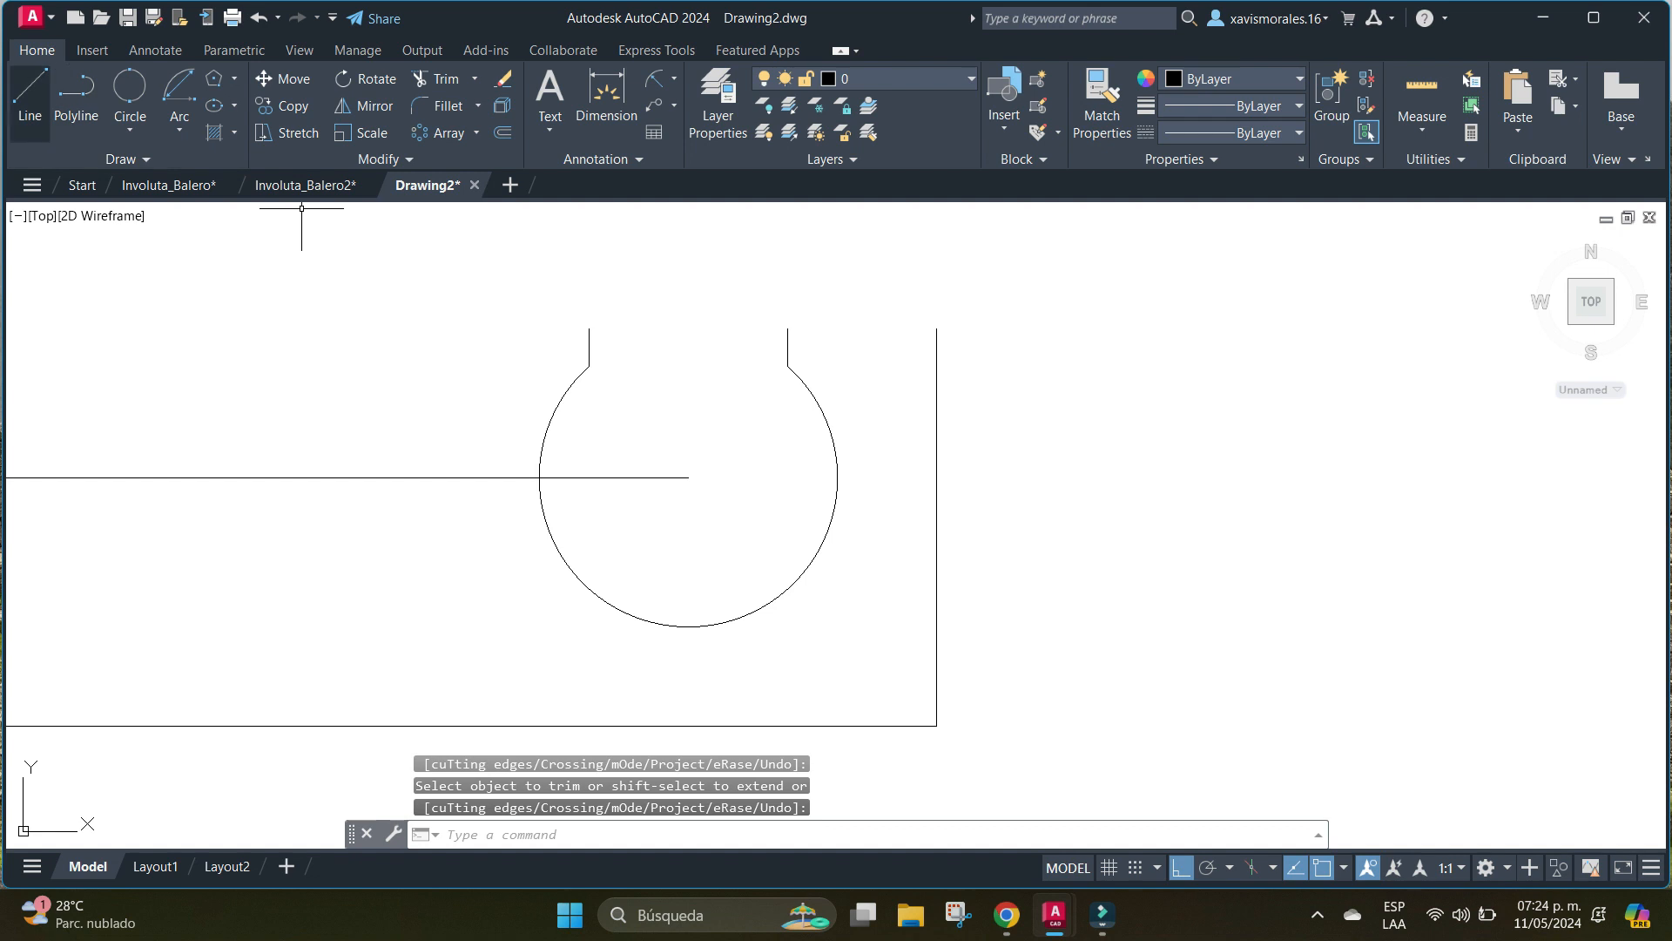
{"action": "left_click", "coordinate": [787, 328]}
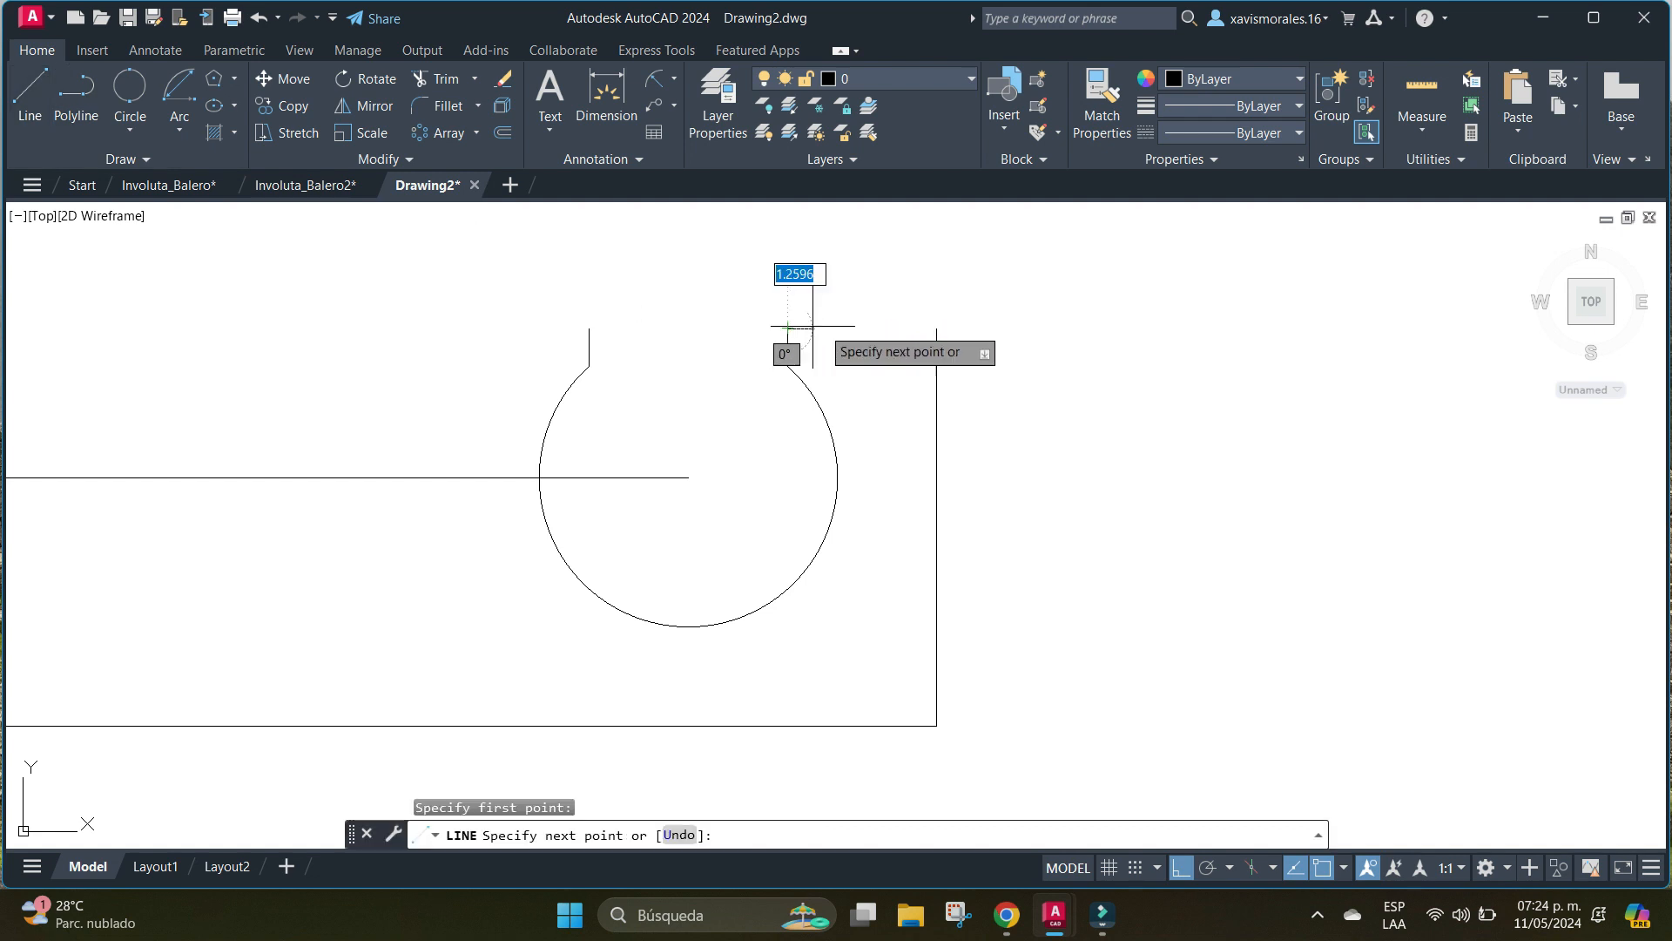
{"action": "left_click", "coordinate": [936, 329]}
{"action": "key", "text": "Return"}
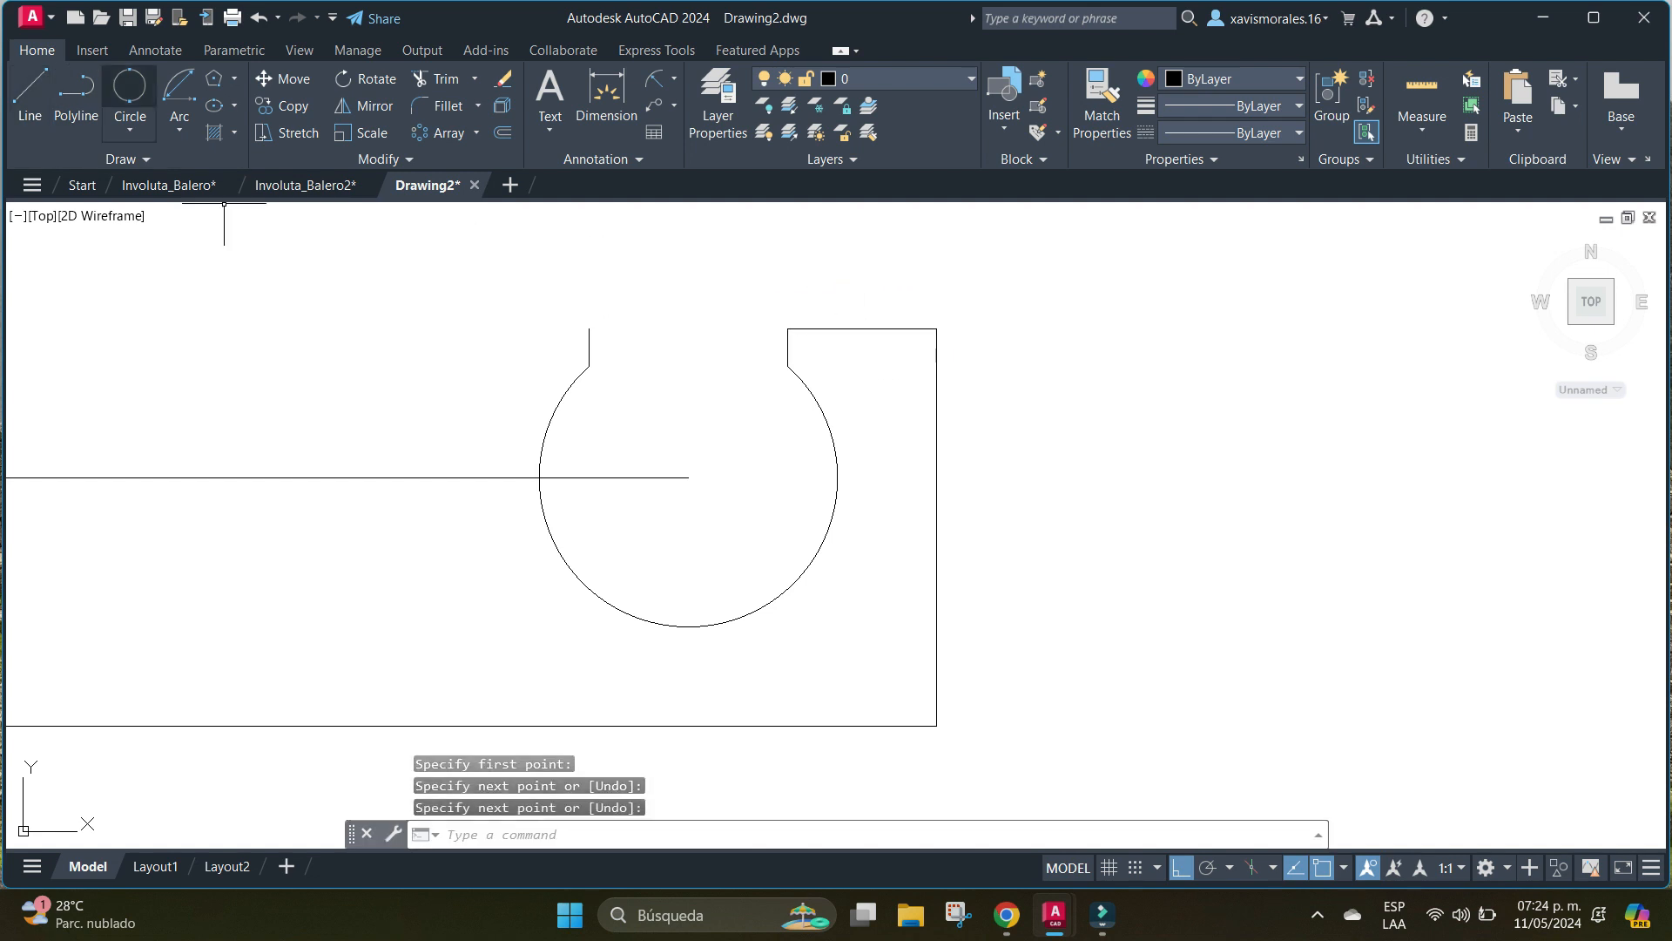
From the upper end of the opening's left vertical line, draw connected segments 2.5 left, 2.5 down, 2.5 left and 2.5 up to form a notch.
{"action": "key", "text": "Return"}
{"action": "left_click", "coordinate": [589, 328]}
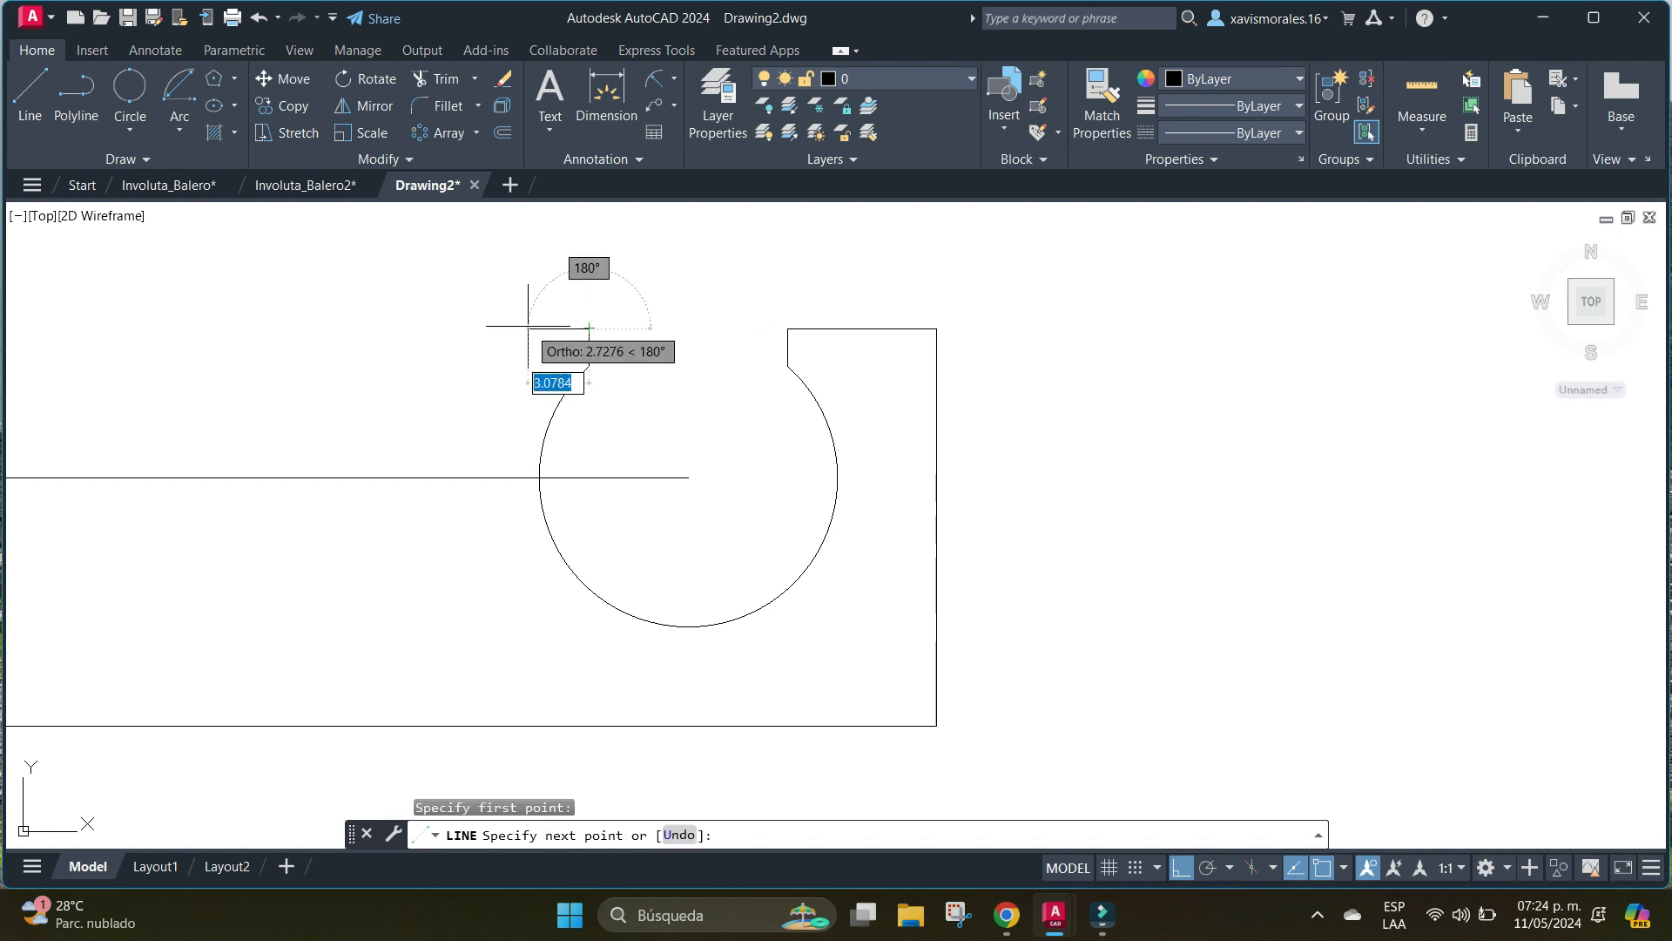
{"action": "type", "text": "2"}
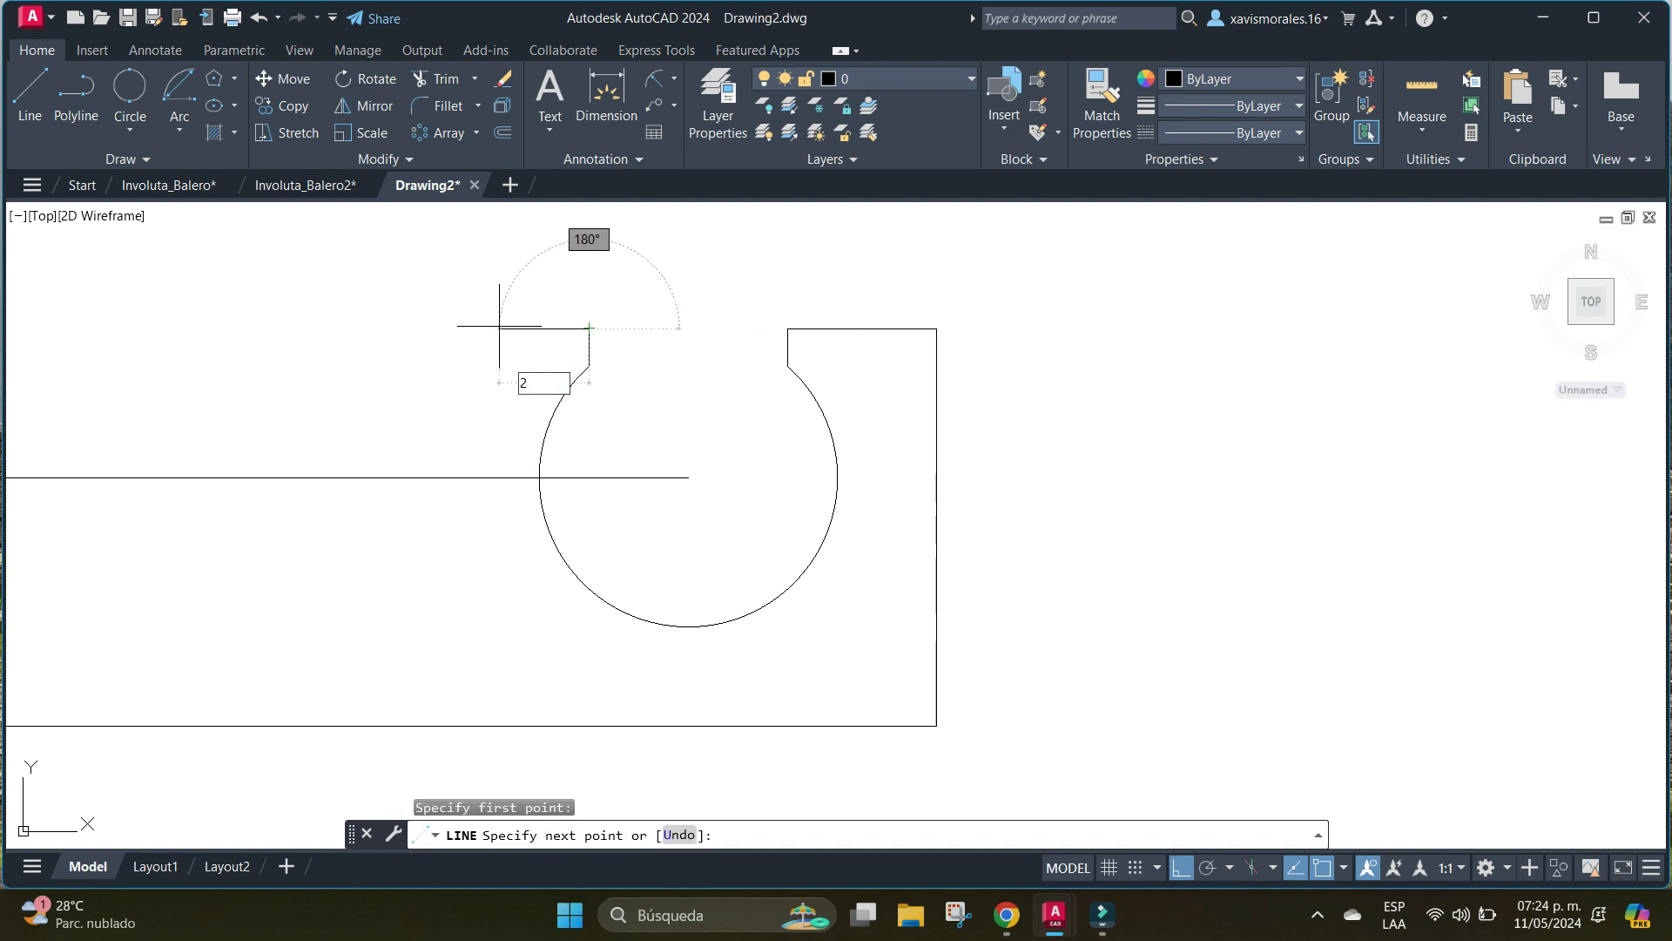
{"action": "type", "text": ".5"}
{"action": "key", "text": "Return"}
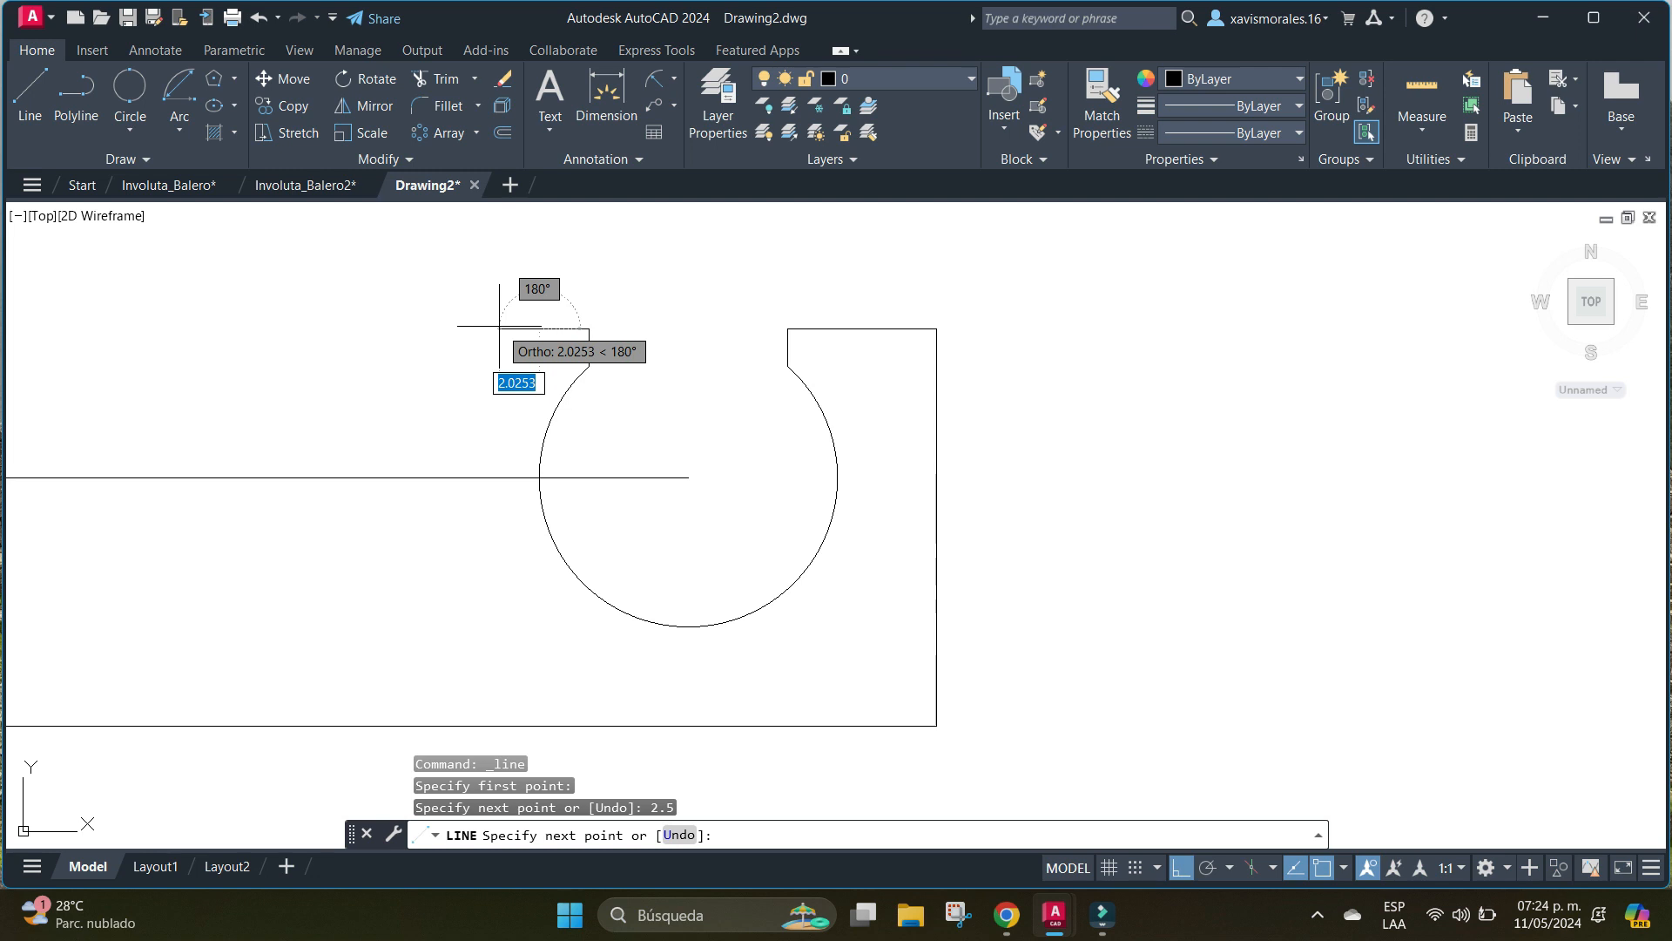
{"action": "type", "text": "2"}
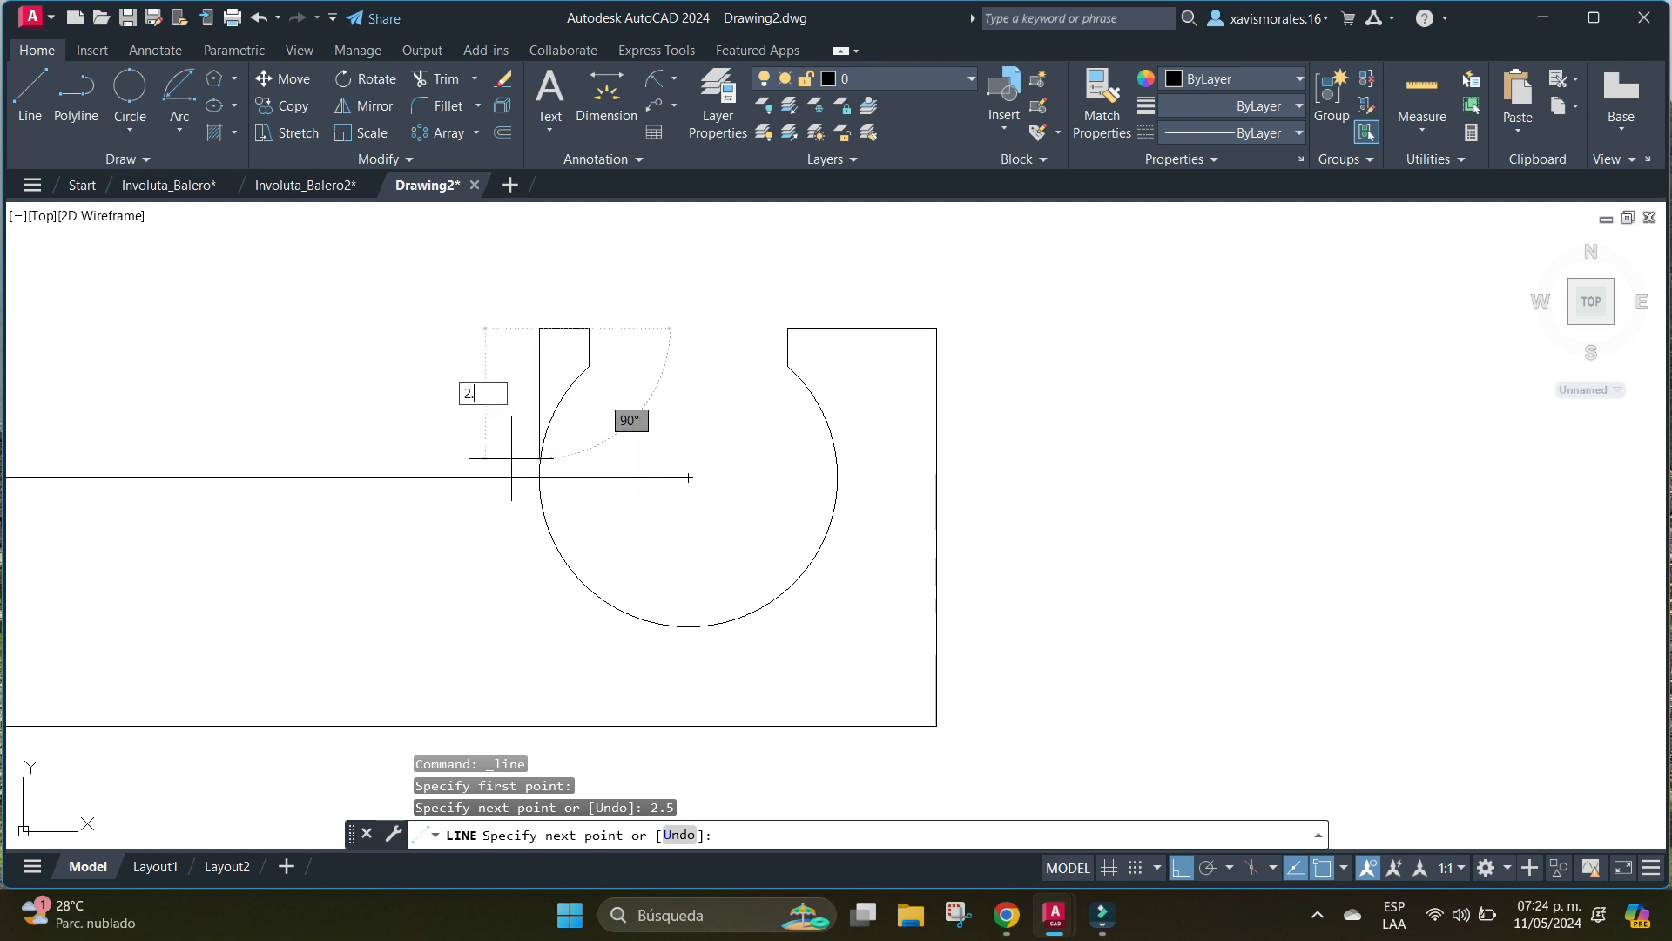
{"action": "type", "text": ".5"}
{"action": "key", "text": "Return"}
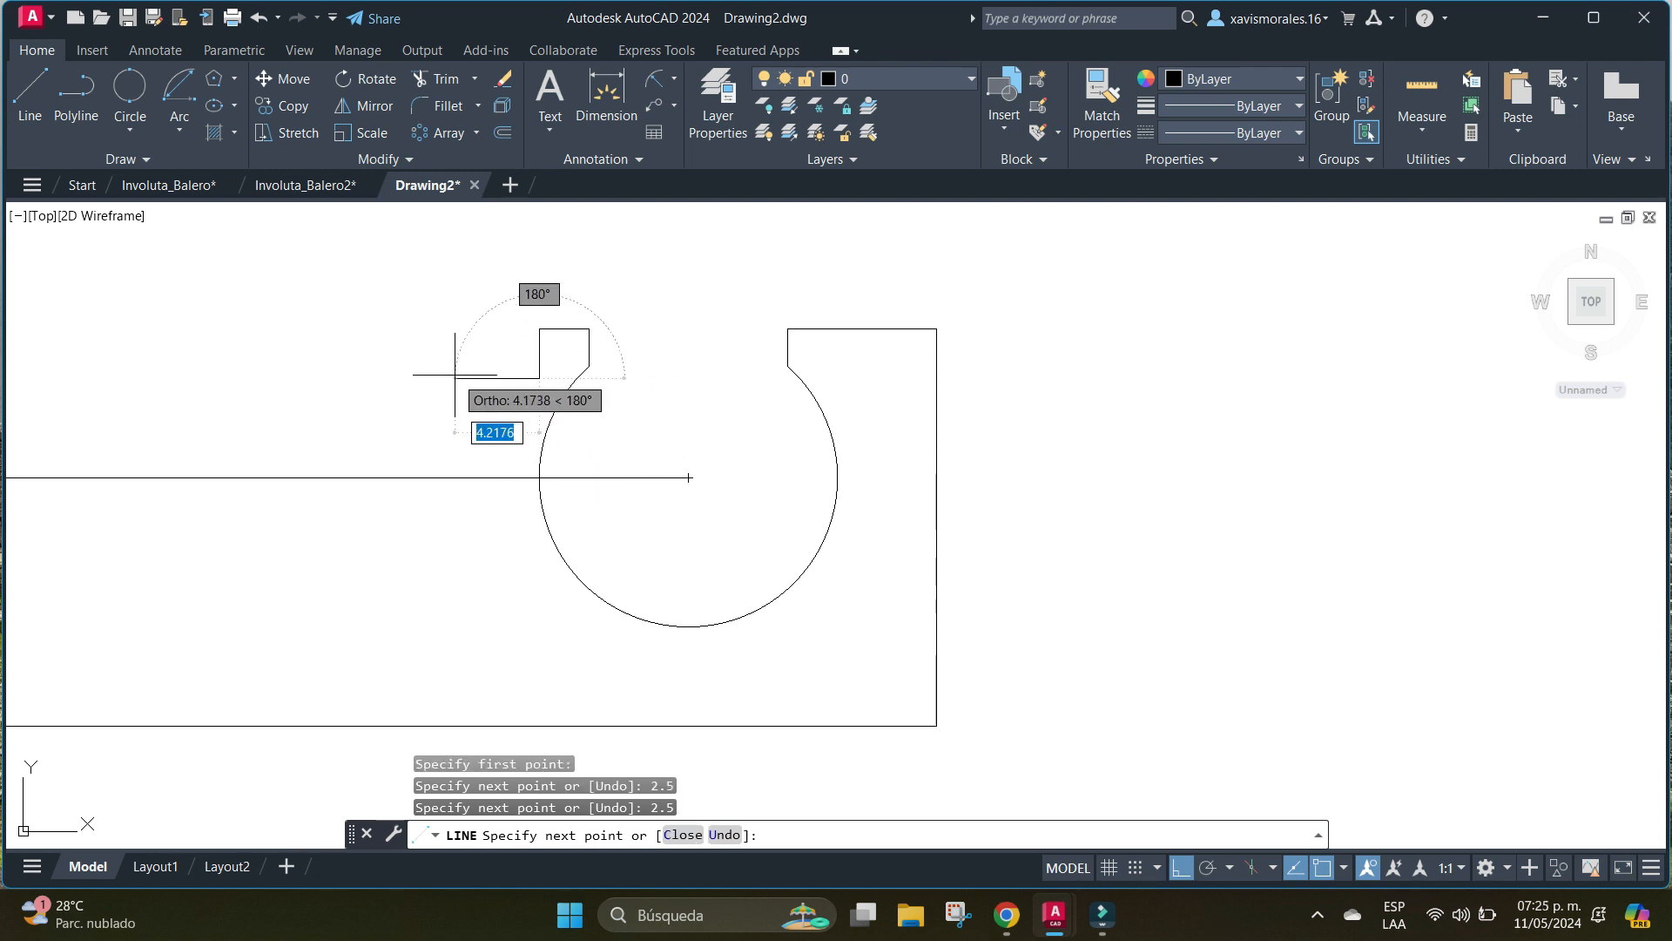
{"action": "type", "text": "2."}
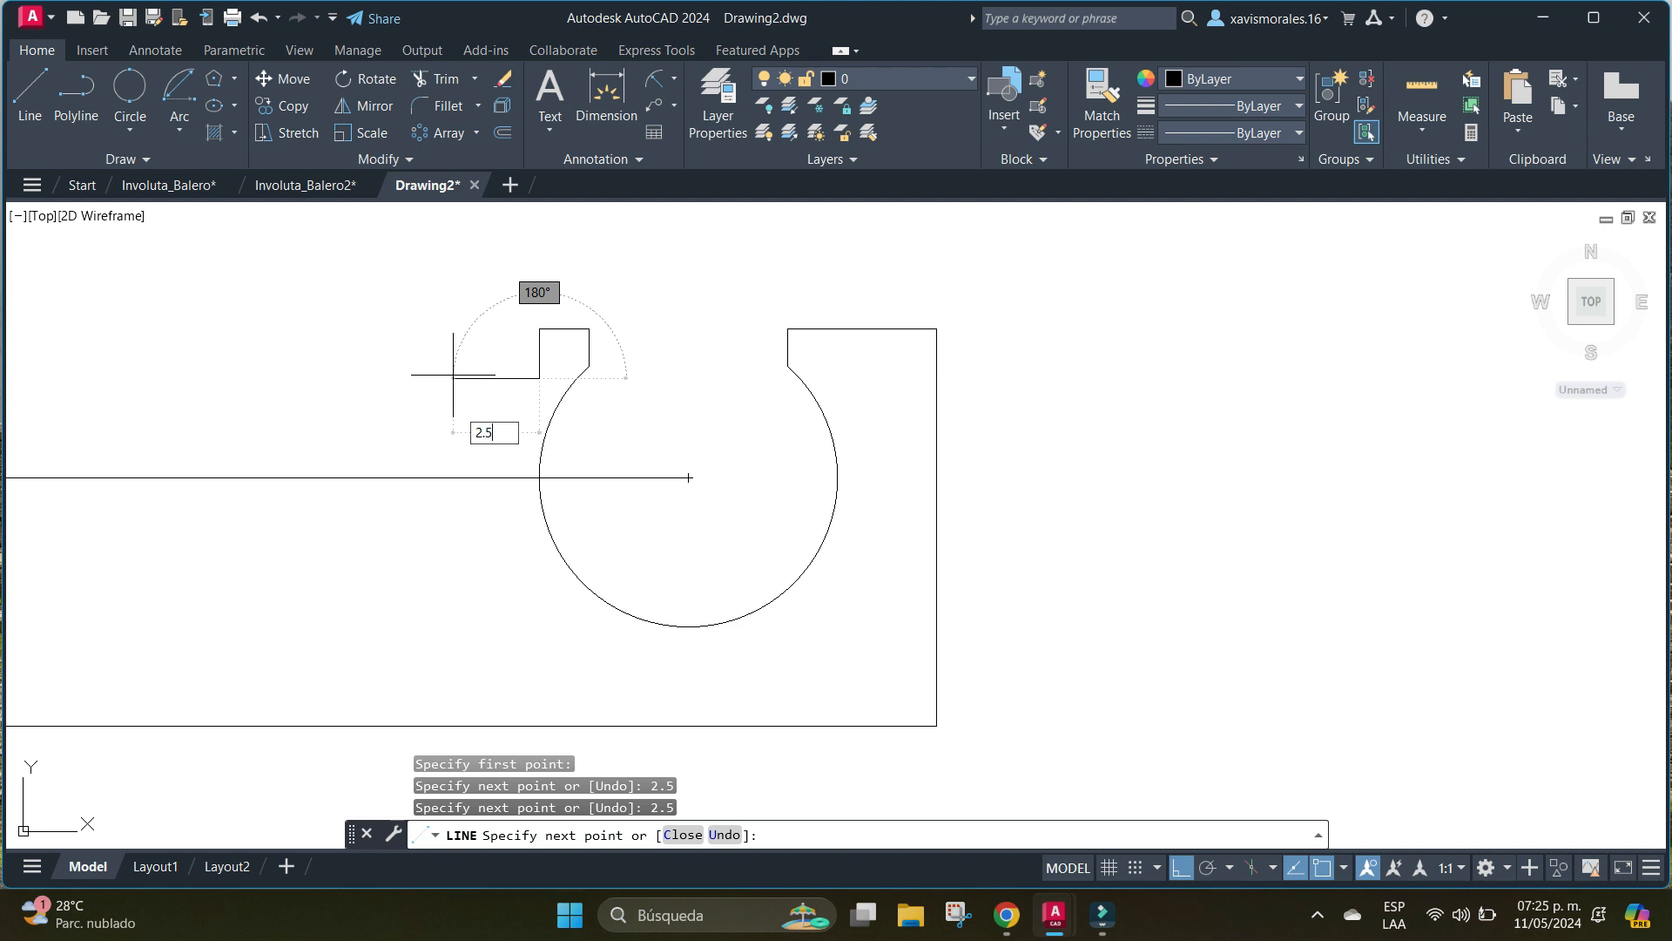
{"action": "type", "text": "5"}
{"action": "key", "text": "Return"}
{"action": "type", "text": "2."}
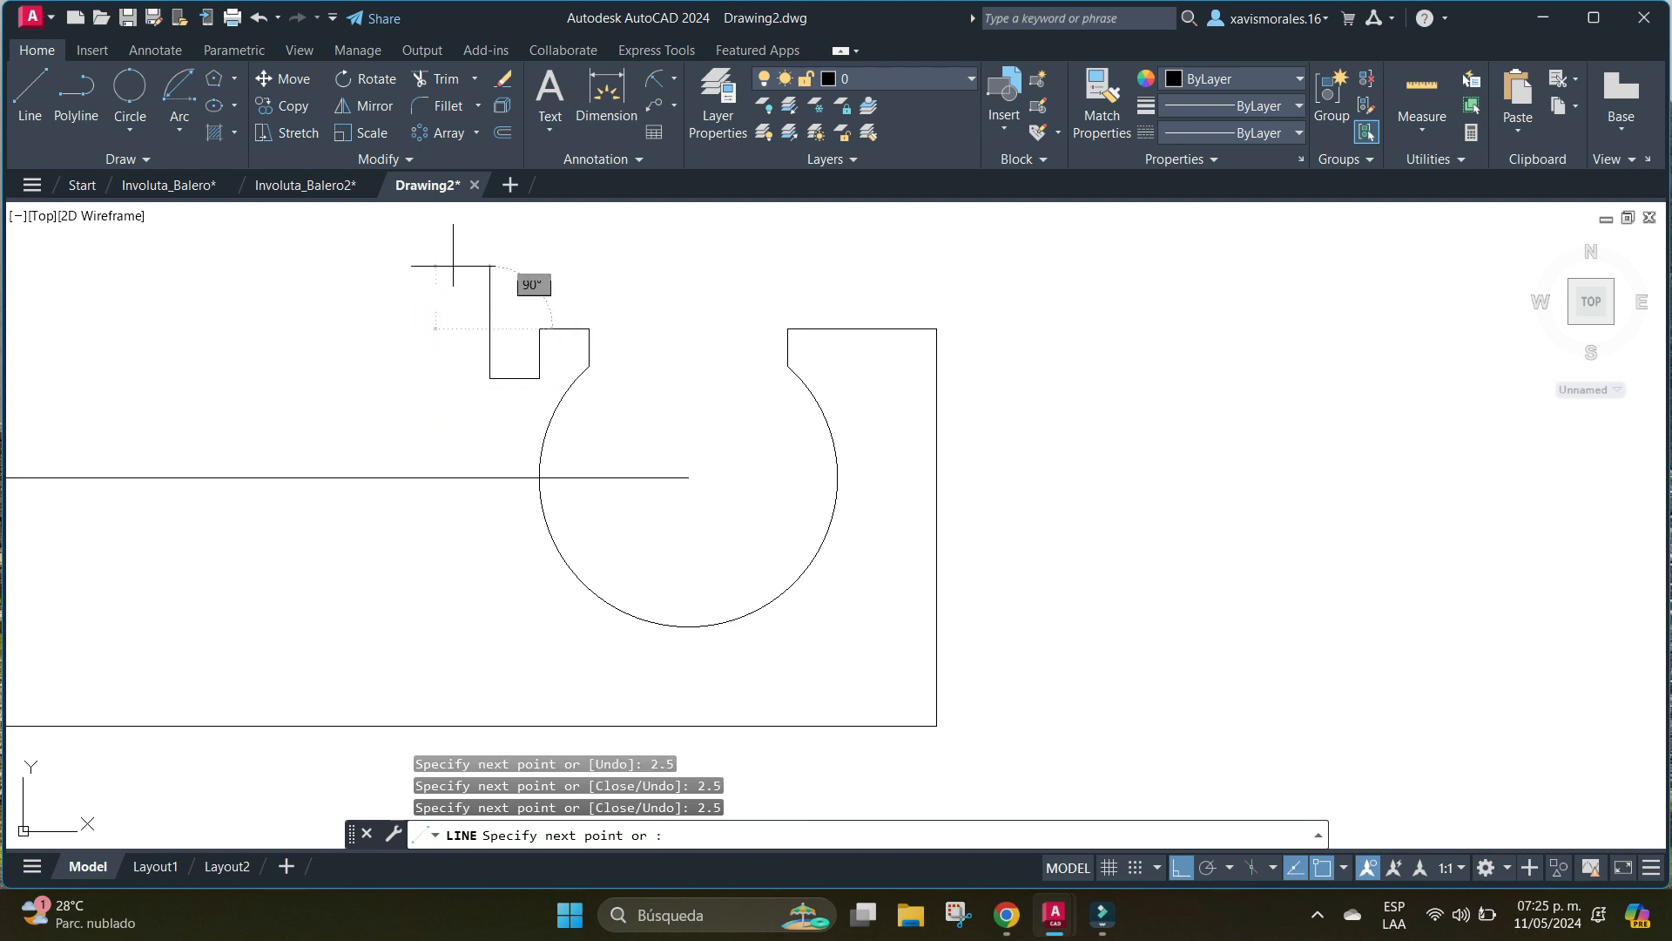
Continue the line horizontally from the notch to the upper end of the profile's left edge and finish it.
{"action": "middle_click_drag", "start_coordinate": [250, 375], "coordinate": [682, 336]}
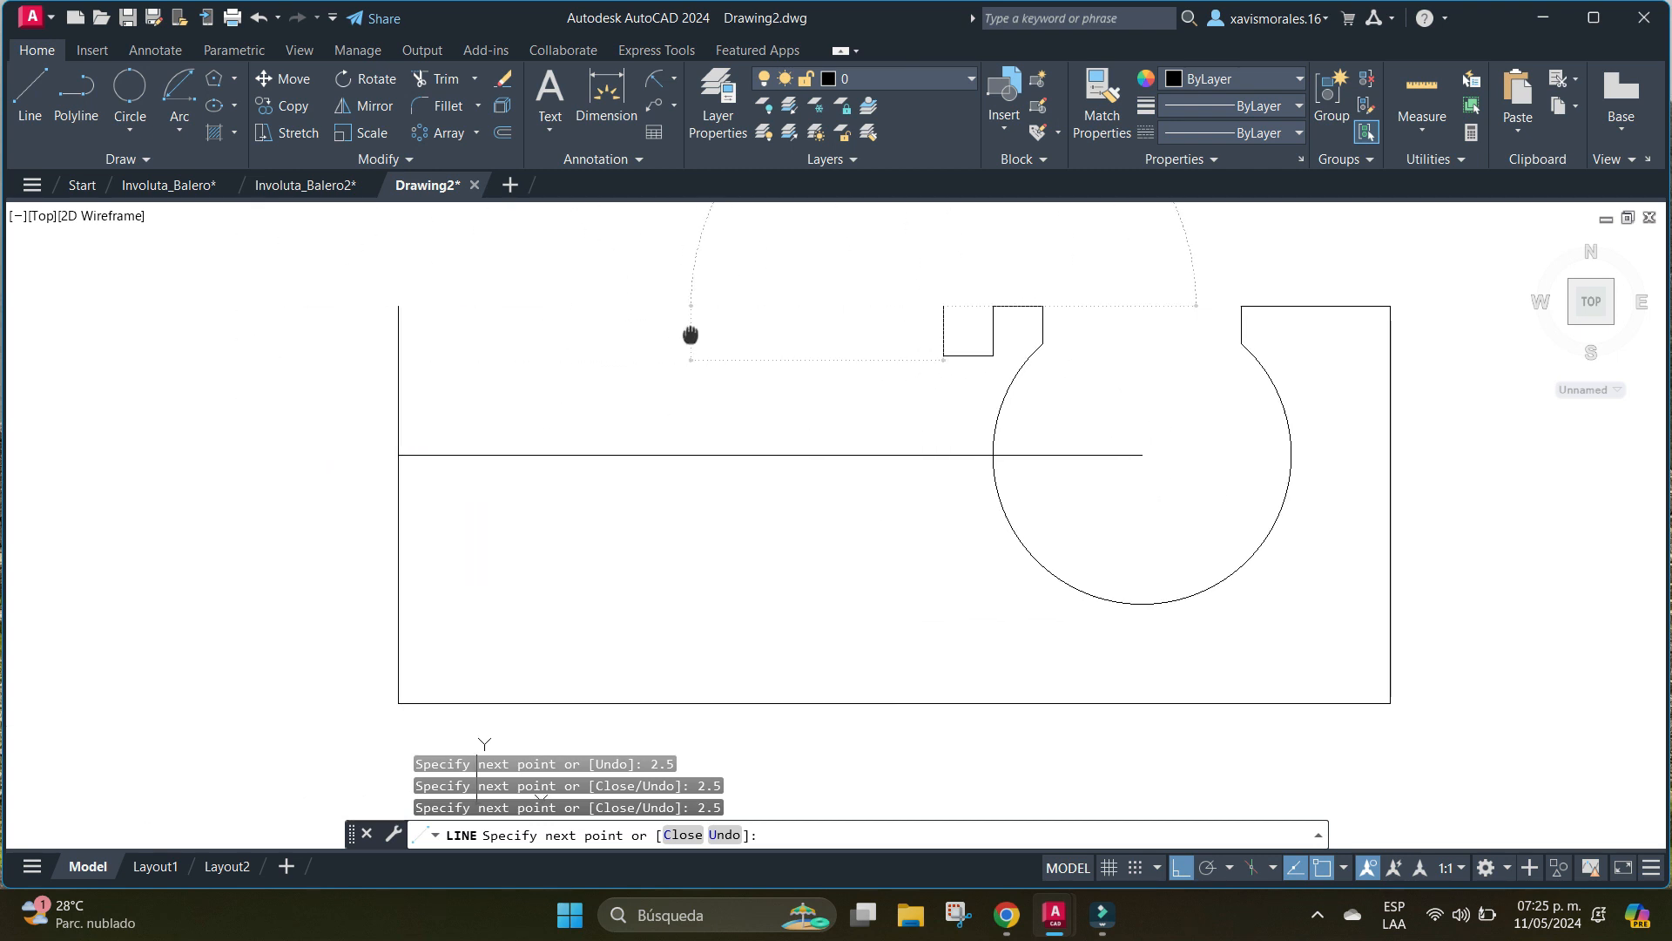
{"action": "left_click", "coordinate": [398, 305]}
{"action": "key", "text": "Return"}
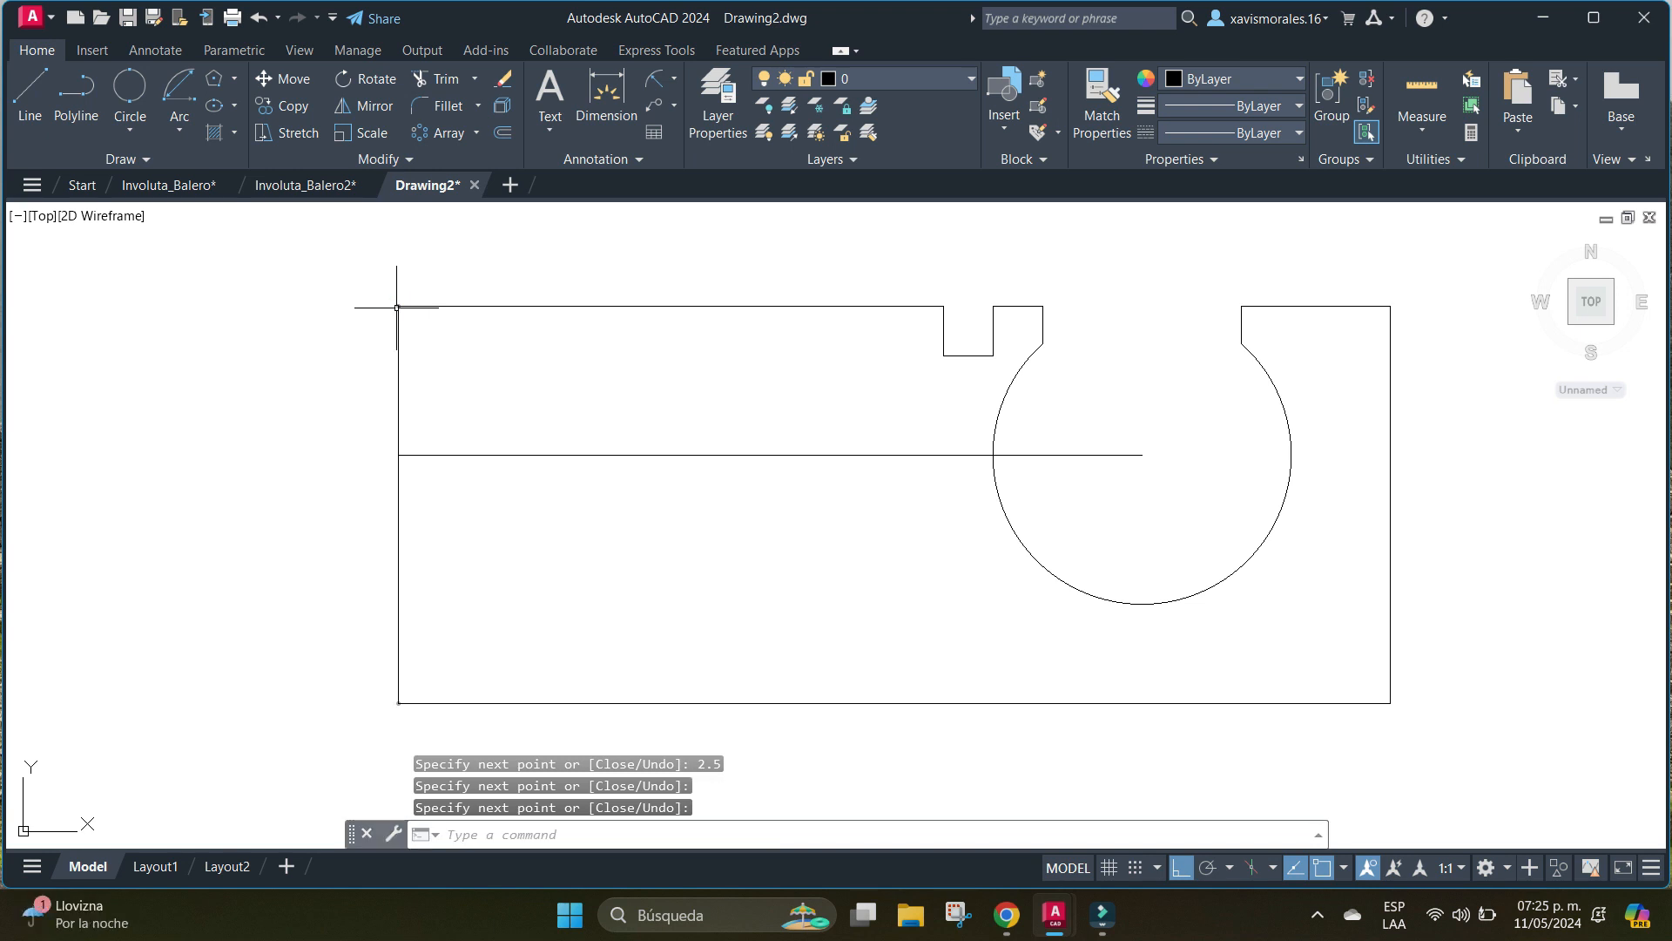
Fillet the notch's upper left corner with a 0.5 radius, using the Fillet command's Multiple option.
{"action": "middle_click_drag", "start_coordinate": [906, 339], "coordinate": [711, 388]}
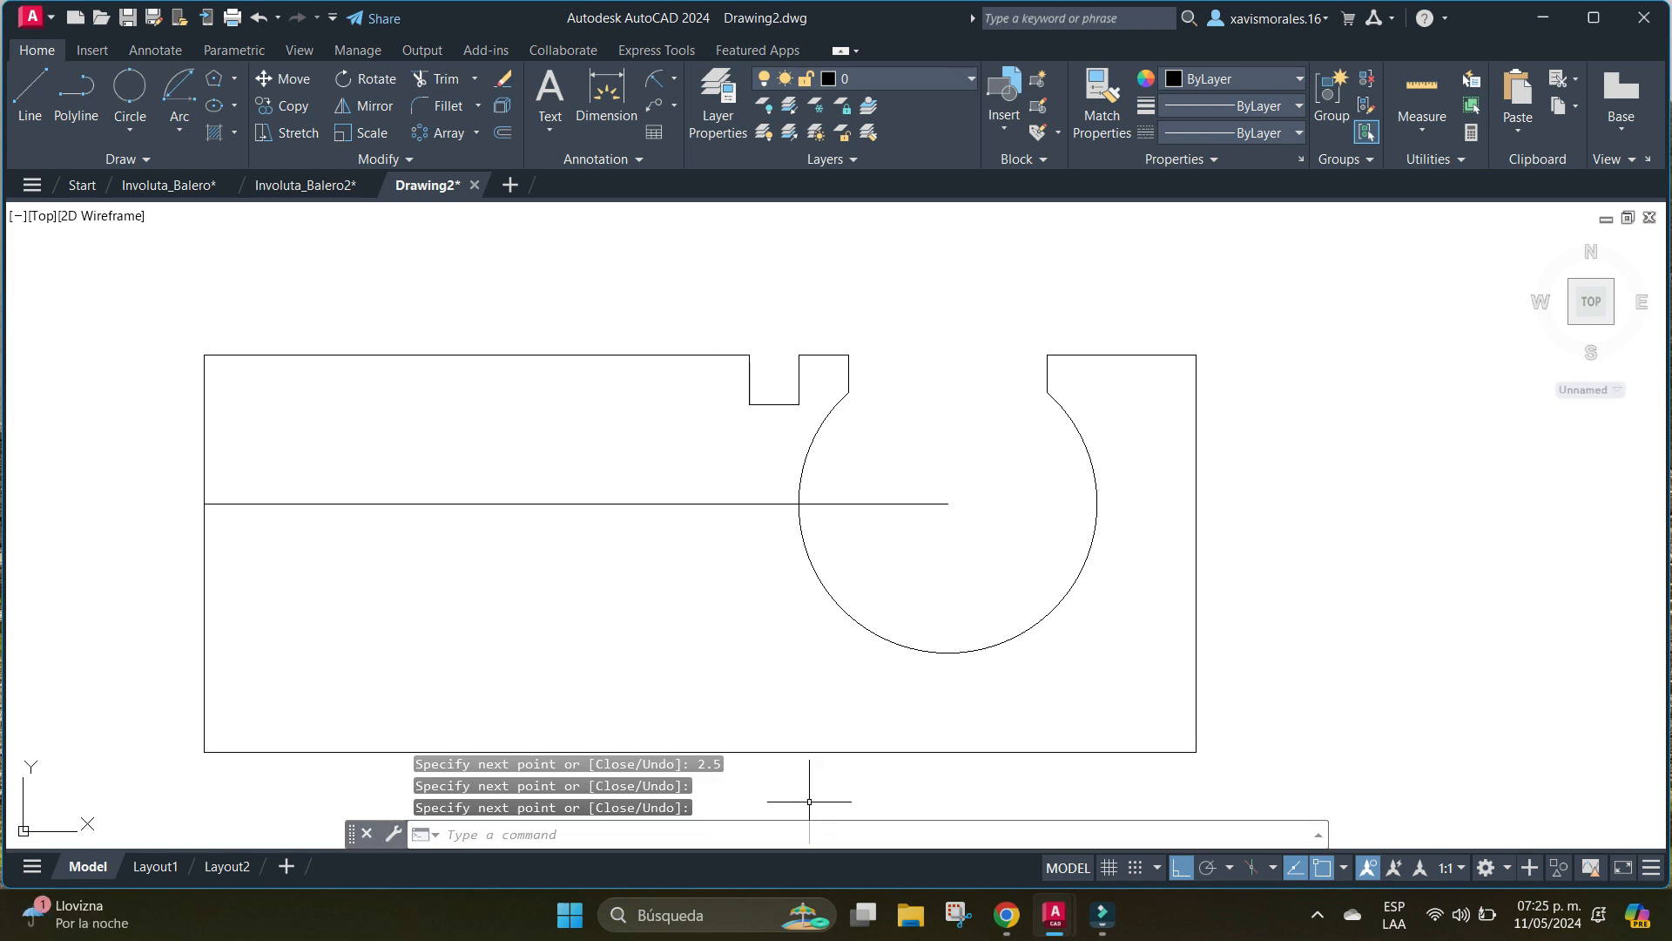
{"action": "left_click", "coordinate": [445, 105]}
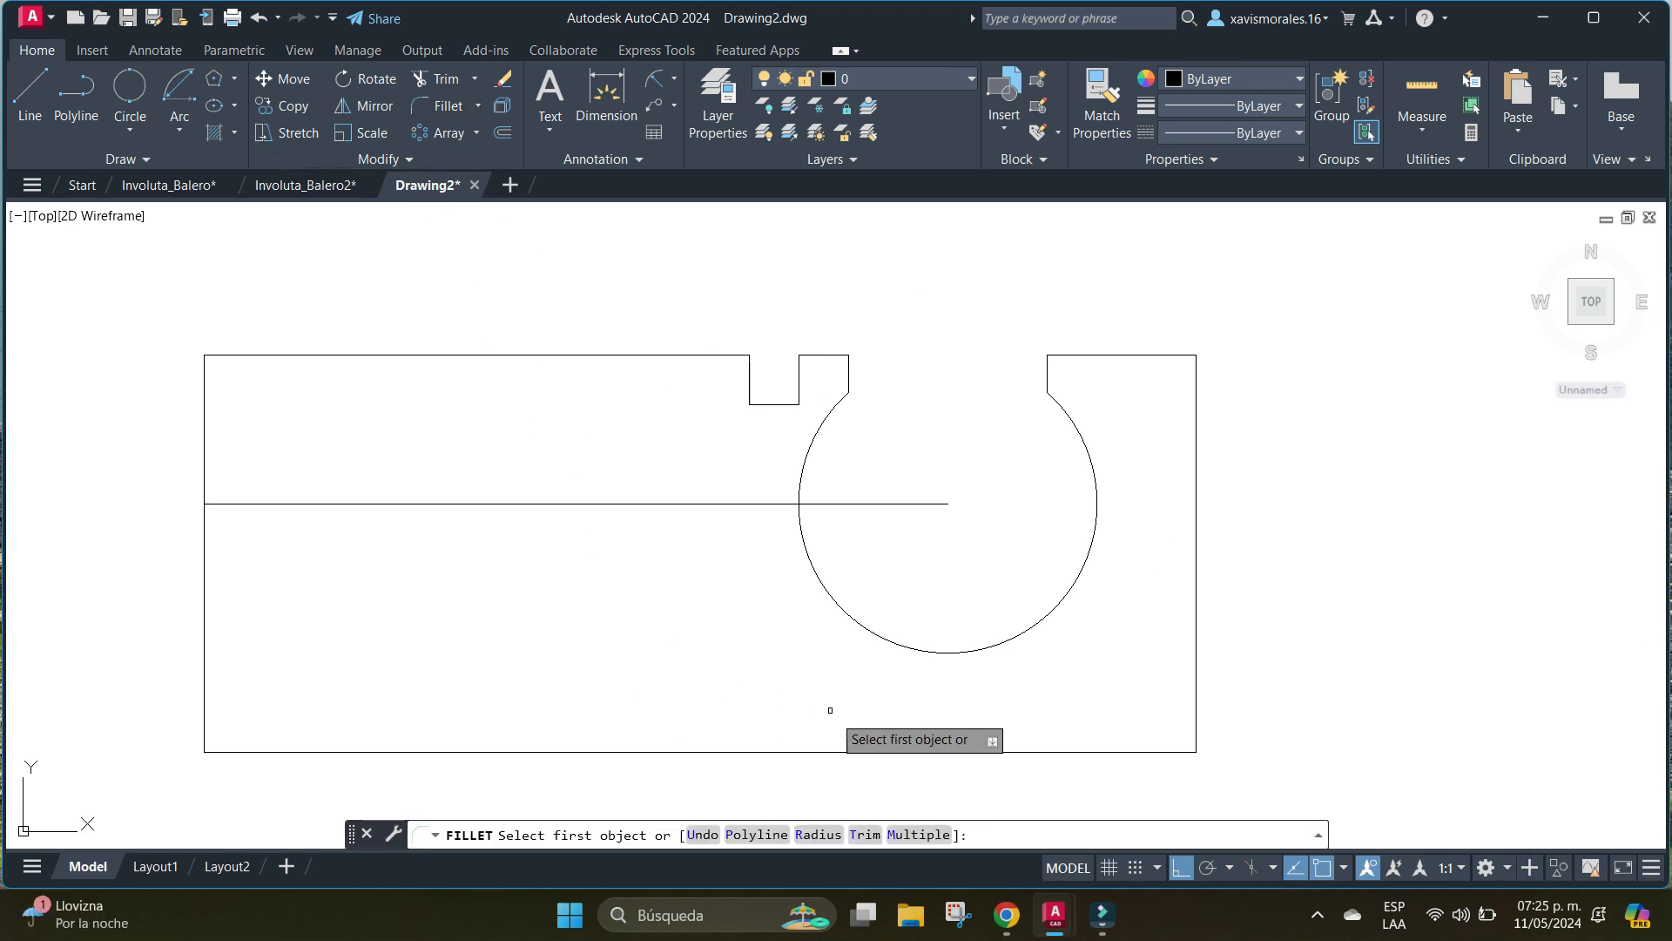
{"action": "type", "text": "R"}
{"action": "key", "text": "Return"}
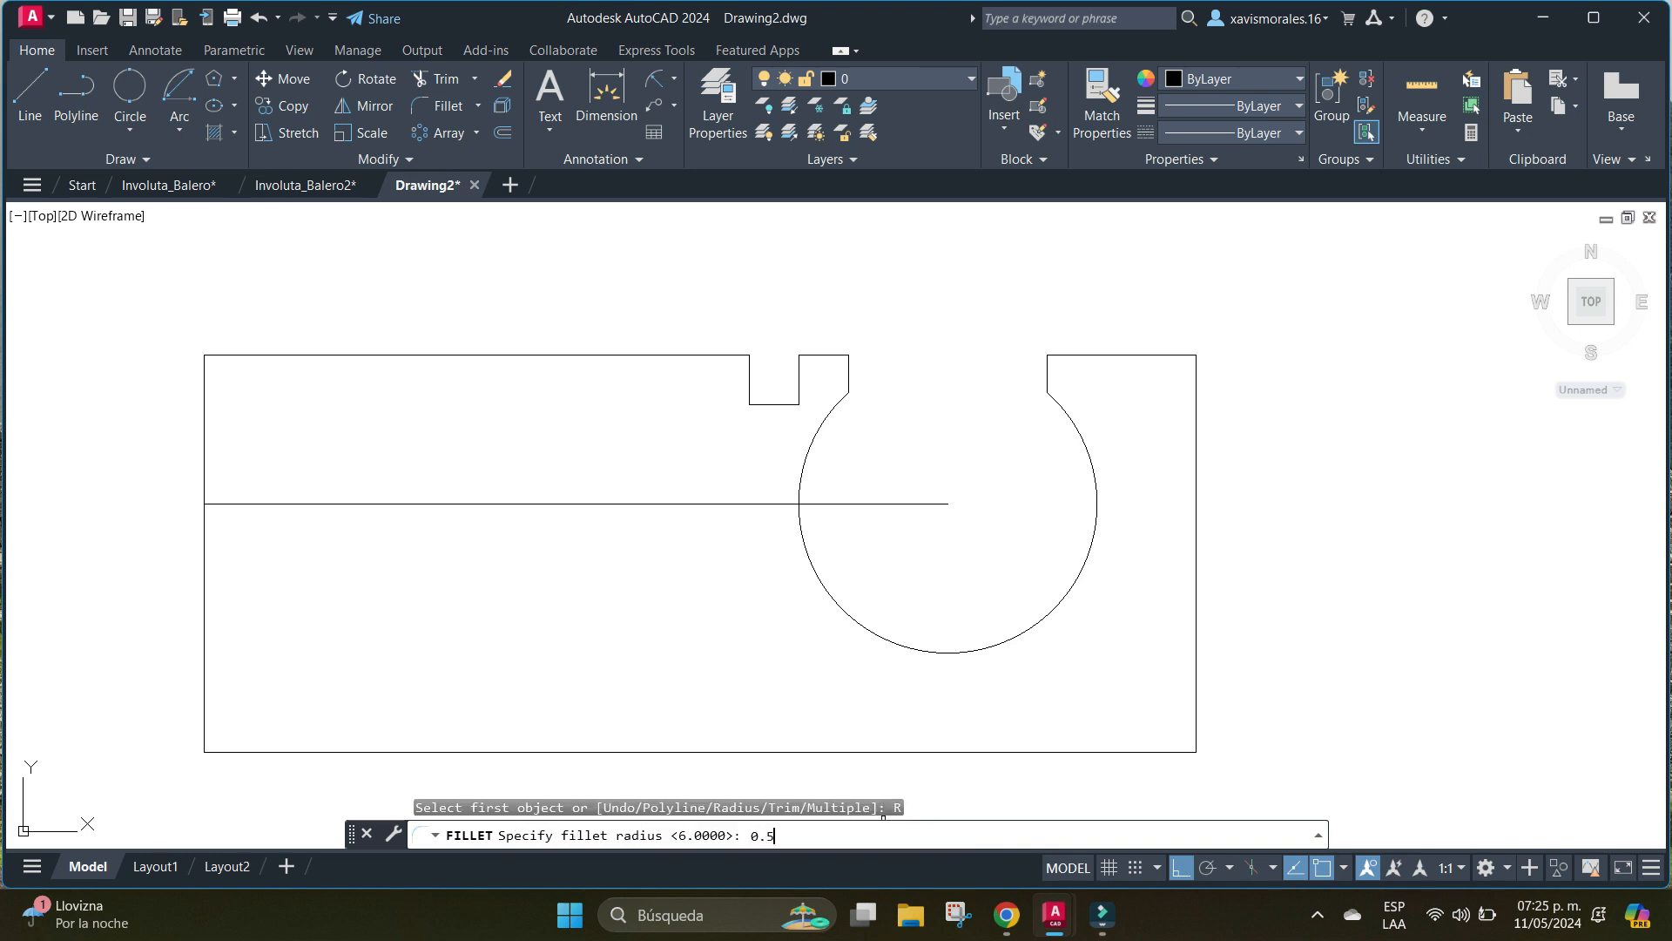
{"action": "key", "text": "Return"}
{"action": "type", "text": "M"}
{"action": "key", "text": "Return"}
{"action": "scroll", "coordinate": [765, 369], "scroll_direction": "up", "scroll_amount": 5}
{"action": "left_click", "coordinate": [678, 314]}
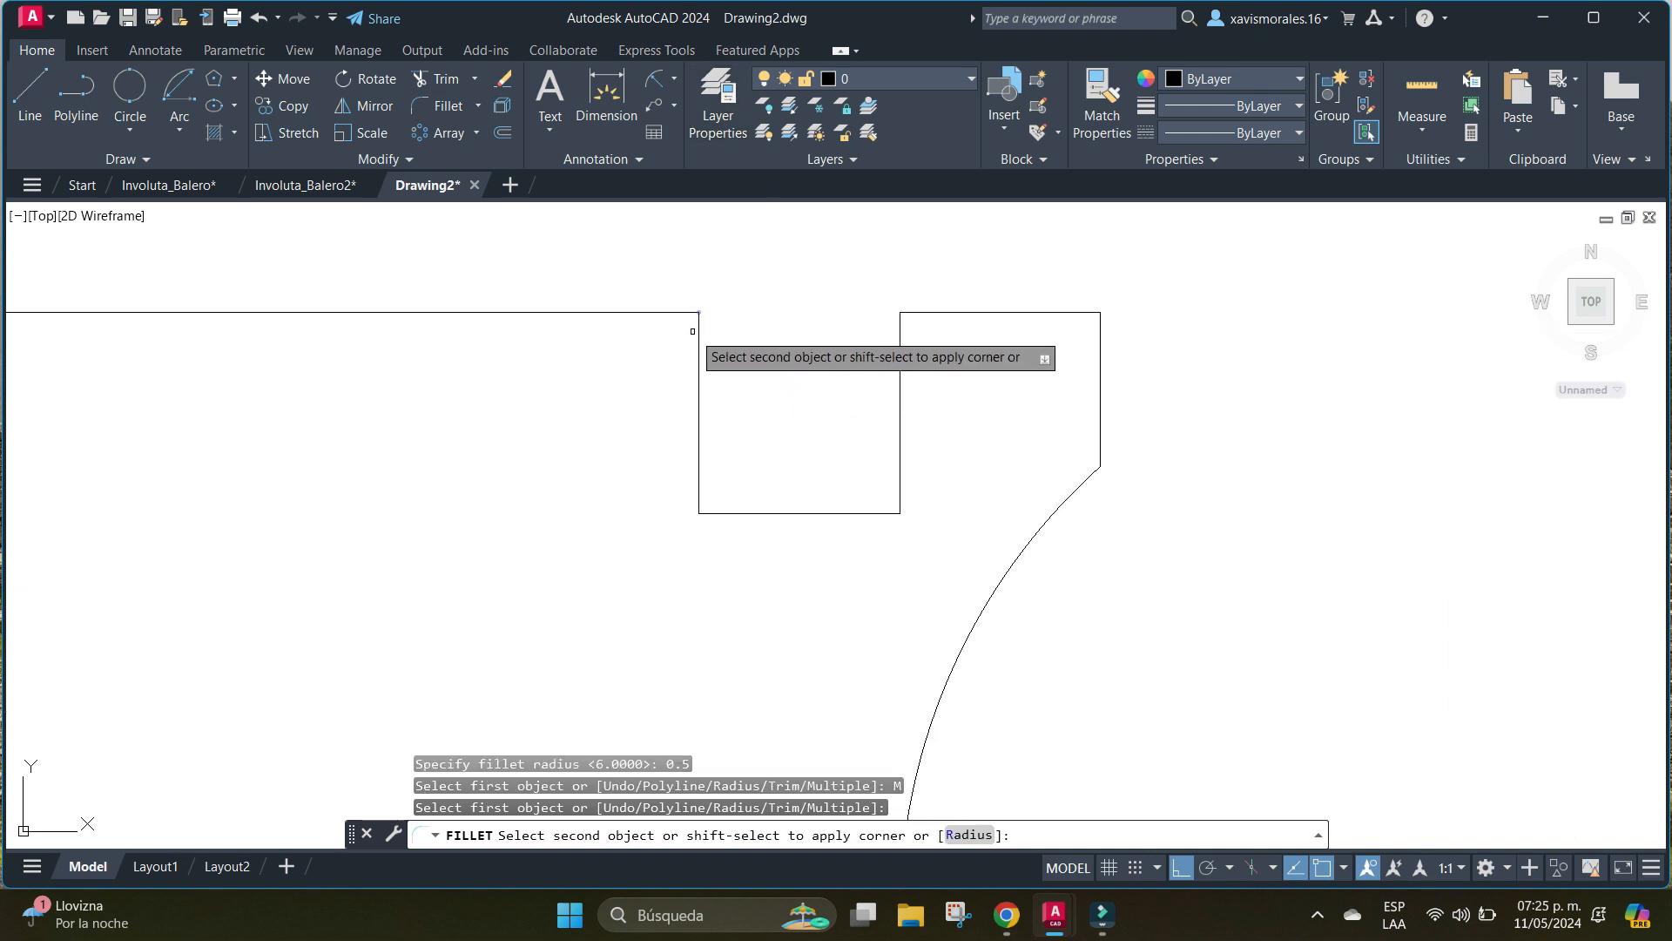
{"action": "left_click", "coordinate": [700, 359]}
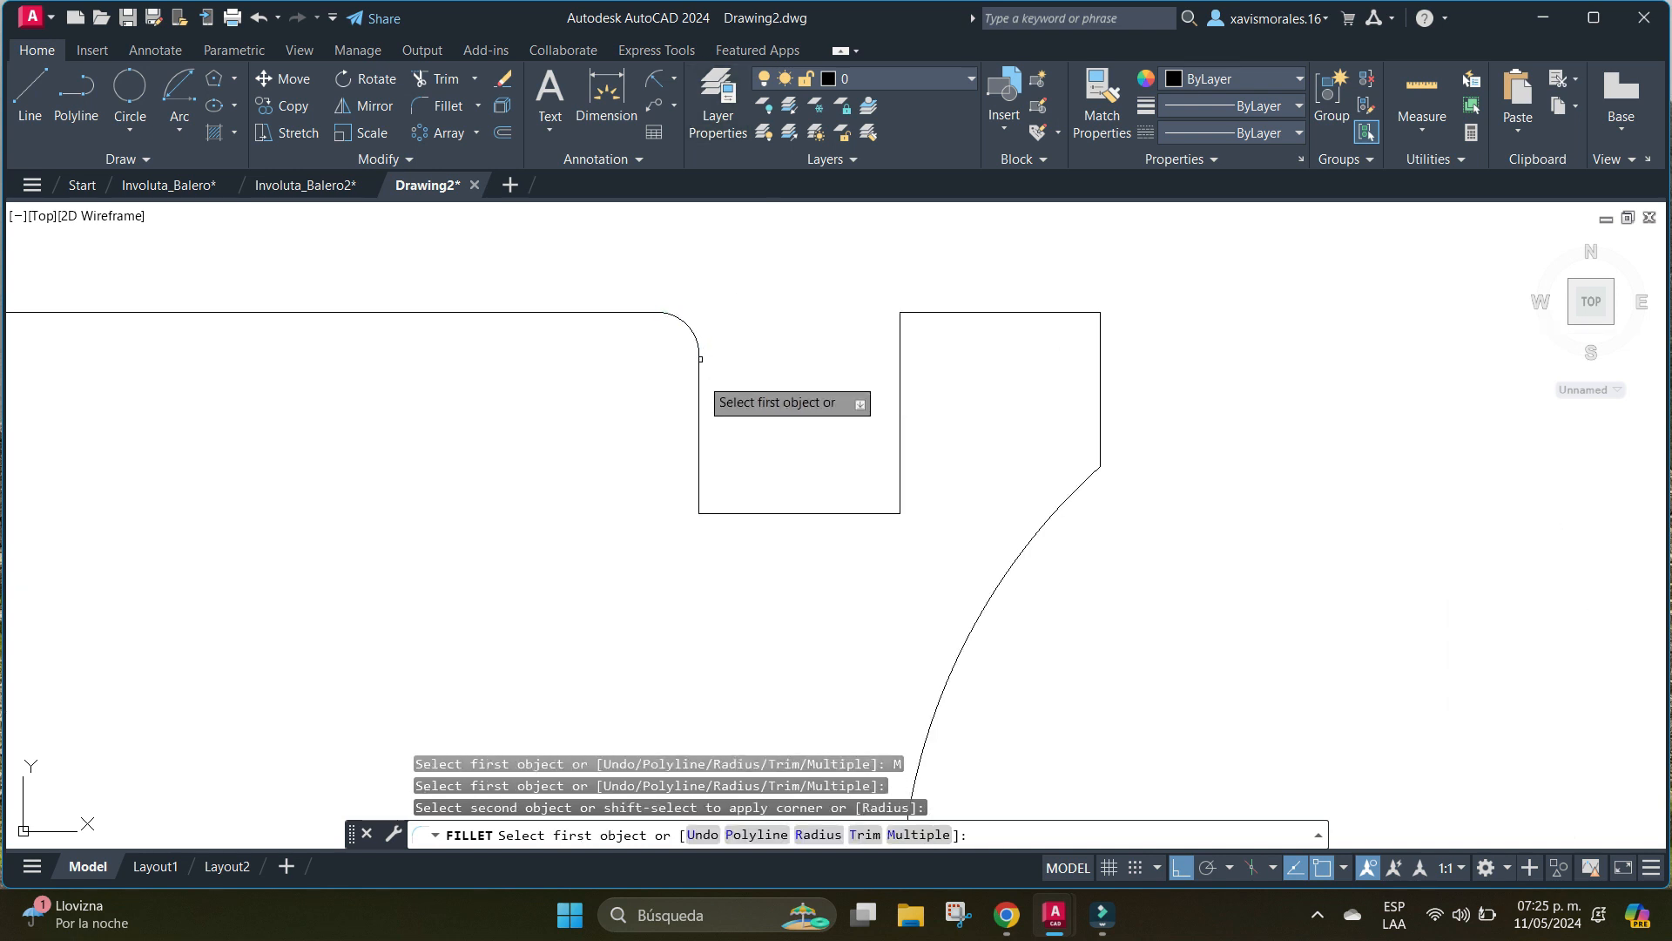
Fillet the notch's two lower corners and its upper right corner with the same radius.
{"action": "left_click", "coordinate": [696, 474]}
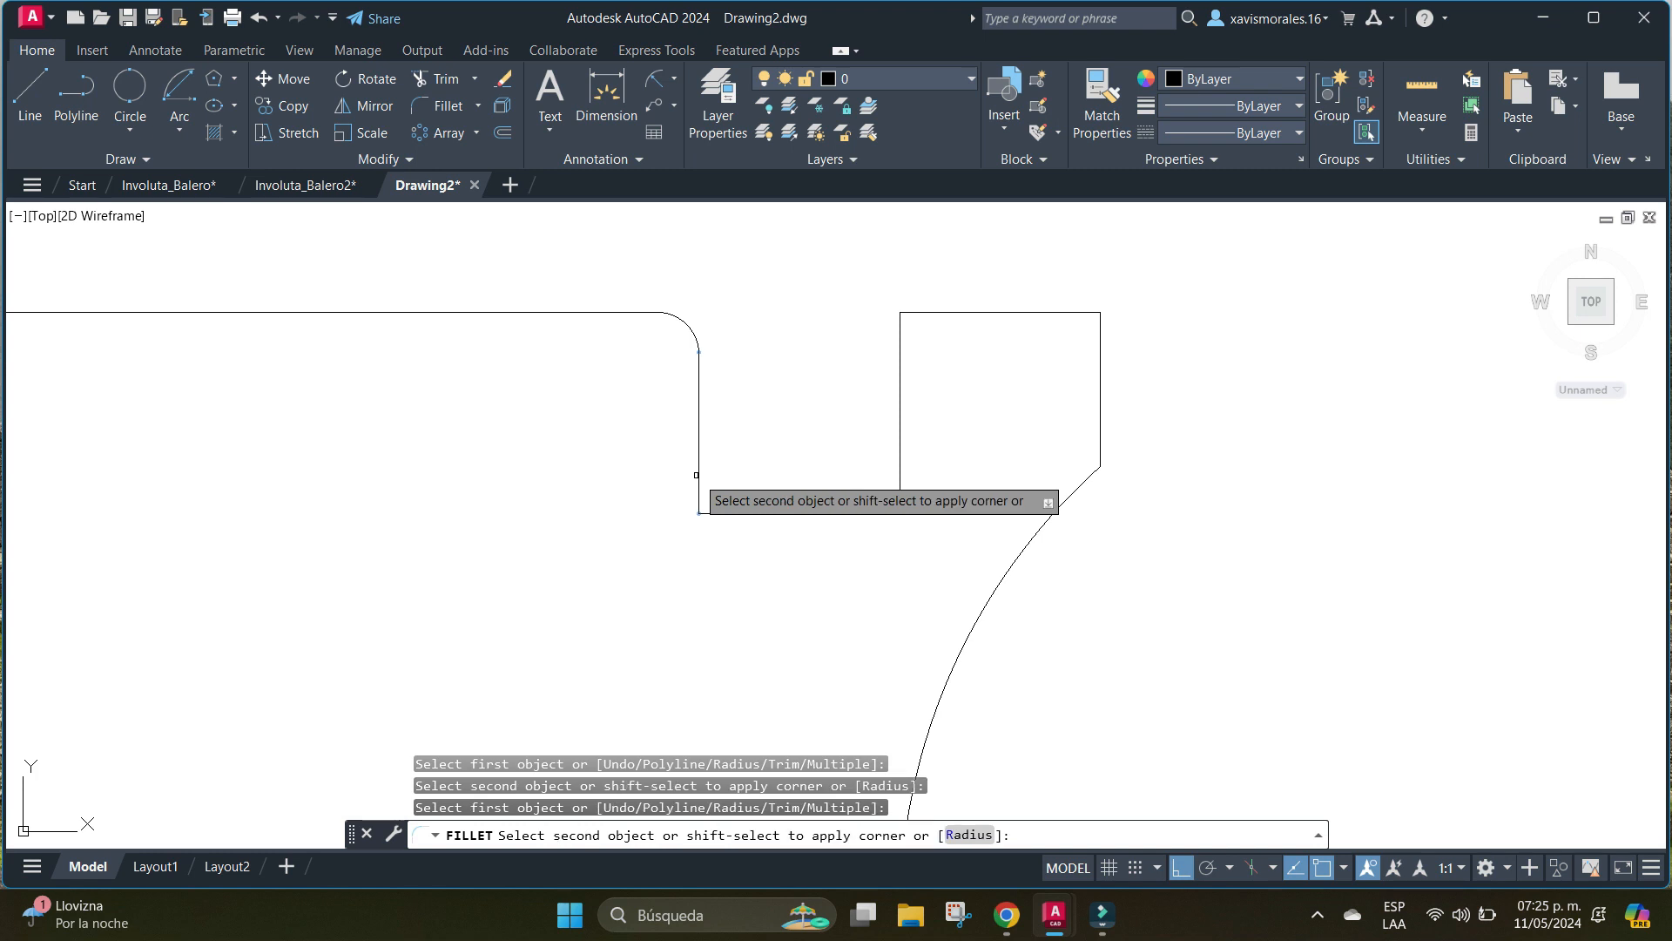
{"action": "left_click", "coordinate": [741, 512]}
{"action": "left_click", "coordinate": [875, 513]}
{"action": "left_click", "coordinate": [900, 475]}
{"action": "left_click", "coordinate": [901, 344]}
{"action": "left_click", "coordinate": [924, 312]}
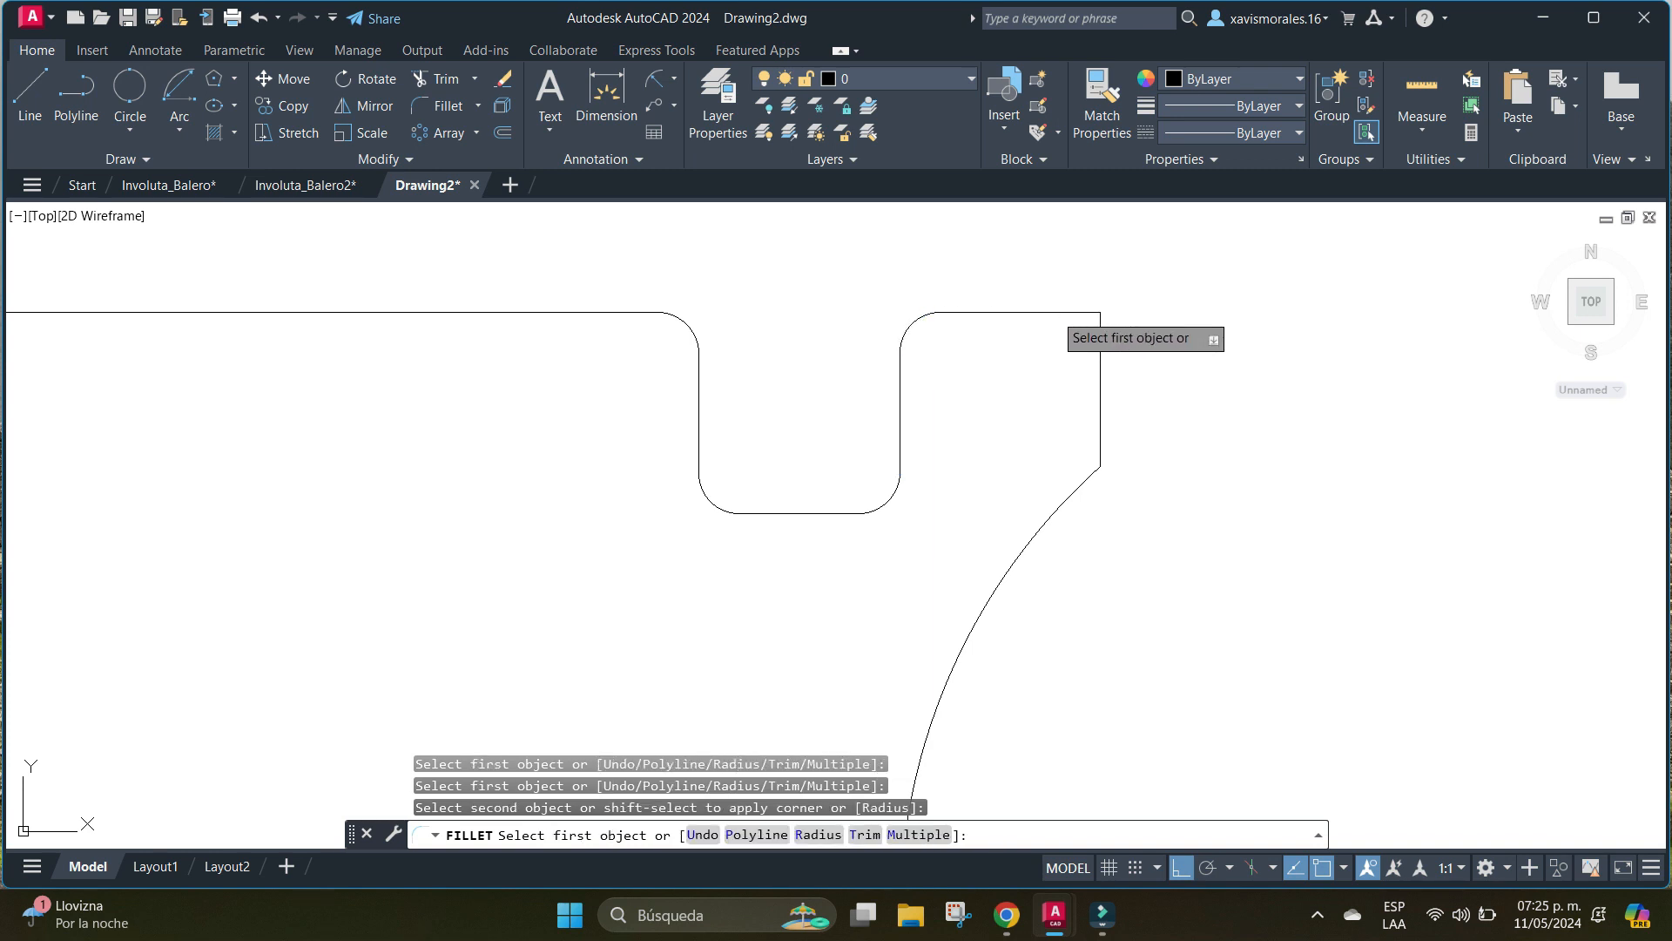
Fillet both upper corners of the circular opening and the profile's upper right outer corner with the same radius.
{"action": "left_click", "coordinate": [1054, 312]}
{"action": "left_click", "coordinate": [1100, 357]}
{"action": "scroll", "coordinate": [1263, 437], "scroll_direction": "down", "scroll_amount": 2}
{"action": "middle_click_drag", "start_coordinate": [1308, 454], "coordinate": [564, 415]}
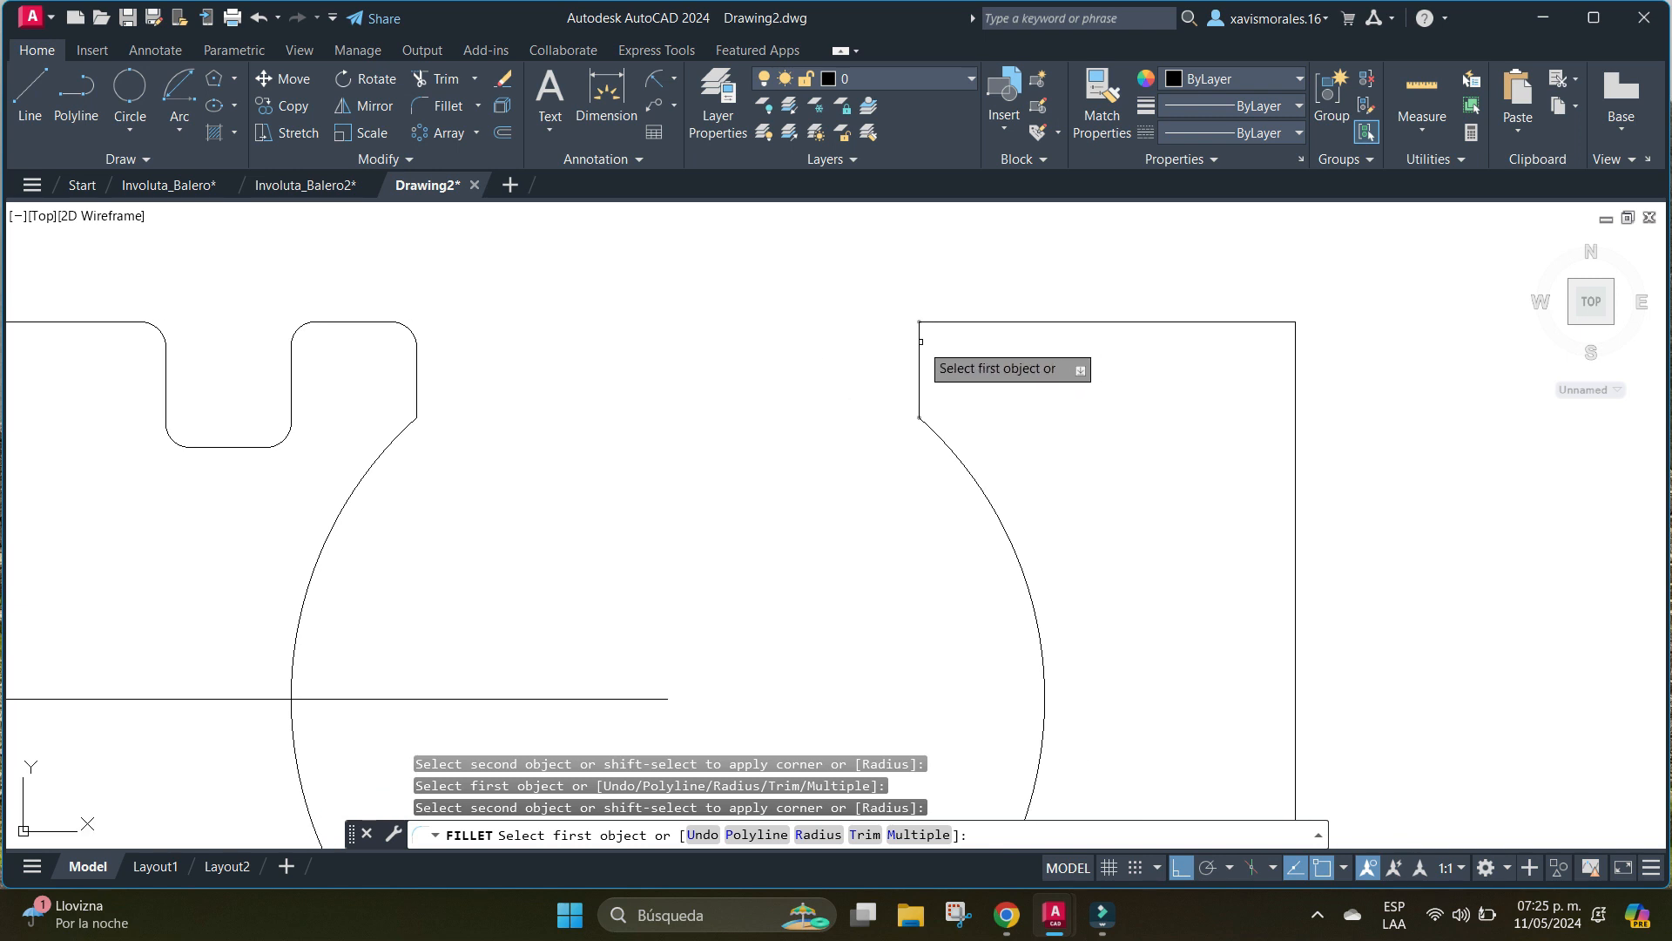
{"action": "left_click", "coordinate": [920, 341]}
{"action": "left_click", "coordinate": [940, 322]}
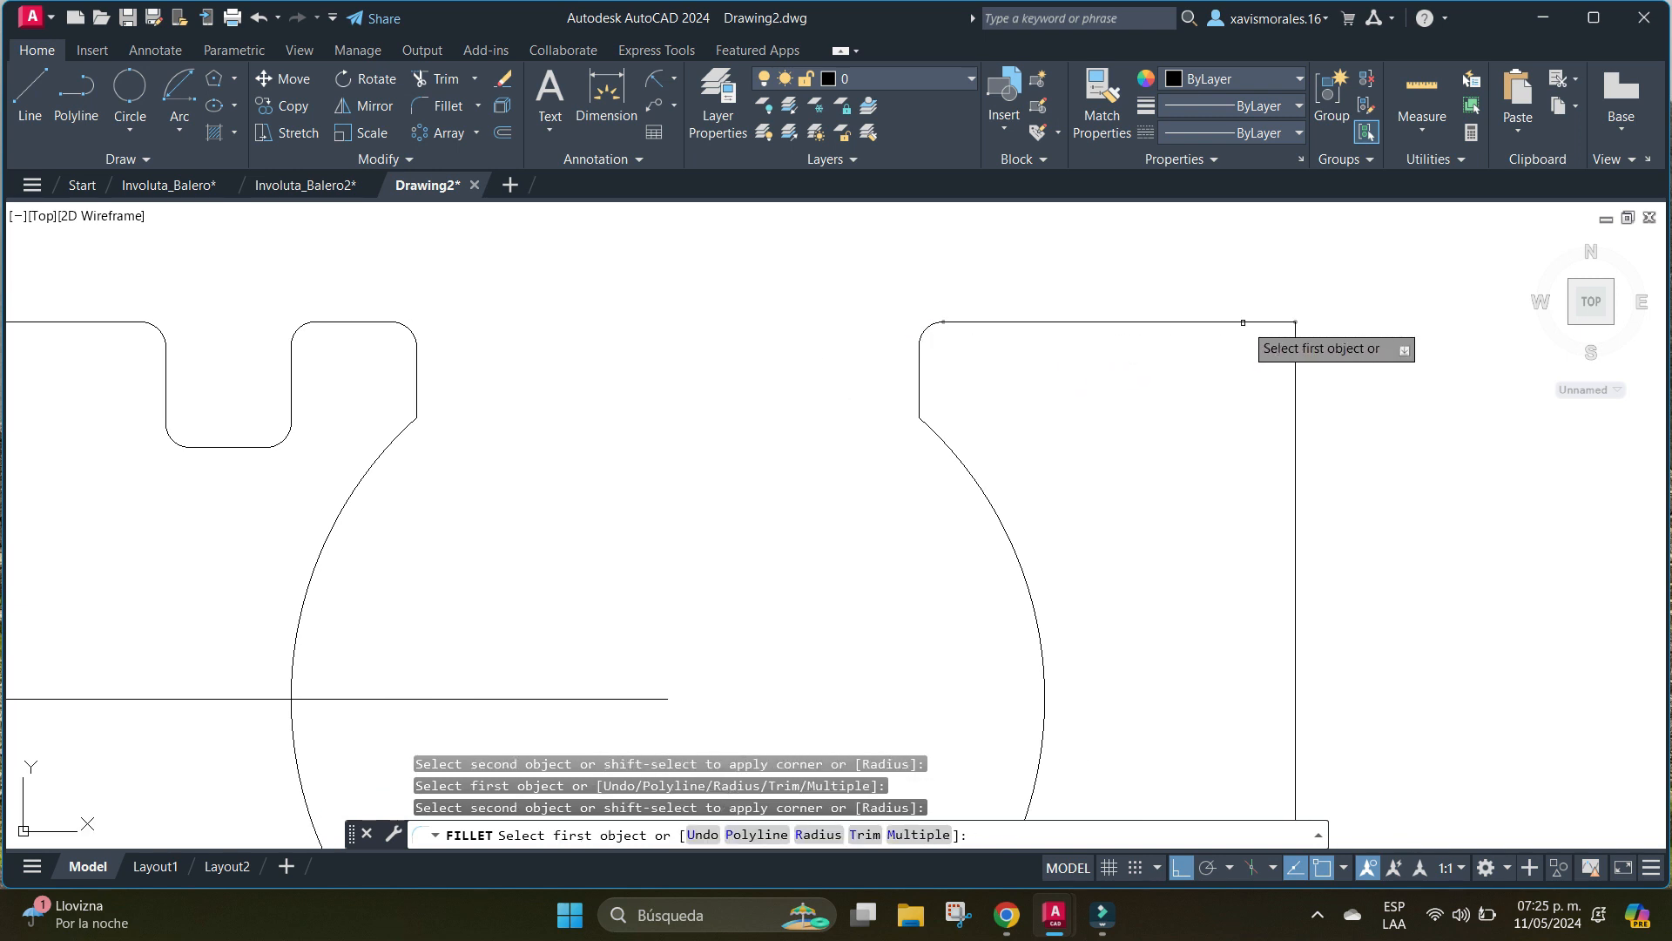
{"action": "left_click", "coordinate": [1245, 323]}
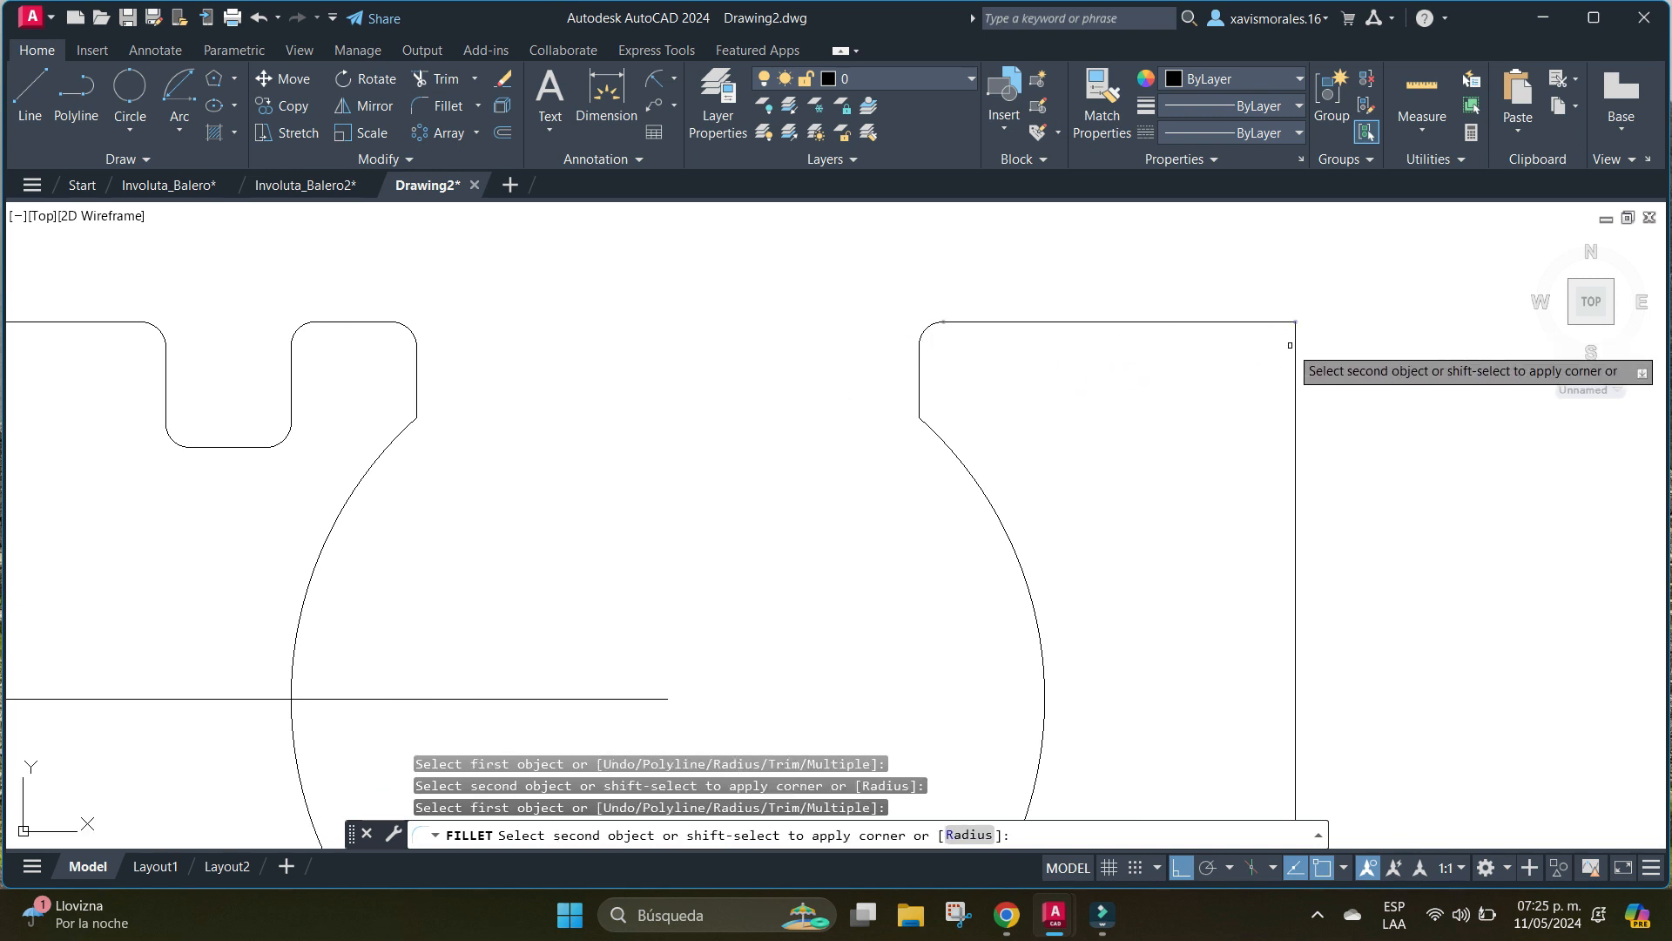
{"action": "left_click", "coordinate": [1294, 357]}
{"action": "scroll", "coordinate": [1376, 486], "scroll_direction": "down", "scroll_amount": 3}
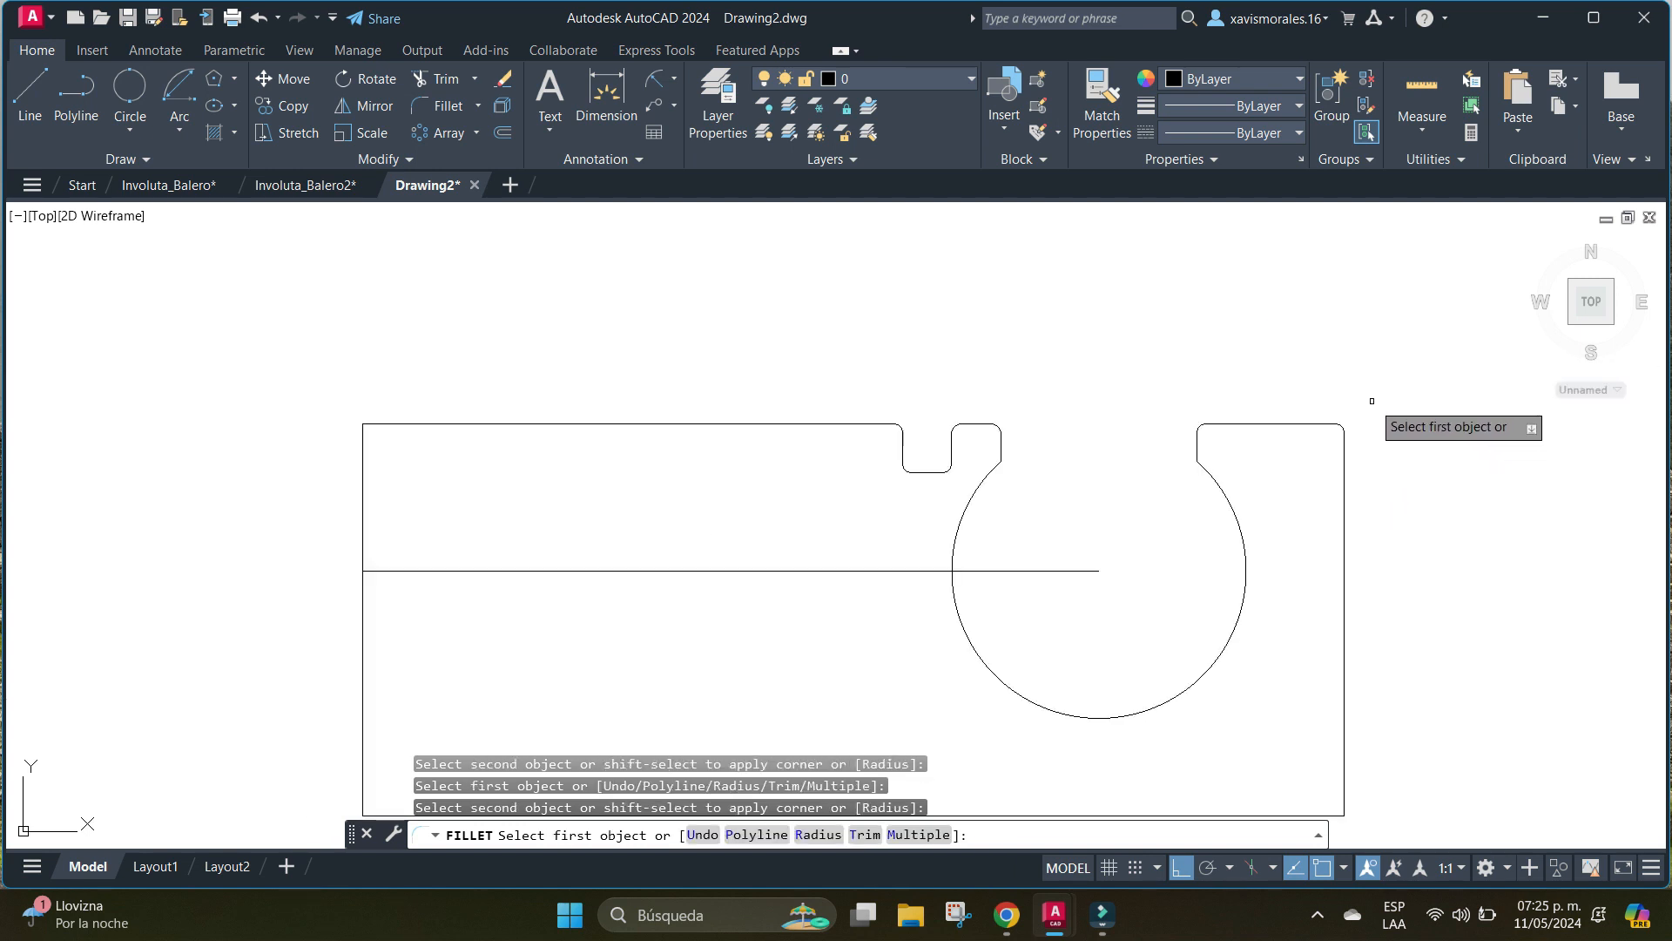
{"action": "middle_click_drag", "start_coordinate": [1407, 459], "coordinate": [1343, 347]}
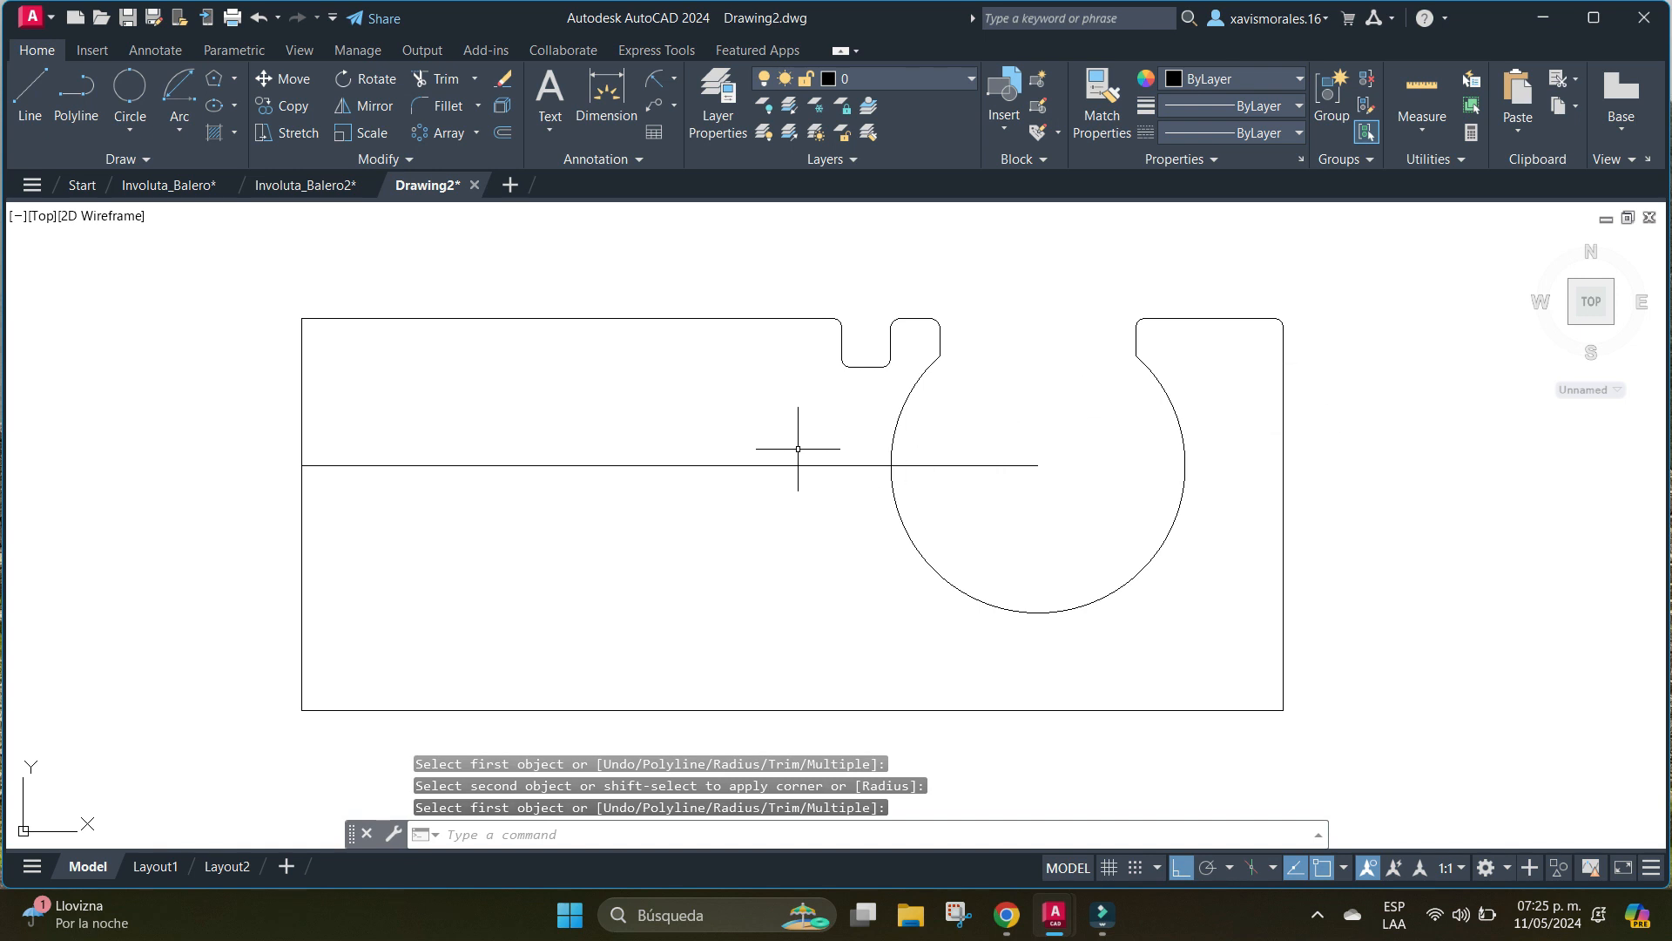
Convert the closed section profile into a region, selecting the whole profile with a window.
{"action": "type", "text": "region"}
{"action": "key", "text": "Return"}
{"action": "left_click", "coordinate": [229, 268]}
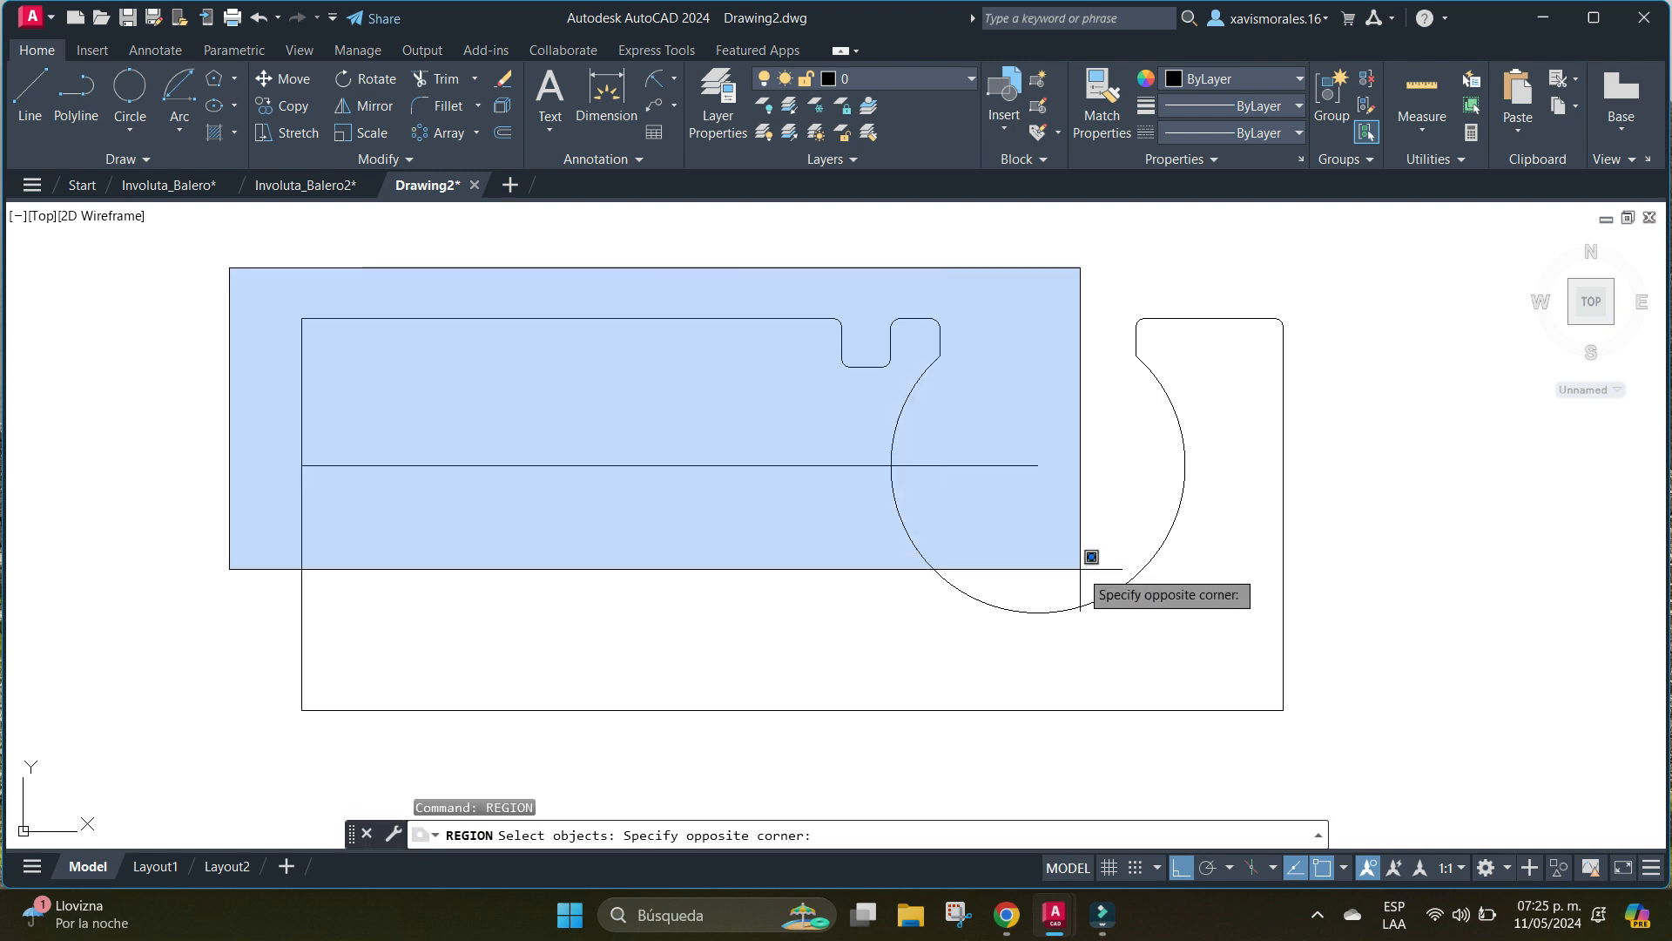
{"action": "left_click", "coordinate": [1401, 821]}
{"action": "key", "text": "Return"}
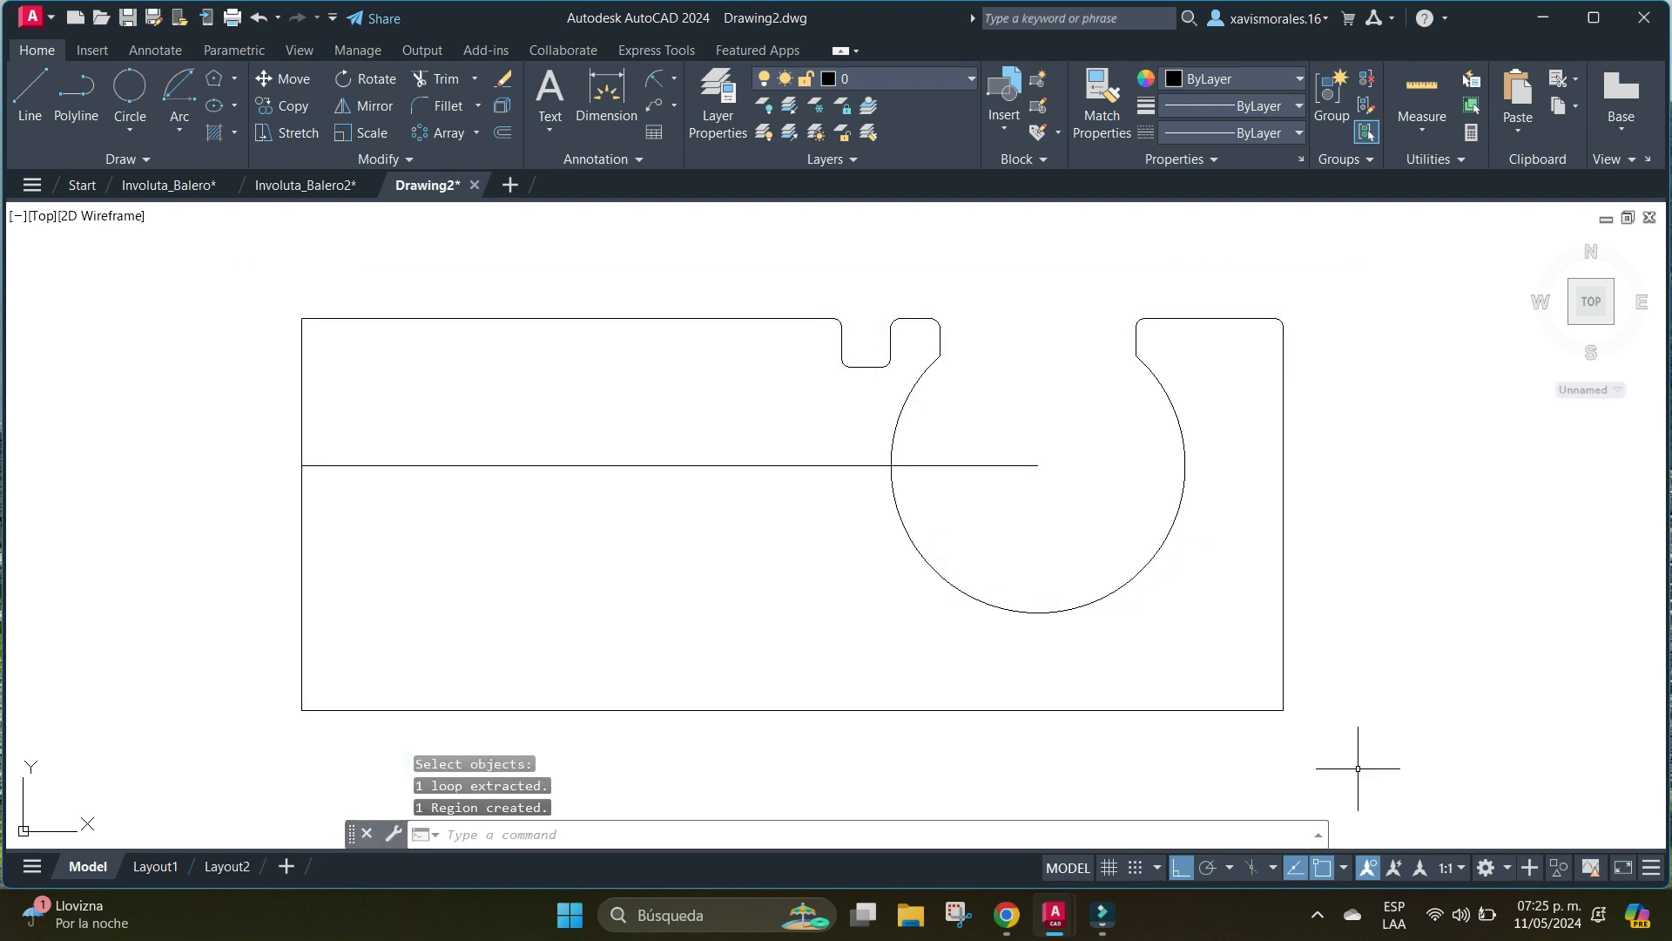
Switch to the SE Isometric view, focusing on the section profile region.
{"action": "middle_click_drag", "start_coordinate": [1360, 550], "coordinate": [1364, 555]}
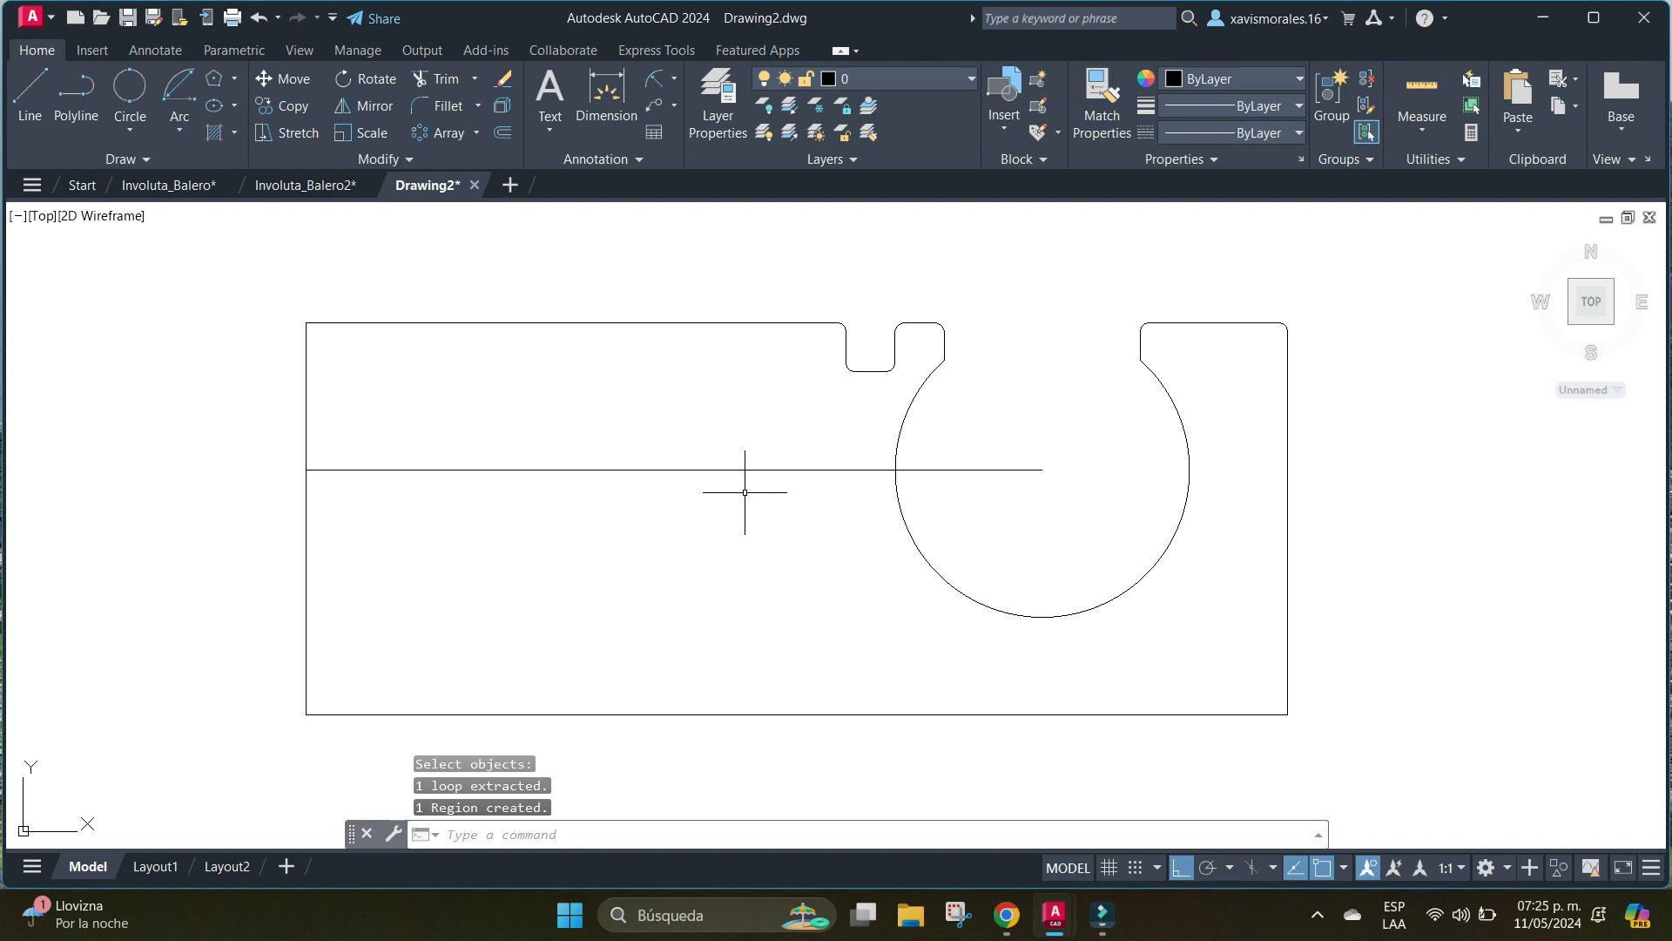
{"action": "left_click", "coordinate": [101, 215]}
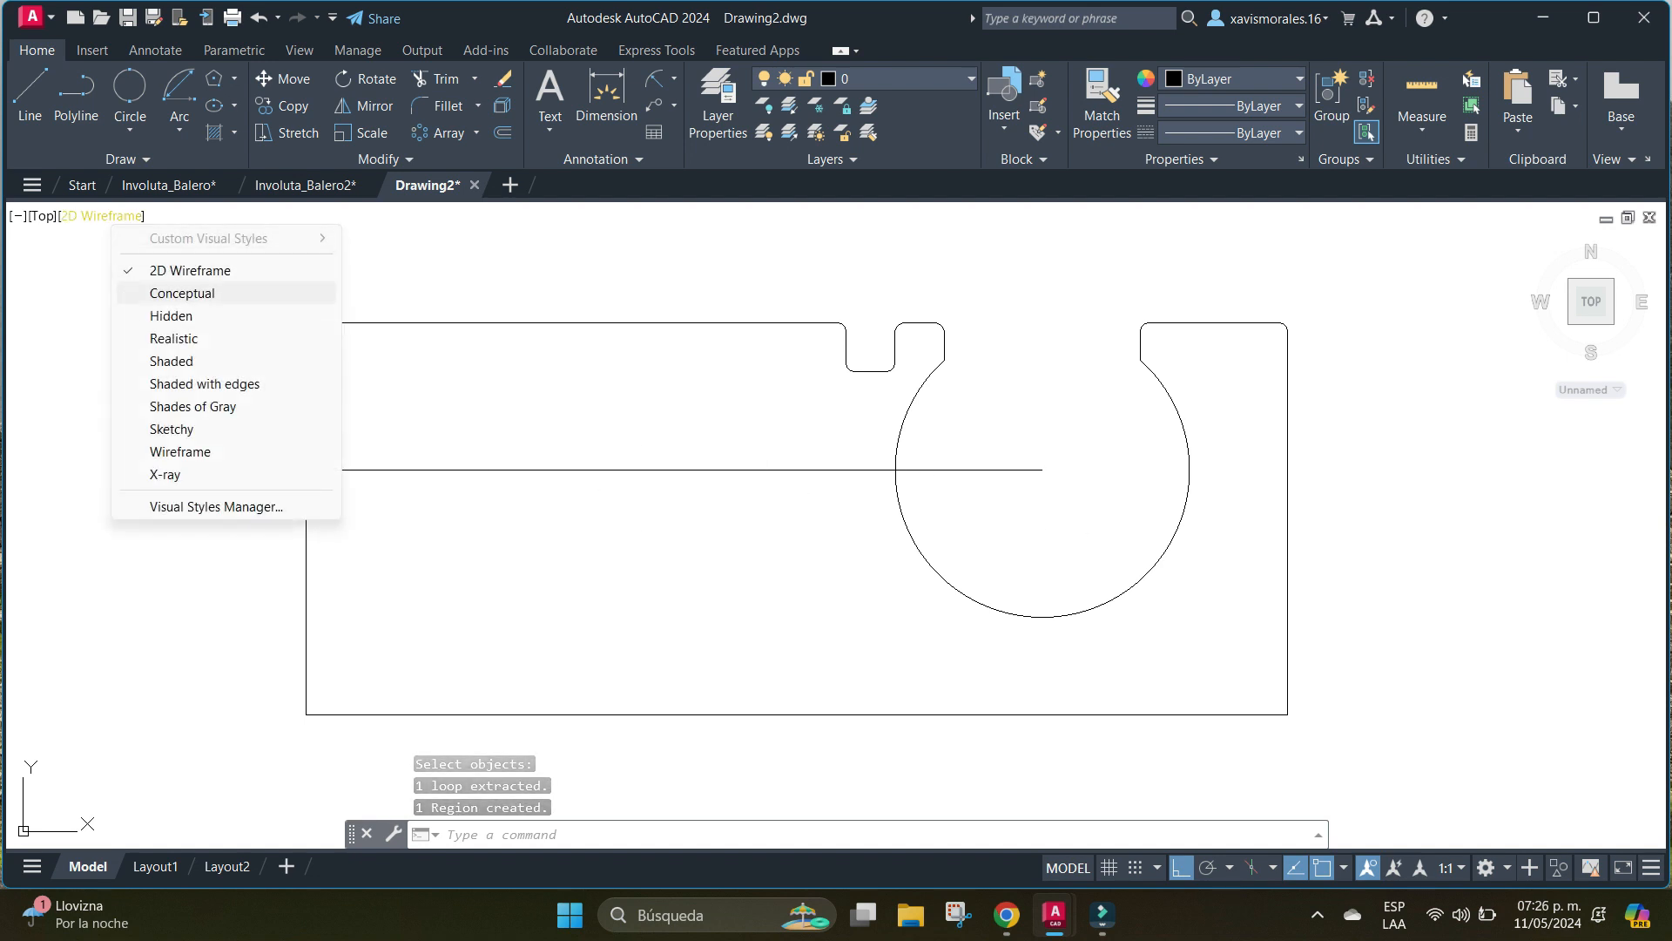
{"action": "left_click", "coordinate": [40, 216]}
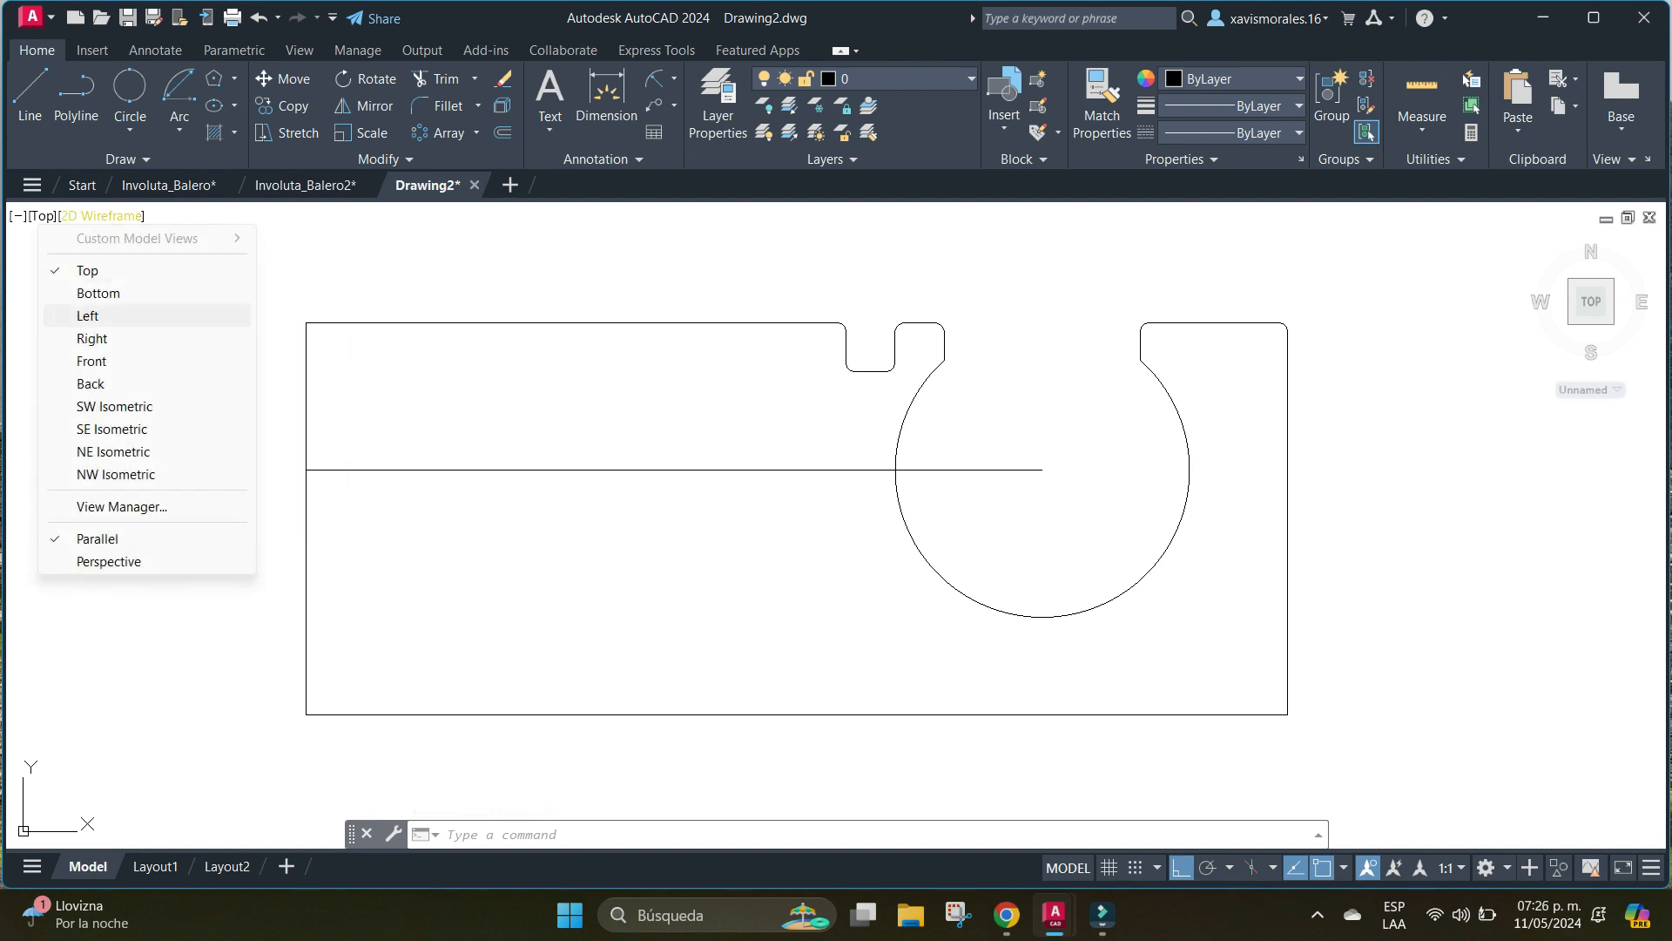
{"action": "left_click", "coordinate": [111, 429]}
{"action": "middle_click_drag", "start_coordinate": [1251, 595], "coordinate": [1018, 392]}
{"action": "scroll", "coordinate": [951, 496], "scroll_direction": "up", "scroll_amount": 4}
{"action": "scroll", "coordinate": [951, 495], "scroll_direction": "up", "scroll_amount": 2}
{"action": "middle_click_drag", "start_coordinate": [951, 496], "coordinate": [918, 416]}
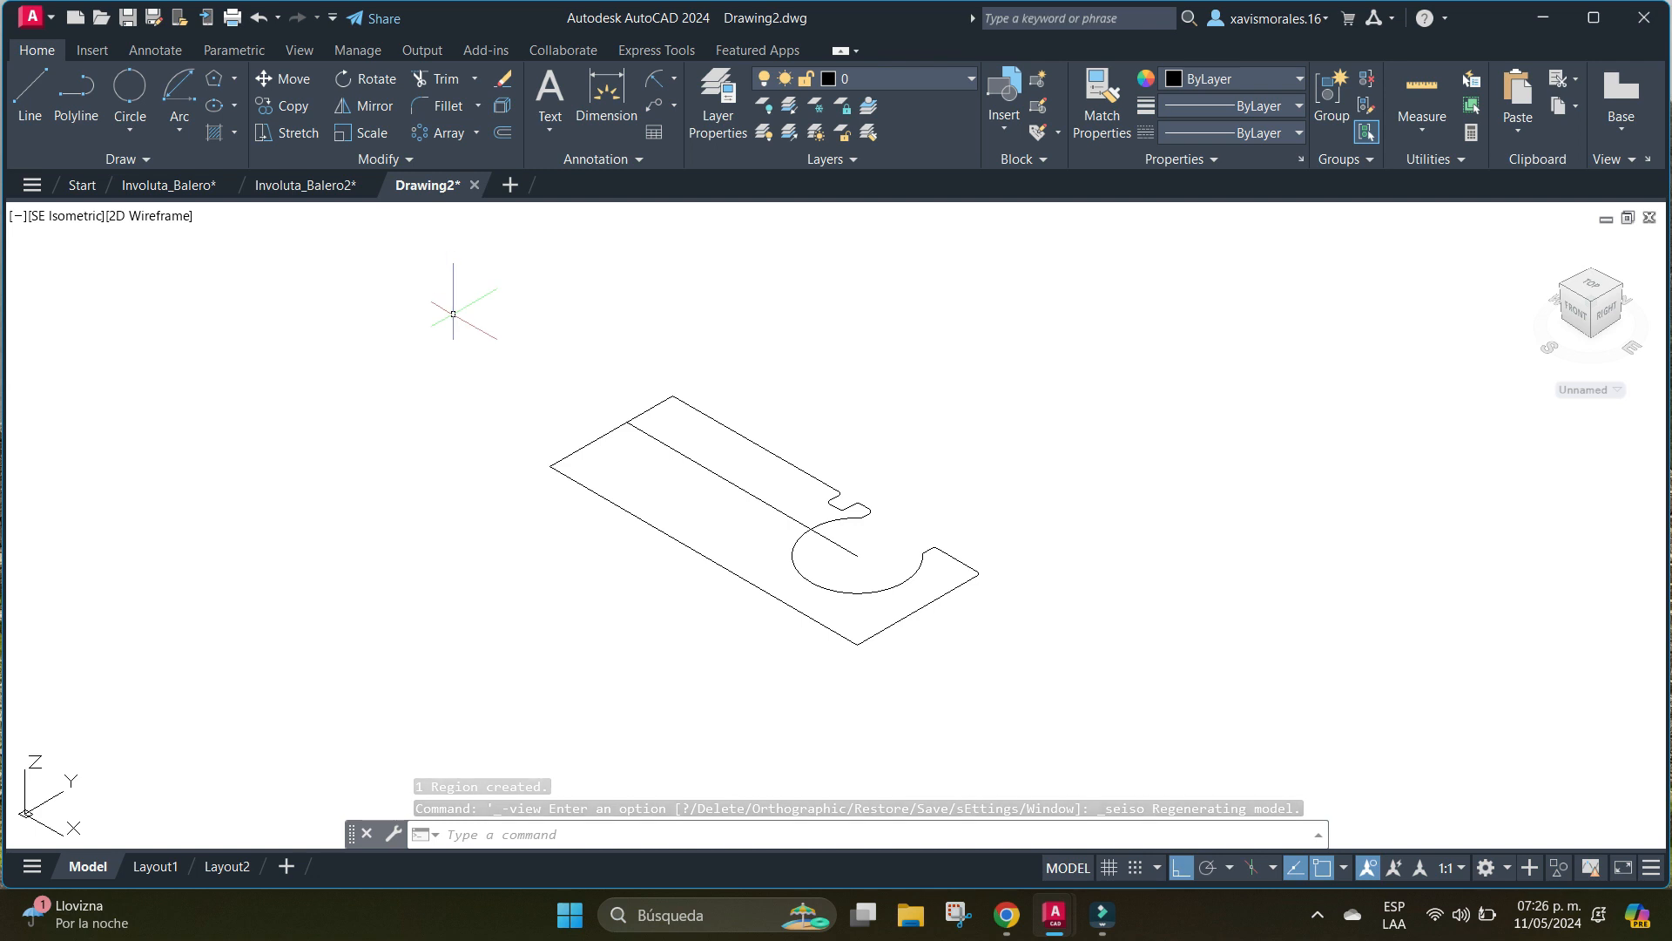
Rotate the section profile region and its centre line 90° about the X axis with 3DROTATE so they stand upright.
{"action": "type", "text": "3dr"}
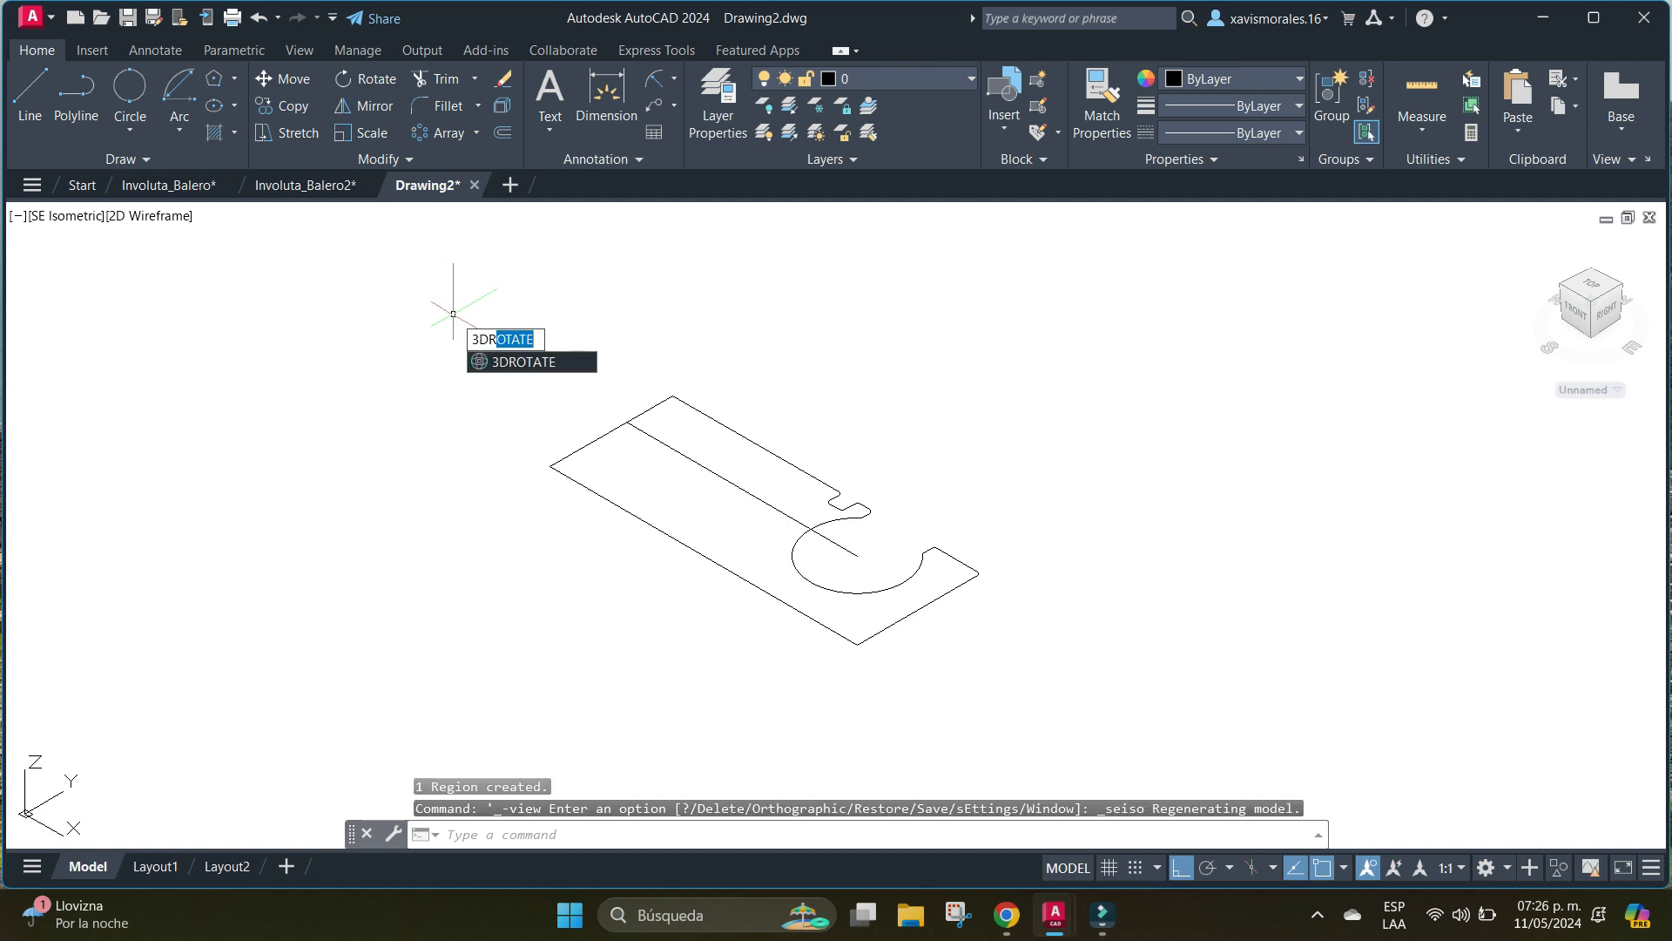
{"action": "key", "text": "Return"}
{"action": "left_click", "coordinate": [467, 337]}
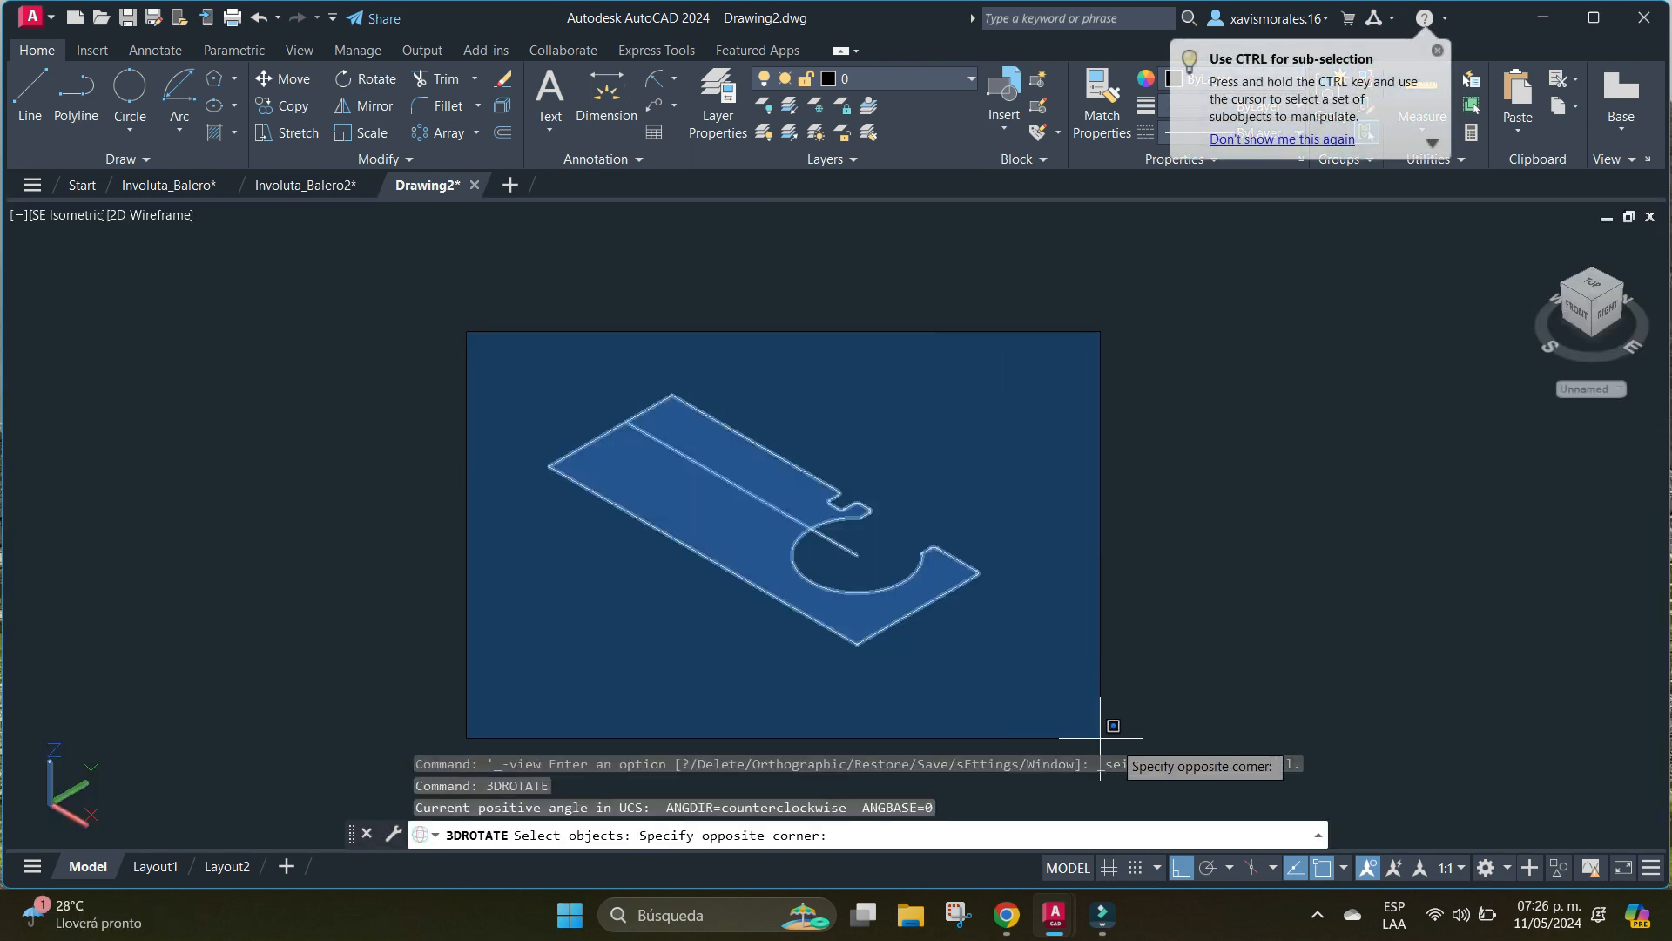
{"action": "left_click", "coordinate": [1125, 728]}
{"action": "key", "text": "Return"}
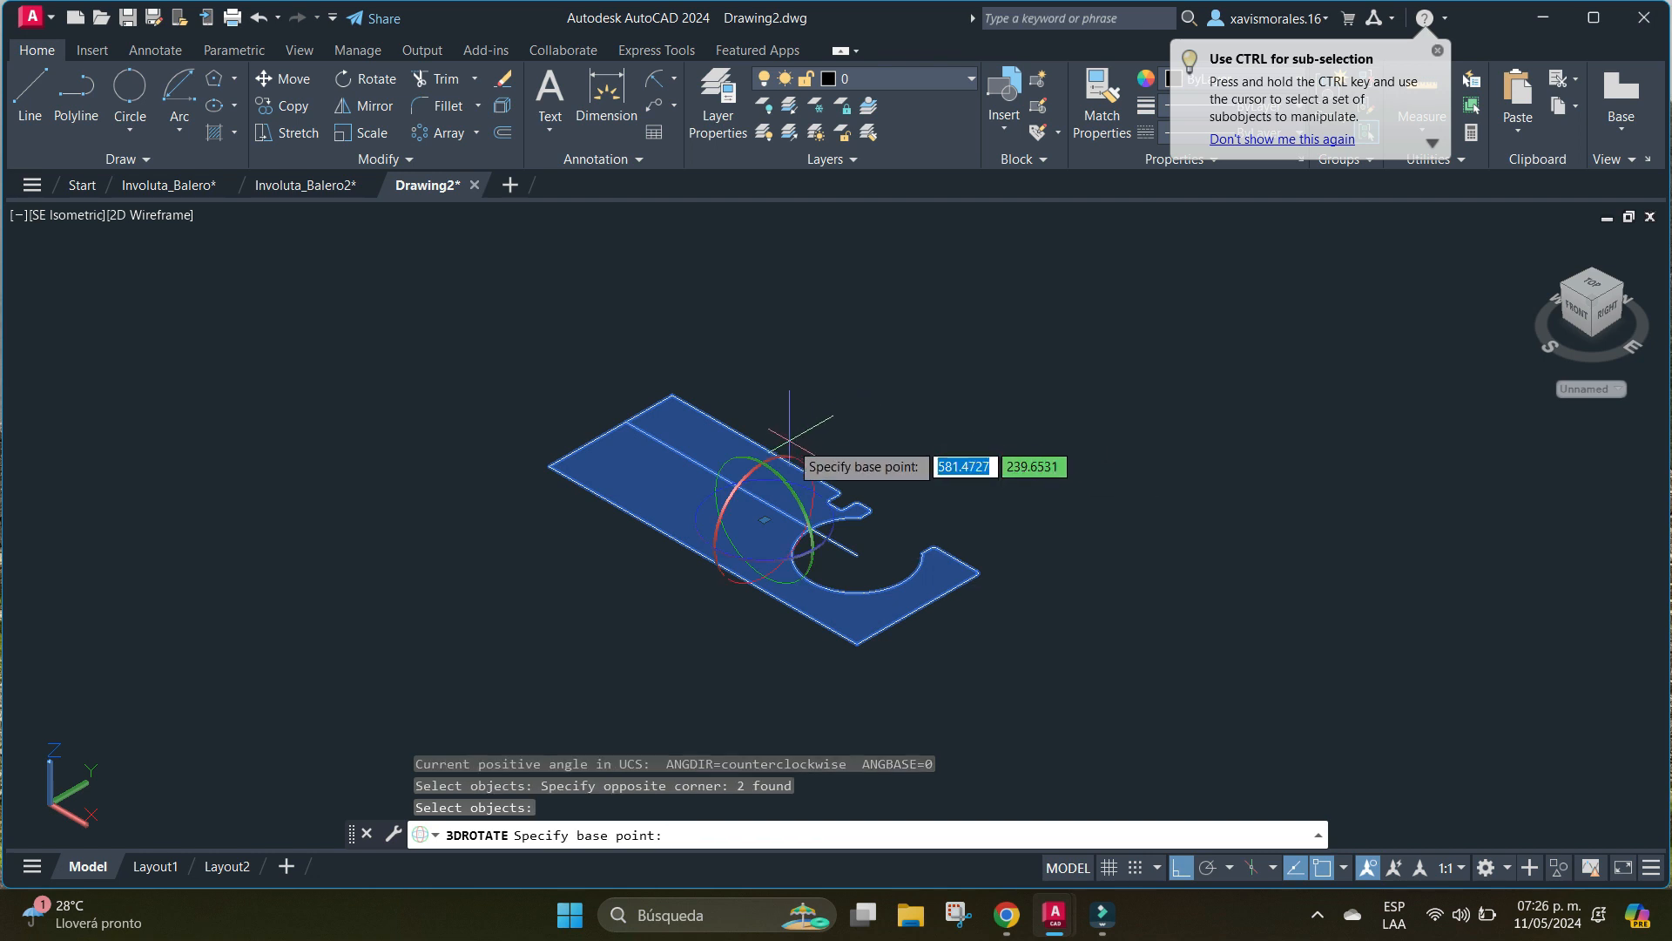
{"action": "left_click", "coordinate": [784, 457]}
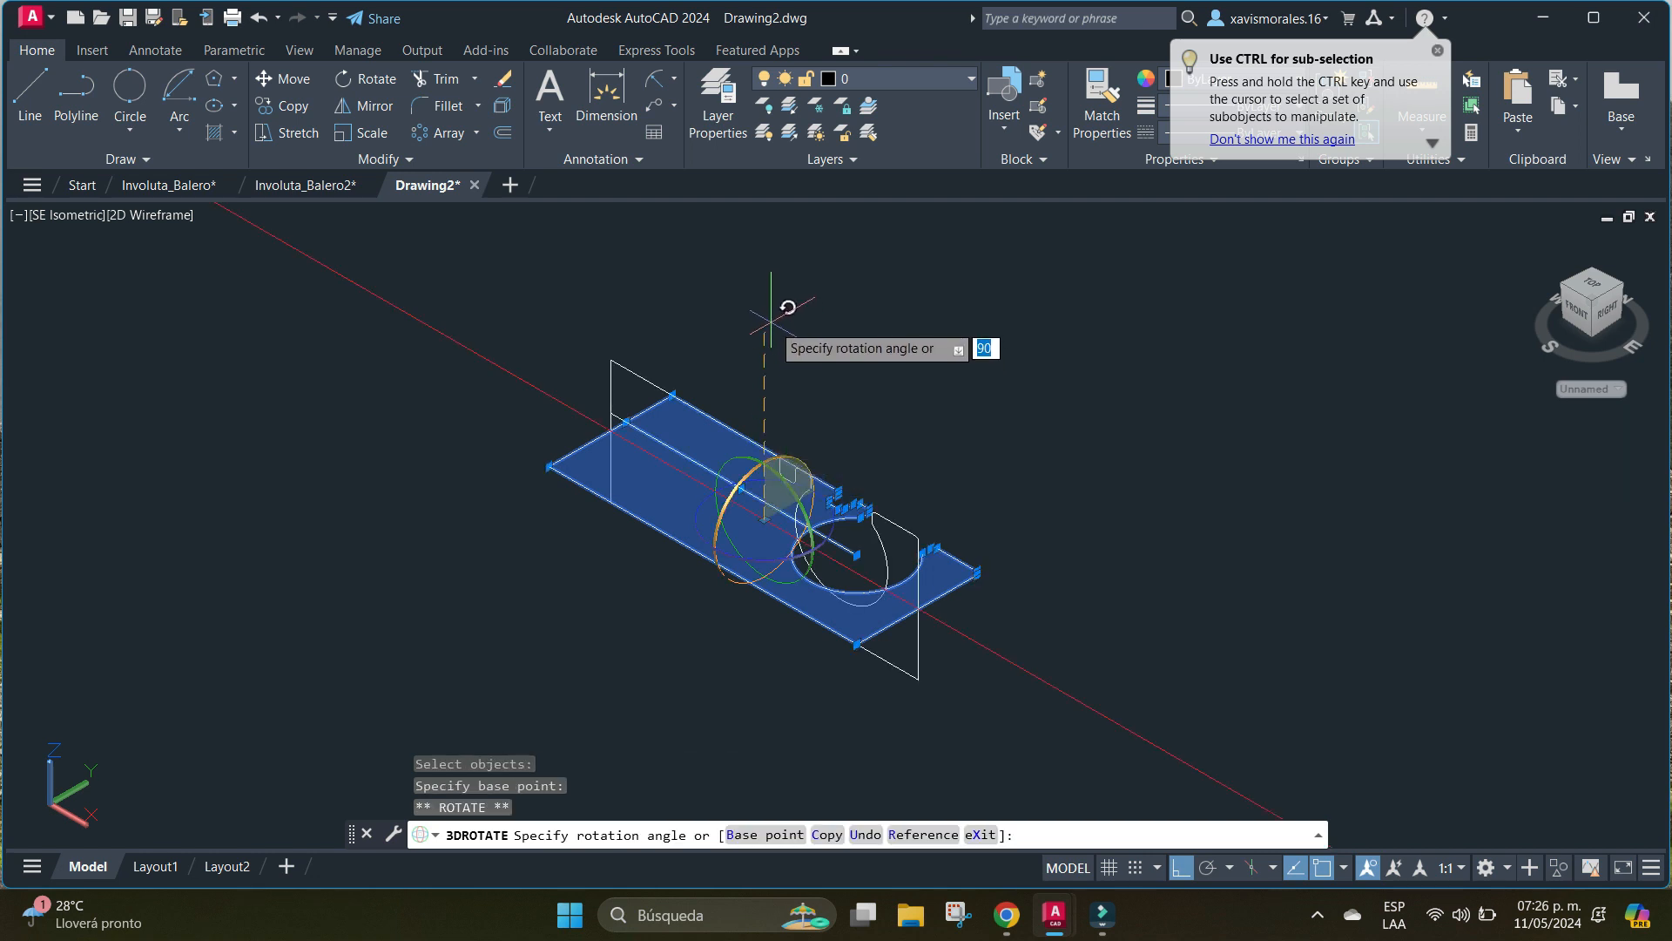
{"action": "left_click", "coordinate": [771, 323]}
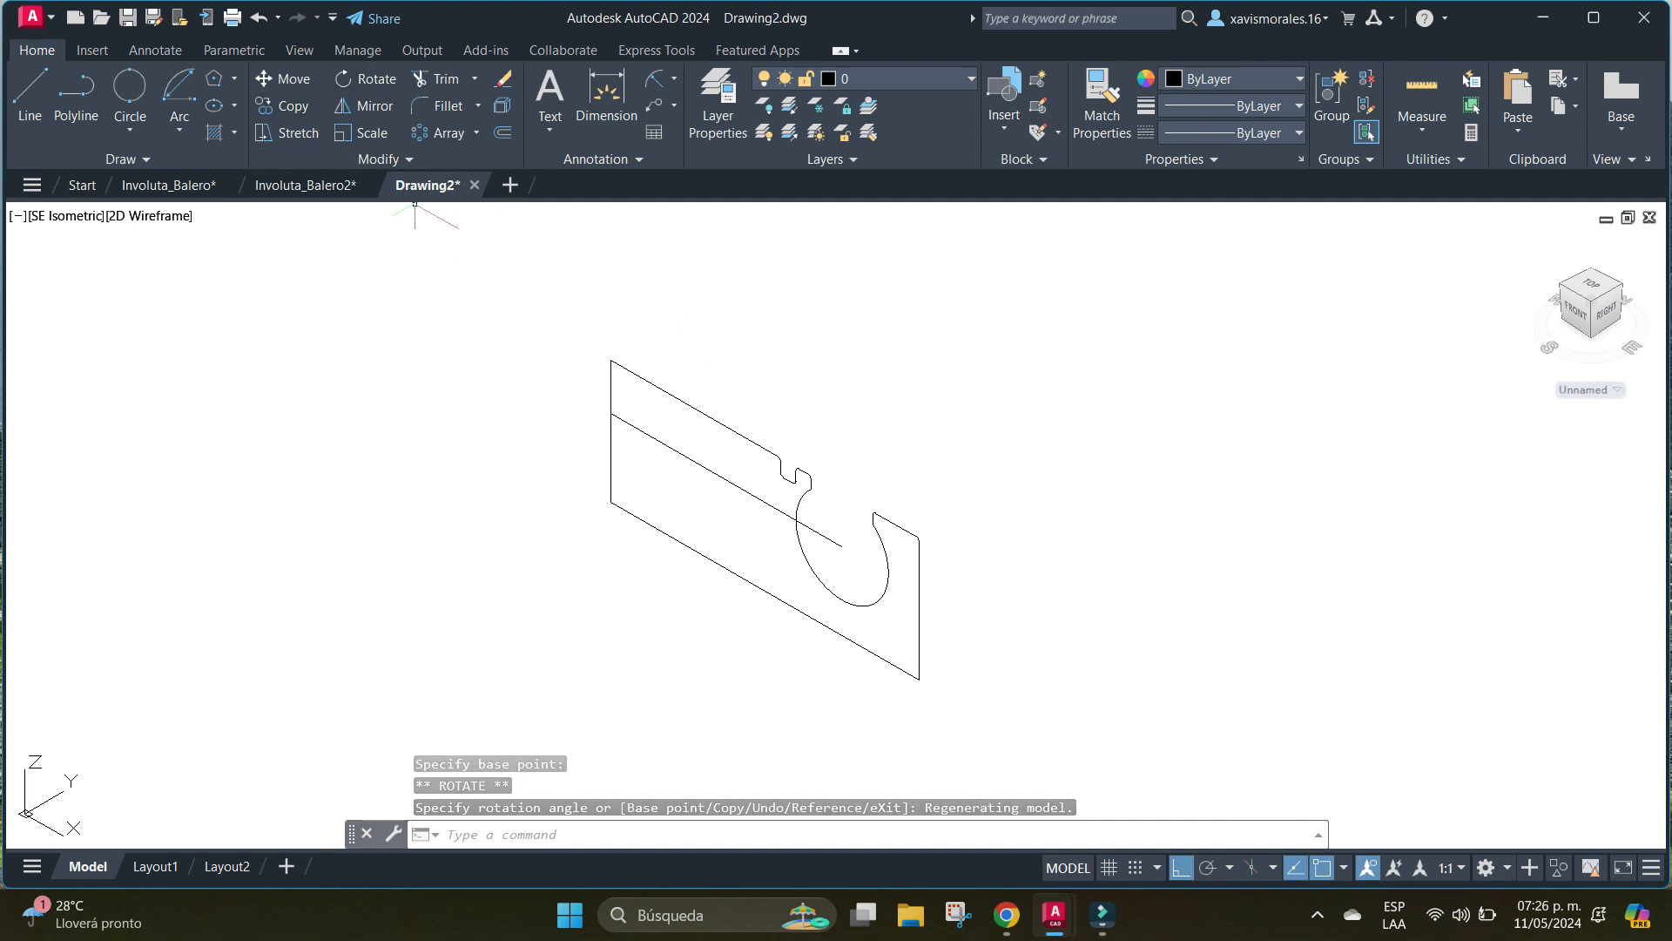
Draw a 100 mm diameter circle centred on the lower inner corner of the upright profile.
{"action": "left_click", "coordinate": [130, 129]}
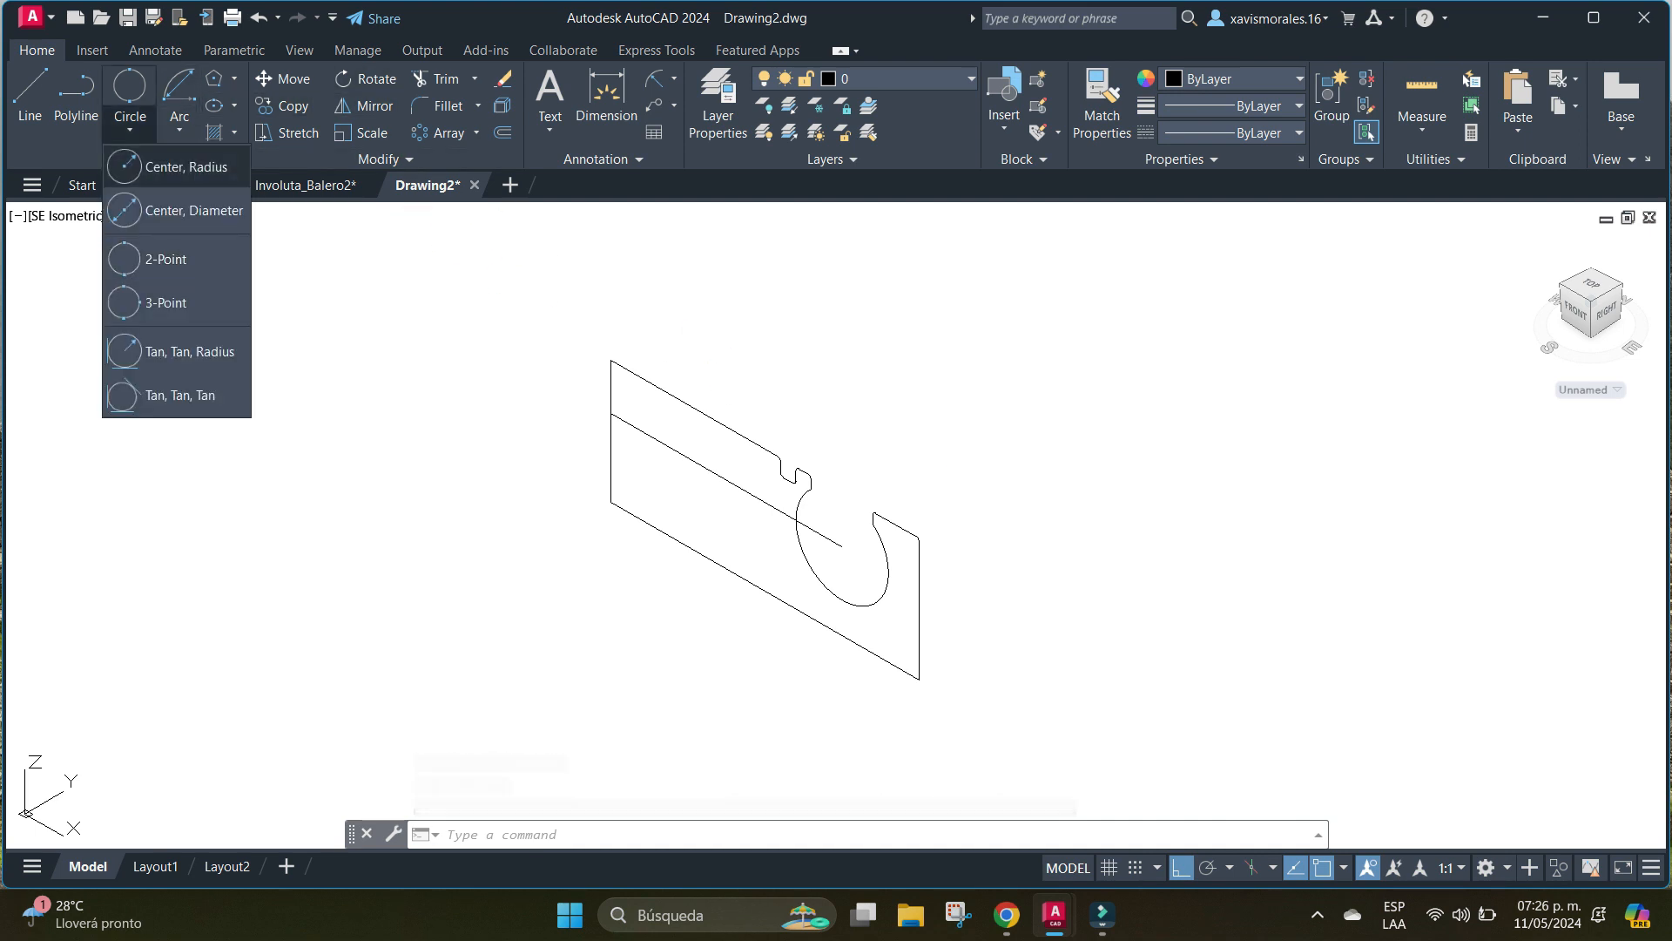
{"action": "left_click", "coordinate": [183, 209]}
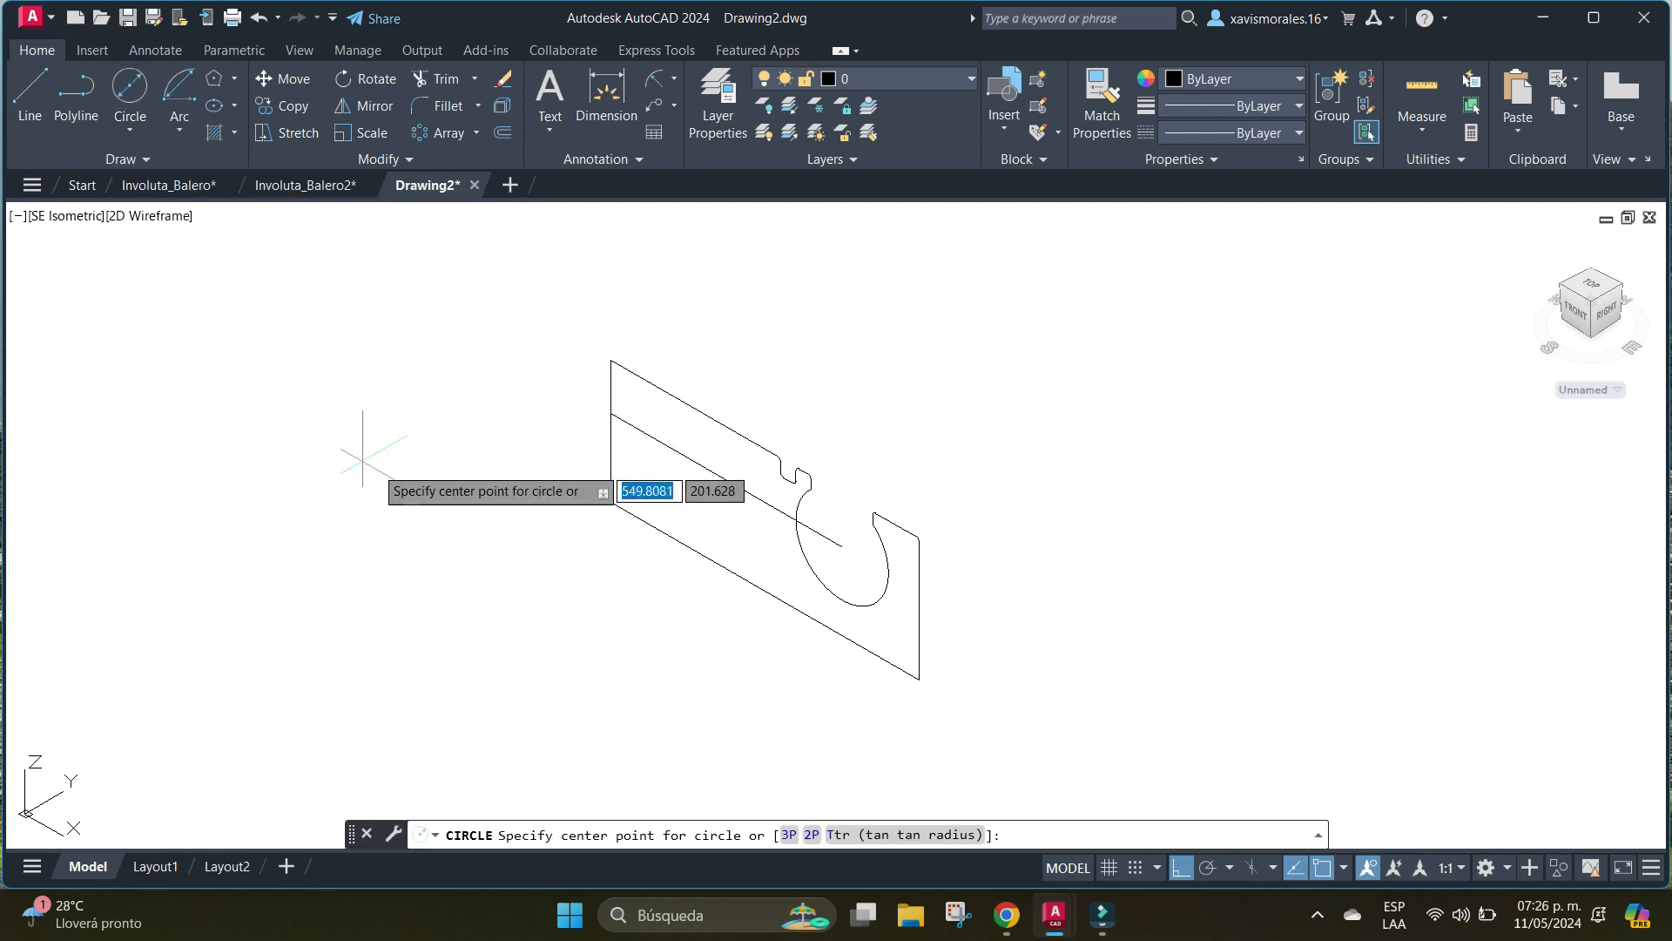
{"action": "left_click", "coordinate": [611, 502]}
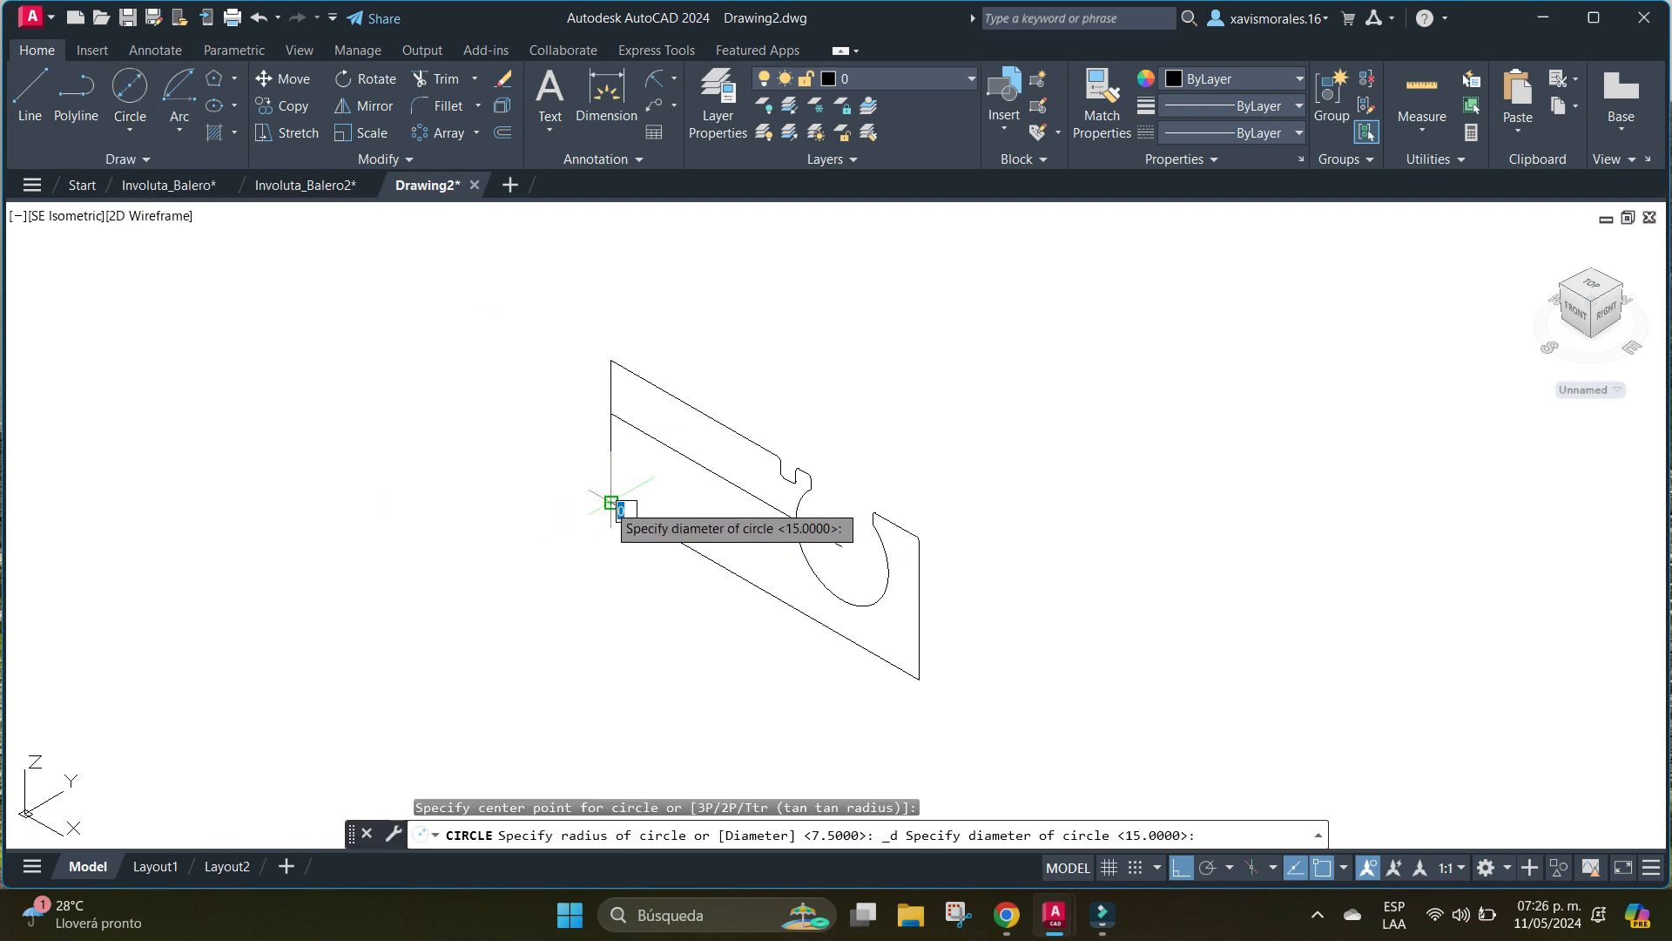
{"action": "type", "text": "100"}
{"action": "key", "text": "Return"}
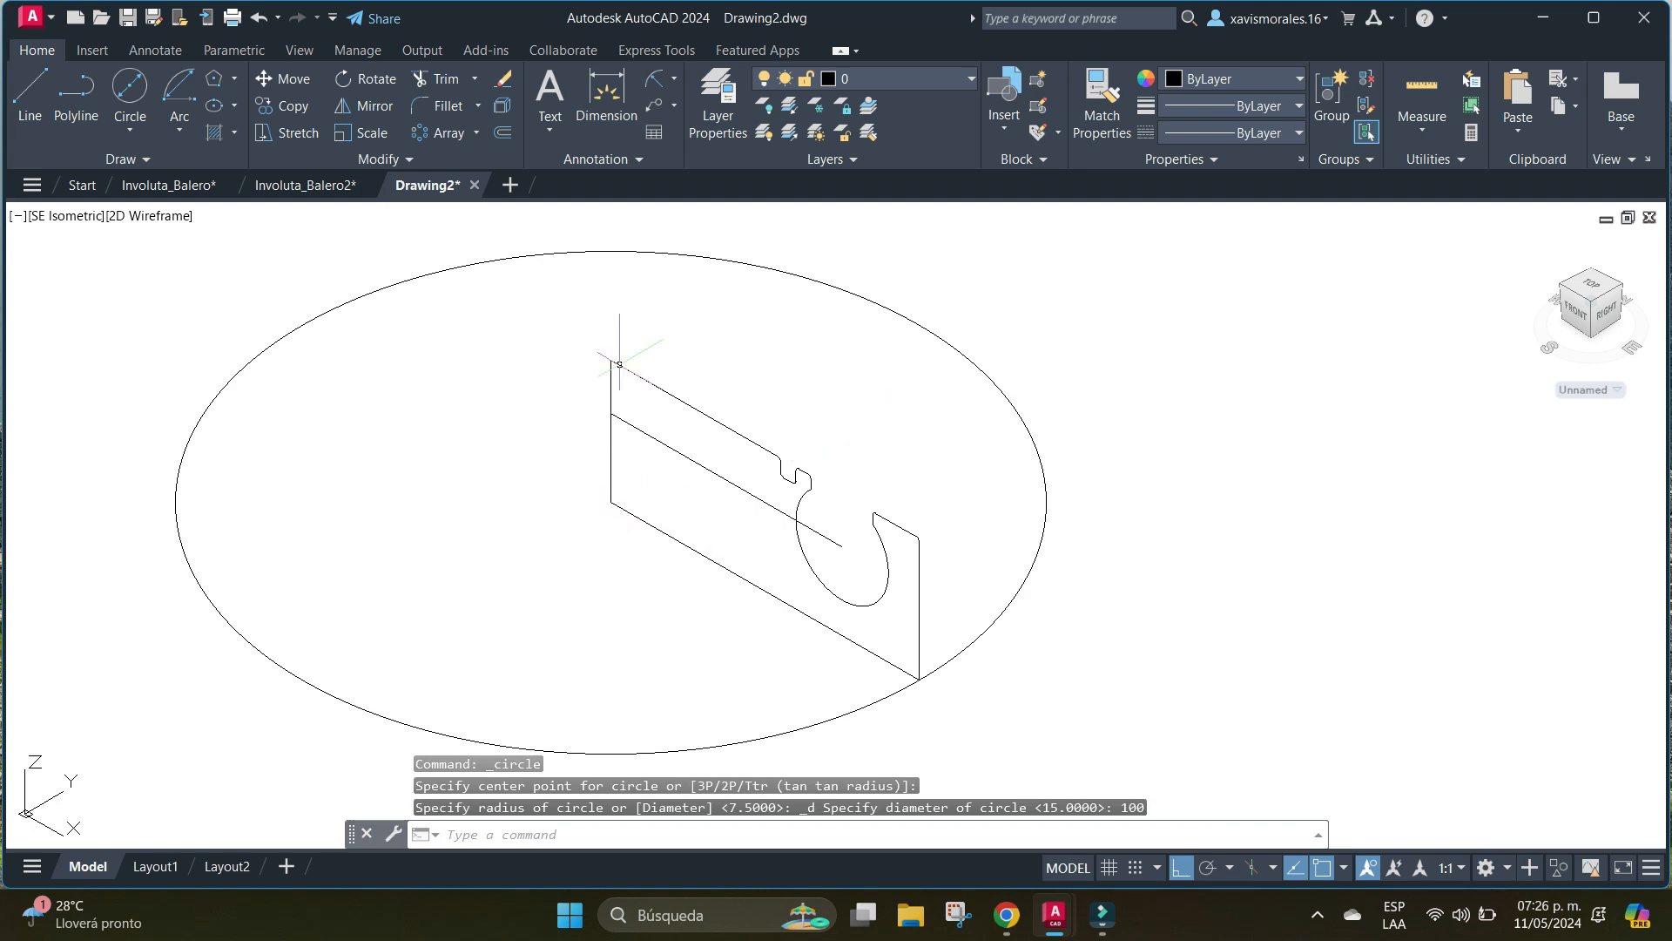
Draw a circle centred on the centre line's start at the profile's inner edge, with its radius reaching the line's other end.
{"action": "left_click", "coordinate": [130, 129]}
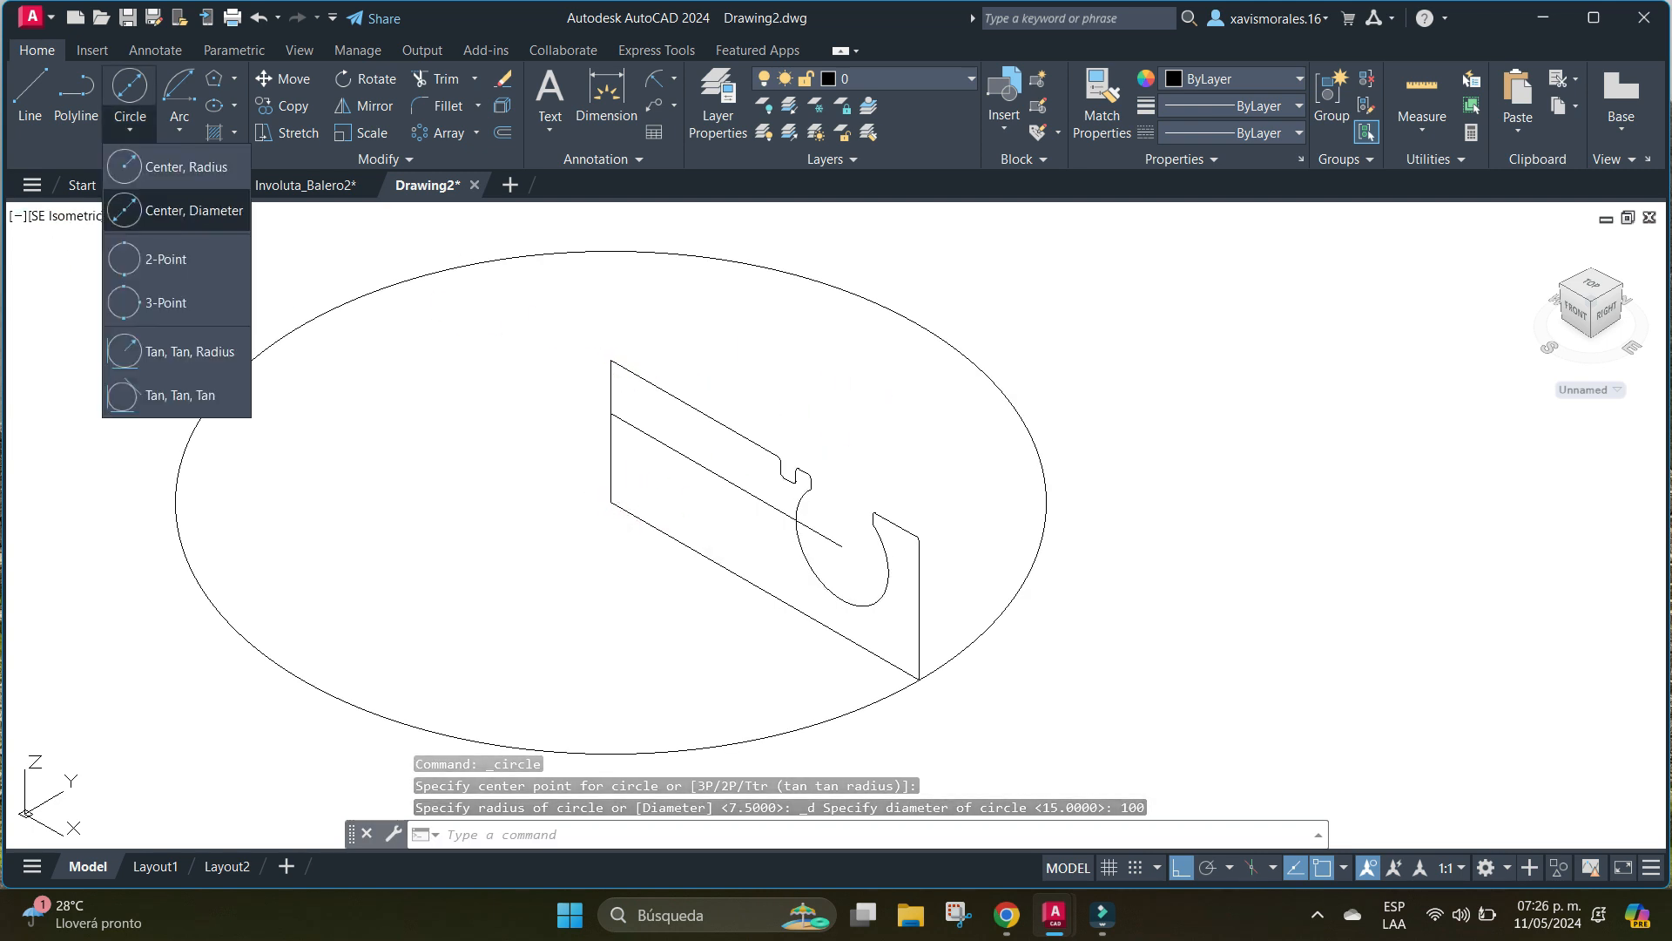
{"action": "left_click", "coordinate": [186, 166]}
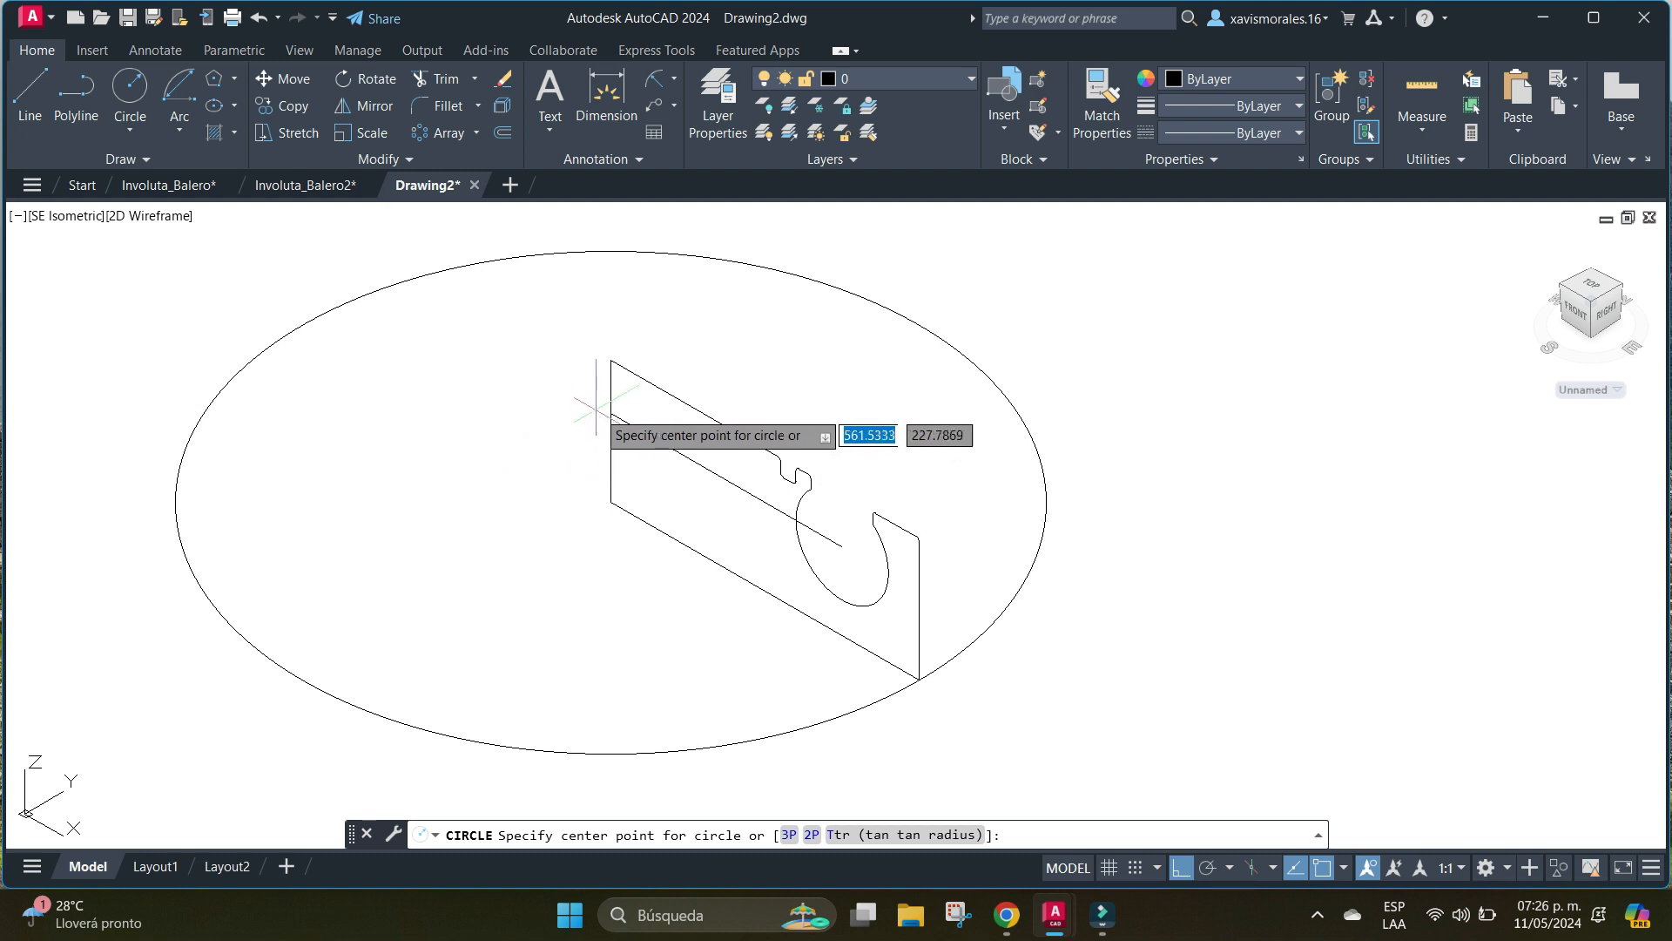
{"action": "left_click", "coordinate": [610, 413]}
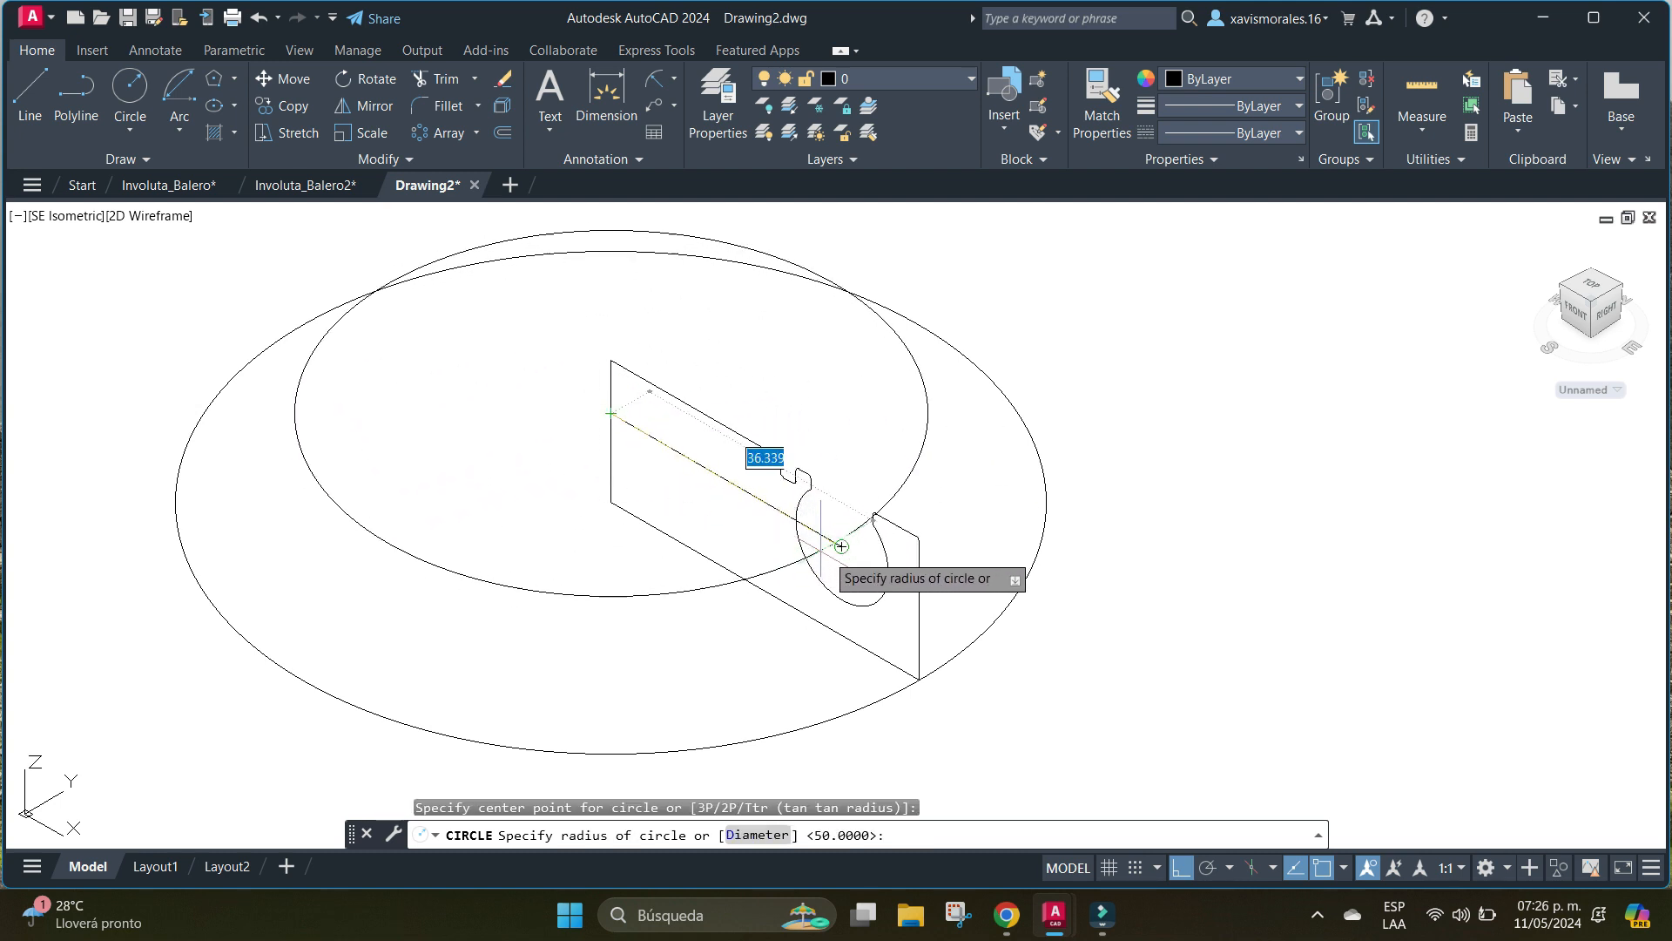
{"action": "left_click", "coordinate": [803, 539]}
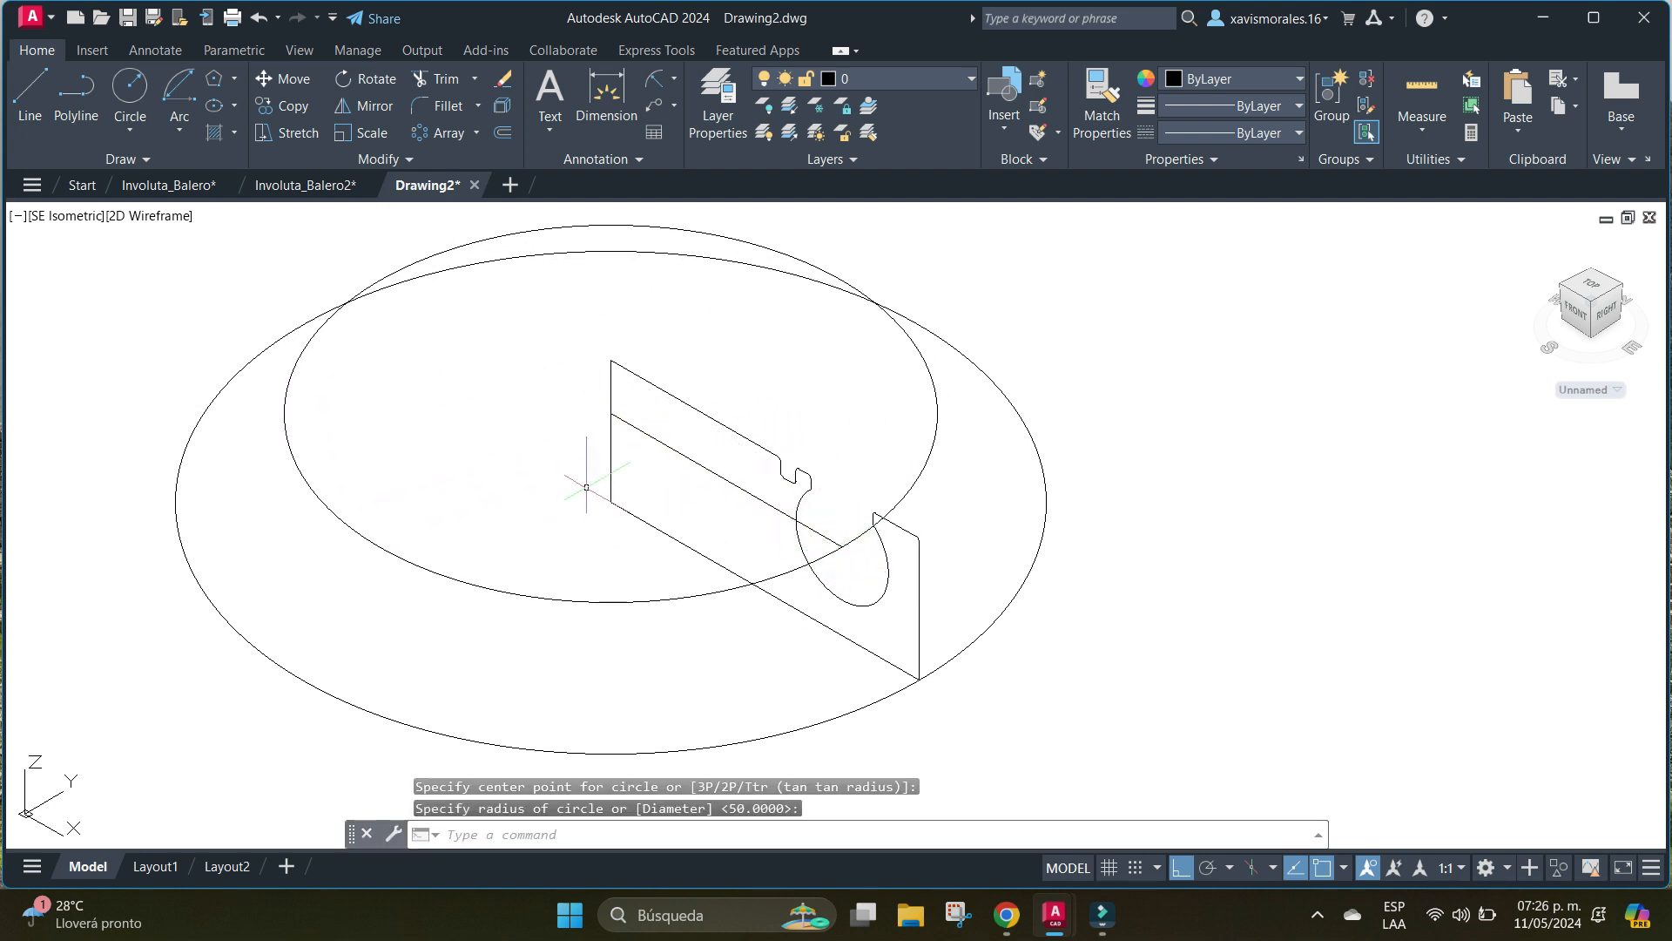
Create a sphere of radius 7.4 centred on the centre line's outer end, in the profile's circular opening.
{"action": "scroll", "coordinate": [953, 442], "scroll_direction": "down", "scroll_amount": 3}
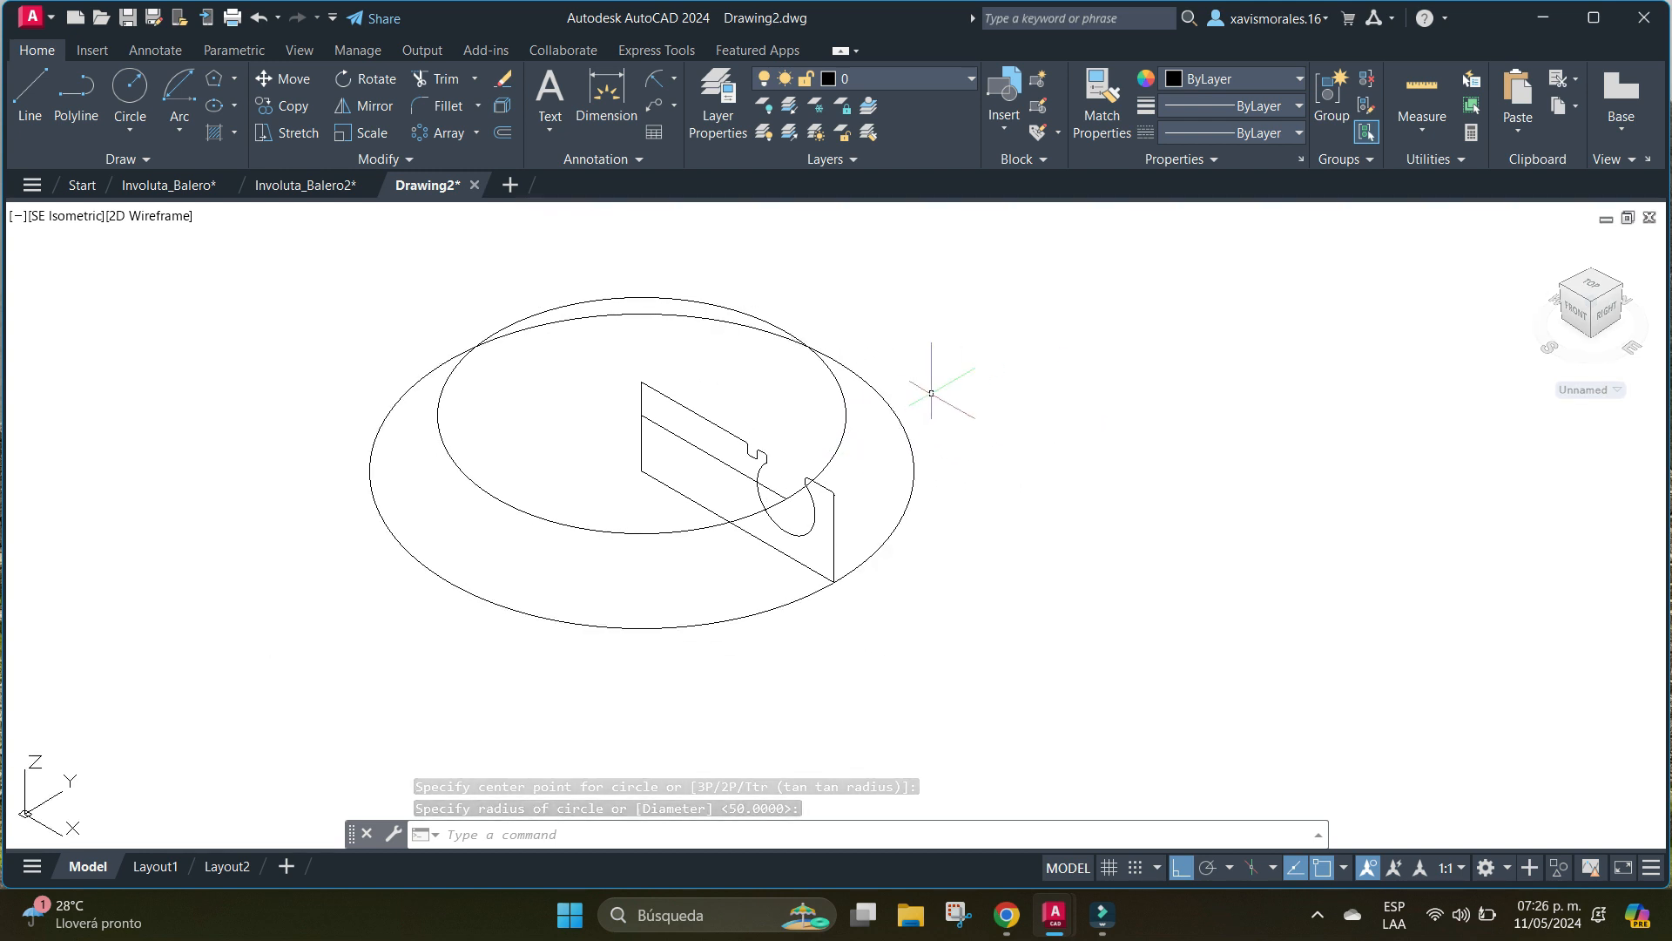
{"action": "mouse_move", "coordinate": [681, 414]}
{"action": "middle_mouse_down"}
{"action": "mouse_move", "coordinate": [589, 431]}
{"action": "mouse_move", "coordinate": [786, 430]}
{"action": "middle_mouse_up"}
{"action": "scroll", "coordinate": [589, 431], "scroll_direction": "up", "scroll_amount": 2}
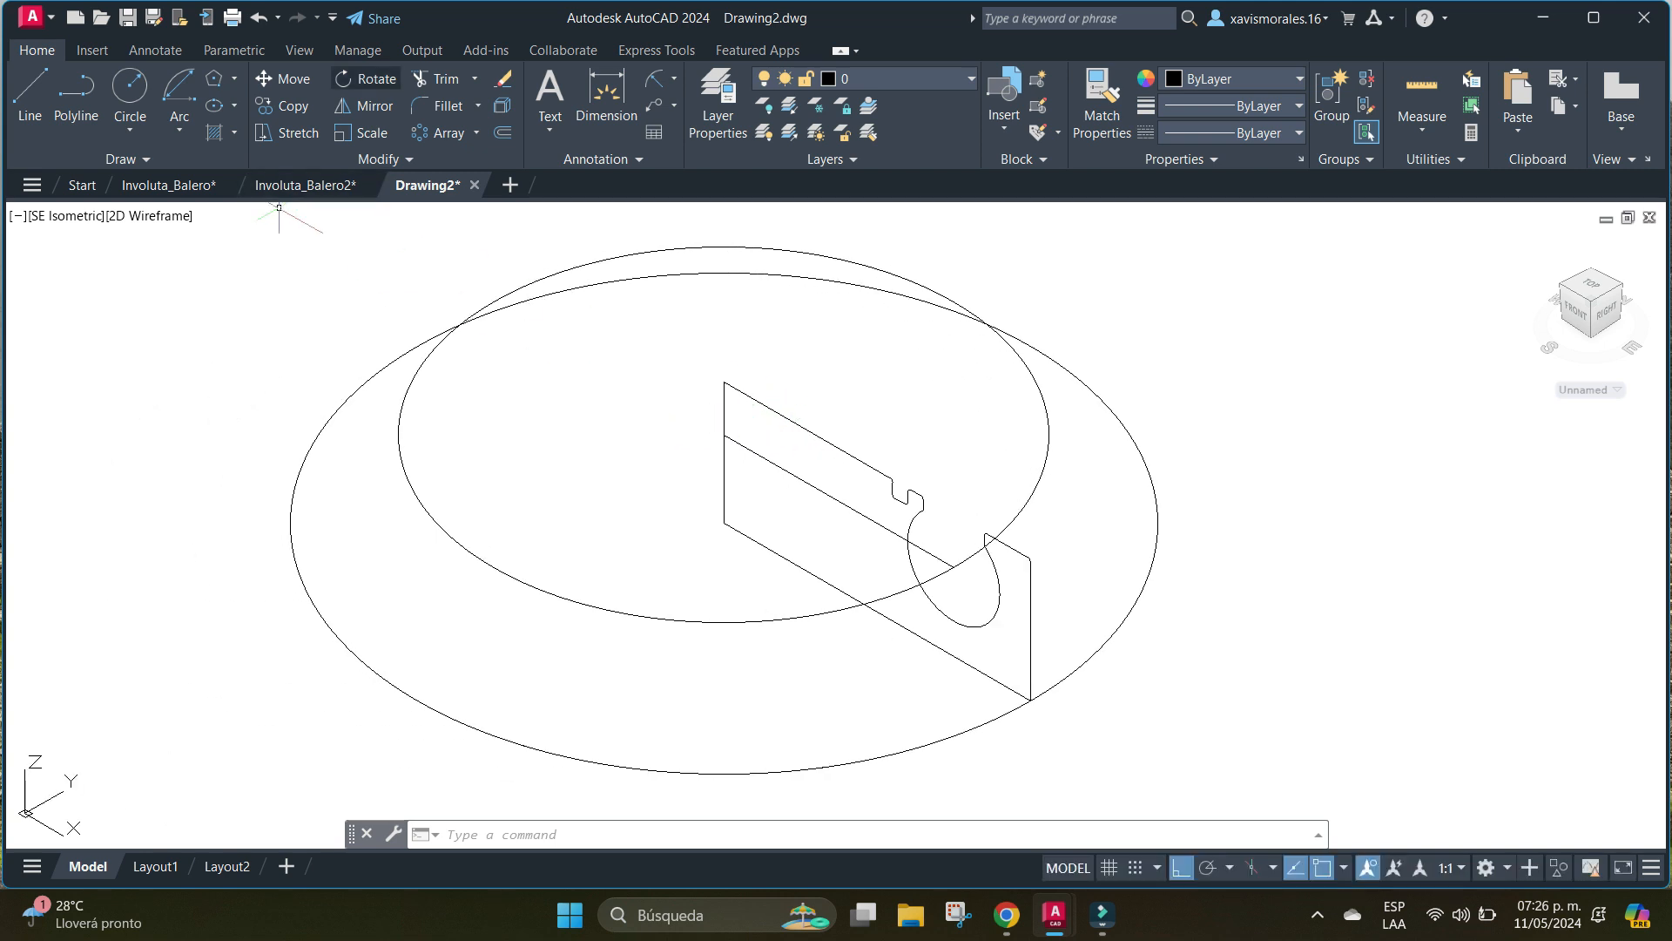
{"action": "type", "text": "SPHERE"}
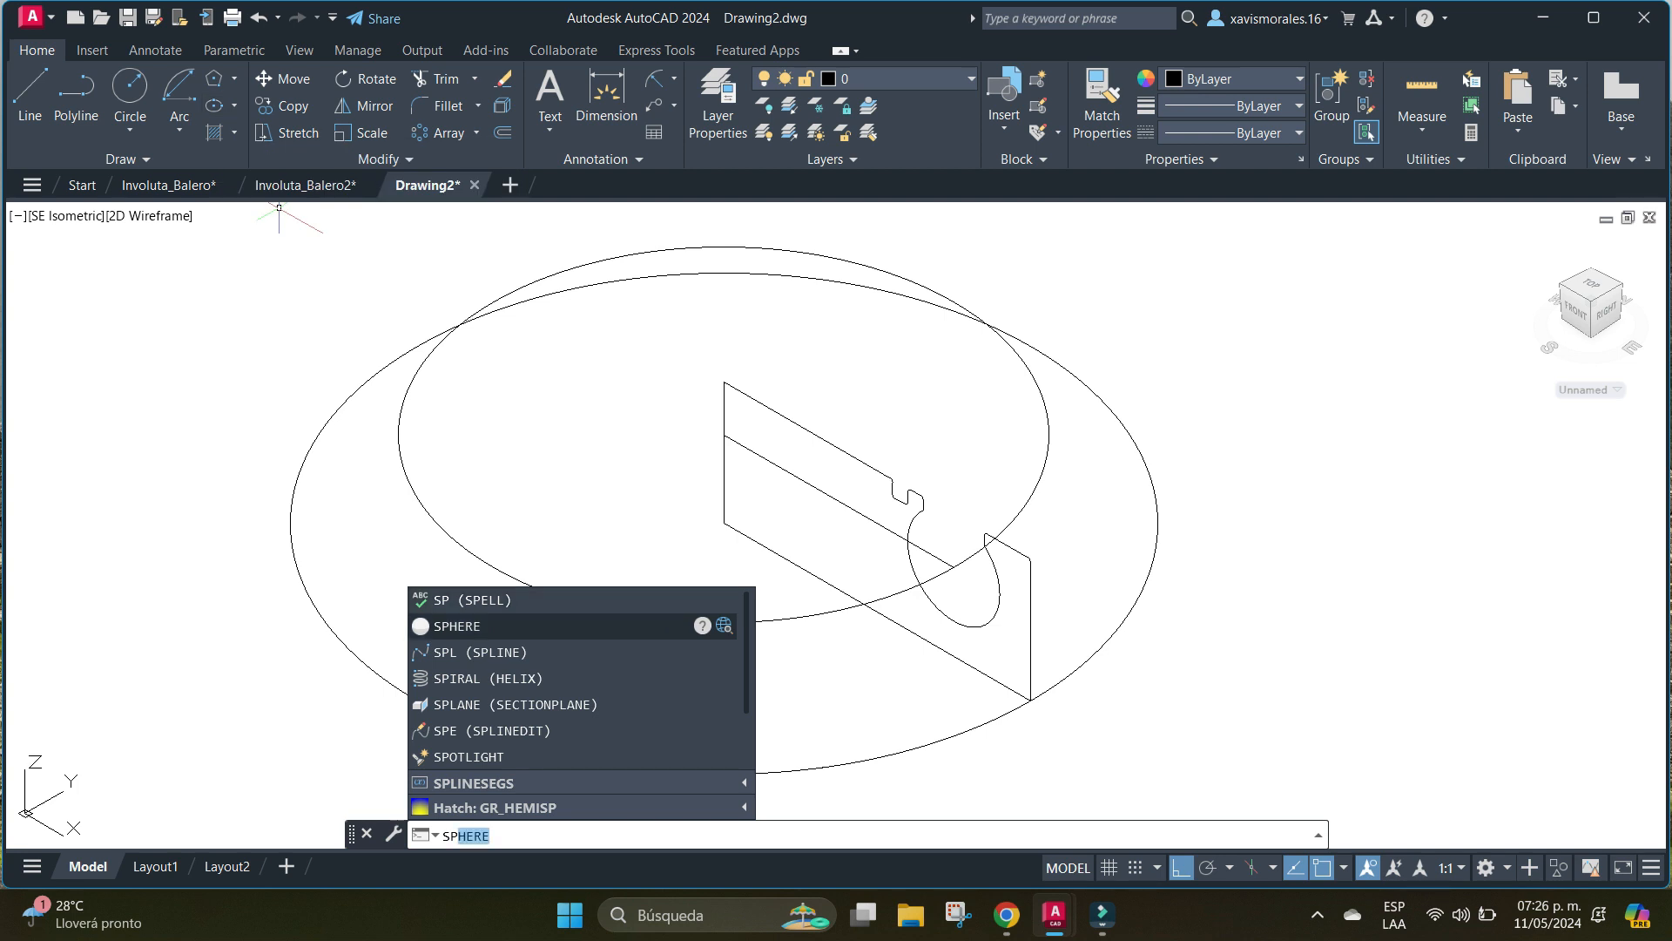
{"action": "key", "text": "Return"}
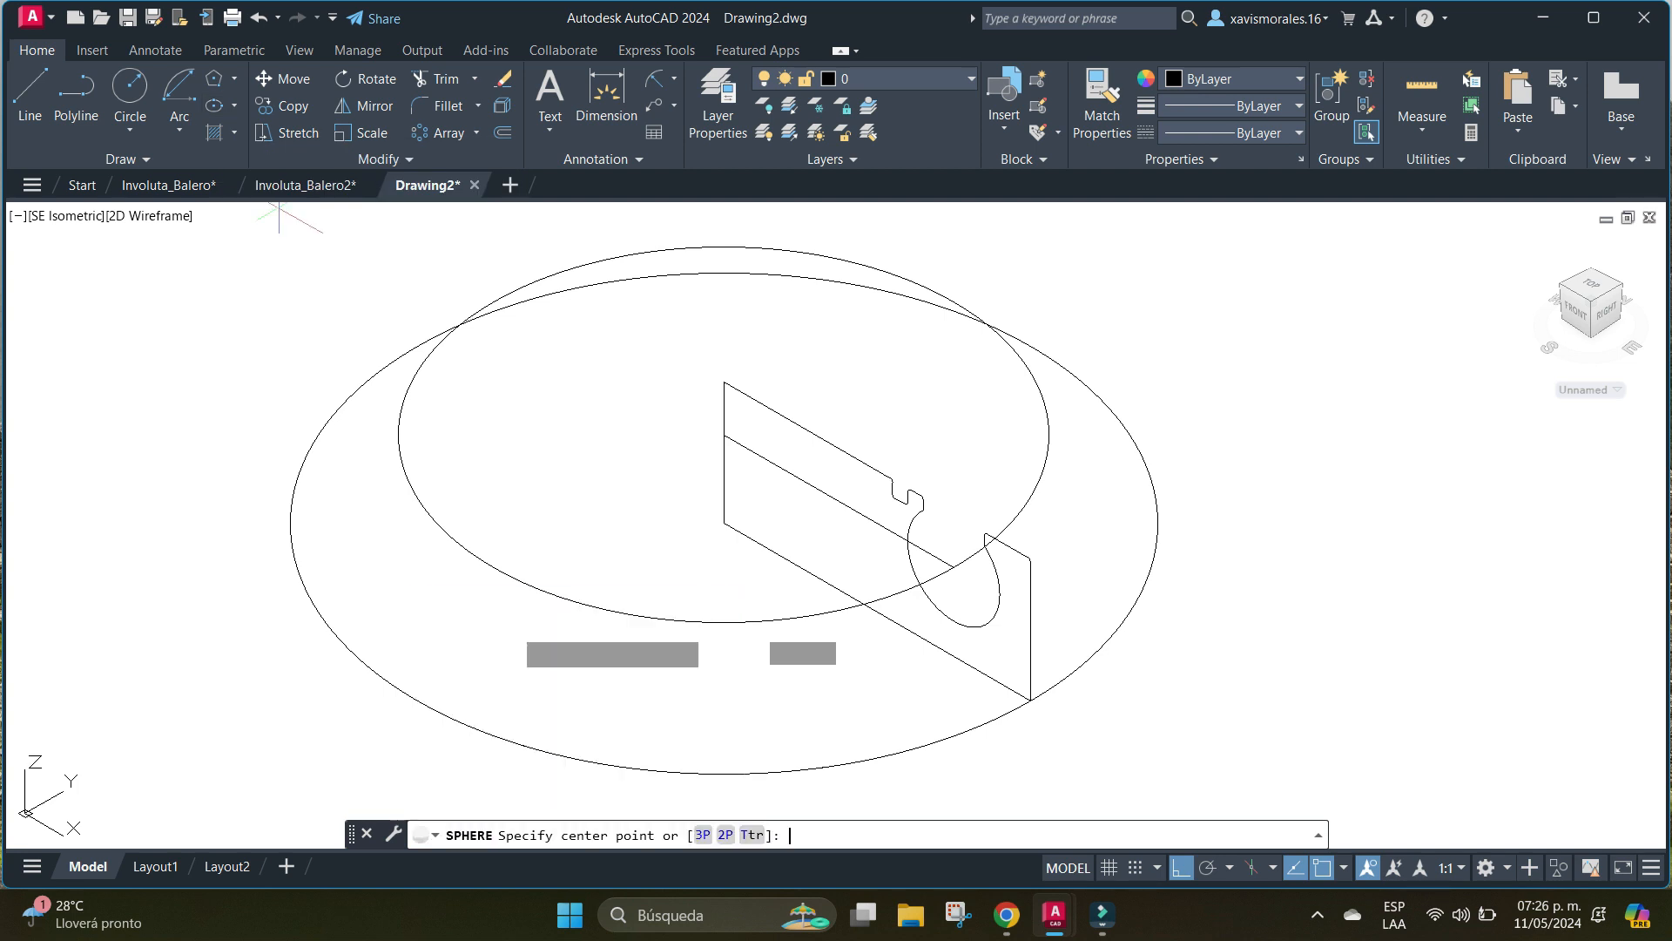
{"action": "left_click", "coordinate": [953, 567]}
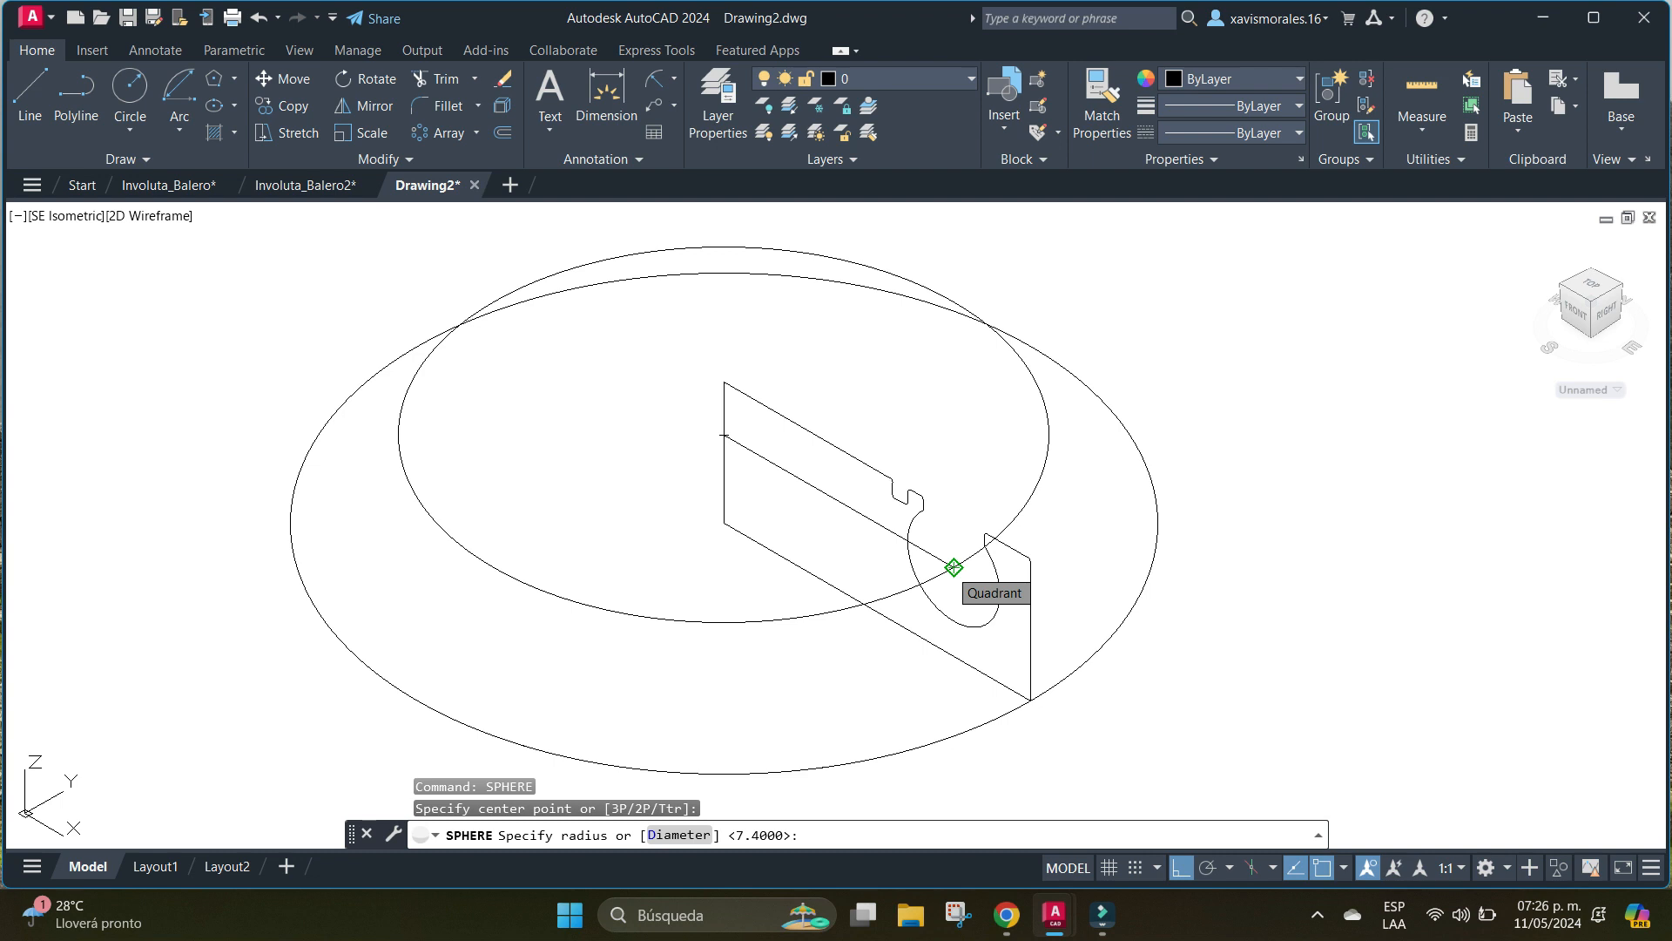
{"action": "type", "text": "7.4"}
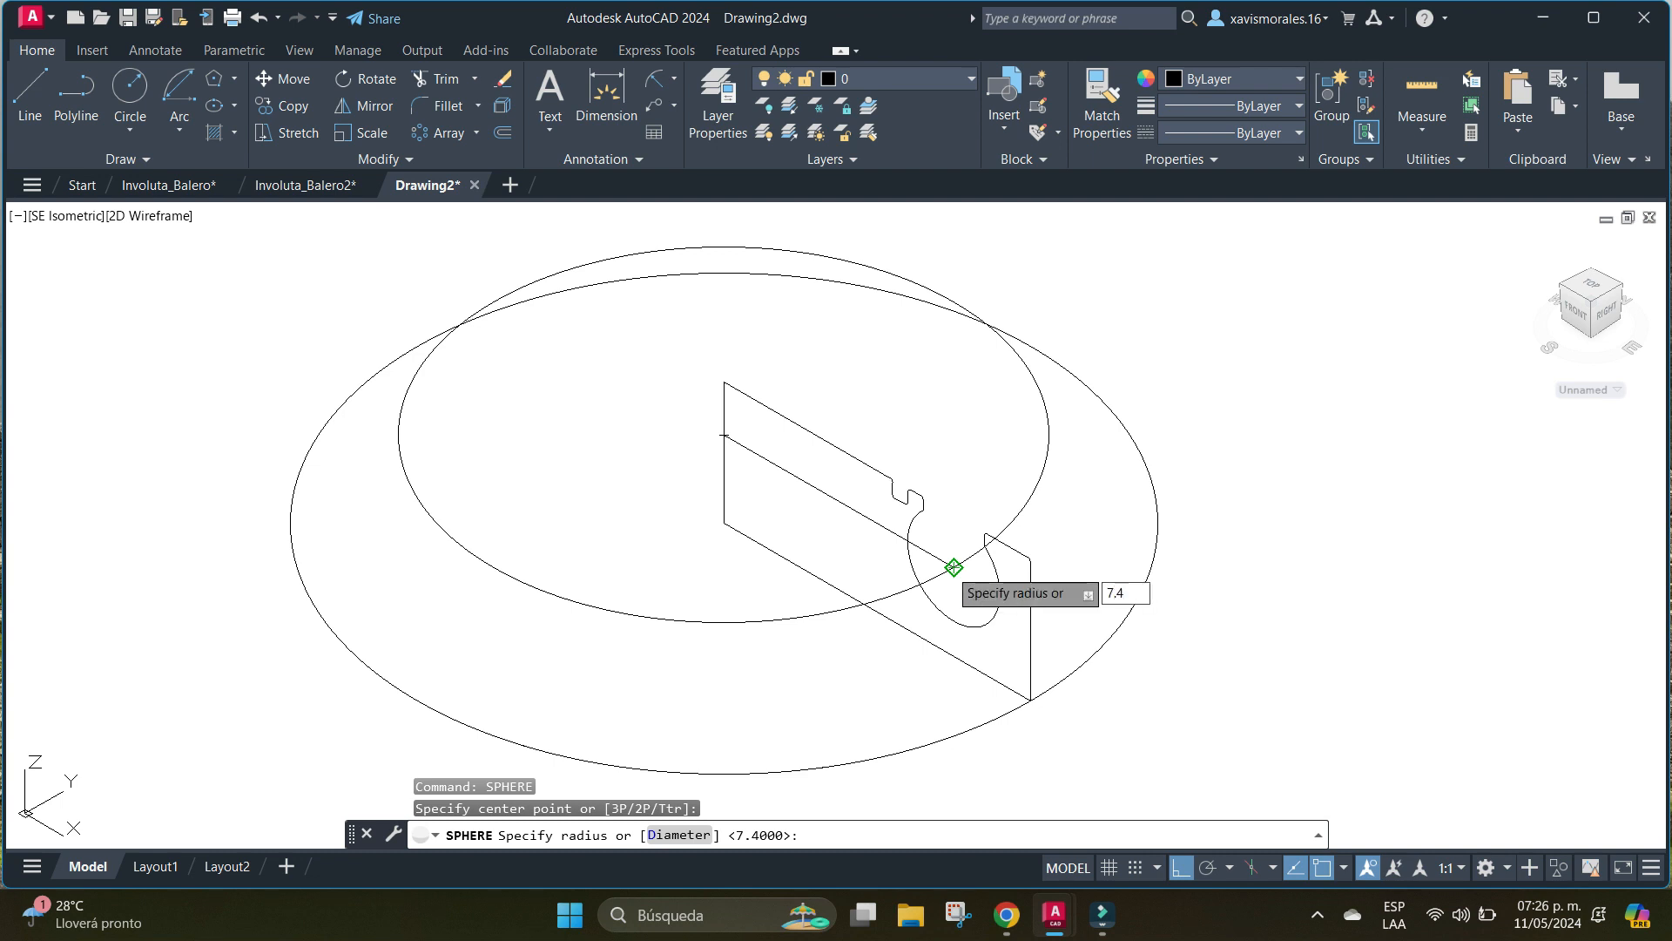
{"action": "key", "text": "Return"}
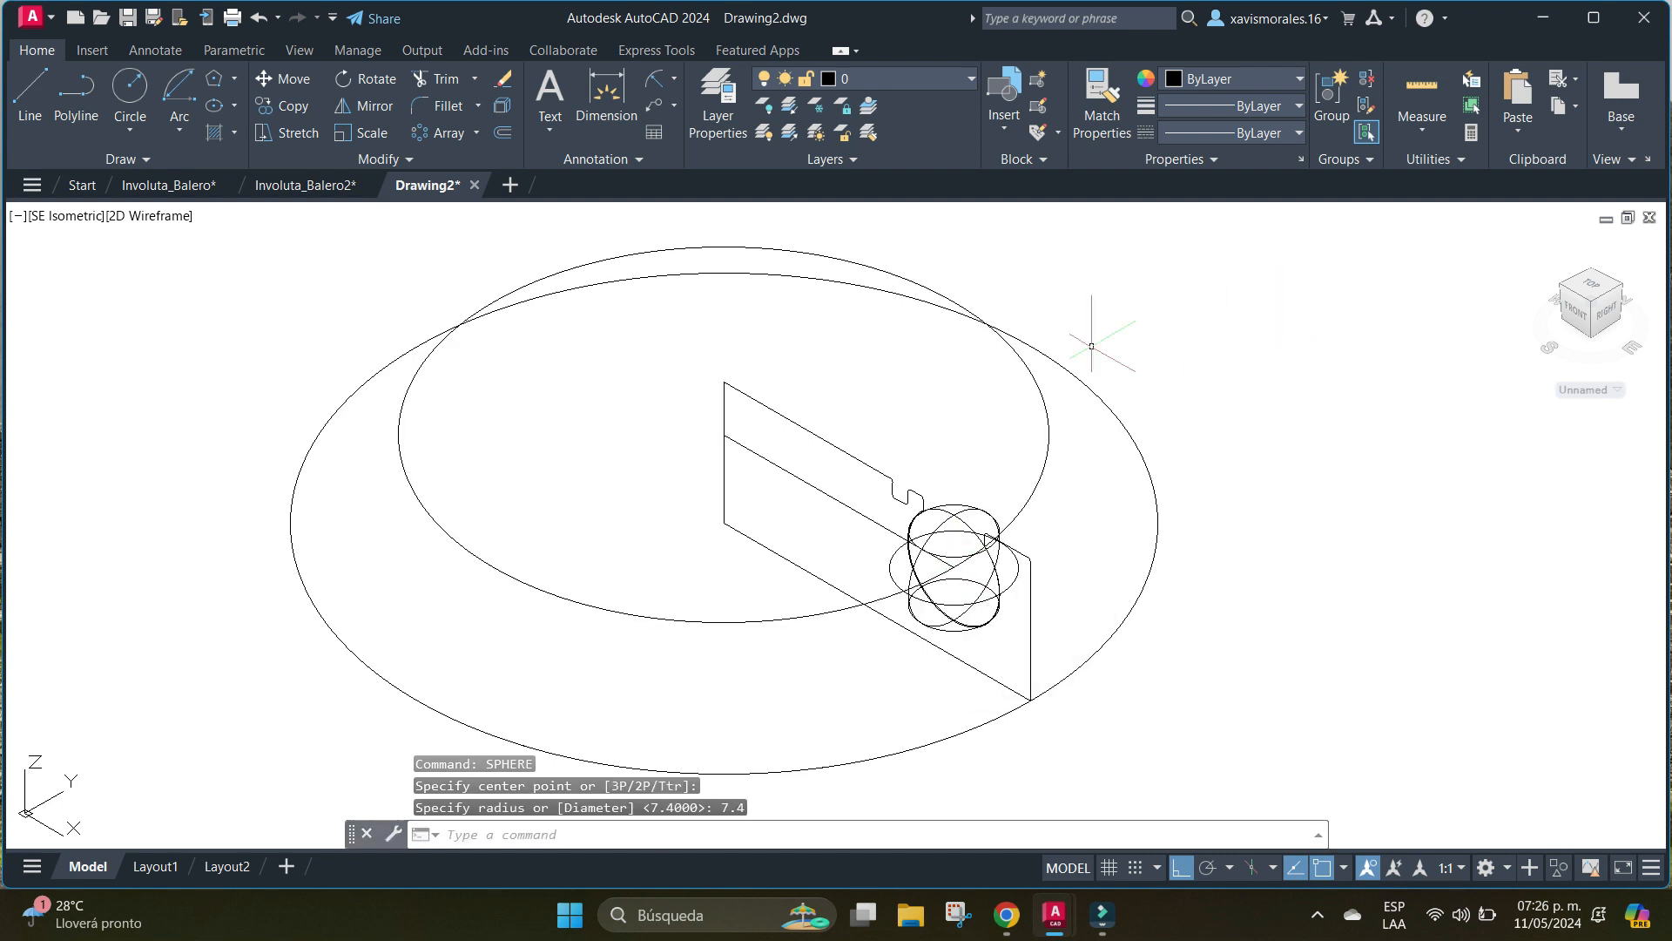
Create an associative polar array of 12 spheres over 360° around the centre of the upper circle.
{"action": "left_click", "coordinate": [448, 132]}
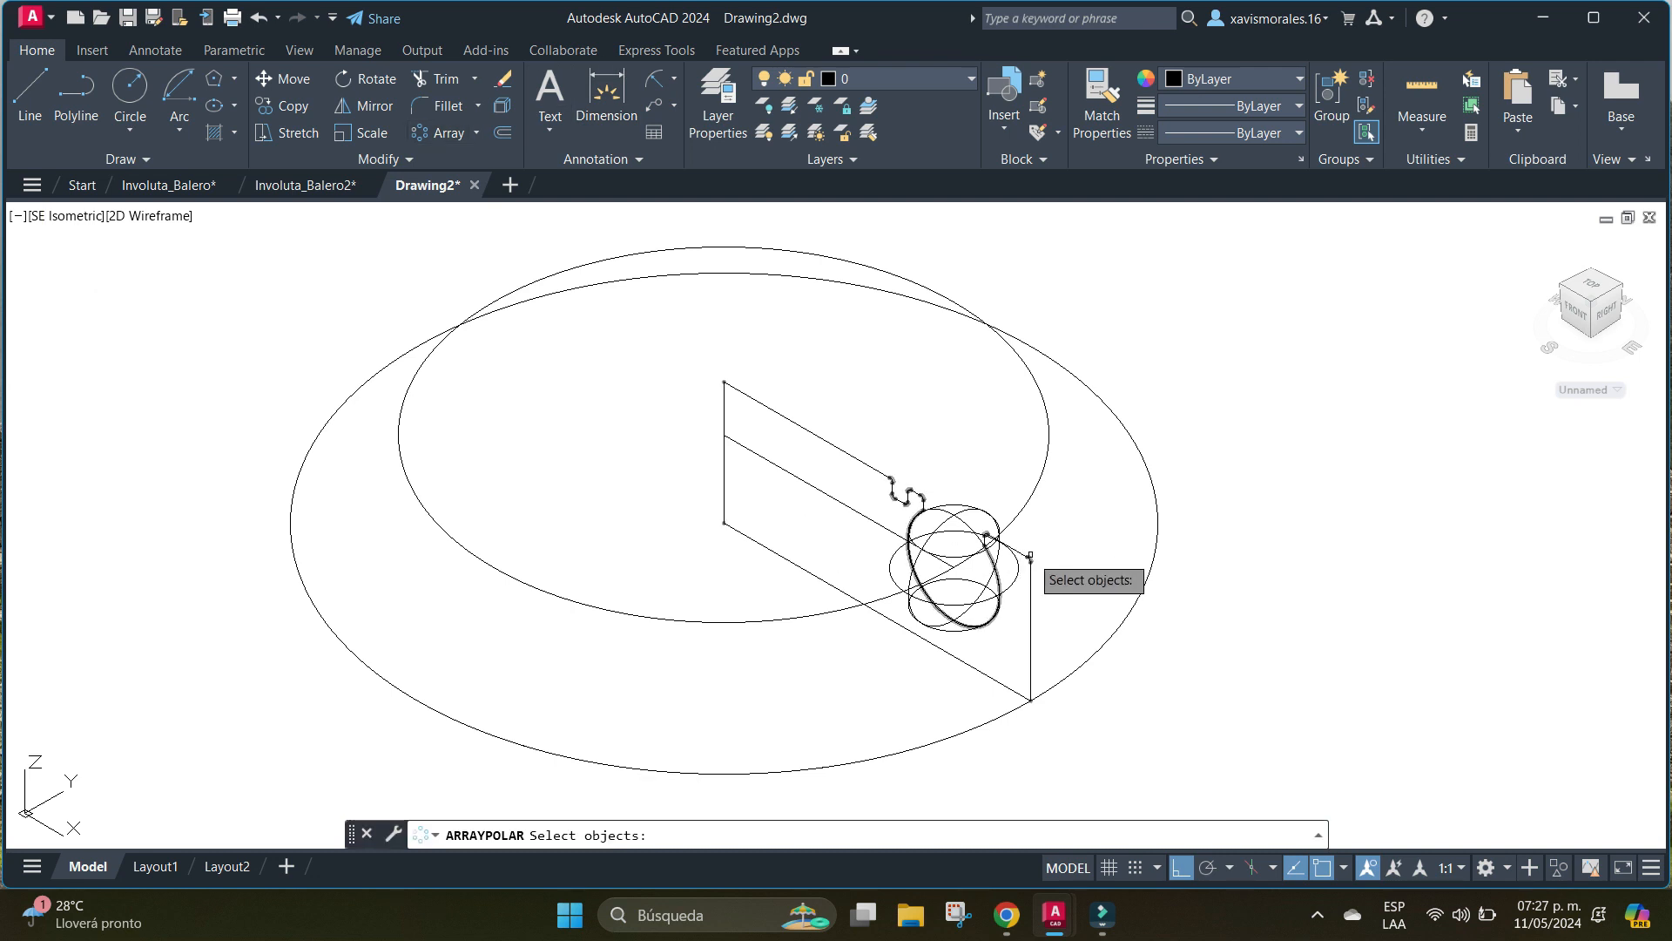
{"action": "left_click", "coordinate": [972, 509]}
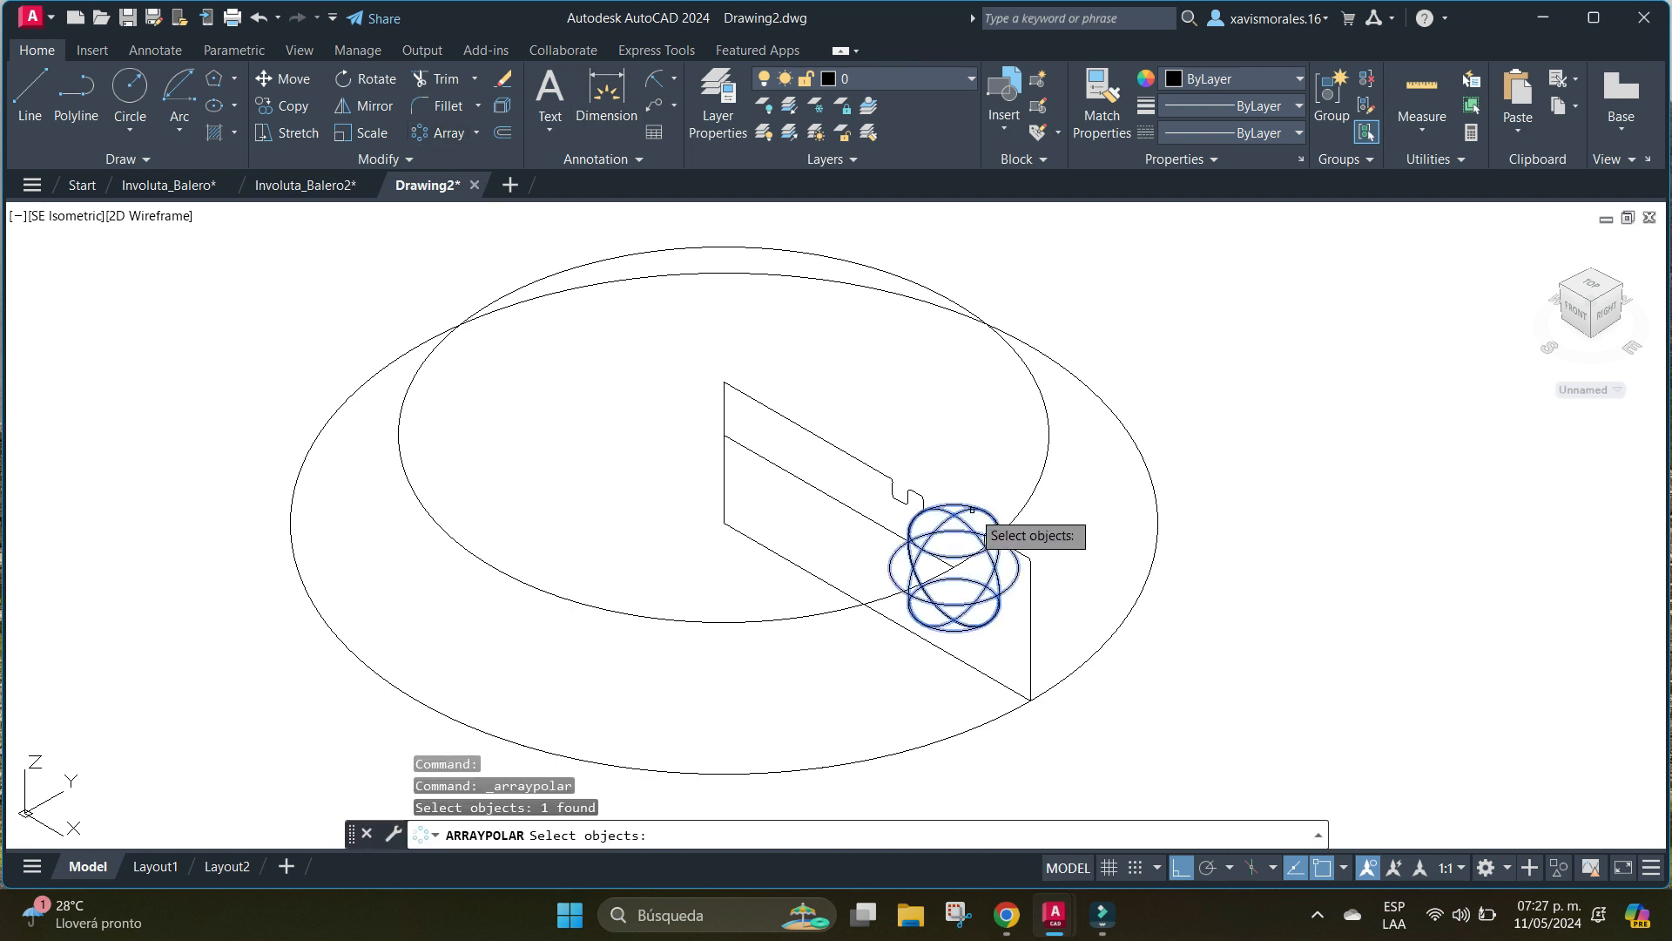
{"action": "key", "text": "Return"}
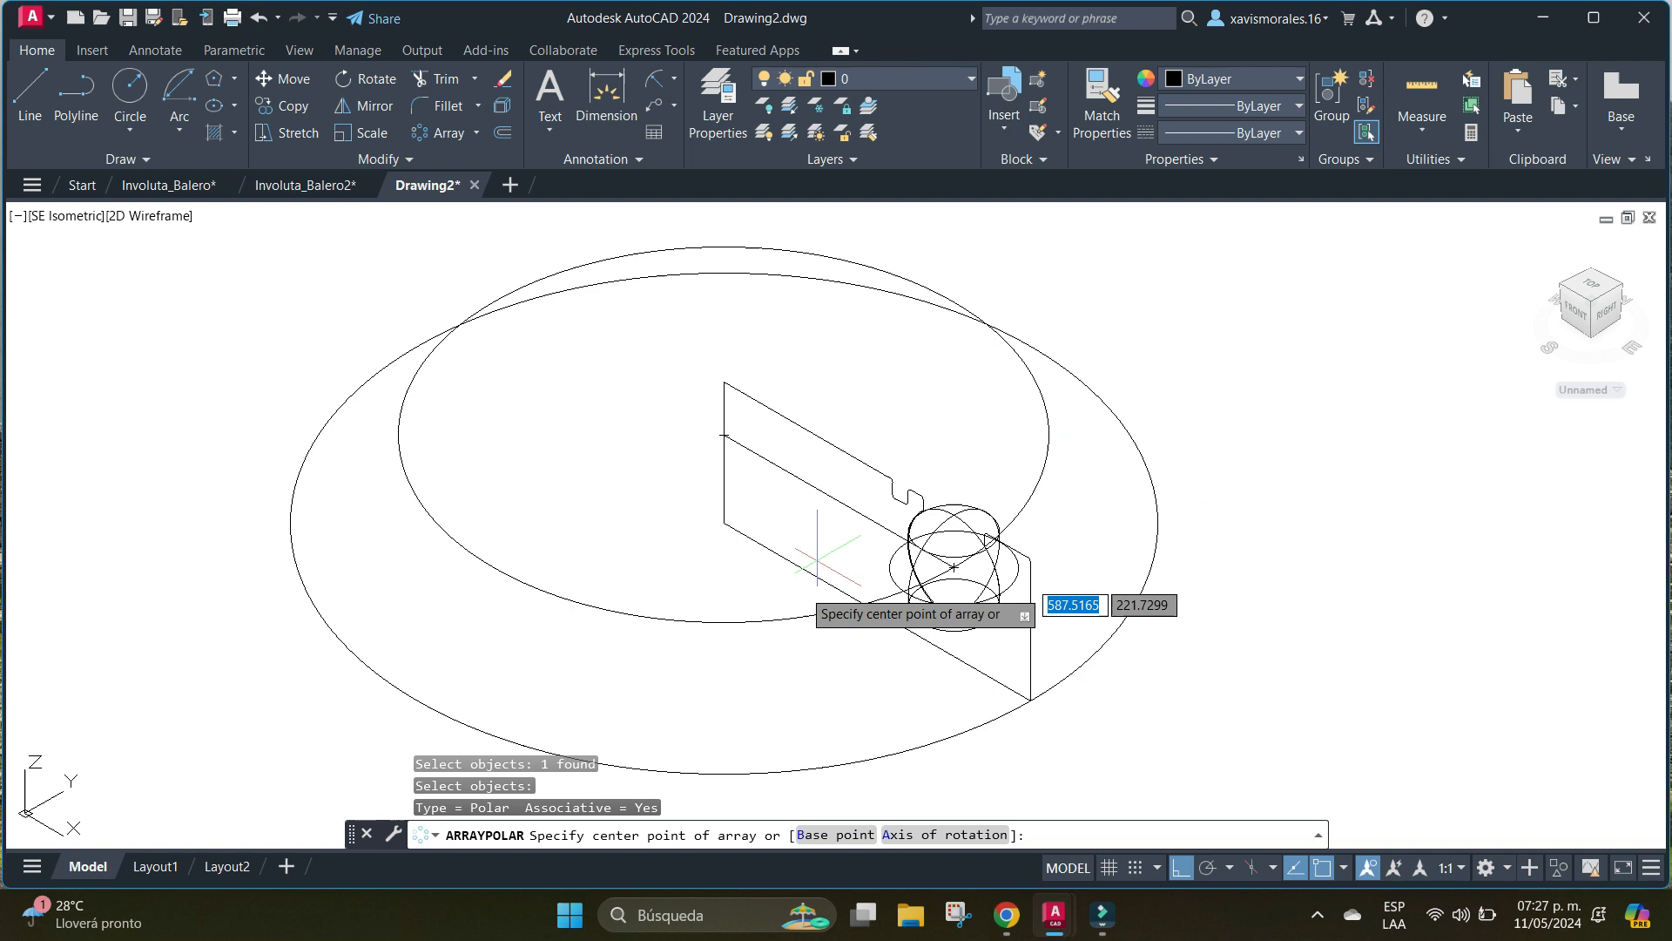
{"action": "left_click", "coordinate": [724, 434]}
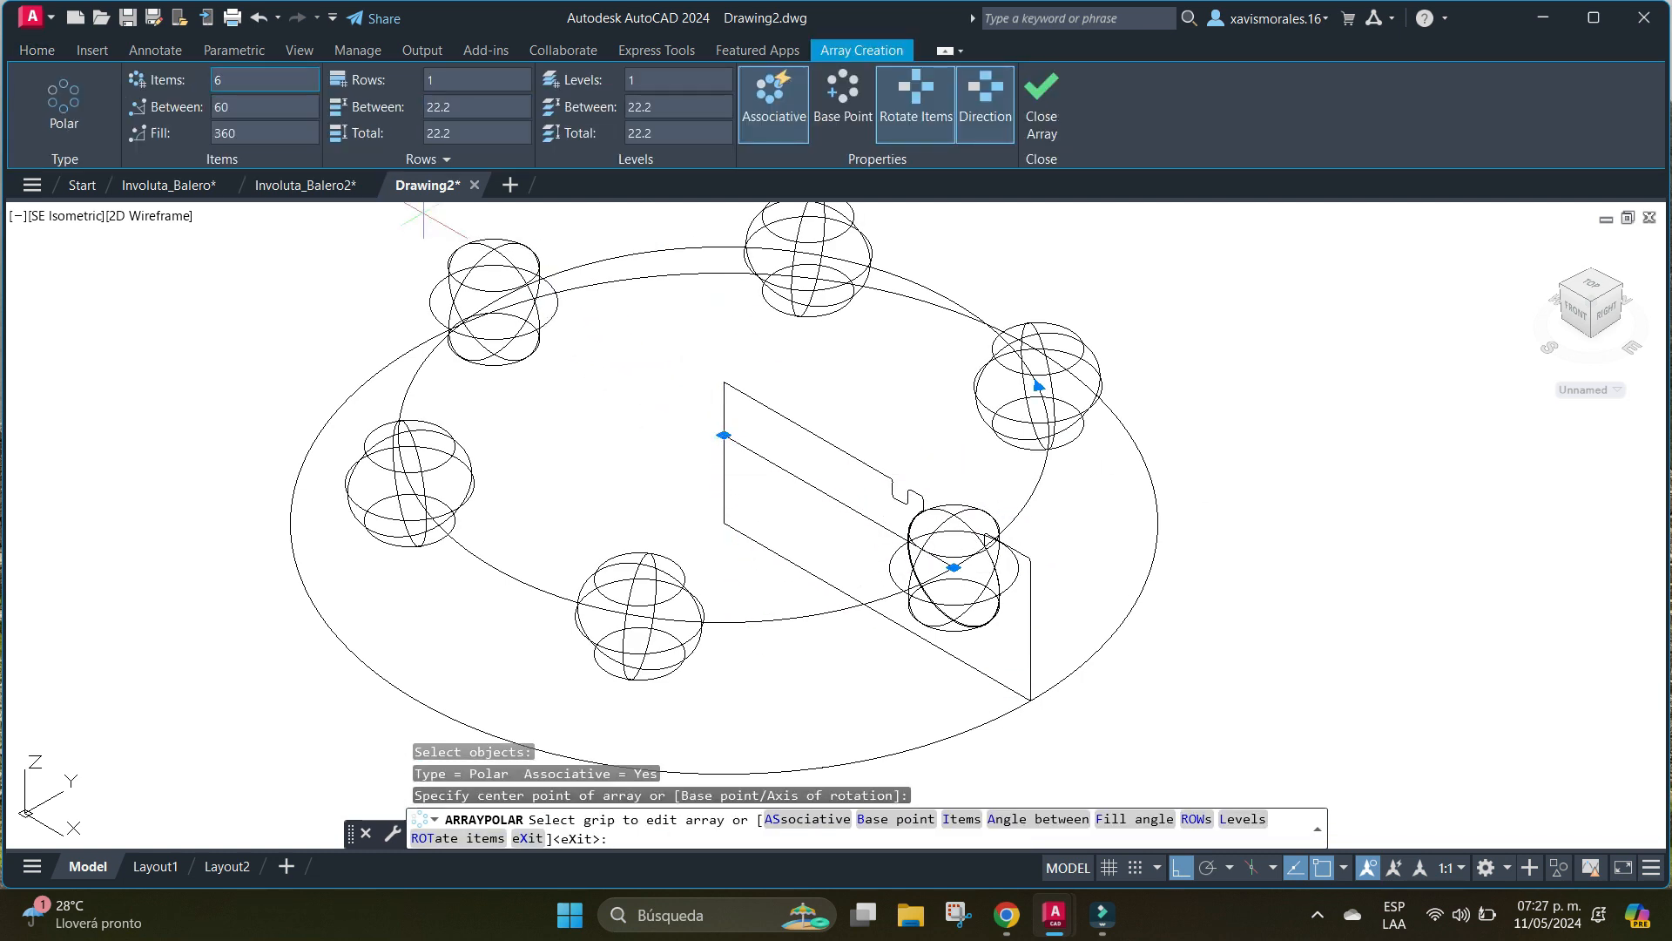
{"action": "key", "text": "Return"}
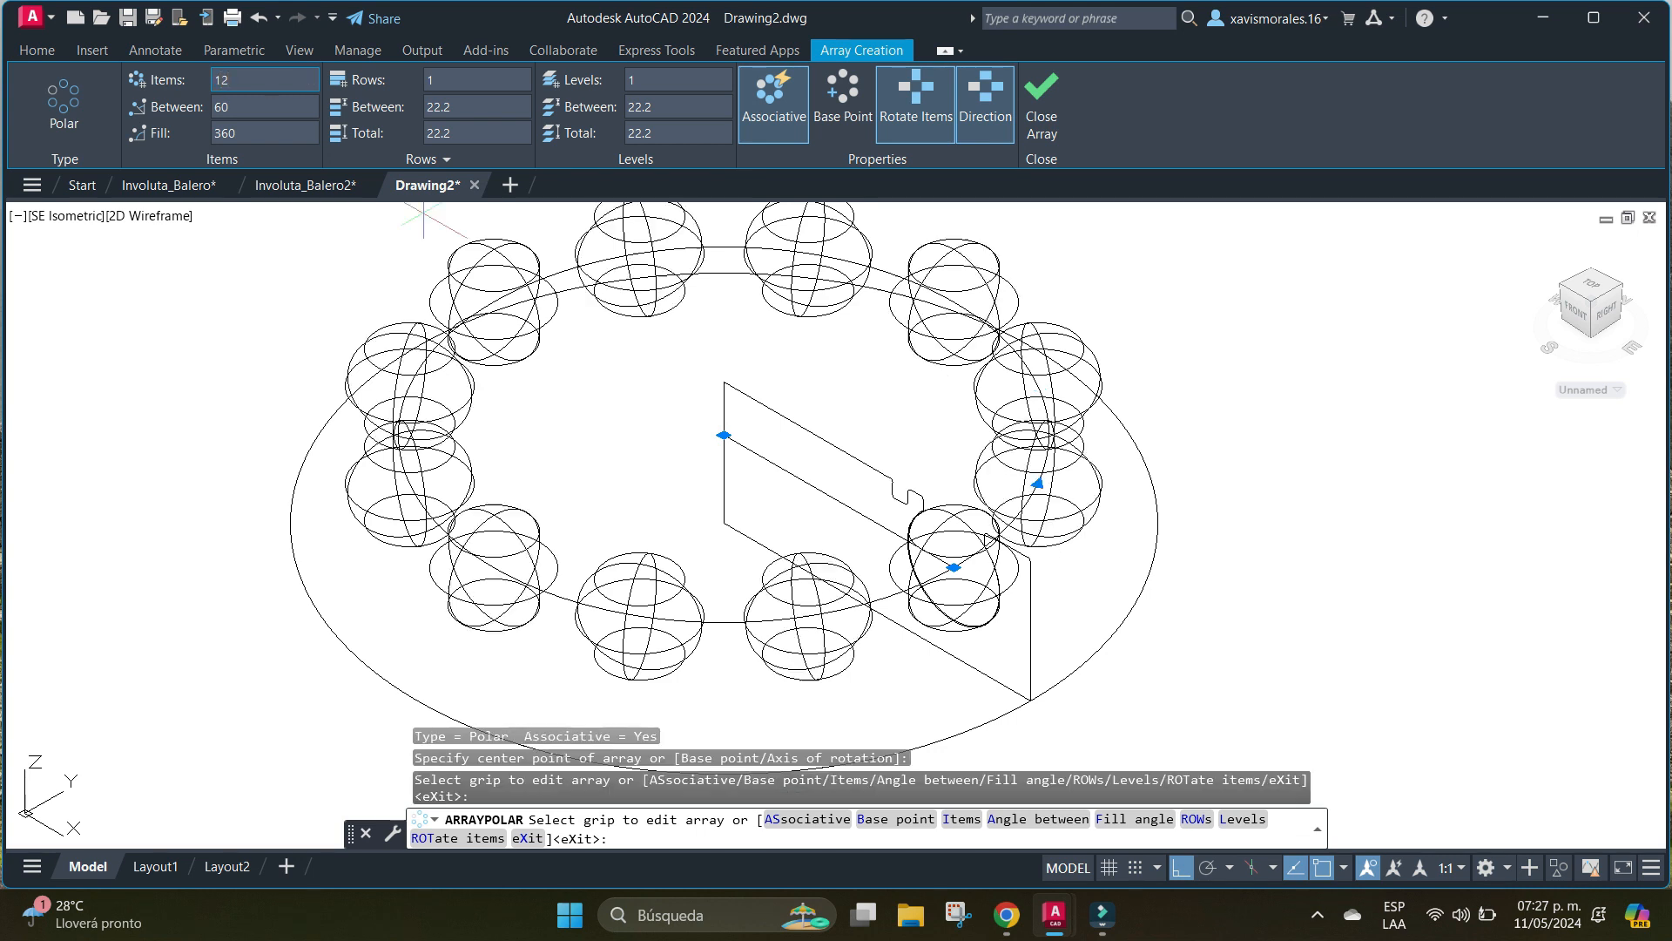
{"action": "key", "text": "Return"}
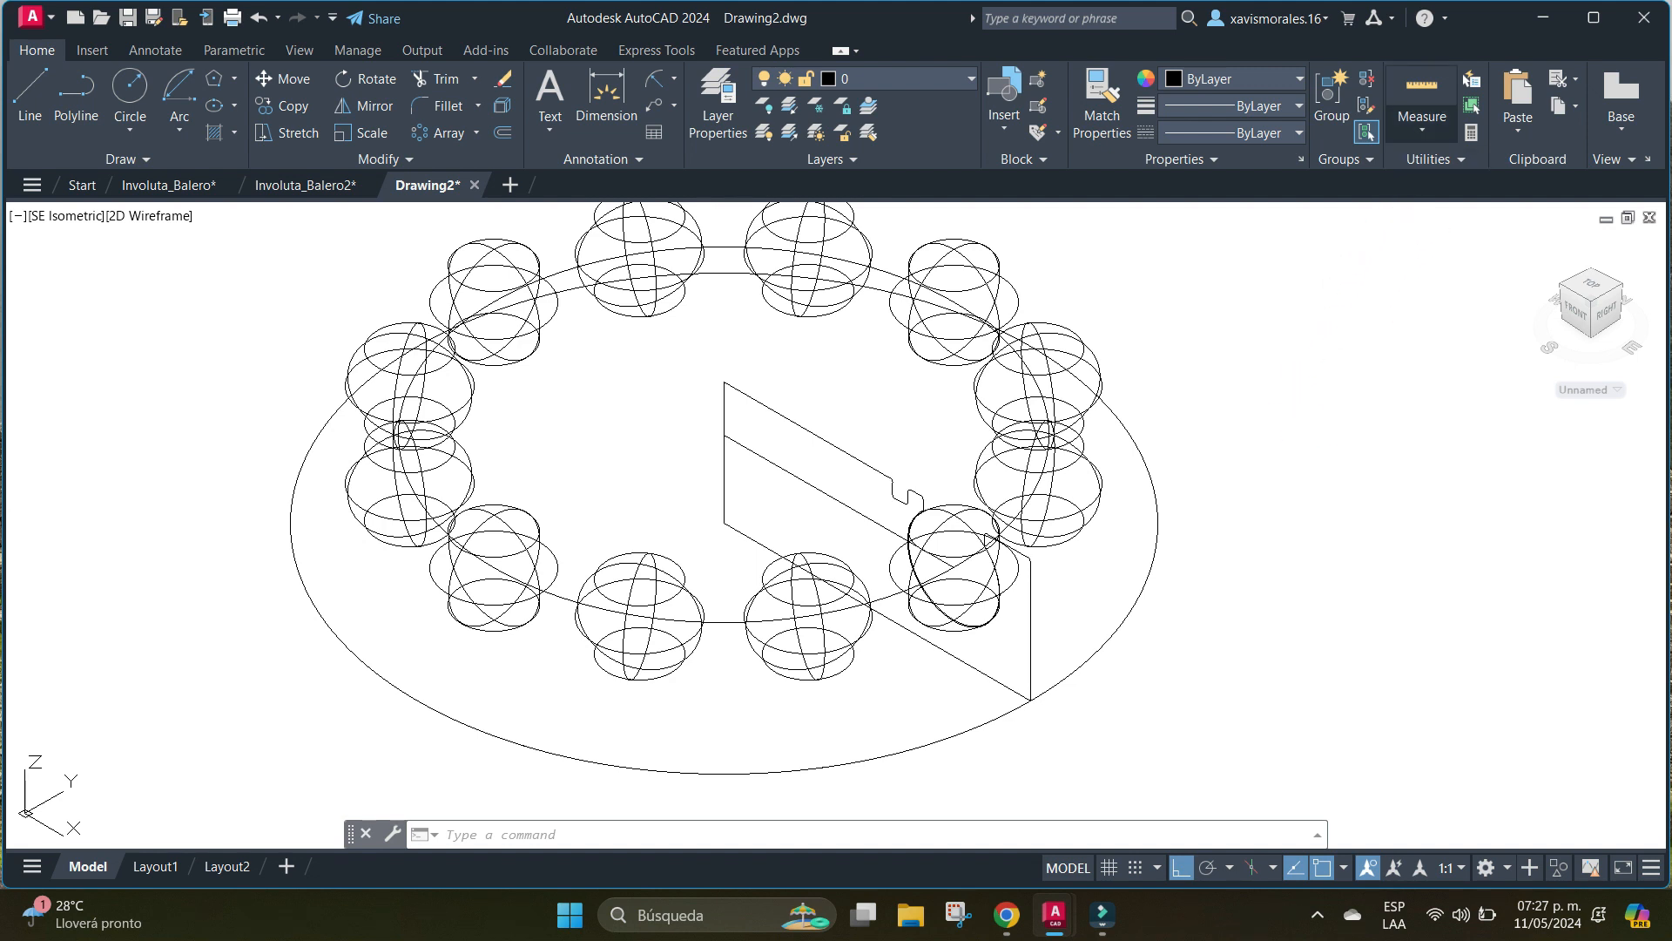
Set the point style to a circle with a cross and the point size to 0.5% relative to the screen.
{"action": "left_click", "coordinate": [1422, 129]}
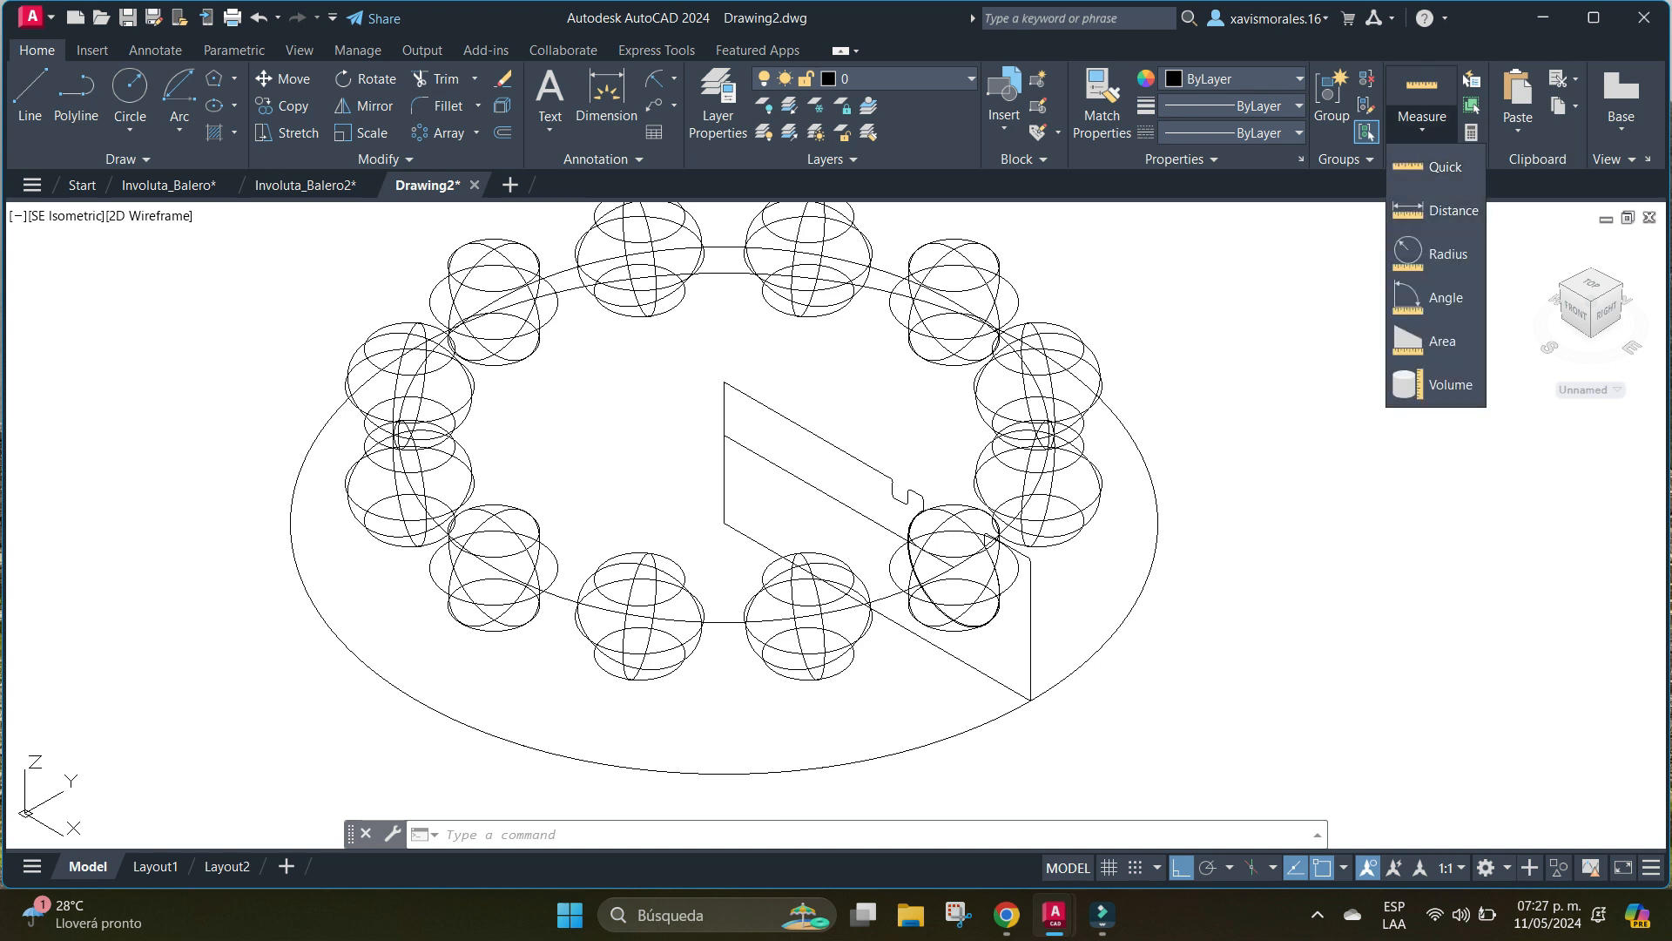
{"action": "key", "text": "Escape"}
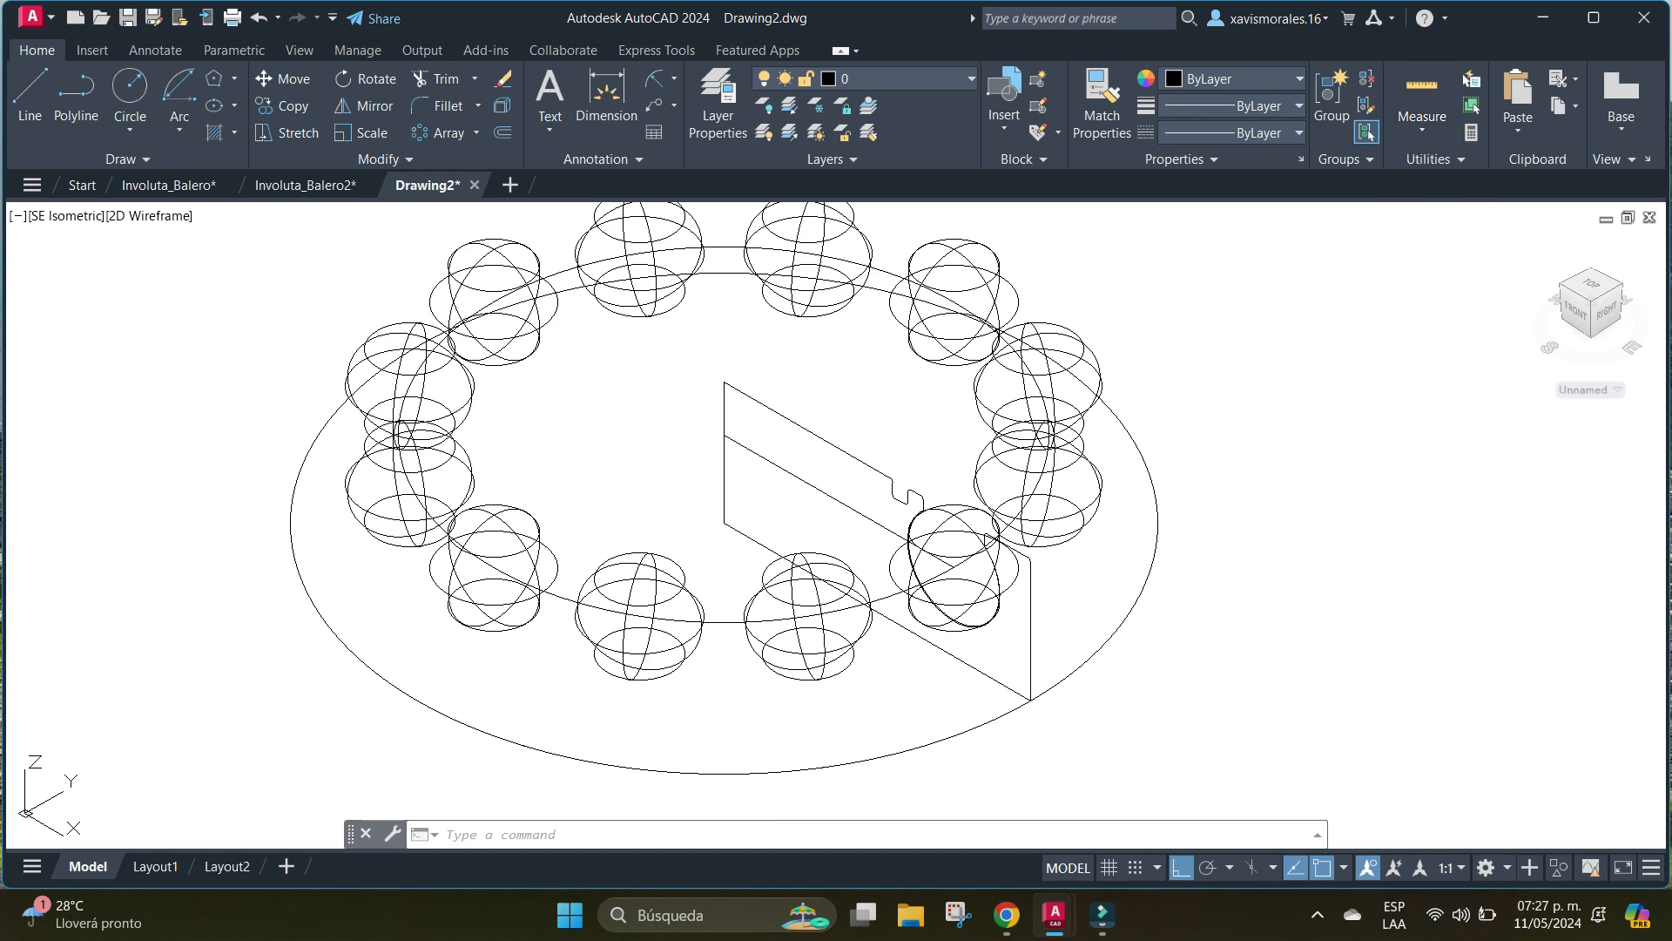
{"action": "left_click", "coordinate": [1341, 159]}
{"action": "left_click", "coordinate": [1435, 159]}
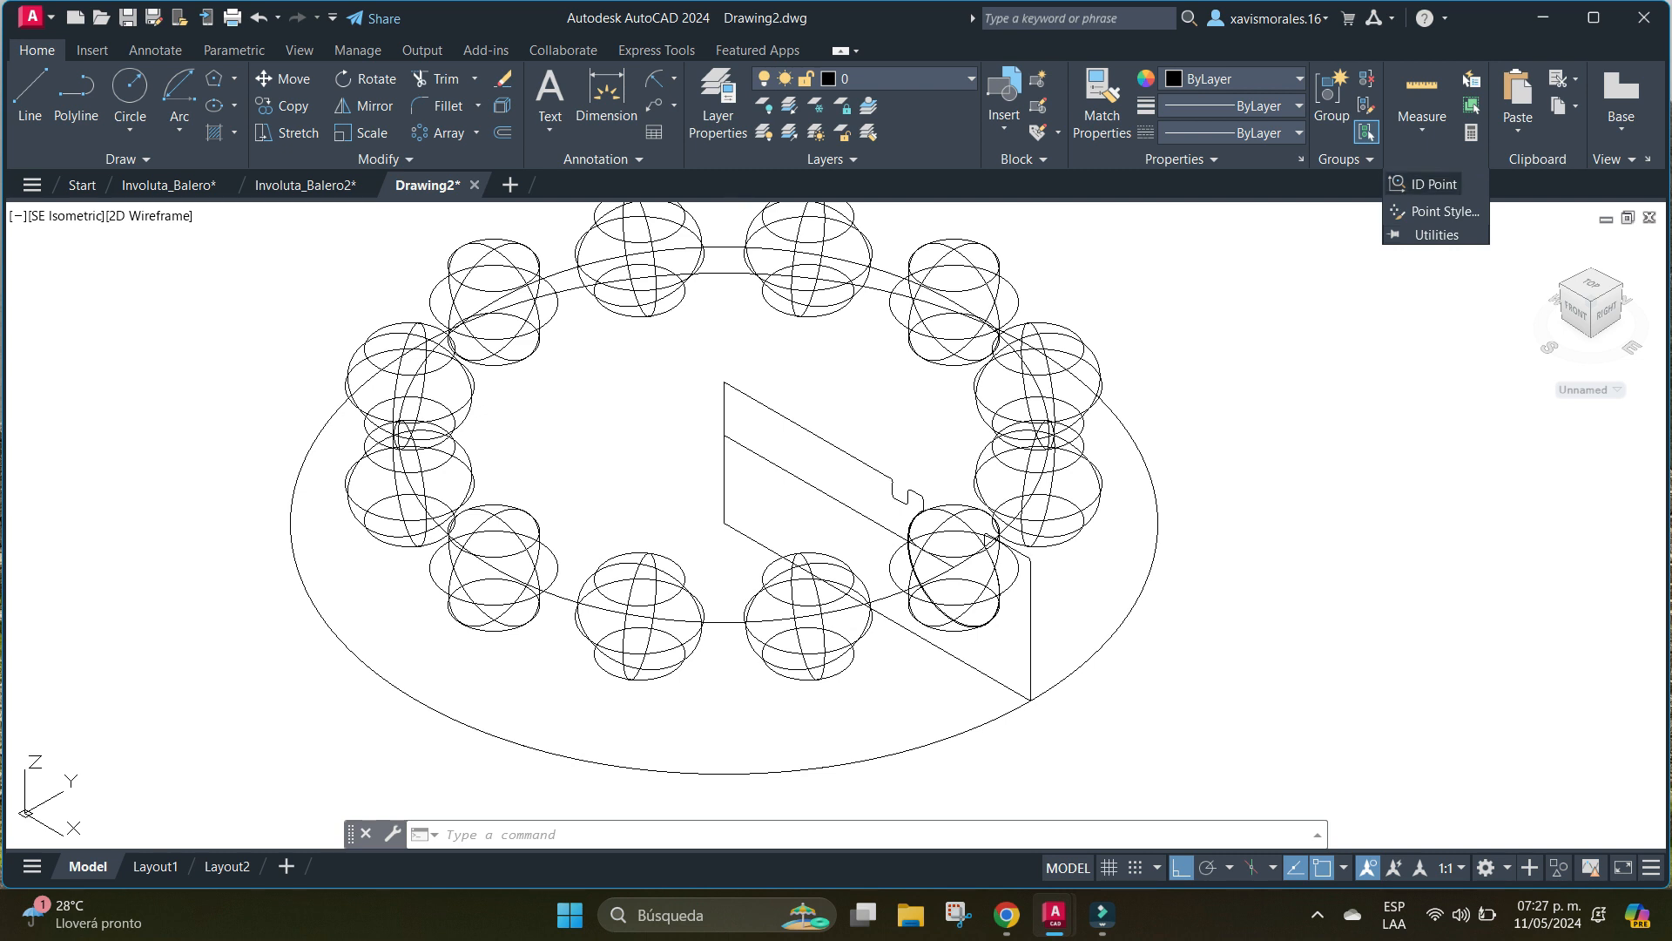
{"action": "left_click", "coordinate": [1442, 210]}
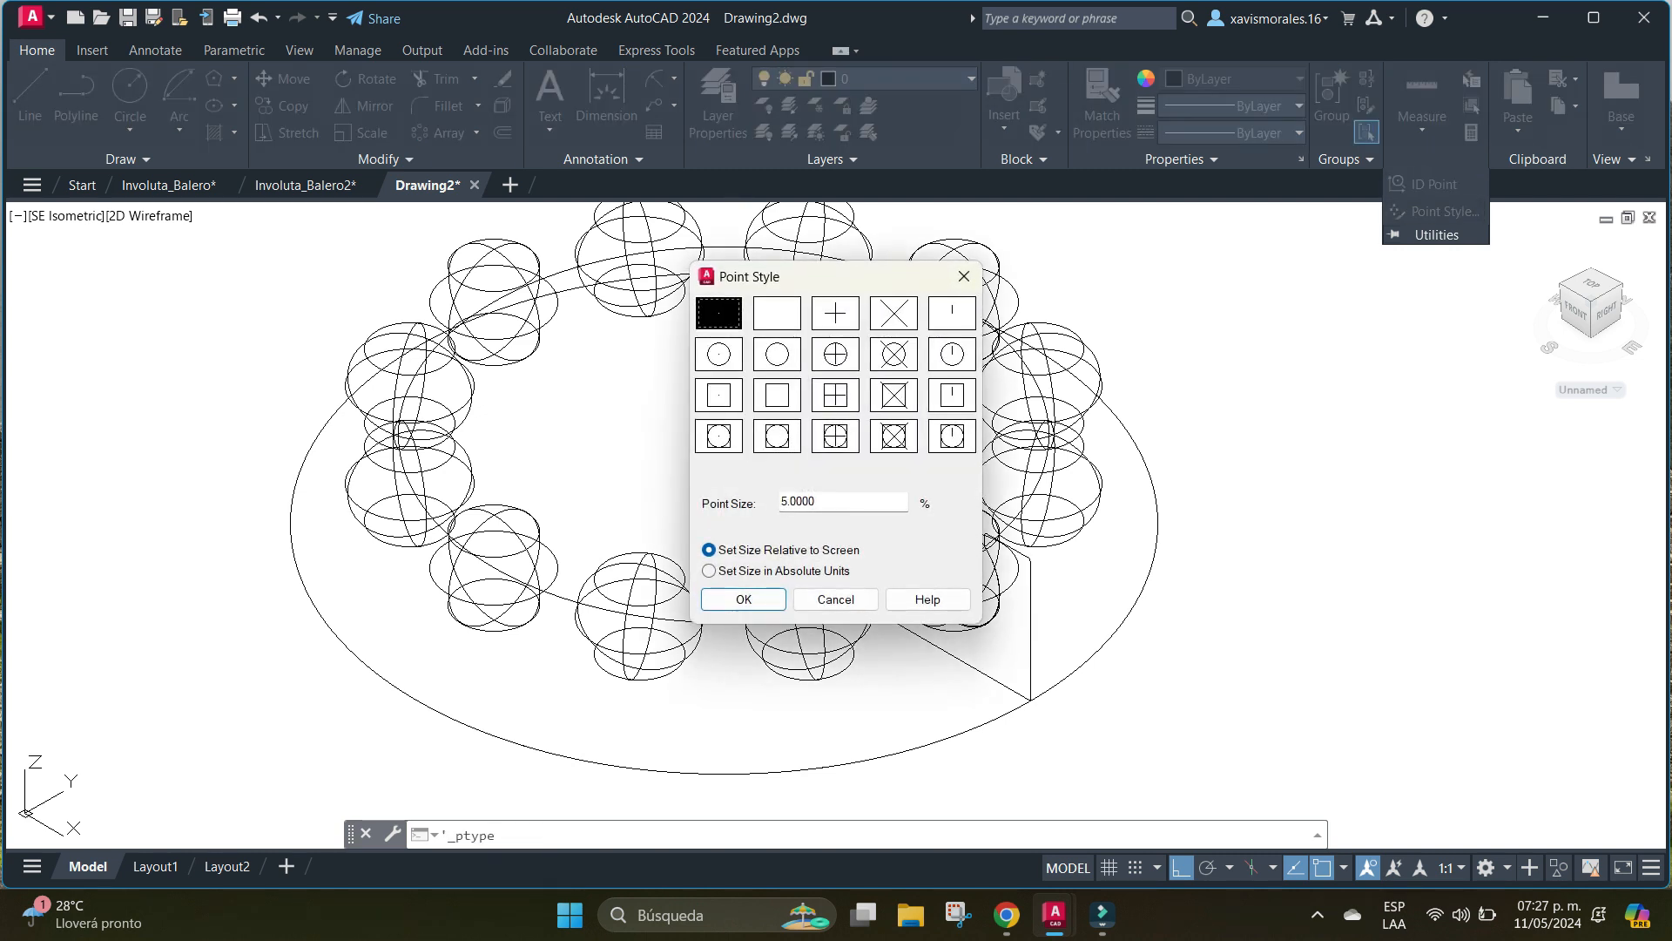
{"action": "left_click", "coordinate": [835, 354]}
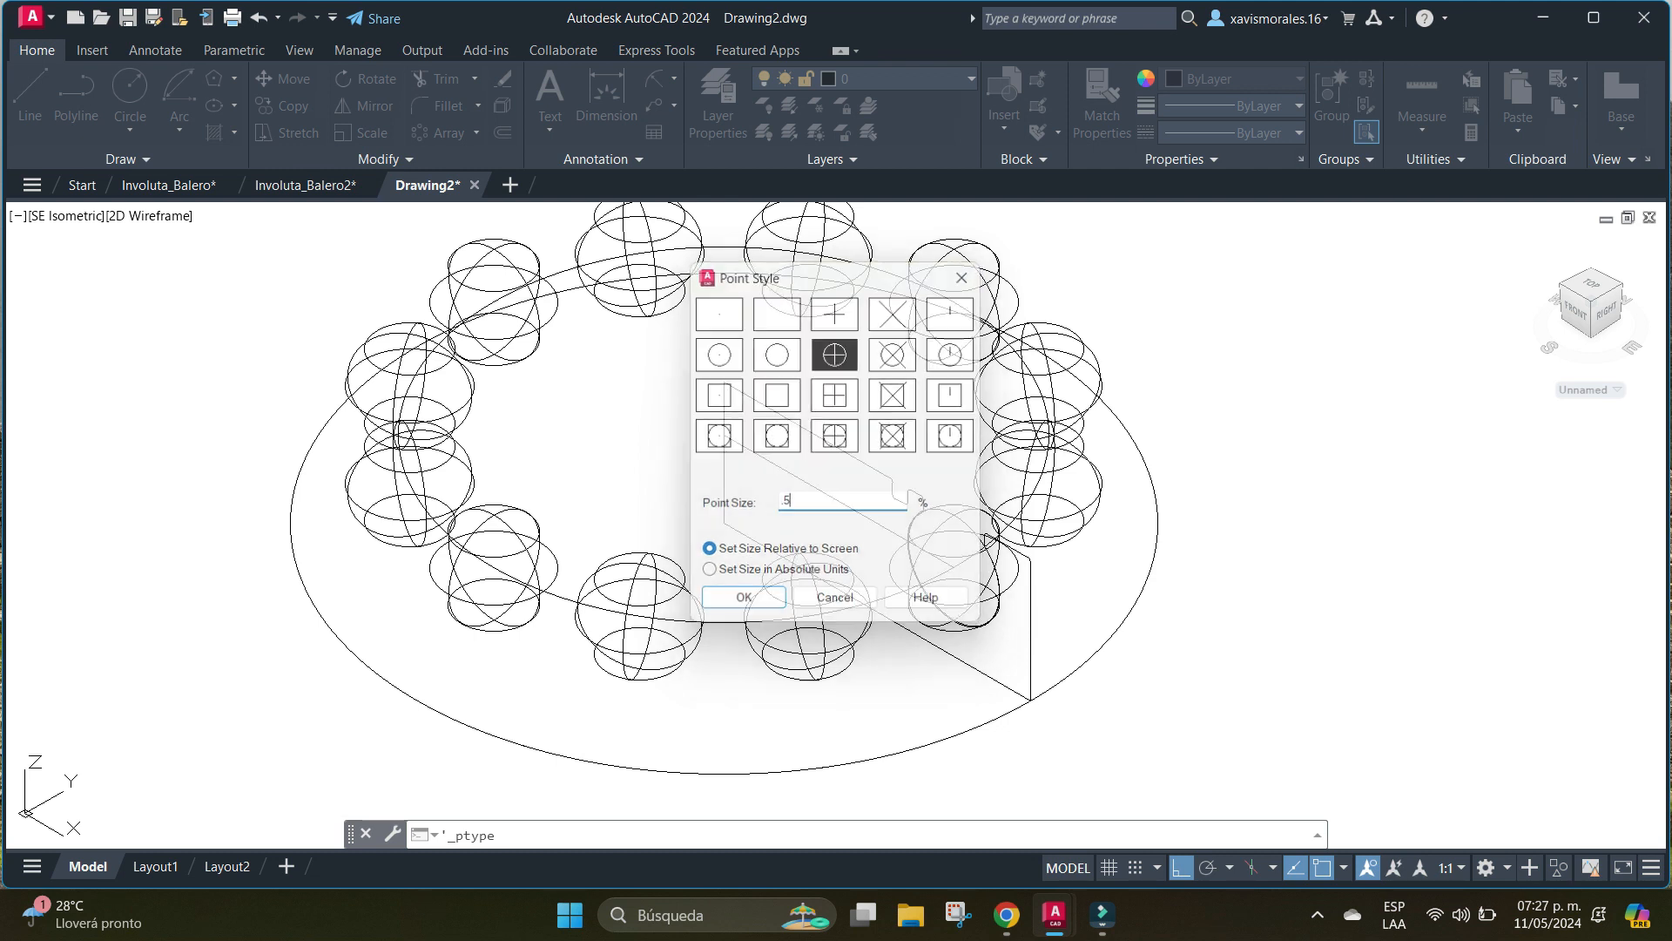
{"action": "key", "text": "Return"}
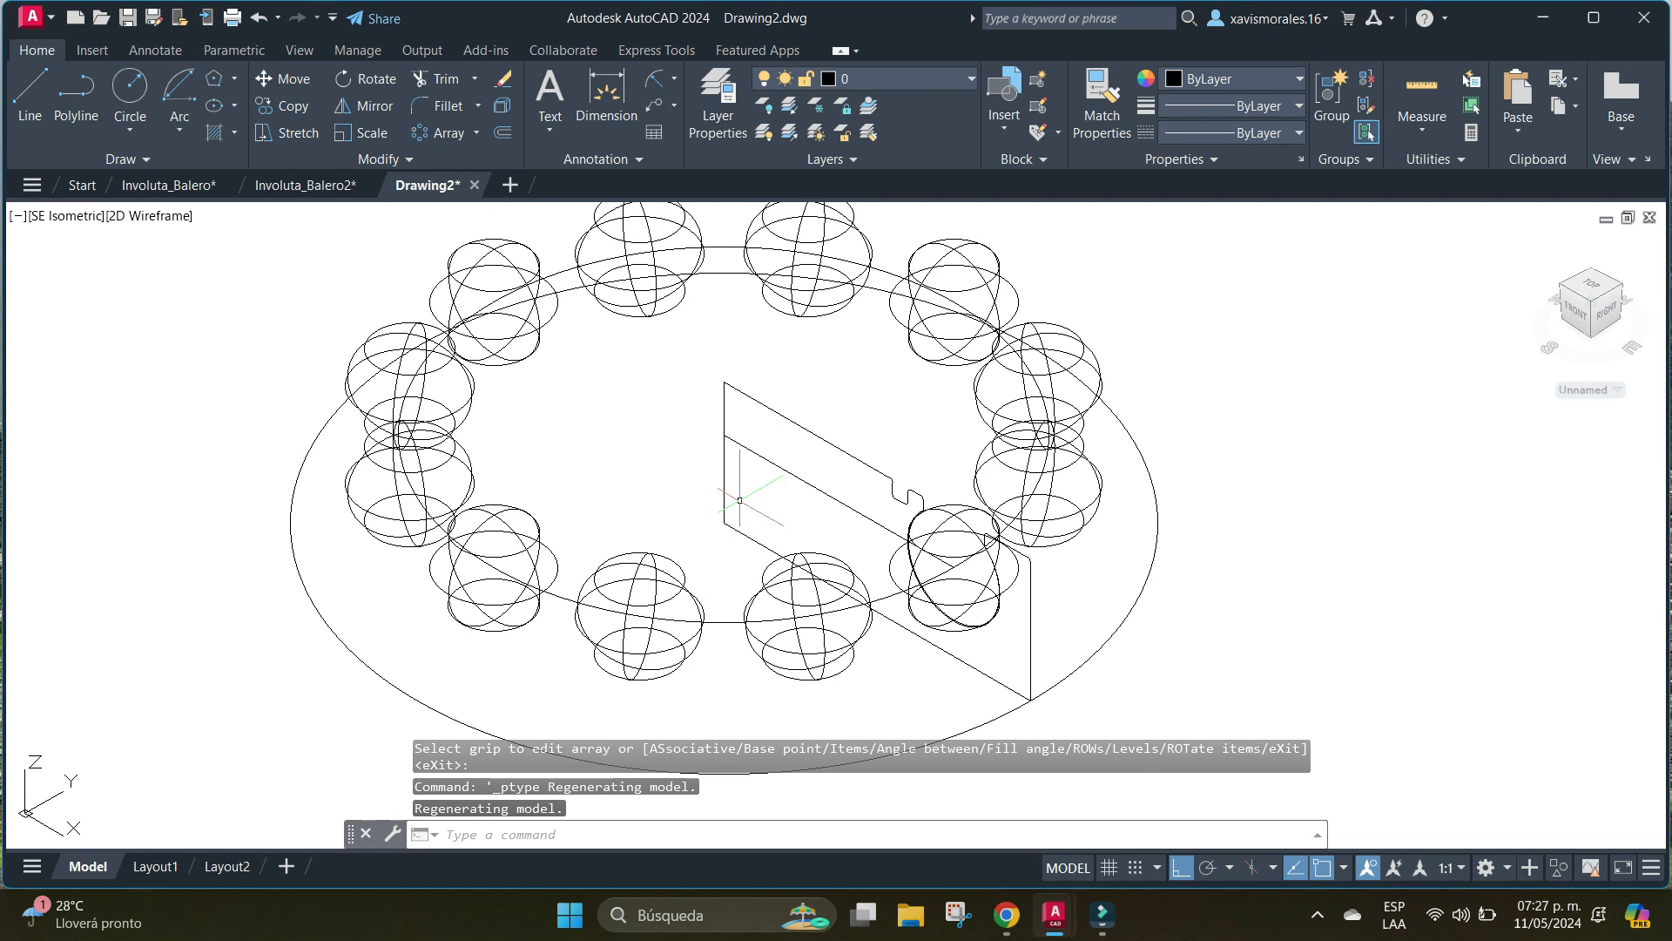
Place a point at the upper end of the section profile's inner vertical edge.
{"action": "type", "text": "PI"}
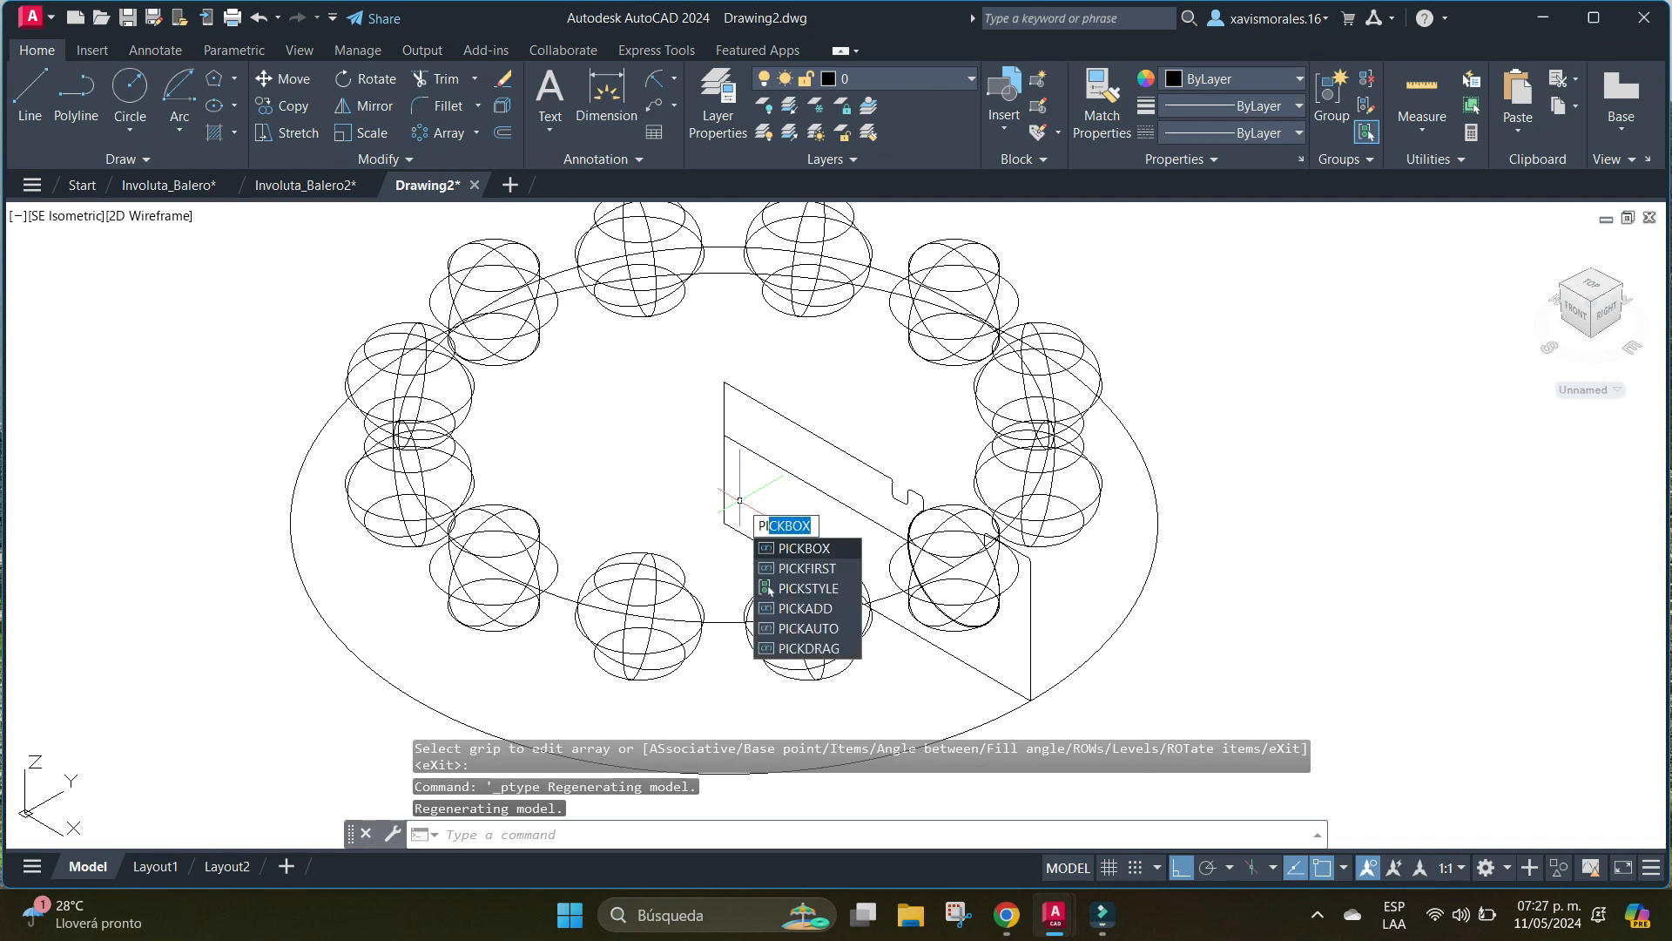
{"action": "key", "text": "BackSpace"}
{"action": "type", "text": "po"}
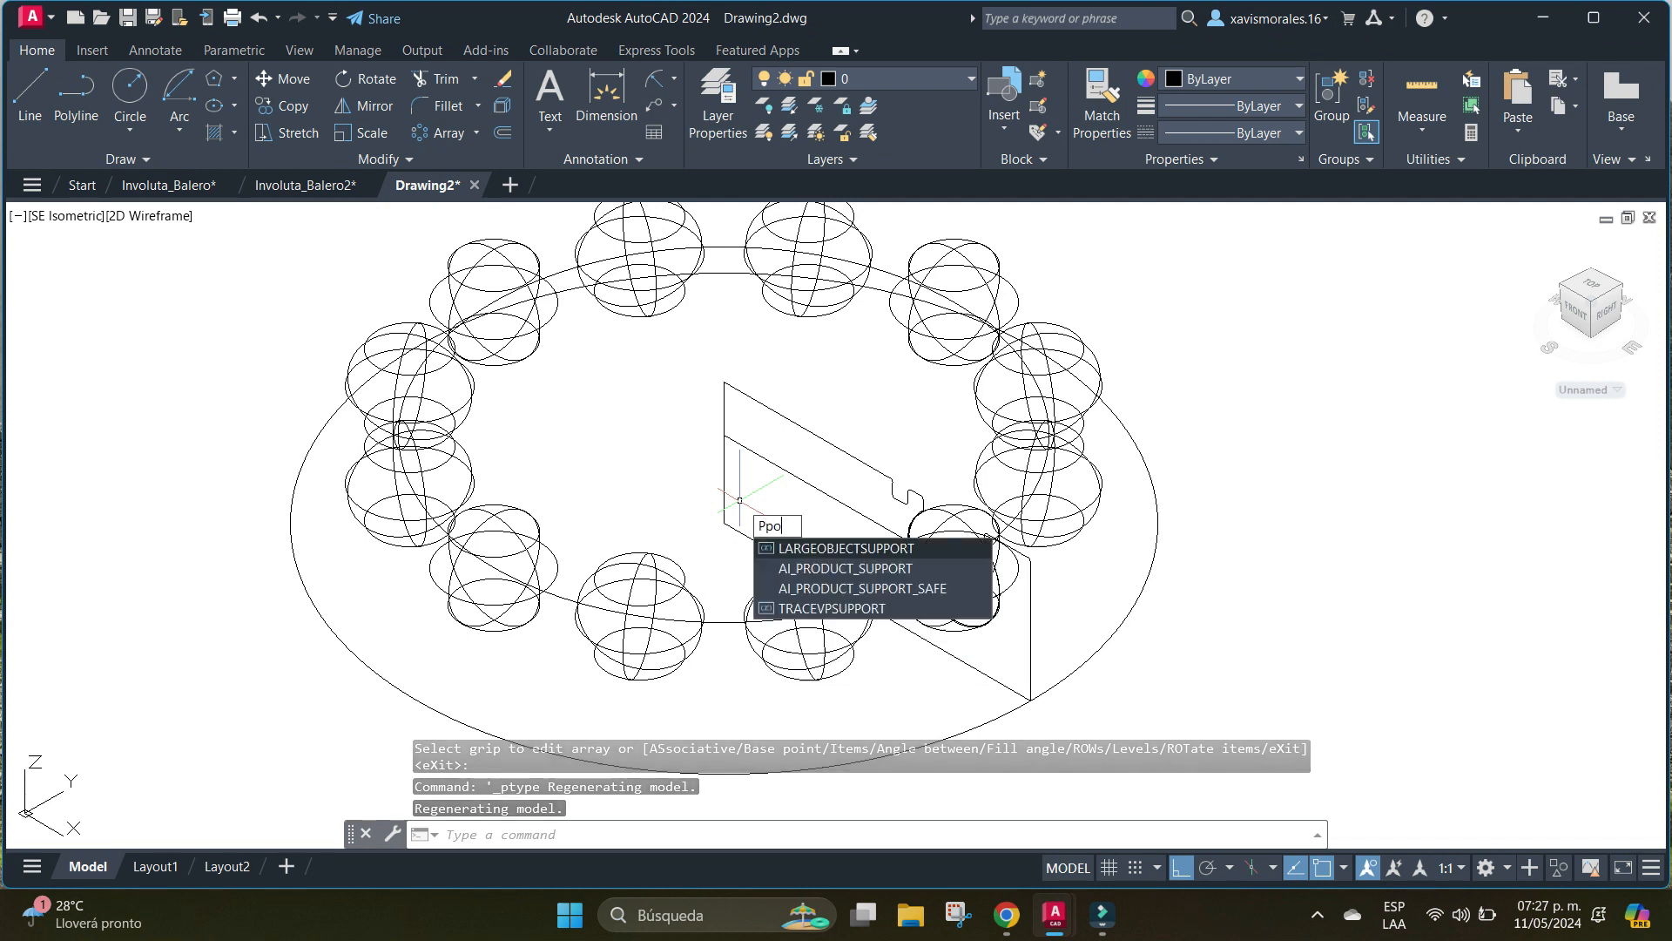
{"action": "key", "text": "BackSpace"}
{"action": "key", "text": "BackSpace"}
{"action": "type", "text": "OINT"}
{"action": "key", "text": "Return"}
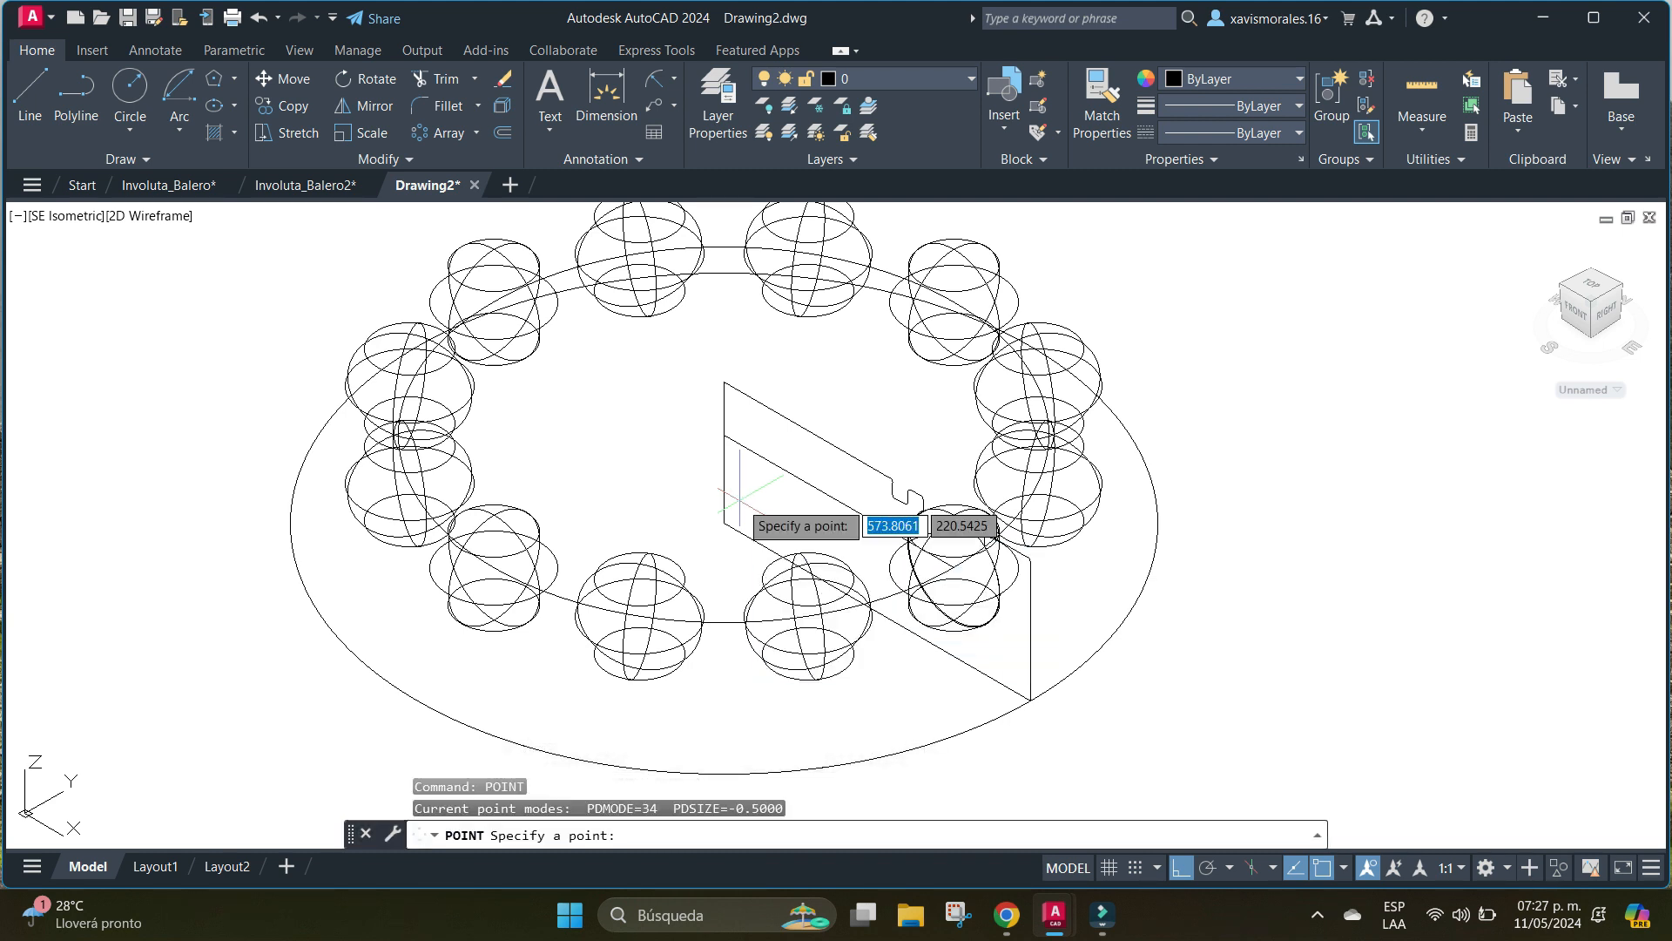
{"action": "left_click", "coordinate": [726, 383]}
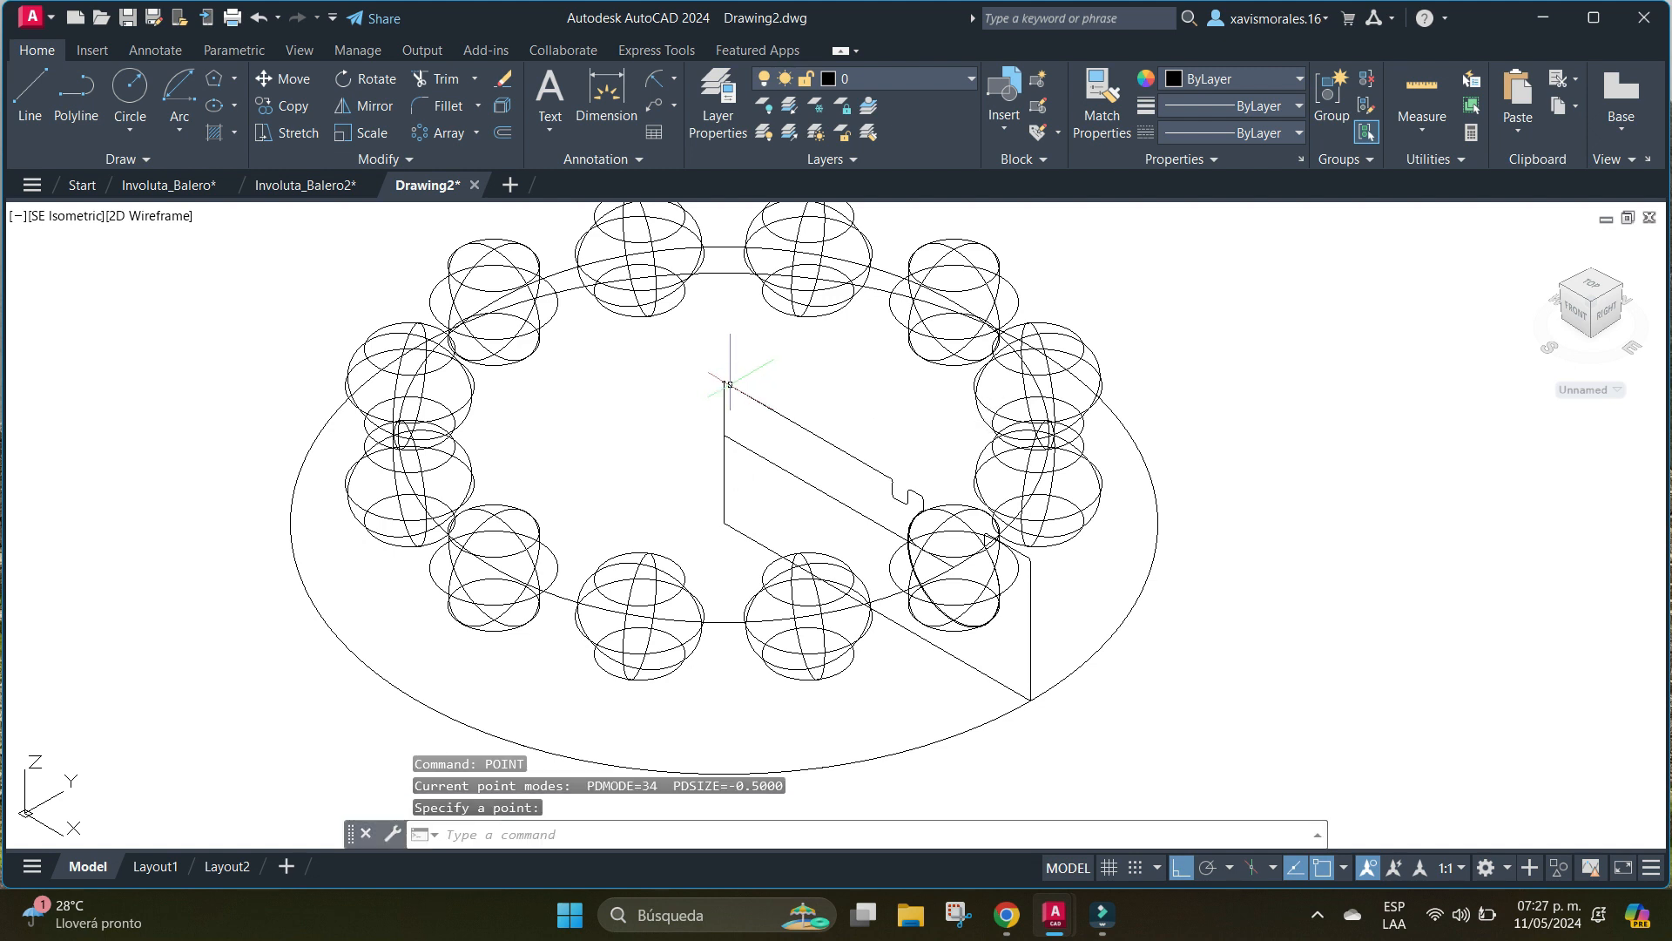
{"action": "scroll", "coordinate": [737, 369], "scroll_direction": "up", "scroll_amount": 4}
{"action": "scroll", "coordinate": [727, 399], "scroll_direction": "up", "scroll_amount": 2}
{"action": "scroll", "coordinate": [709, 418], "scroll_direction": "down", "scroll_amount": 8}
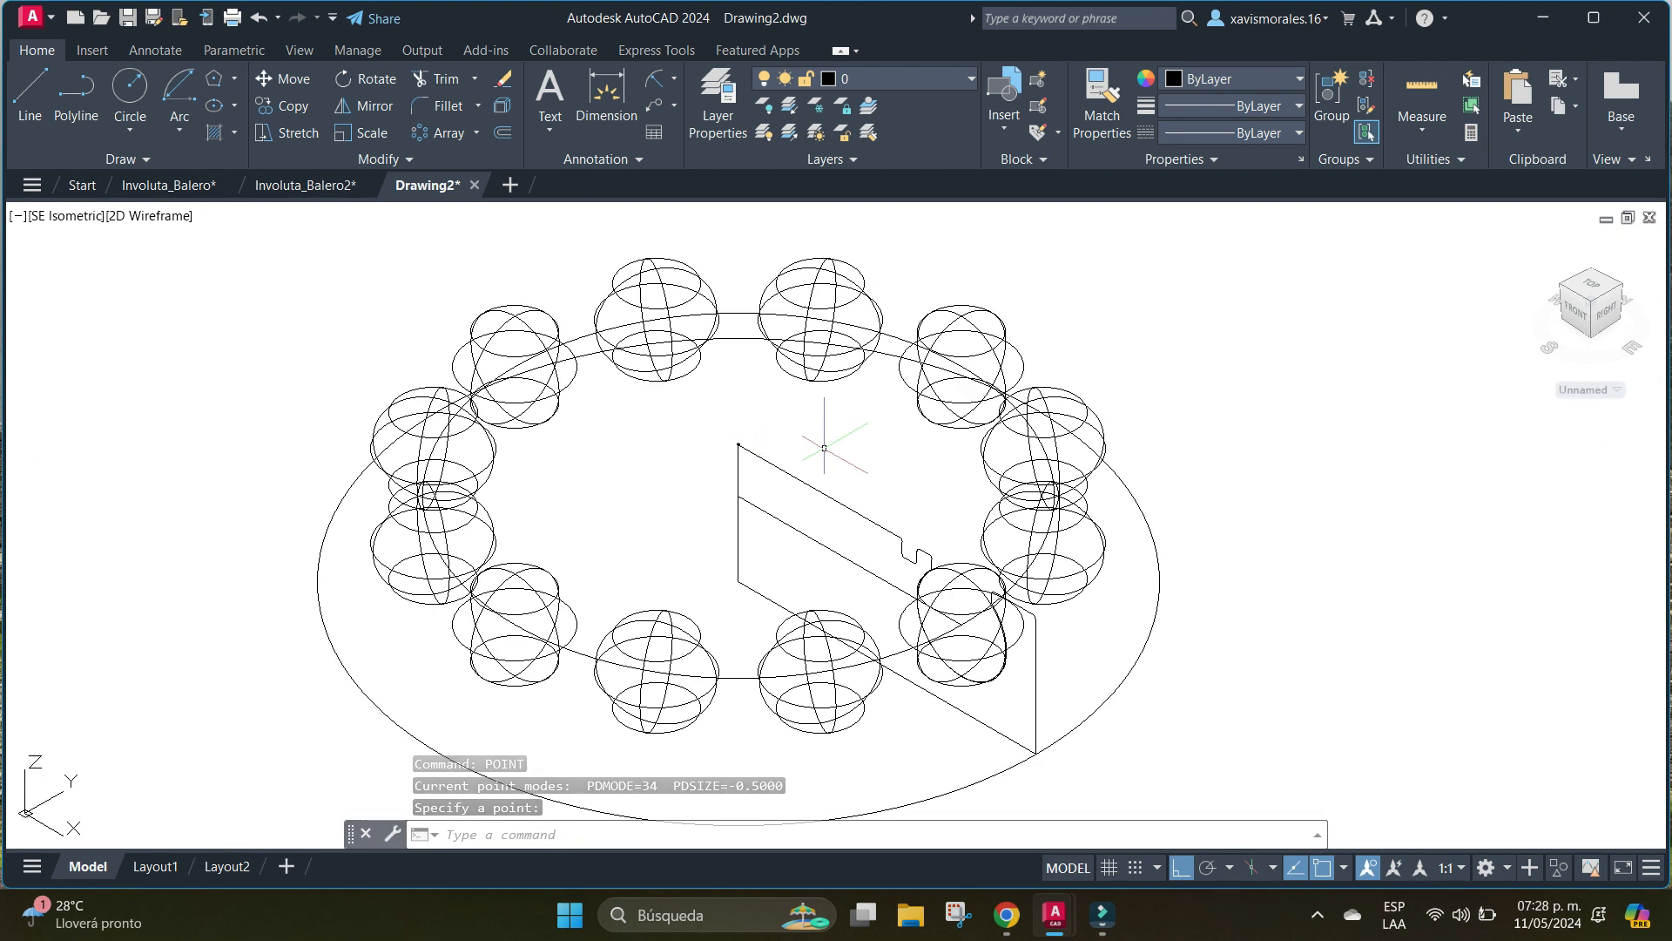
Sweep the closed section profile along the large lower circle to form the bearing rings.
{"action": "scroll", "coordinate": [826, 448], "scroll_direction": "up", "scroll_amount": 2}
{"action": "scroll", "coordinate": [850, 445], "scroll_direction": "down", "scroll_amount": 2}
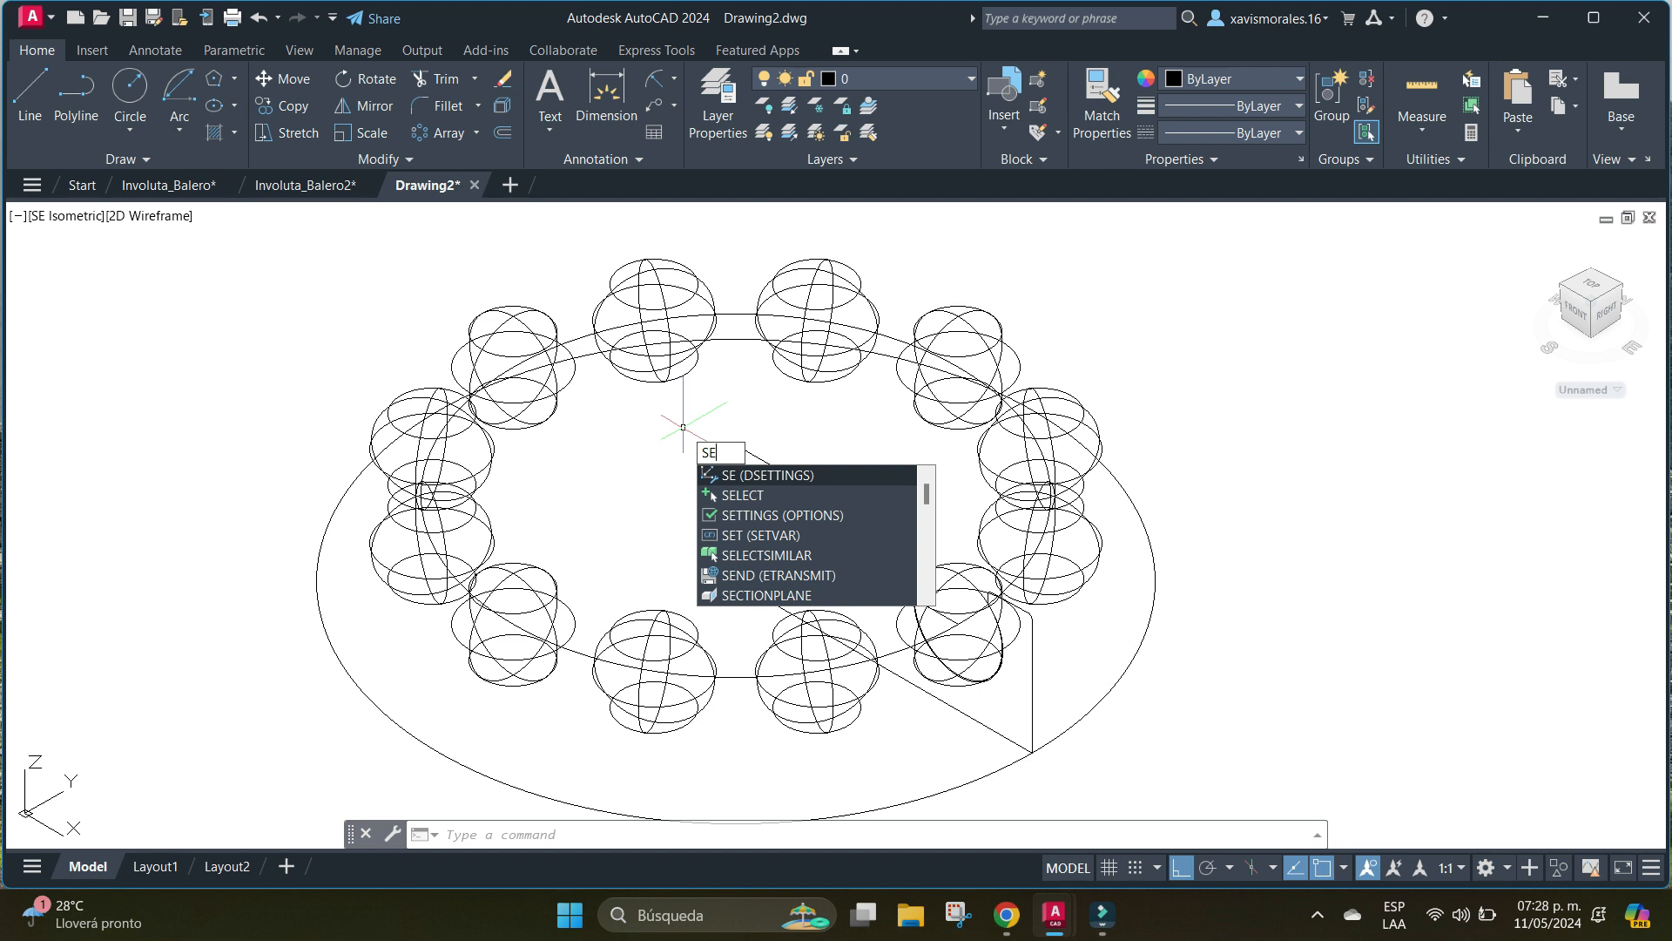
{"action": "key", "text": "BackSpace"}
{"action": "type", "text": "w"}
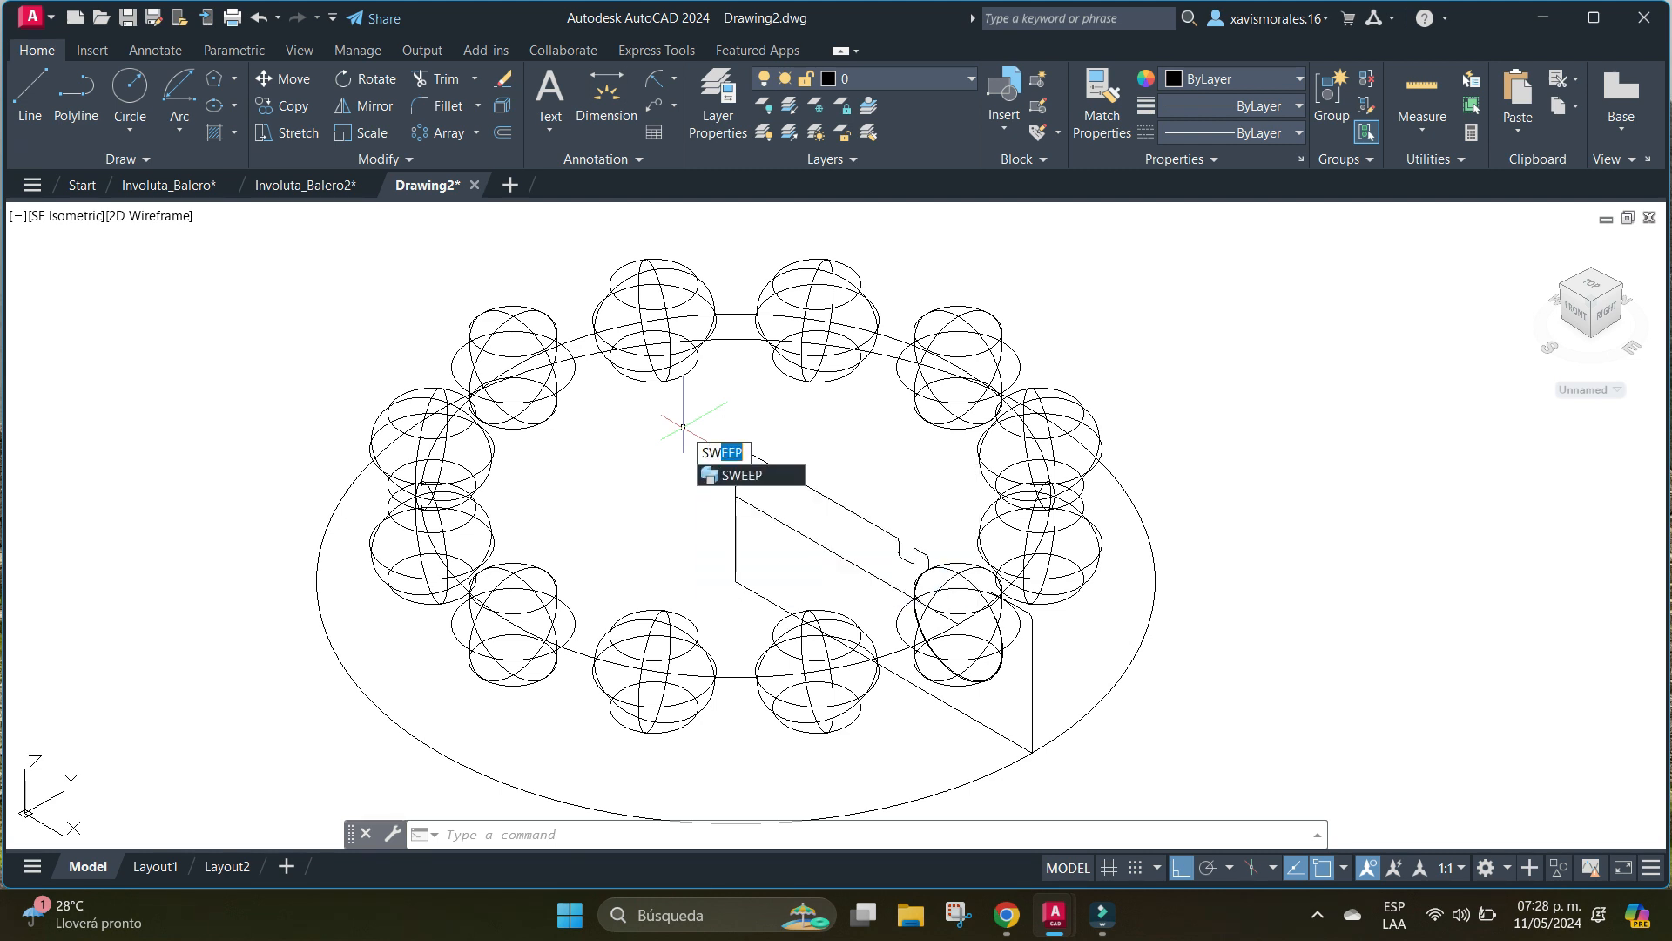
{"action": "key", "text": "Return"}
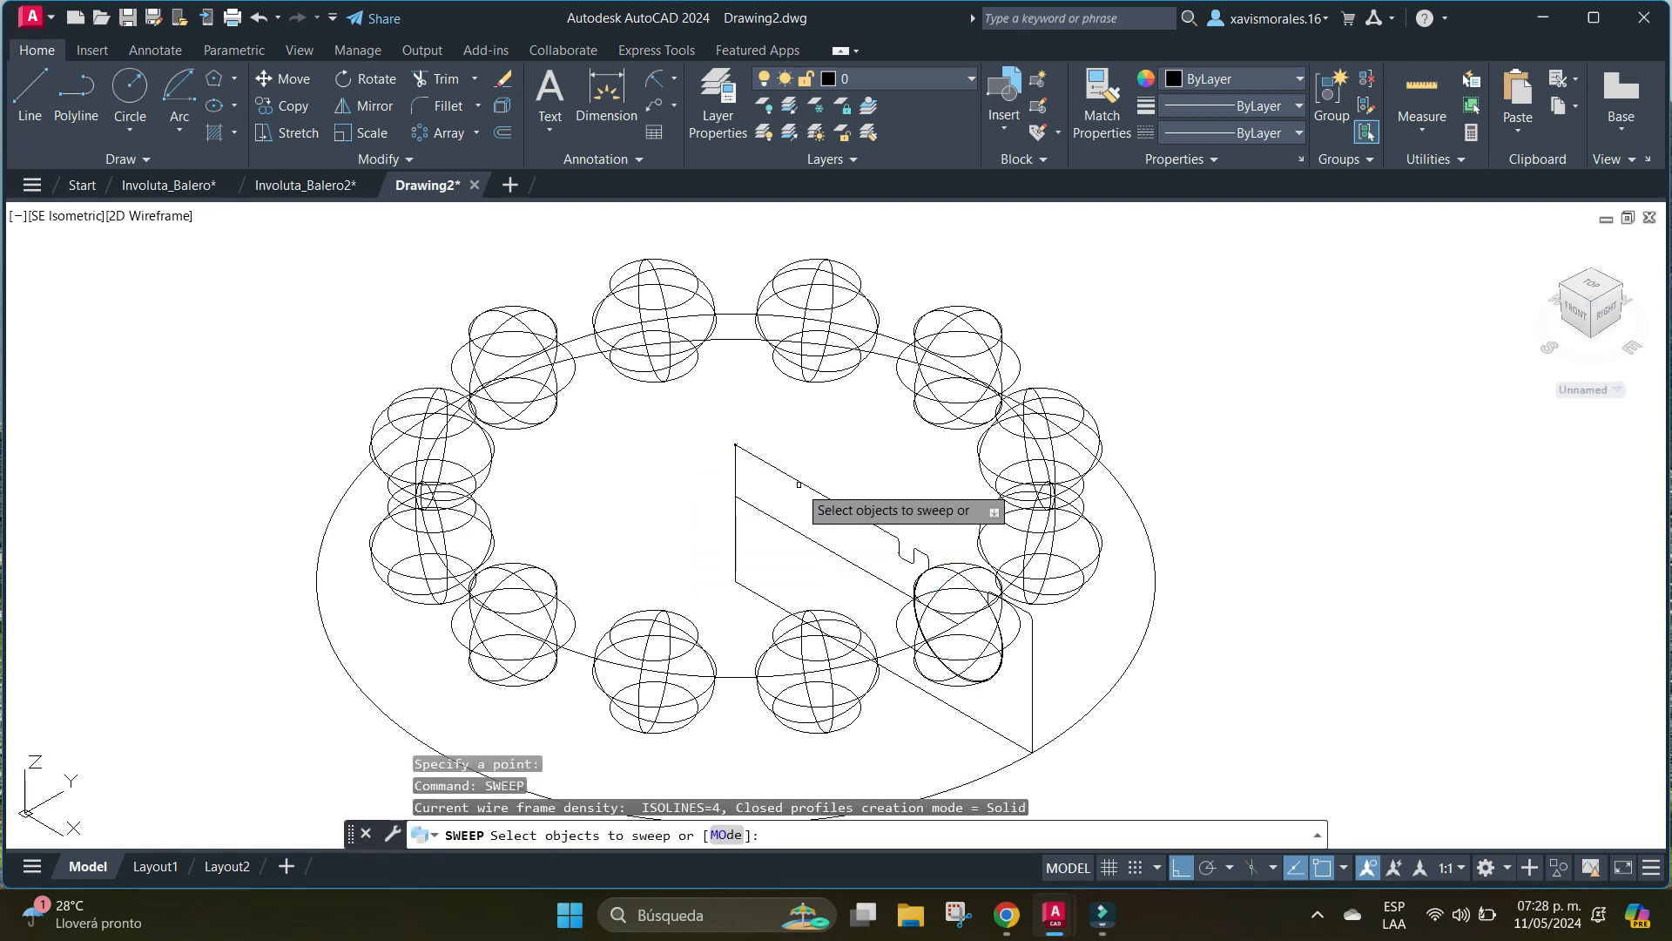
{"action": "left_click", "coordinate": [803, 482]}
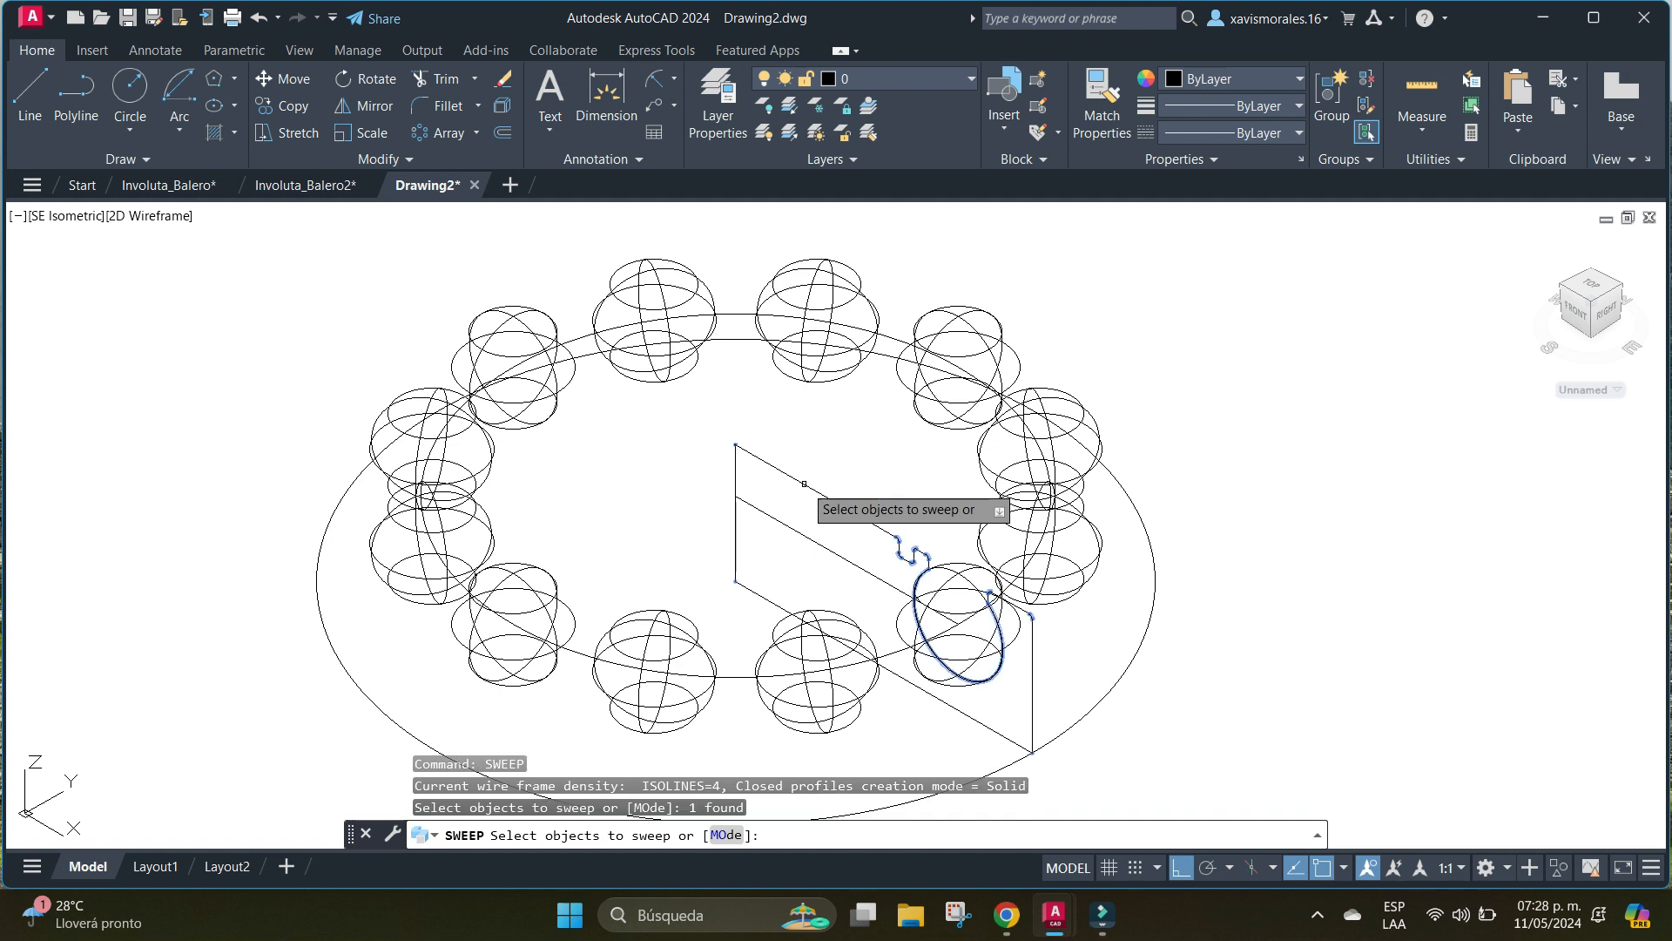
{"action": "key", "text": "Return"}
{"action": "left_click", "coordinate": [1124, 672]}
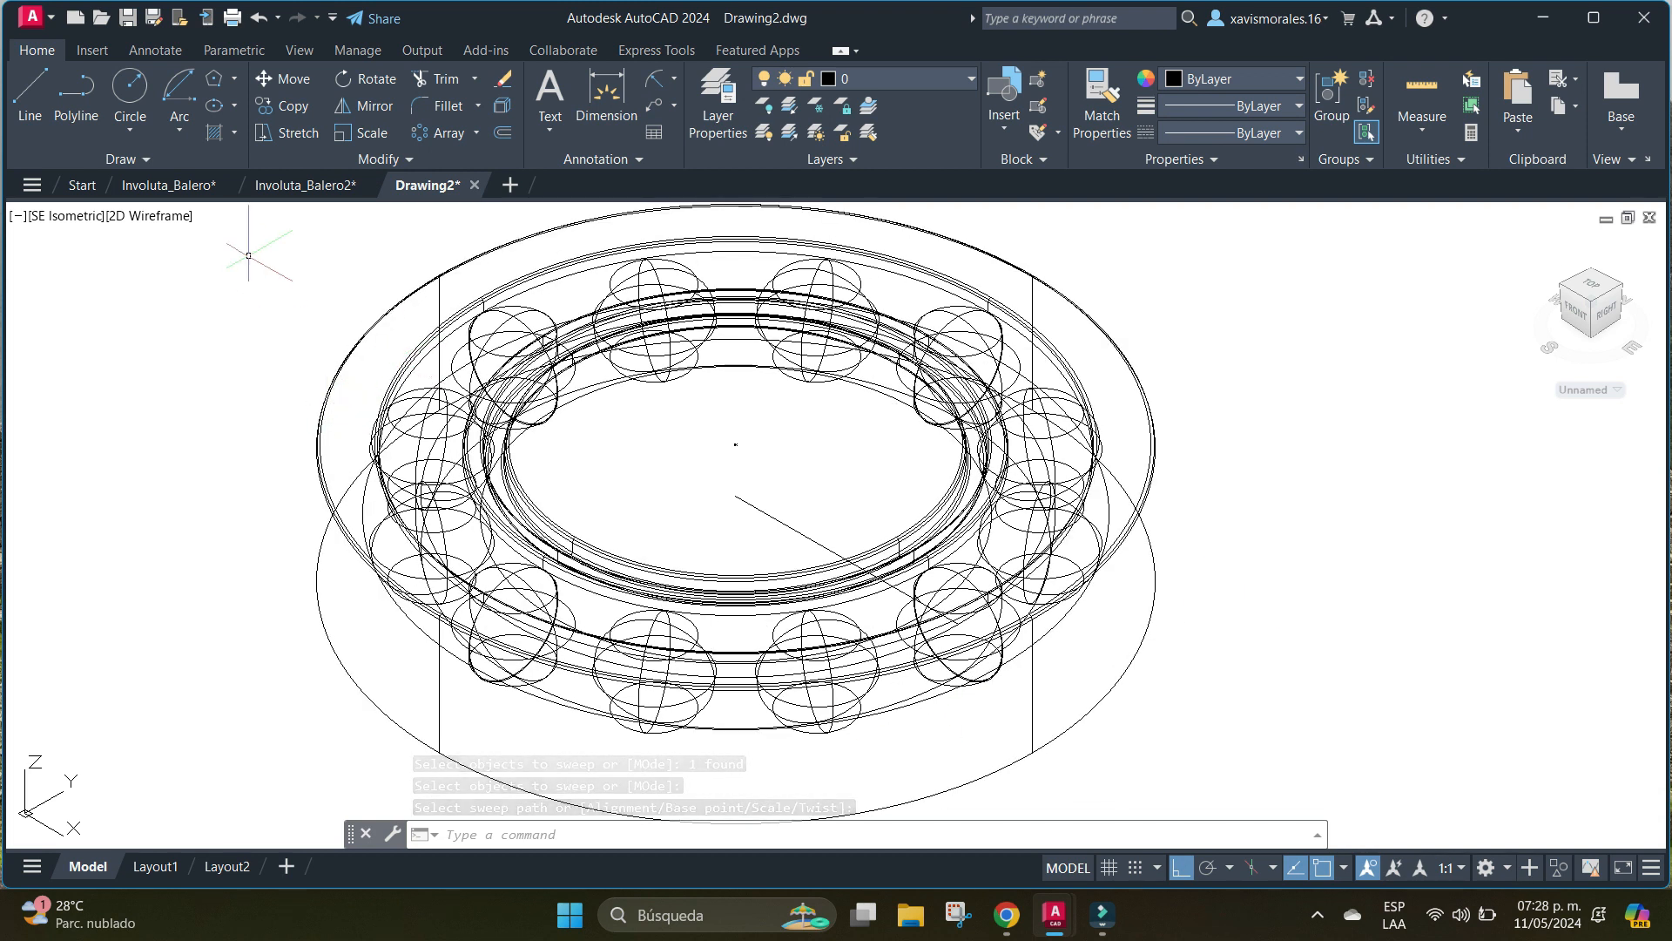
Examine the swept bearing in the Conceptual visual style and return the display to 2D Wireframe.
{"action": "left_click", "coordinate": [149, 215]}
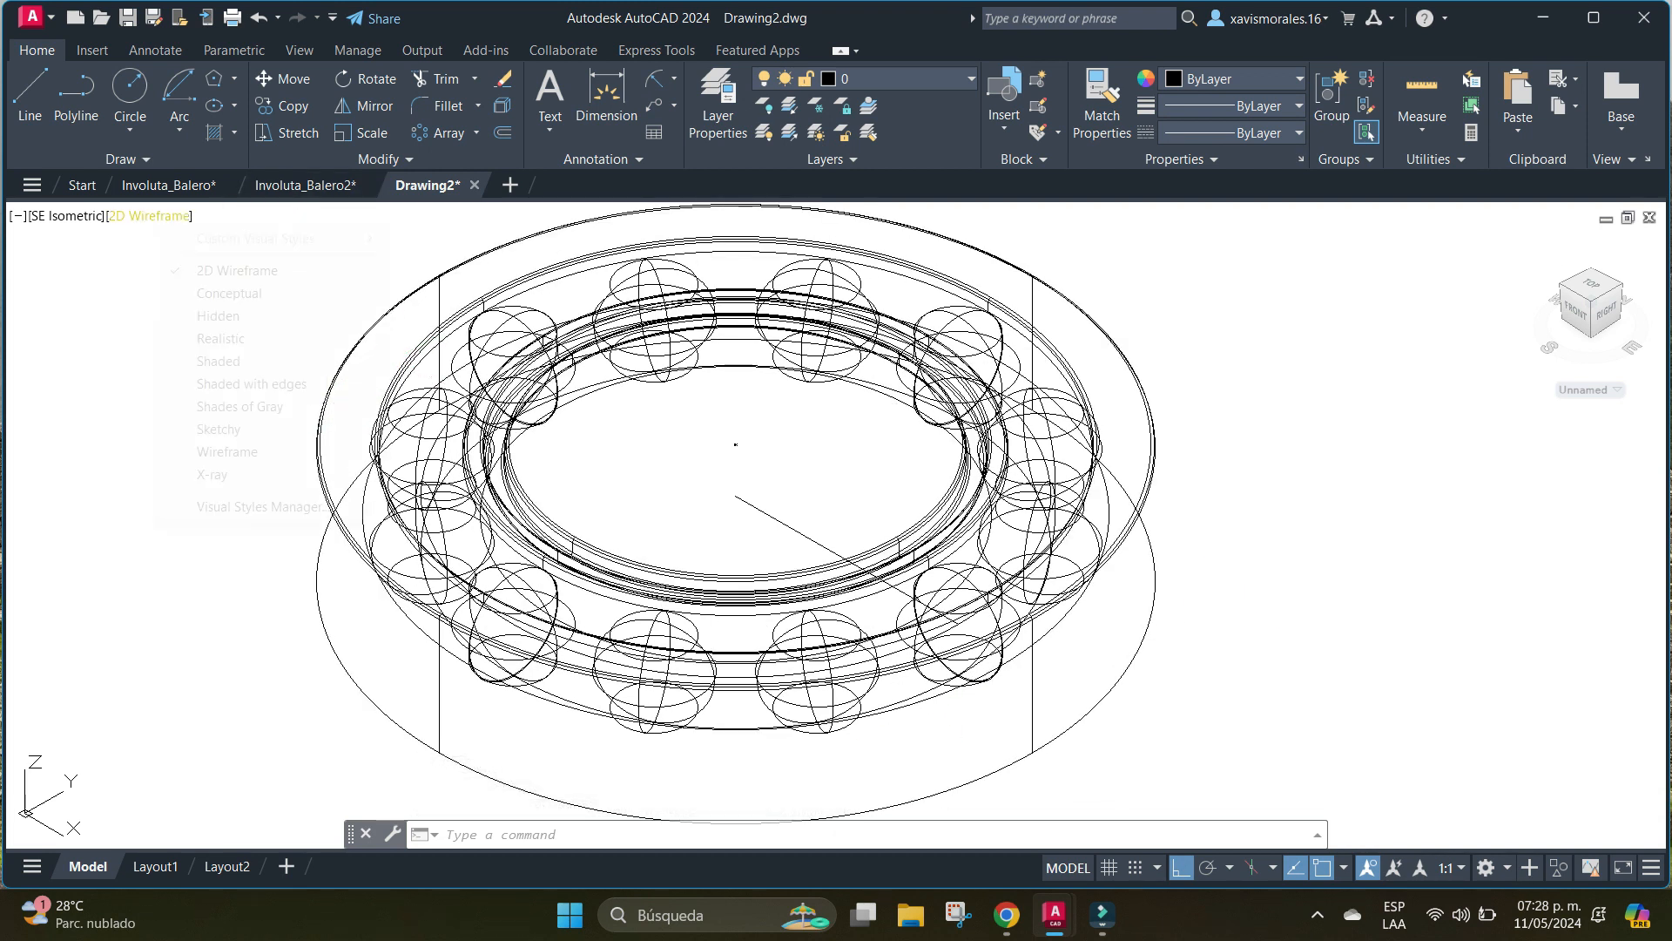
{"action": "left_click", "coordinate": [229, 292]}
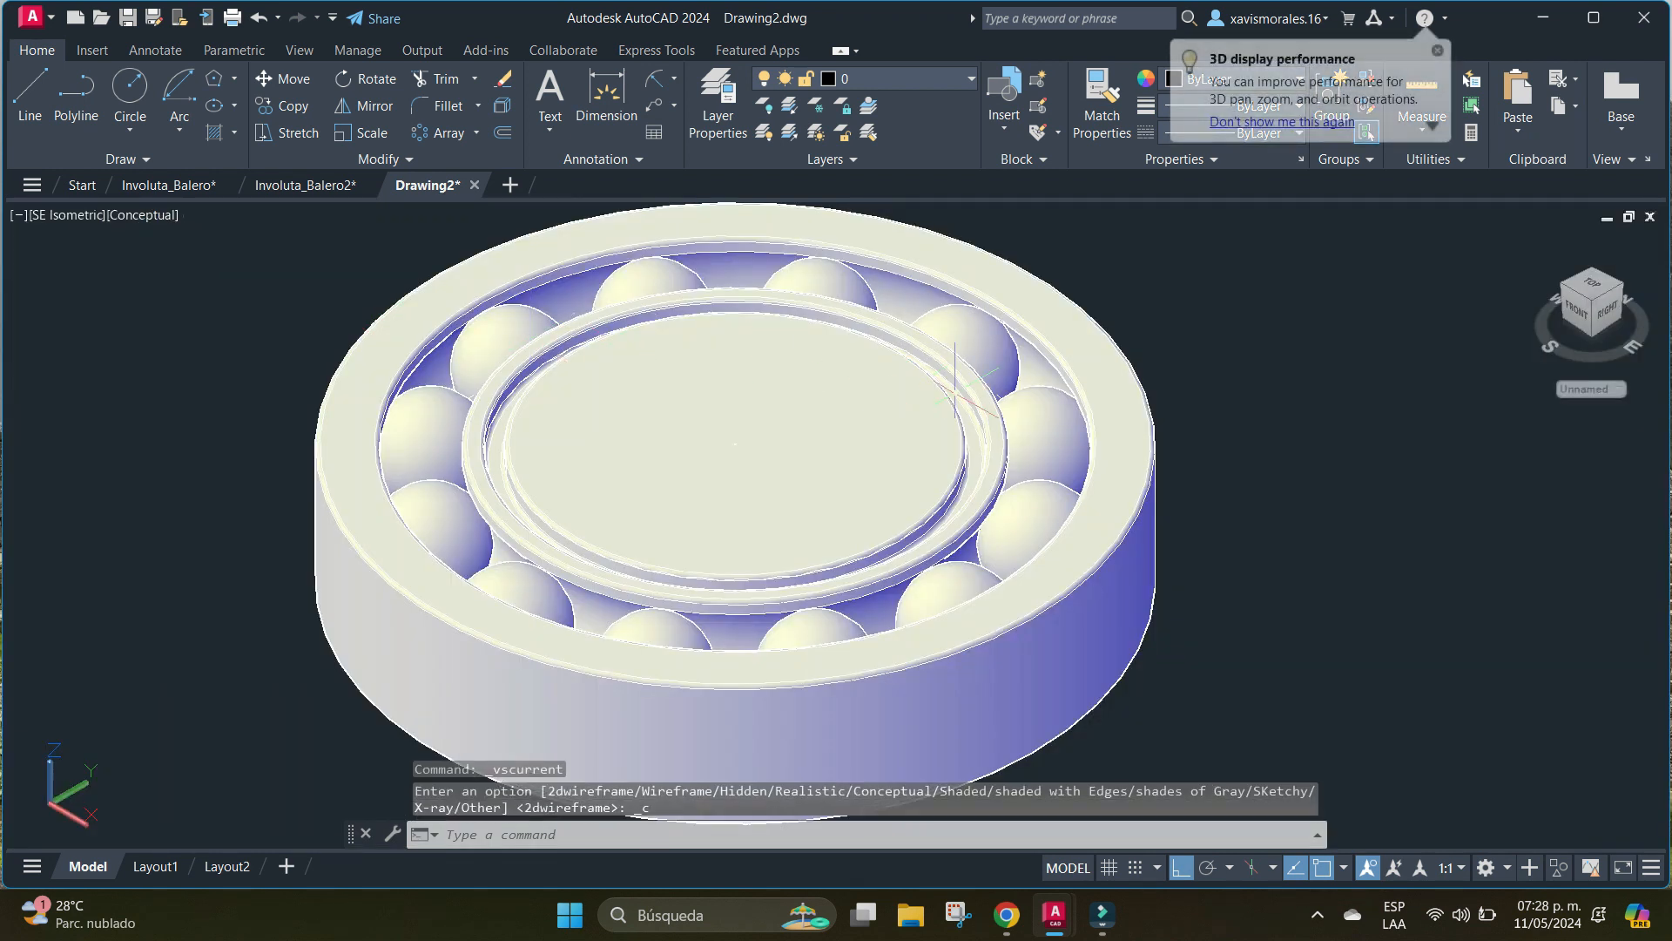
{"action": "scroll", "coordinate": [821, 421], "scroll_direction": "up", "scroll_amount": 7}
{"action": "scroll", "coordinate": [823, 419], "scroll_direction": "down", "scroll_amount": 9}
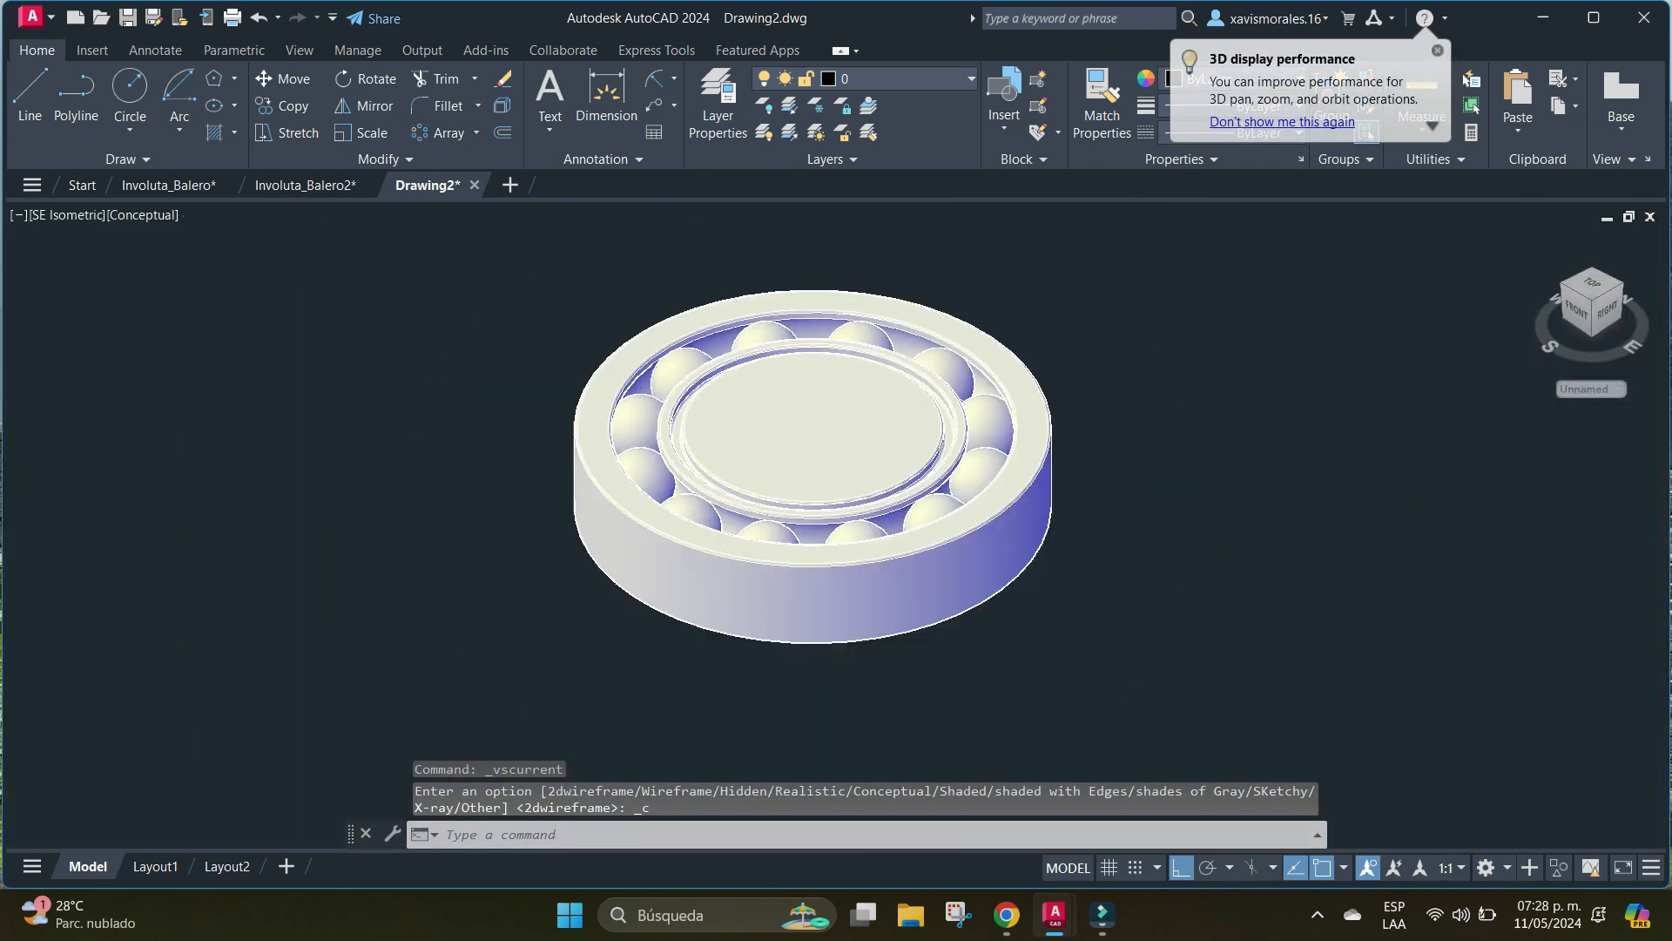
{"action": "scroll", "coordinate": [824, 418], "scroll_direction": "up", "scroll_amount": 2}
{"action": "scroll", "coordinate": [824, 418], "scroll_direction": "up", "scroll_amount": 2}
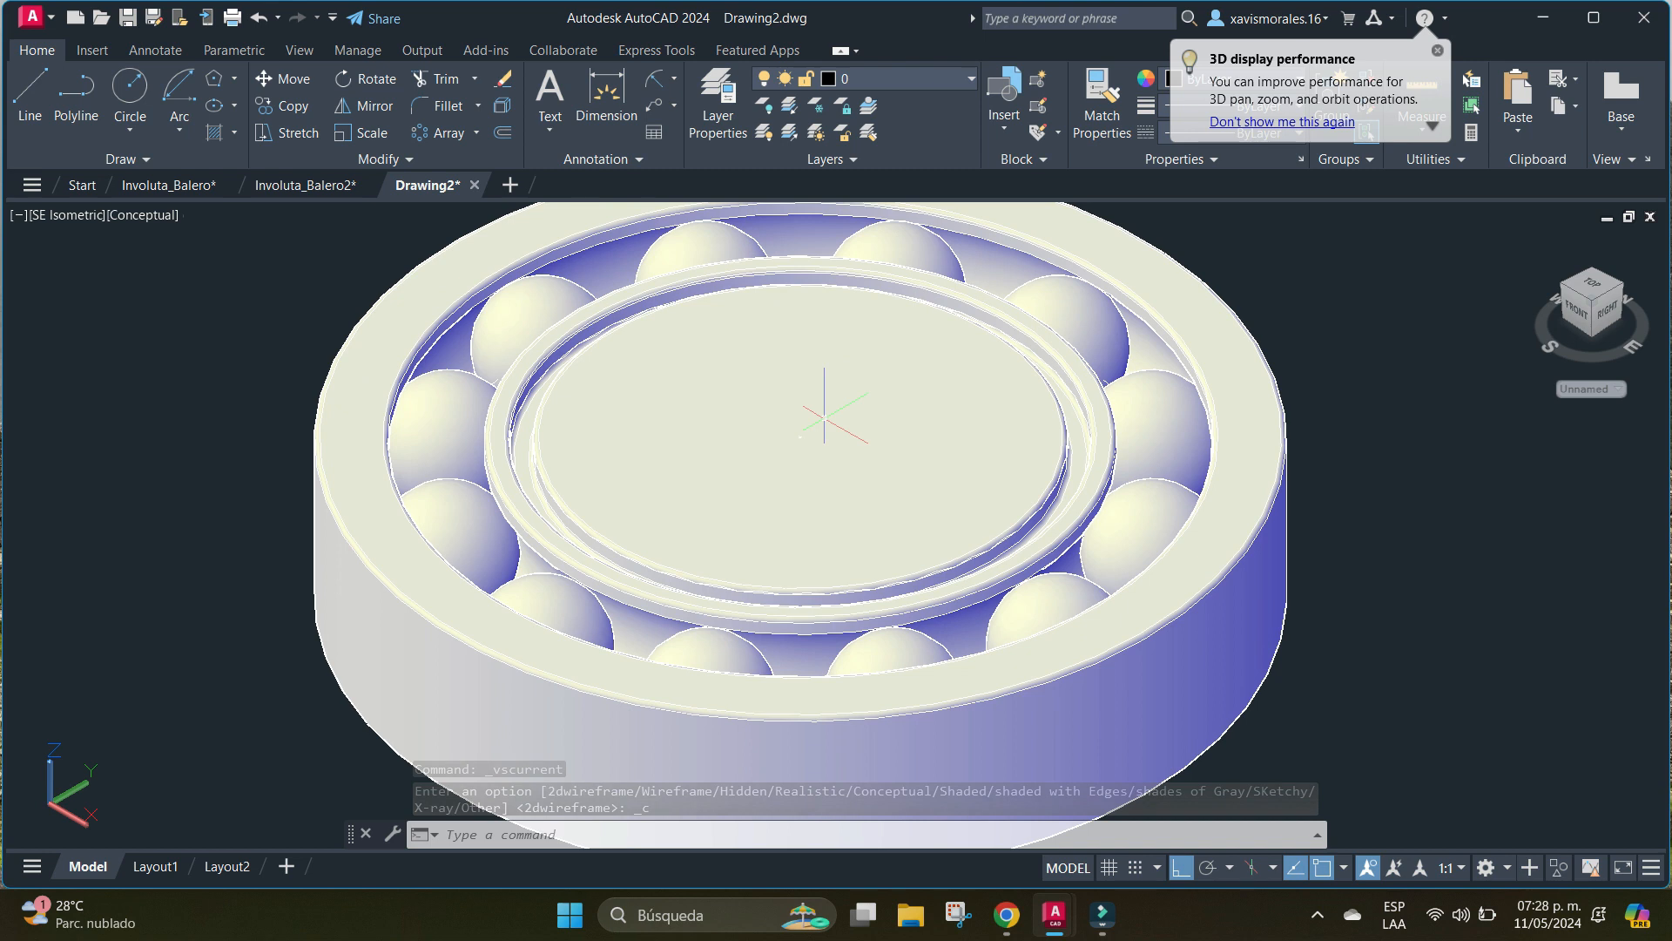
{"action": "left_click", "coordinate": [144, 214]}
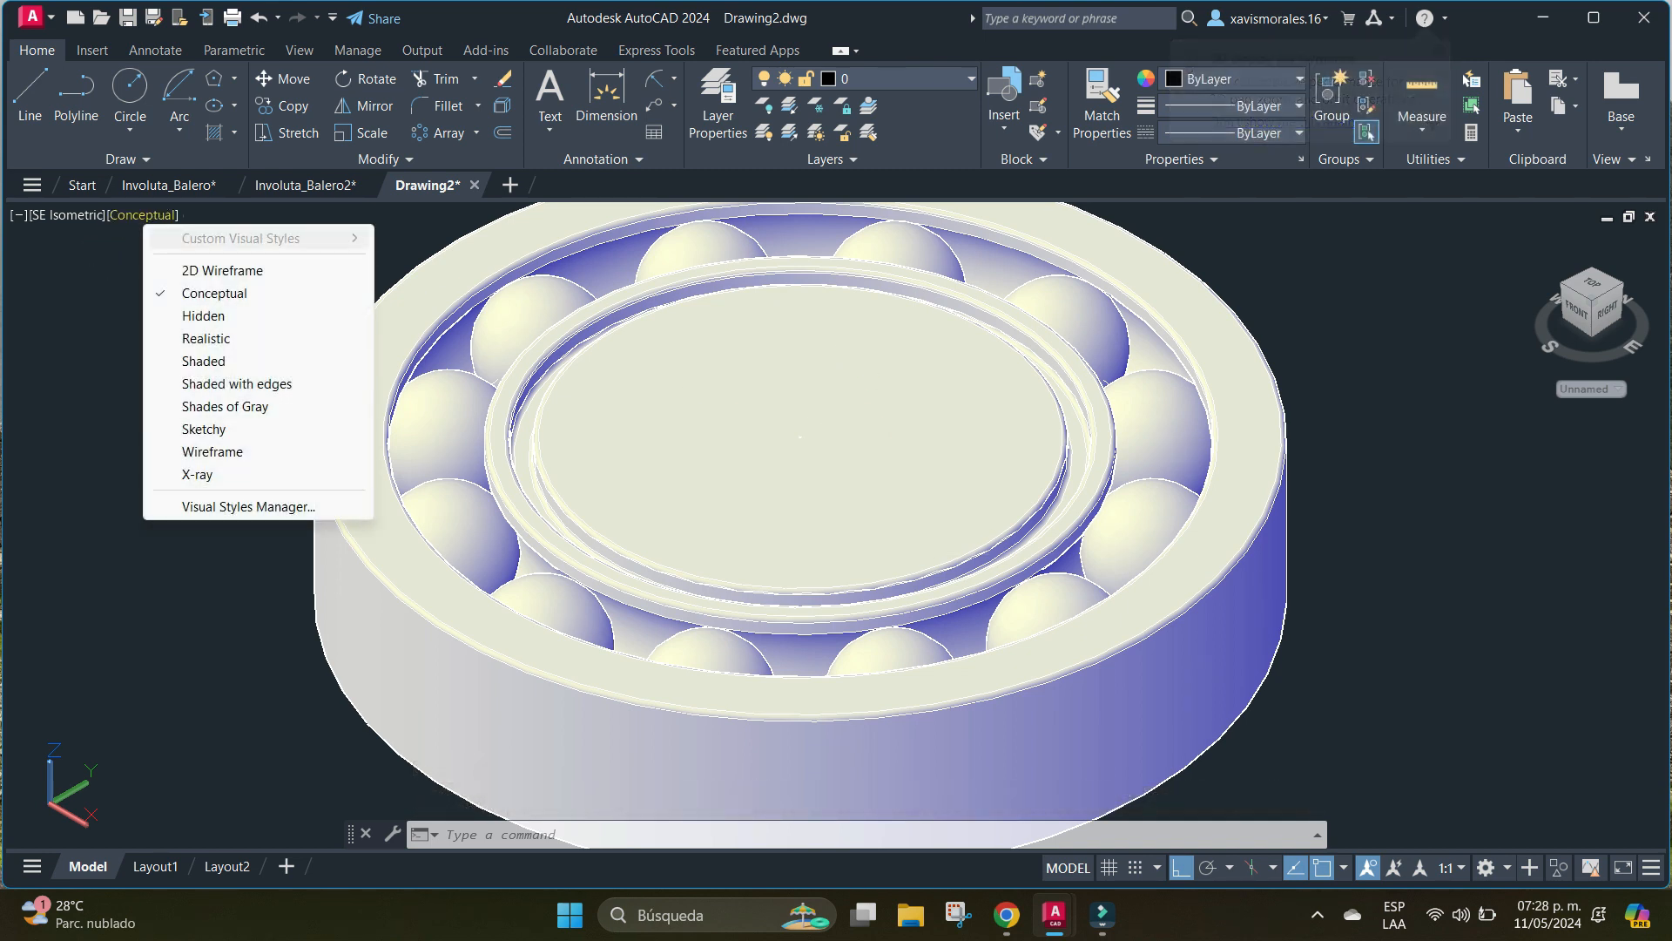
{"action": "left_click", "coordinate": [222, 270]}
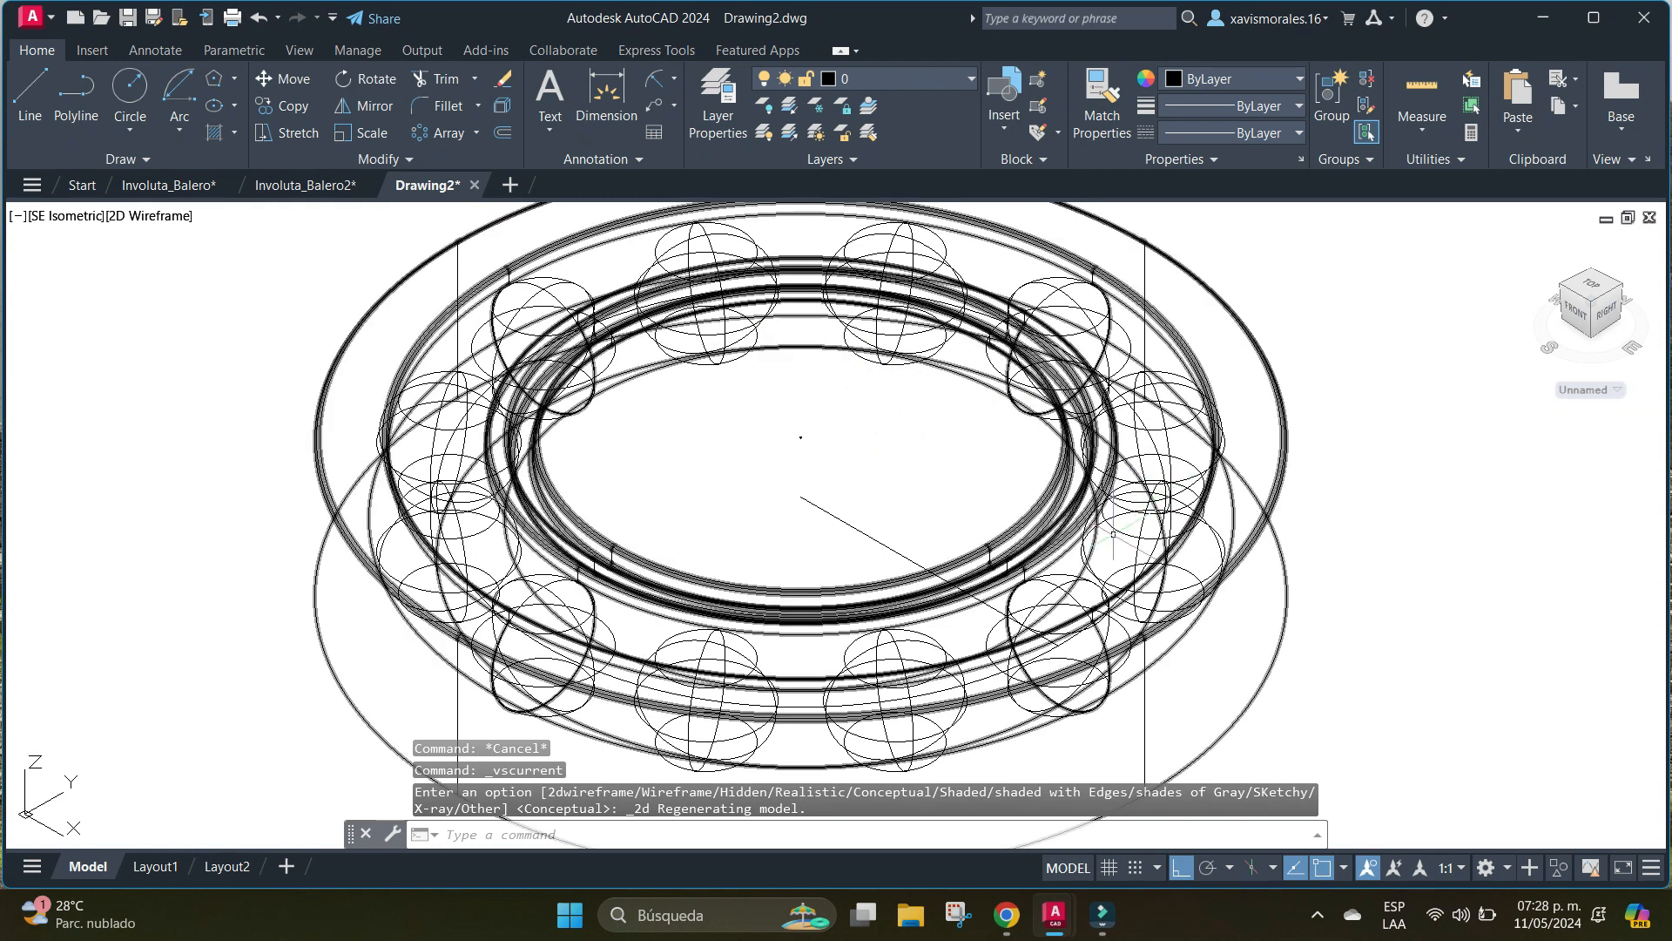
{"action": "scroll", "coordinate": [779, 446], "scroll_direction": "up", "scroll_amount": 6}
{"action": "scroll", "coordinate": [779, 446], "scroll_direction": "down", "scroll_amount": 6}
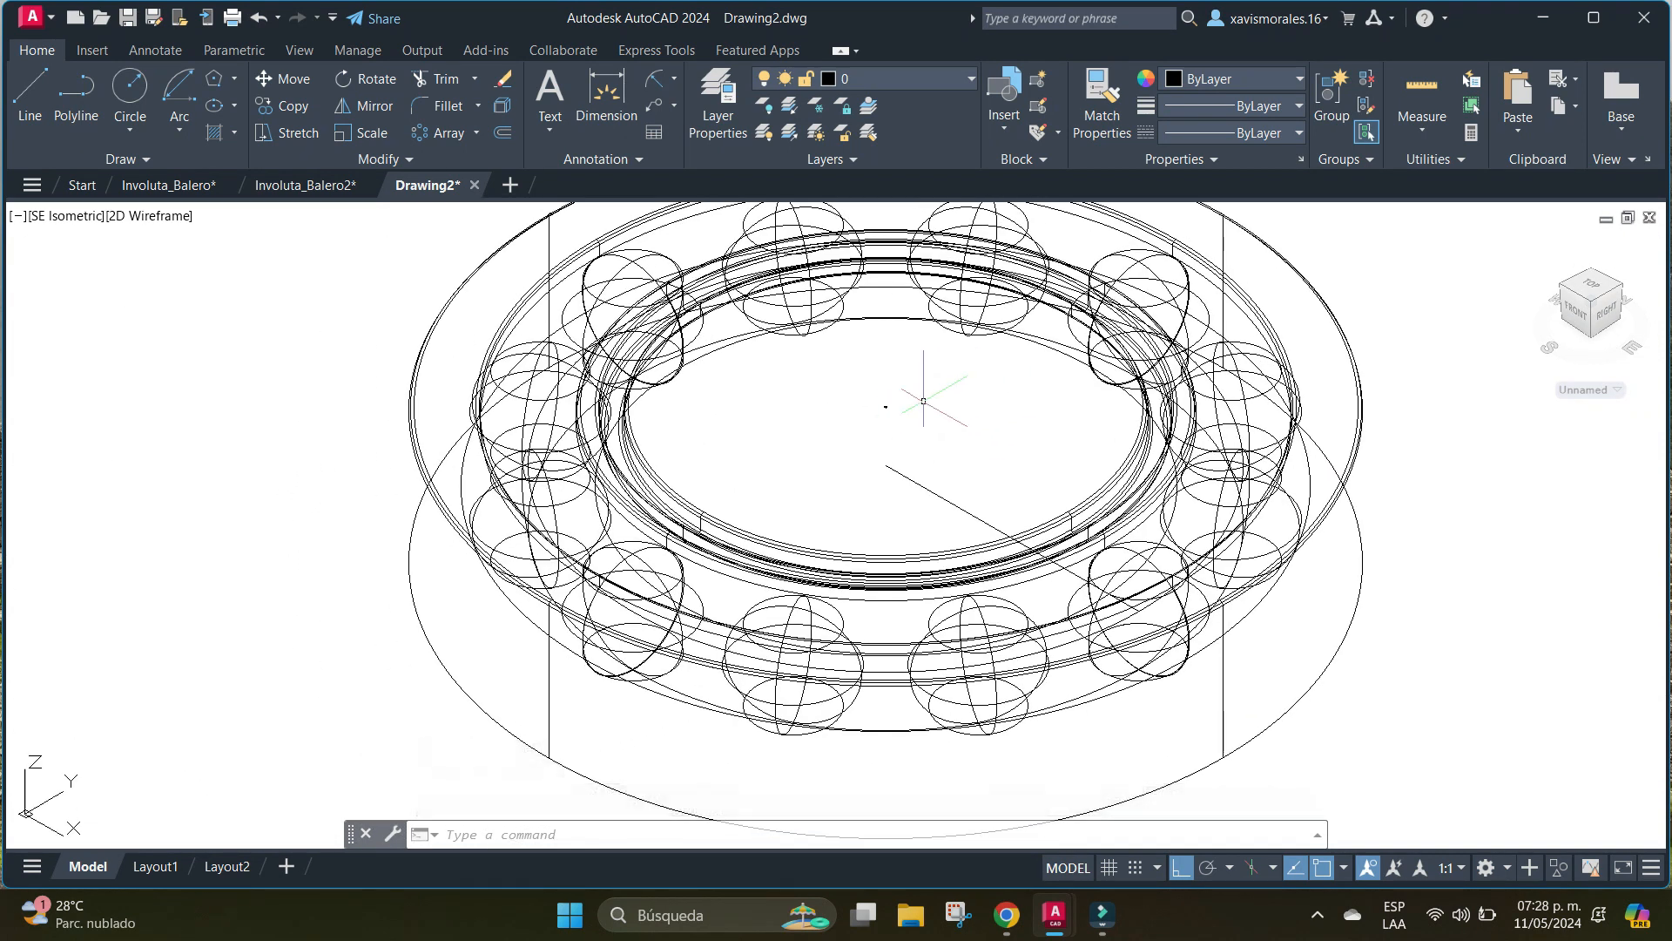
{"action": "scroll", "coordinate": [924, 399], "scroll_direction": "down", "scroll_amount": 2}
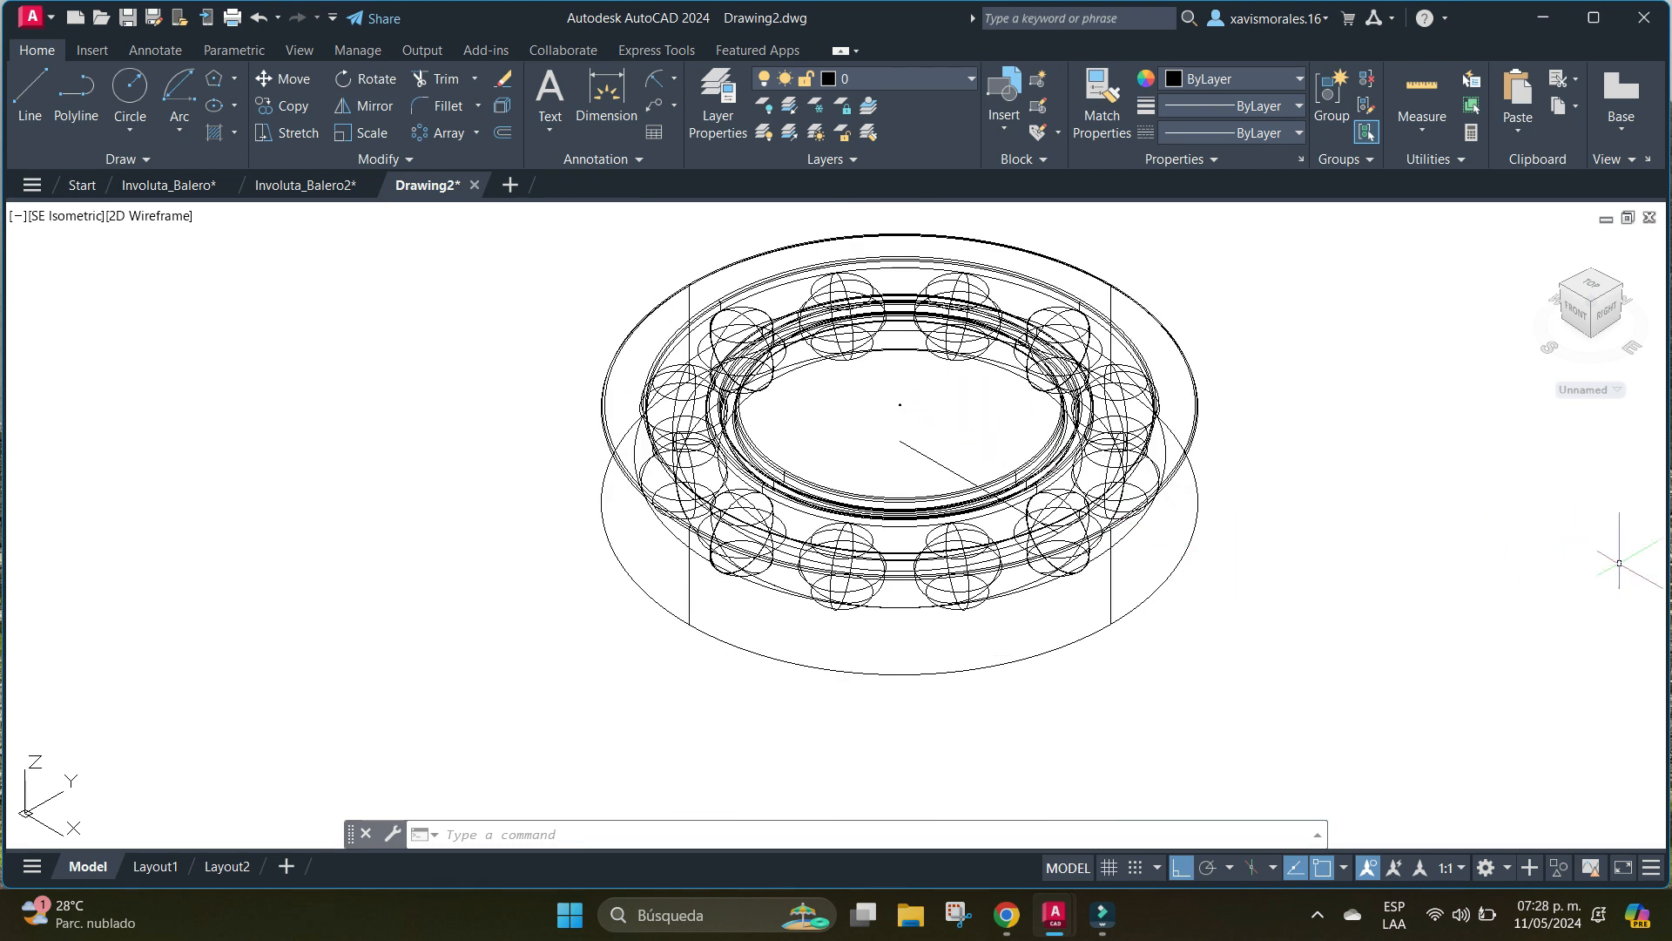
{"action": "left_click", "coordinate": [1283, 580]}
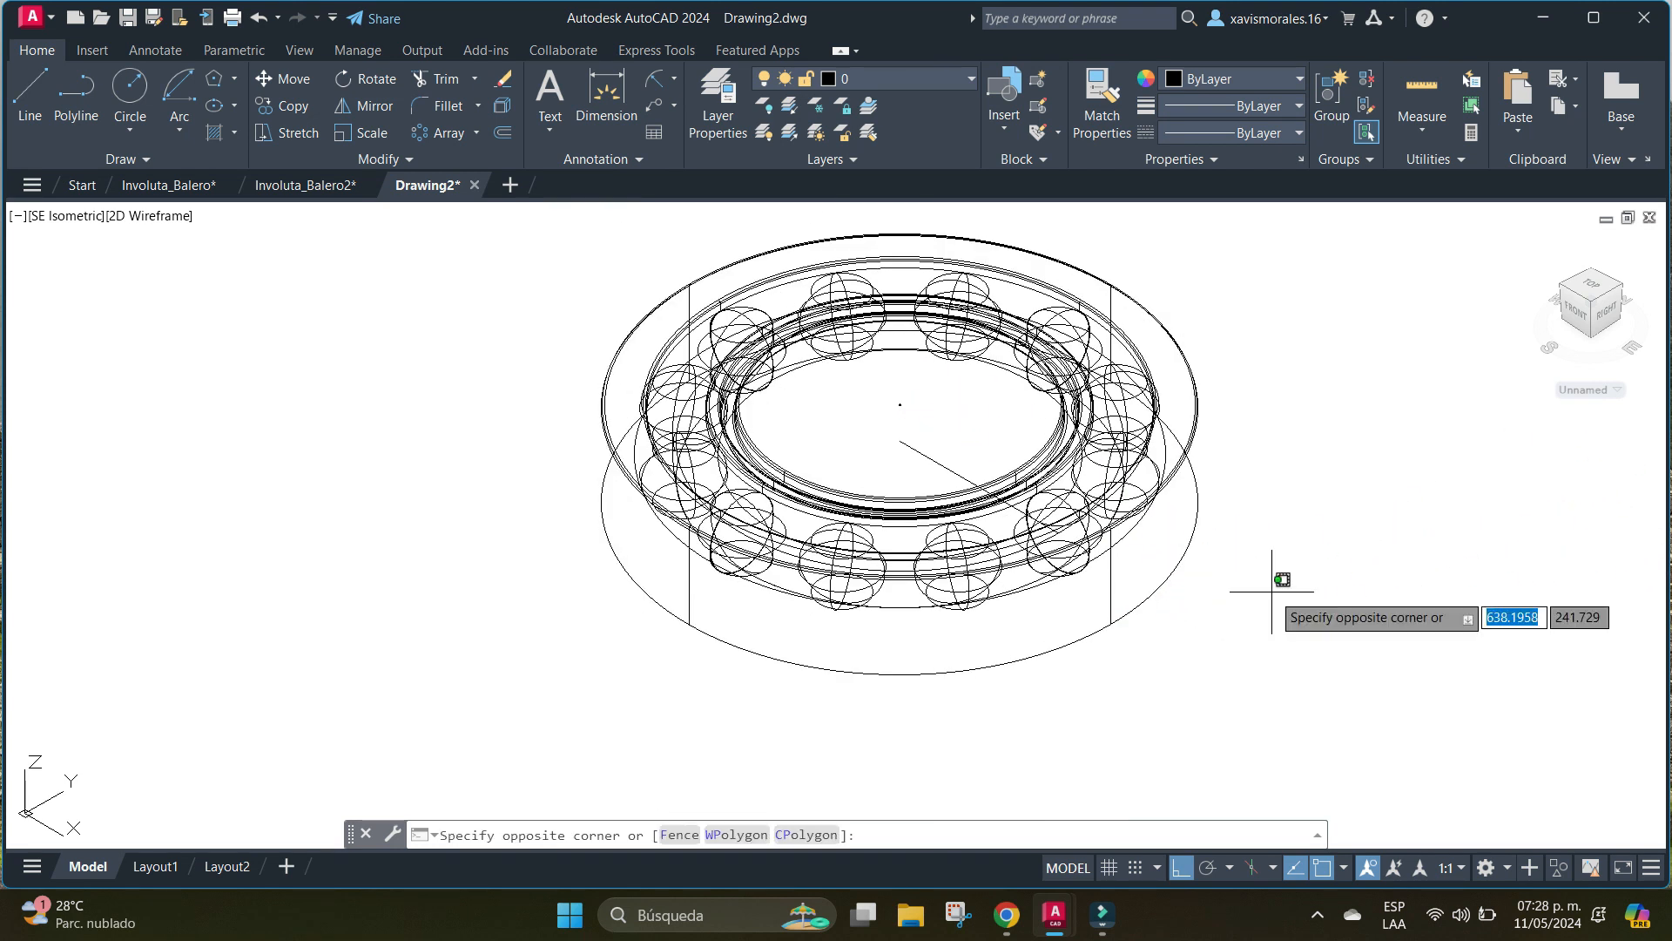
{"action": "key", "text": "Escape"}
{"action": "key", "text": "Escape"}
{"action": "middle_click_drag", "start_coordinate": [1355, 545], "coordinate": [1224, 541]}
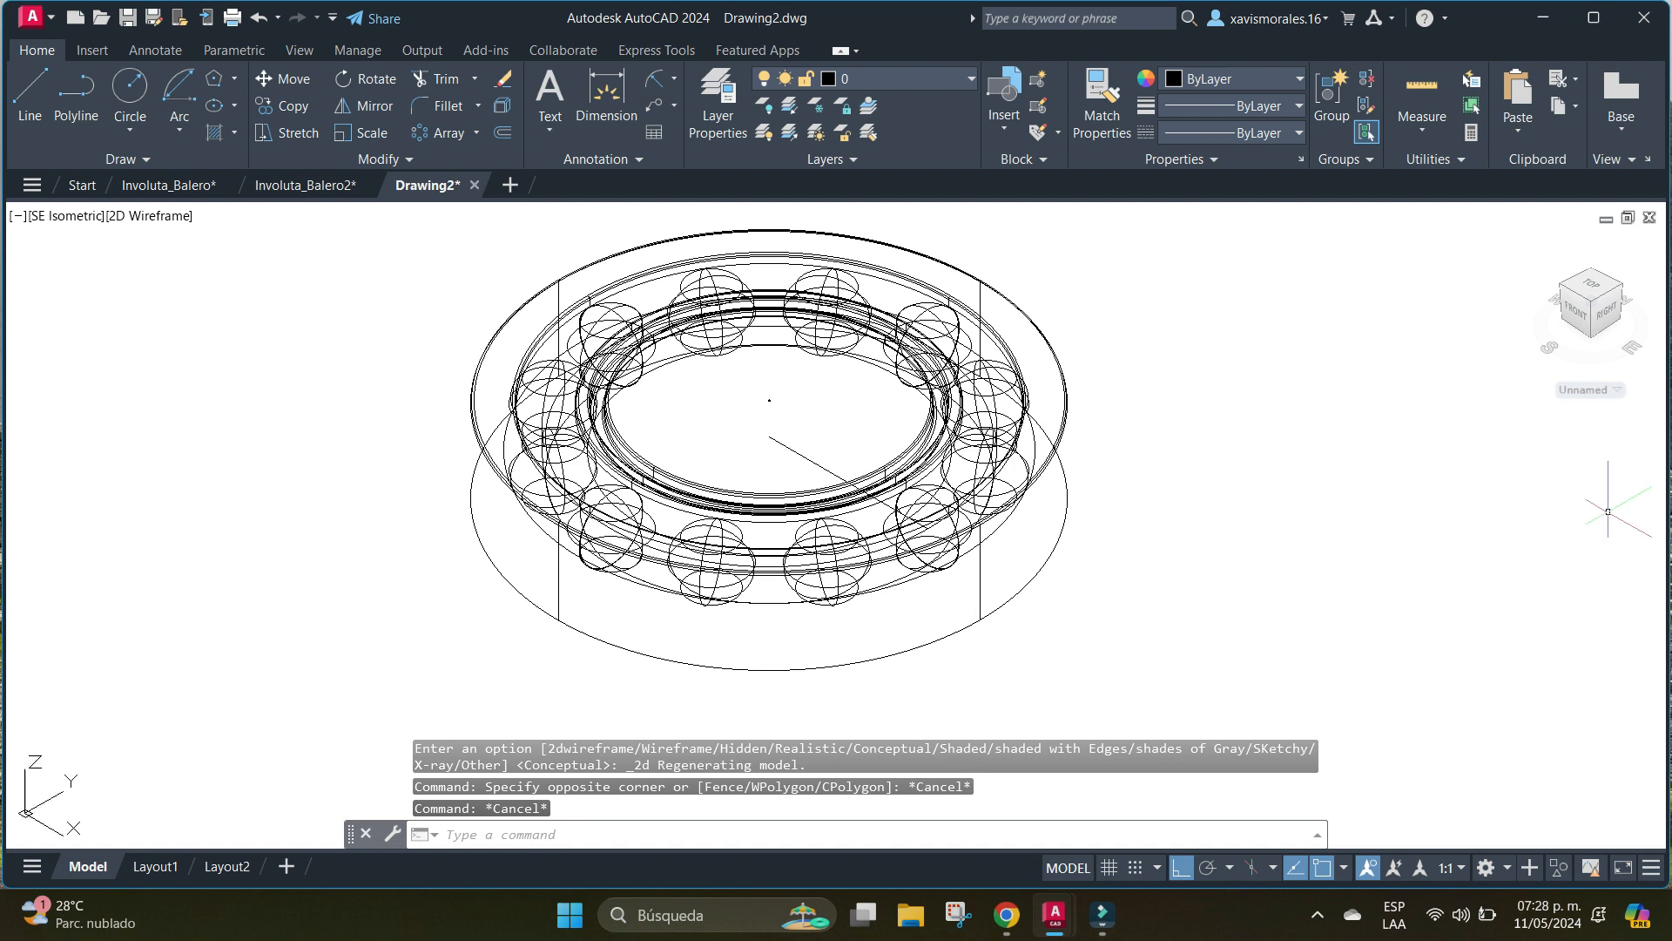
{"action": "scroll", "coordinate": [1308, 552], "scroll_direction": "down", "scroll_amount": 2}
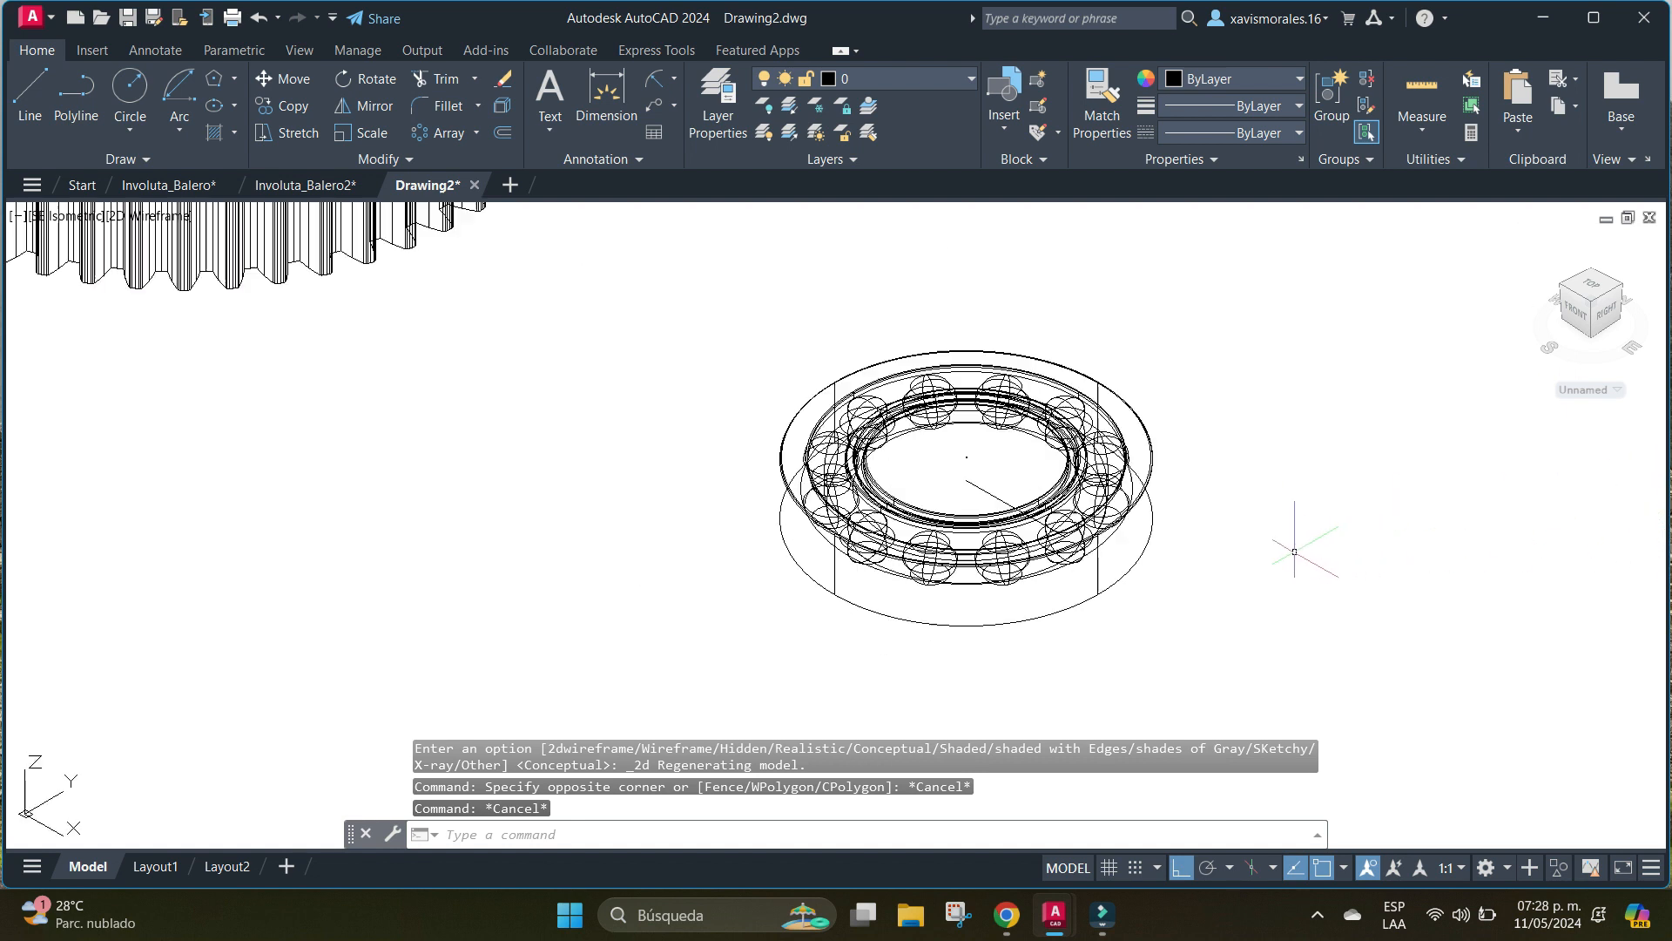
{"action": "middle_click_drag", "start_coordinate": [1302, 548], "coordinate": [1059, 548]}
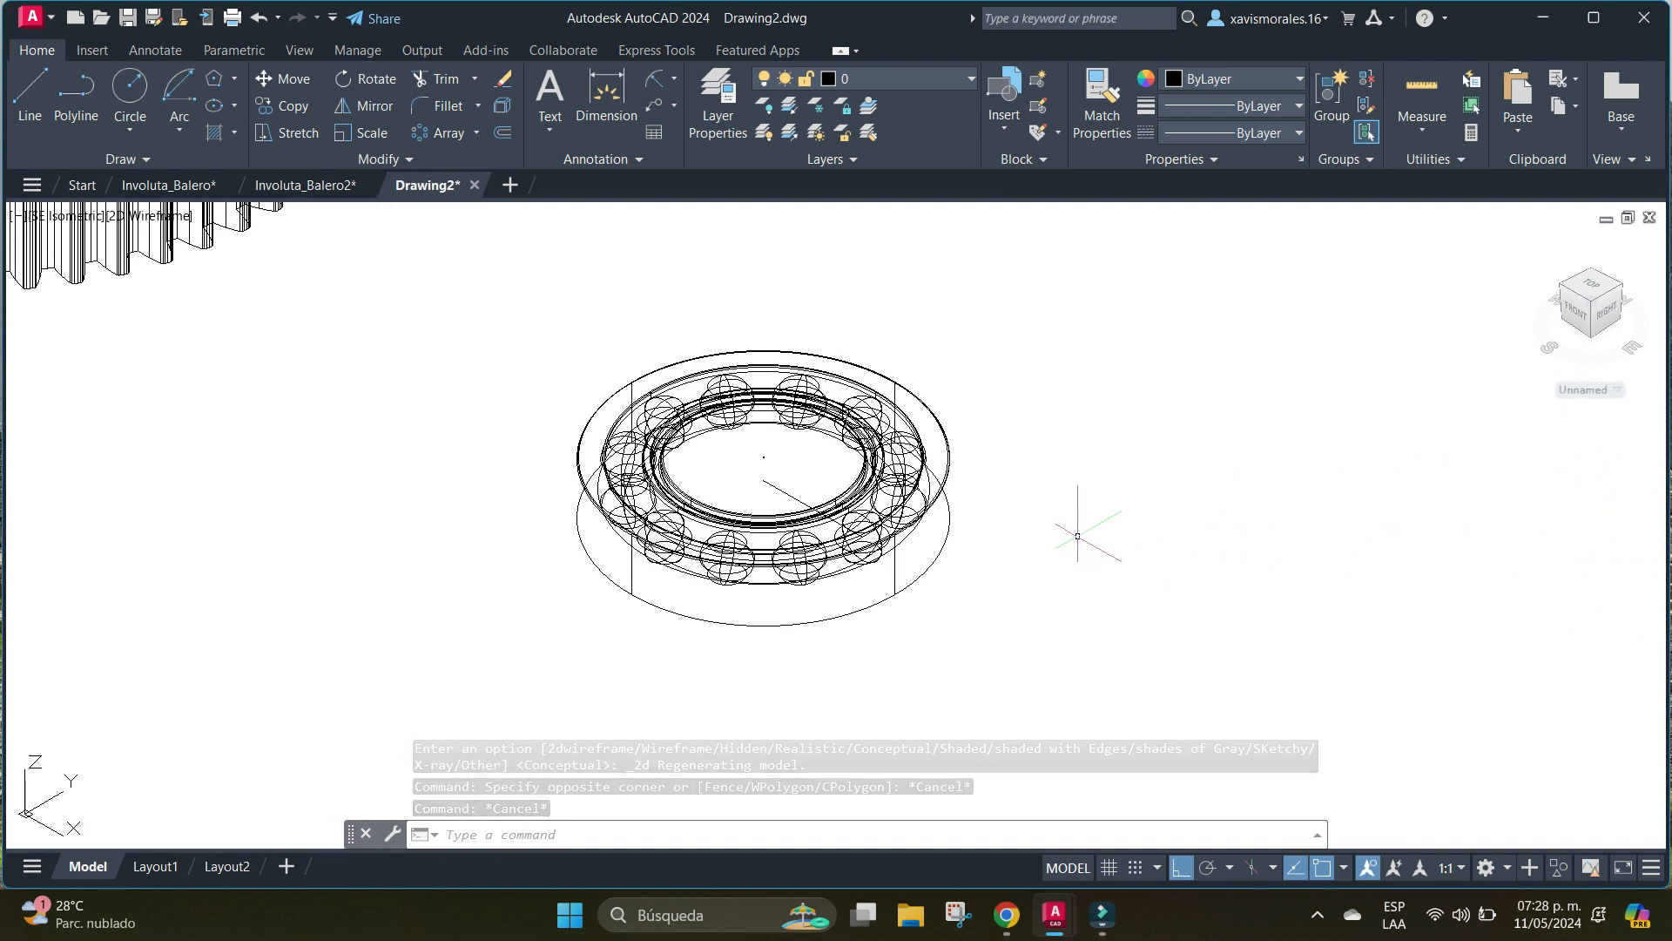
Draw a line across the bearing's bottom circle, joining the lower ends of two opposite vertical edges.
{"action": "type", "text": "o"}
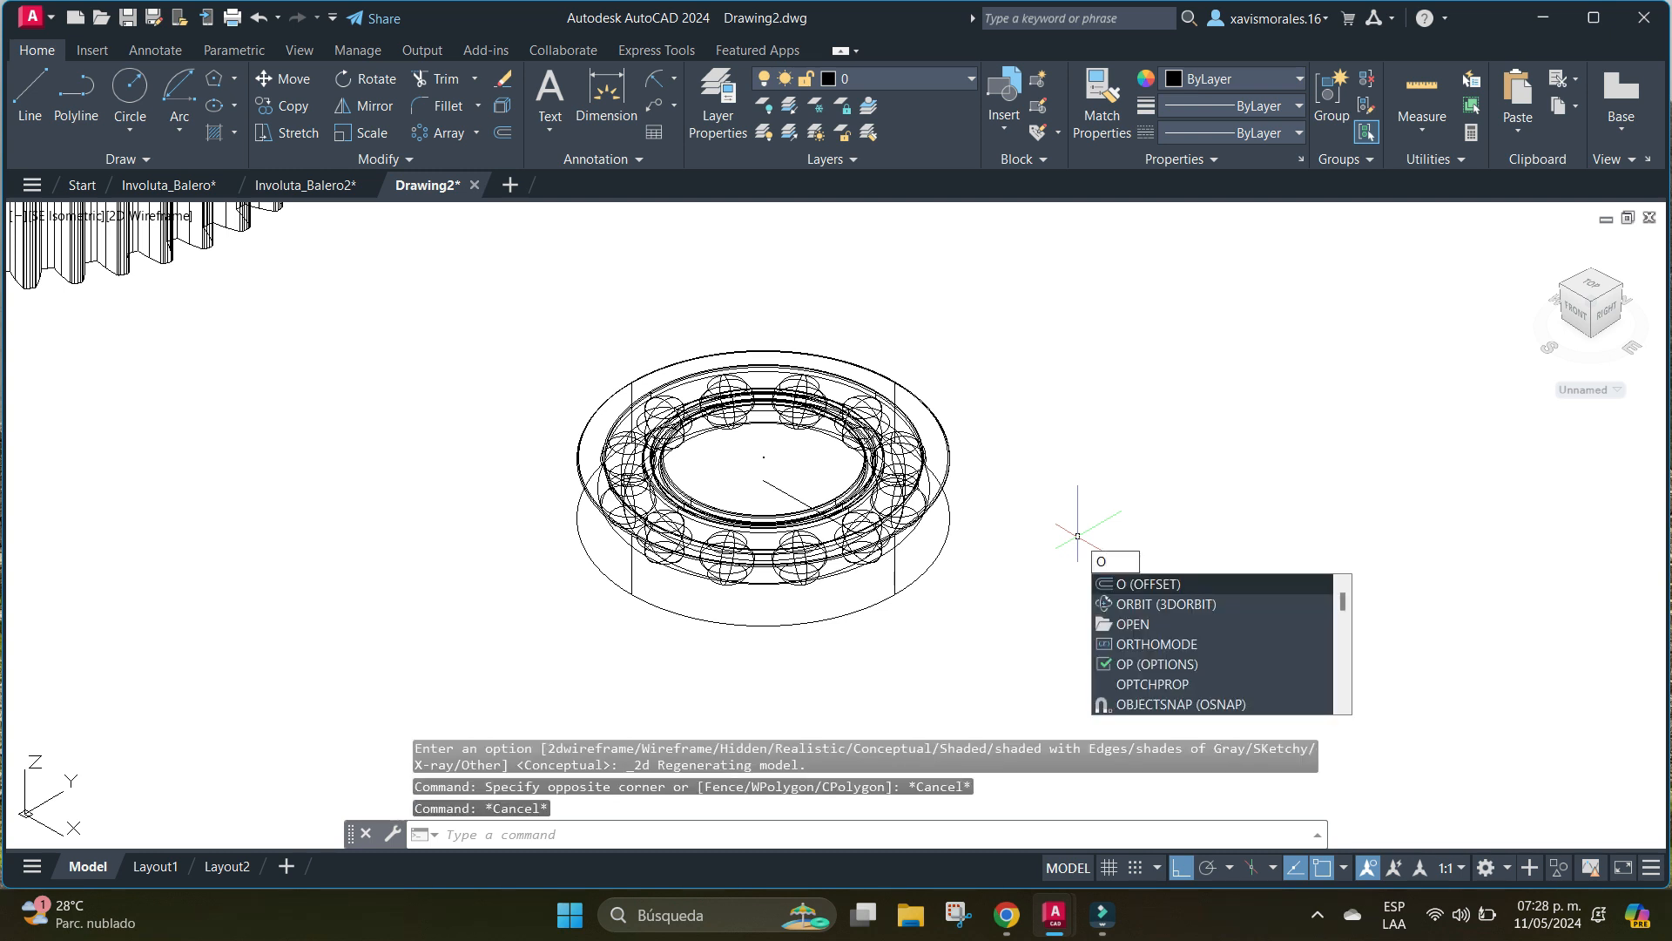
{"action": "type", "text": "rb"}
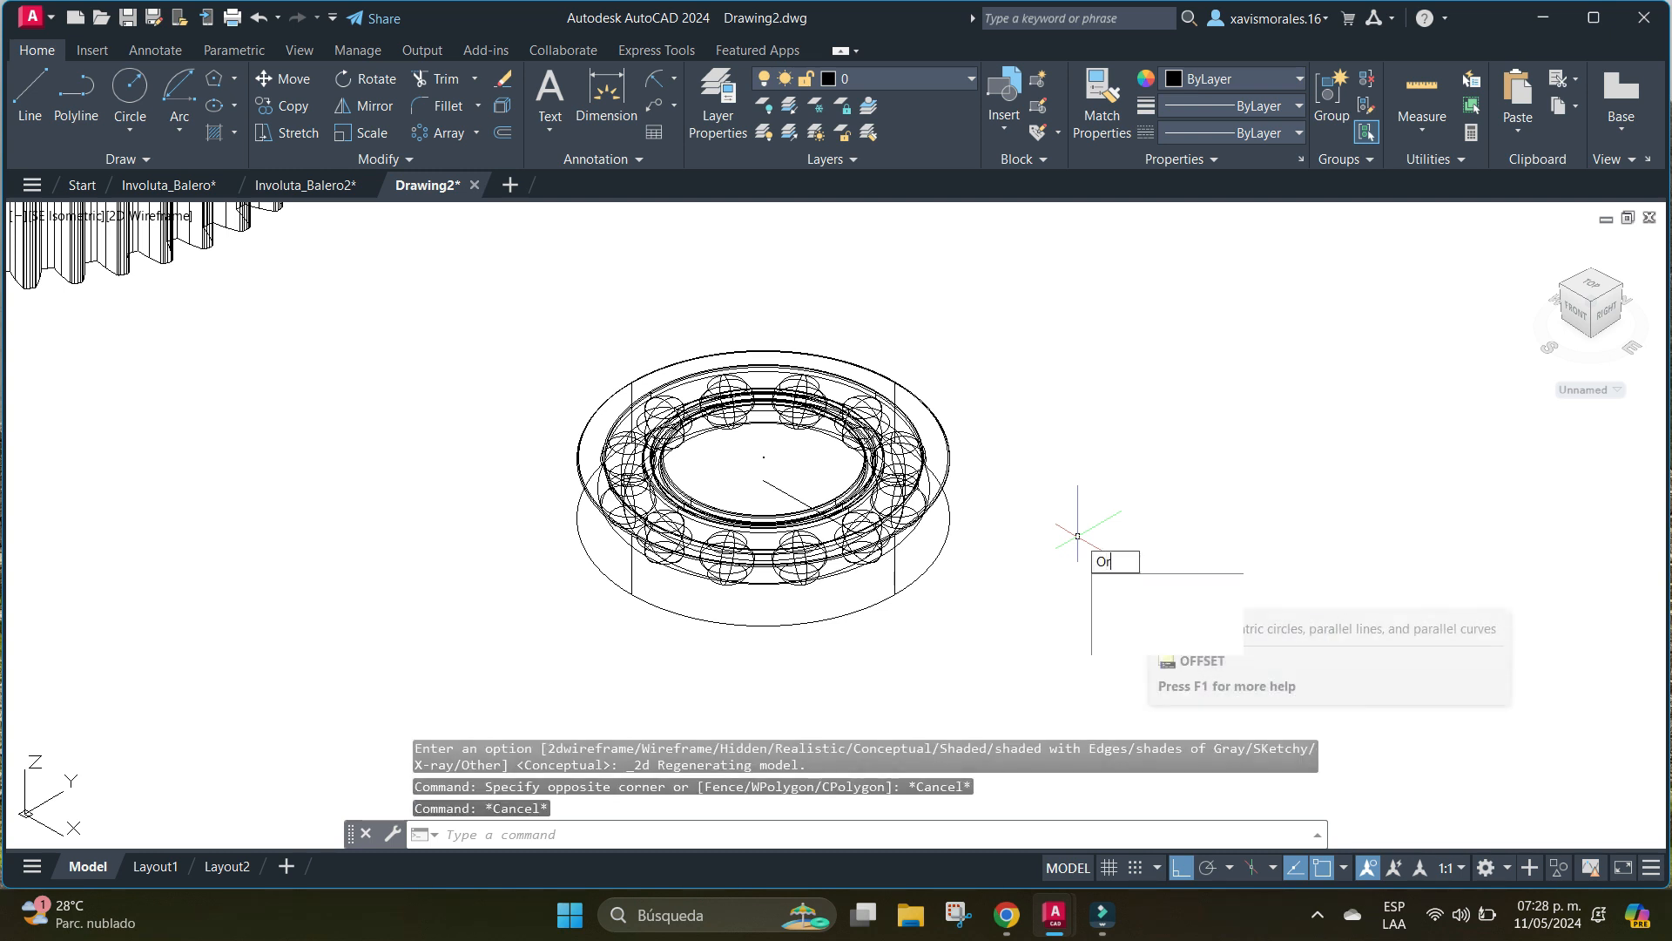
{"action": "key", "text": "Return"}
{"action": "left_click_drag", "start_coordinate": [1077, 535], "coordinate": [1094, 420]}
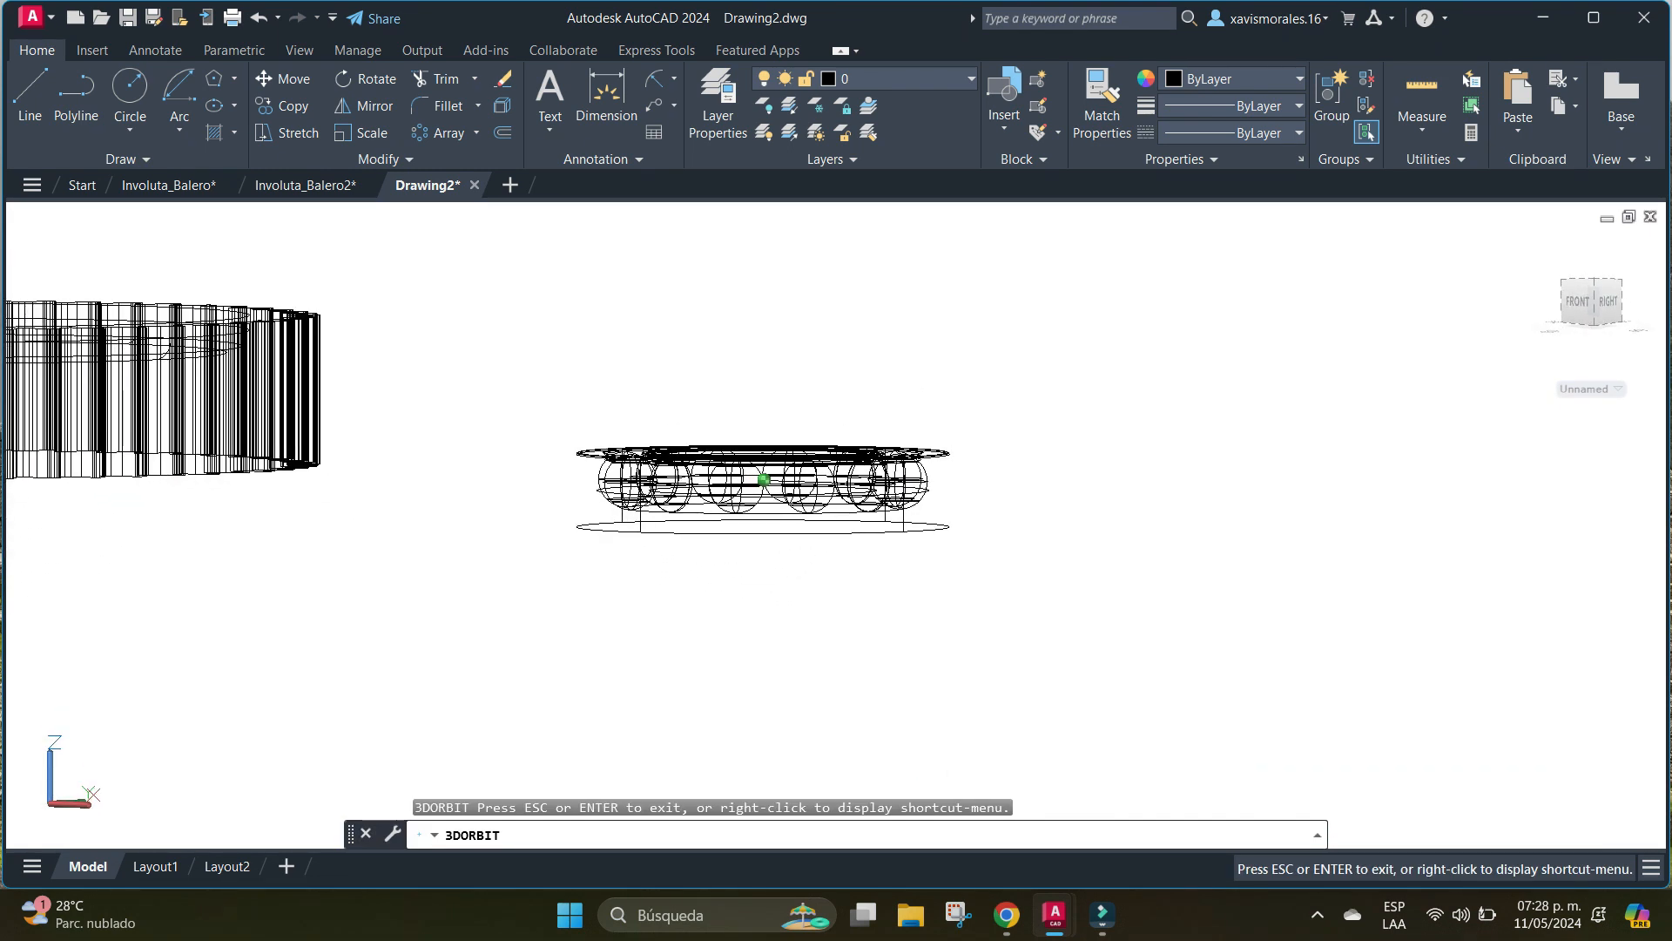
{"action": "right_click", "coordinate": [1056, 510]}
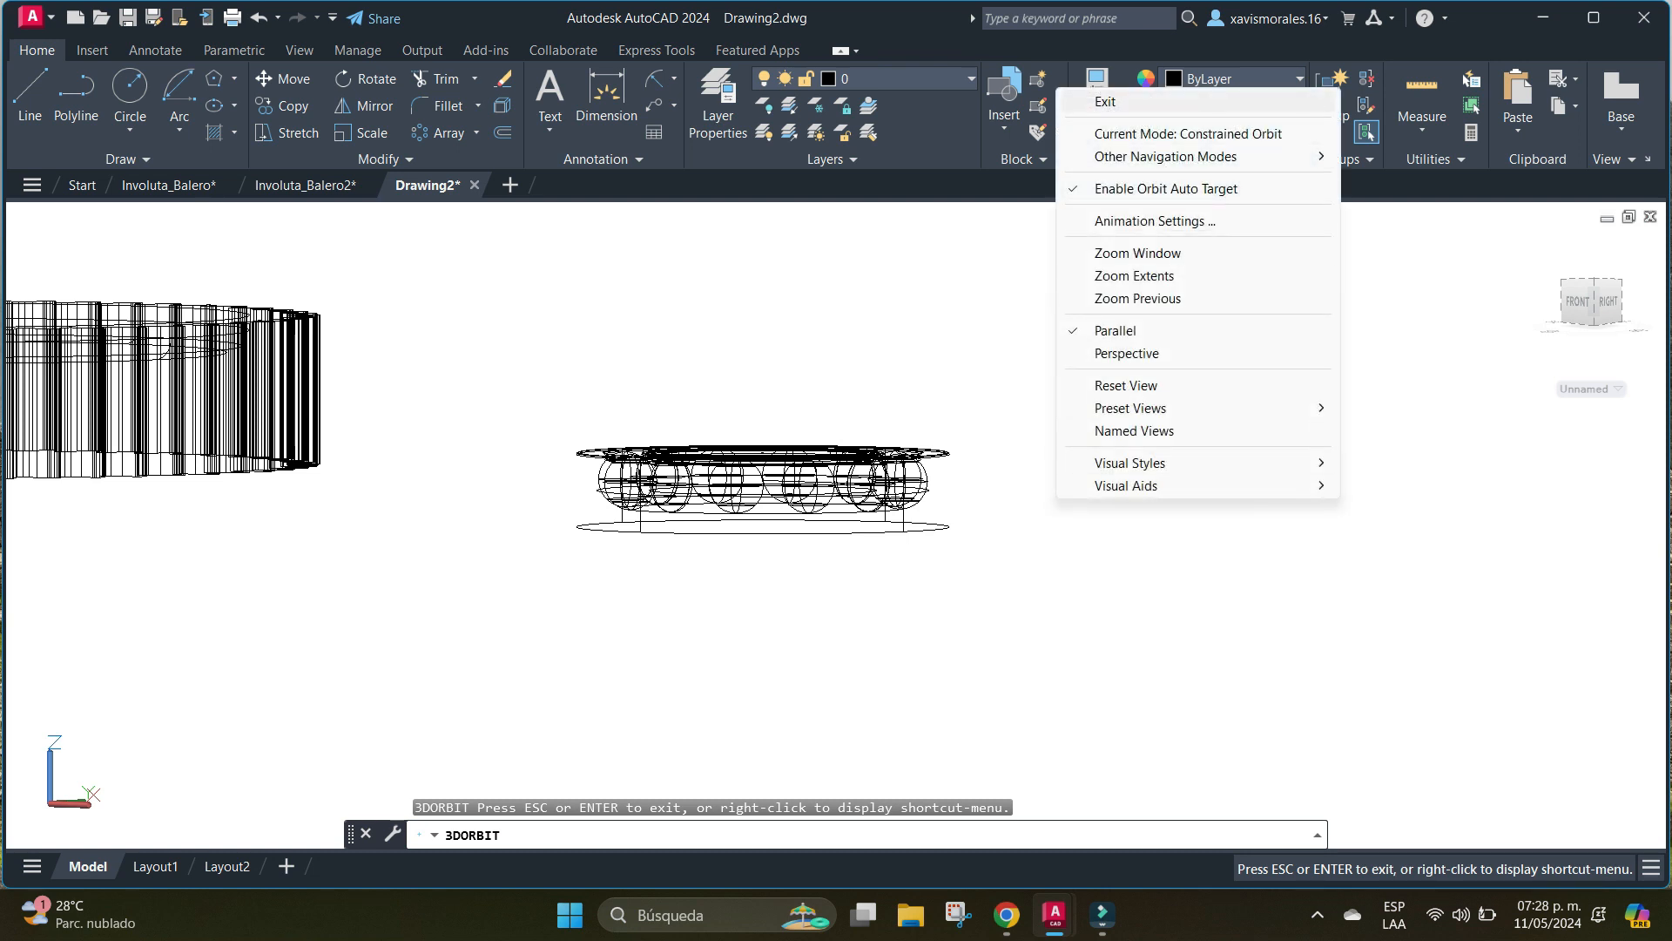
{"action": "left_click", "coordinate": [1132, 102]}
{"action": "left_click", "coordinate": [30, 96]}
{"action": "scroll", "coordinate": [850, 621], "scroll_direction": "up", "scroll_amount": 3}
{"action": "middle_click_drag", "start_coordinate": [849, 621], "coordinate": [1001, 769]}
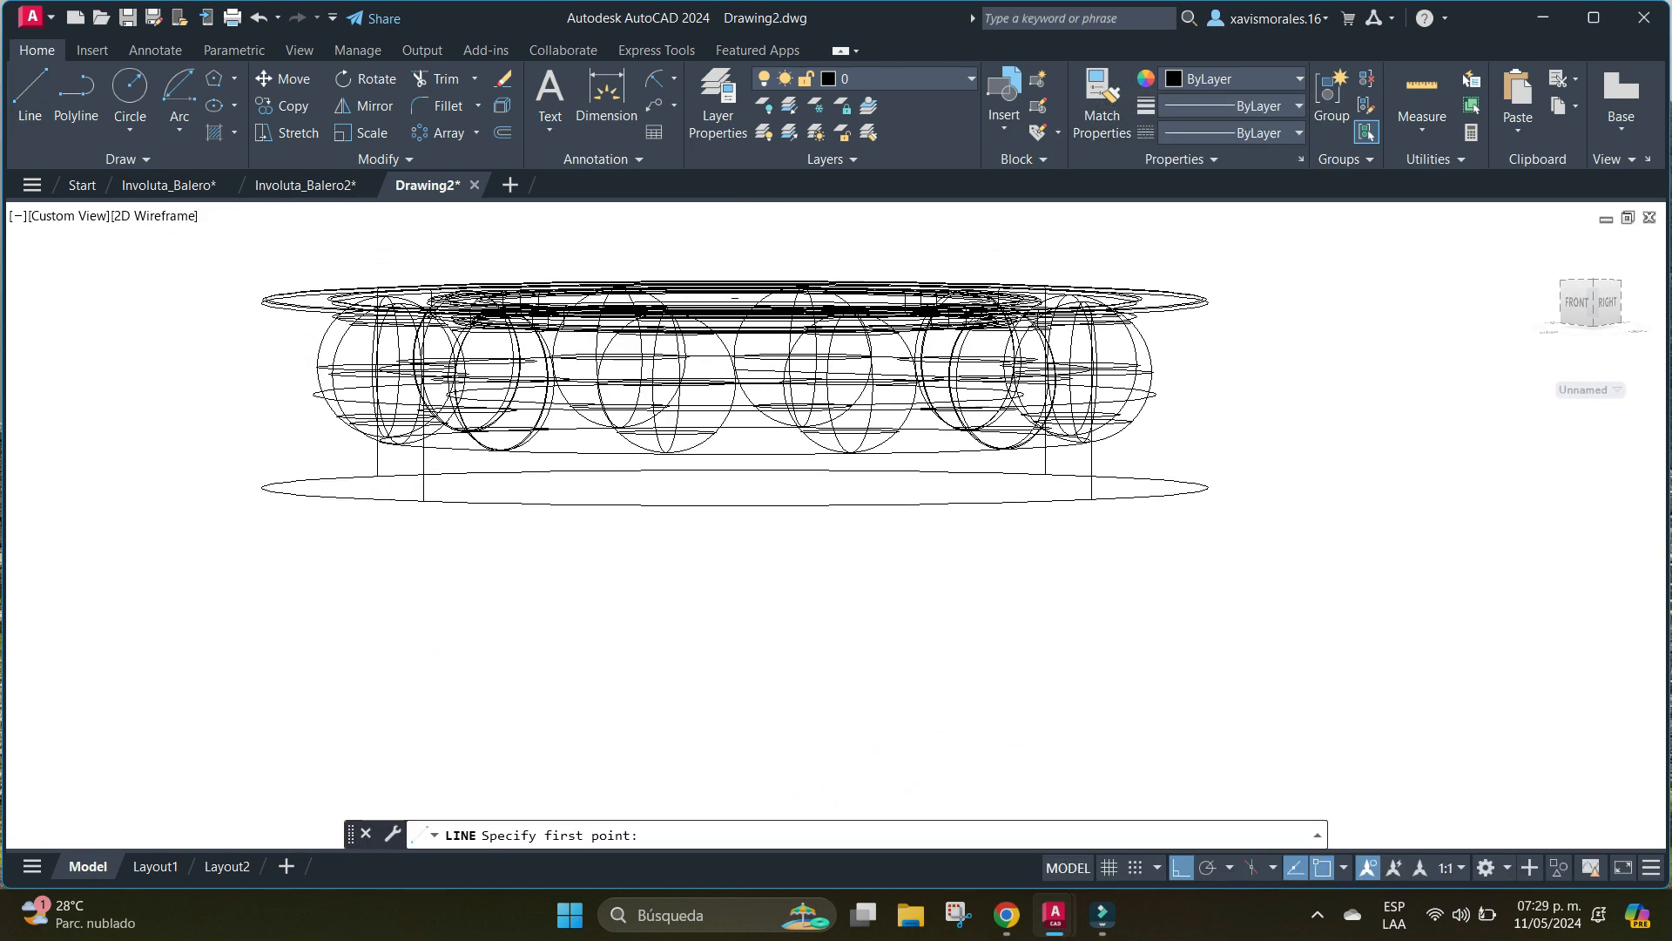
{"action": "left_click", "coordinate": [1091, 499]}
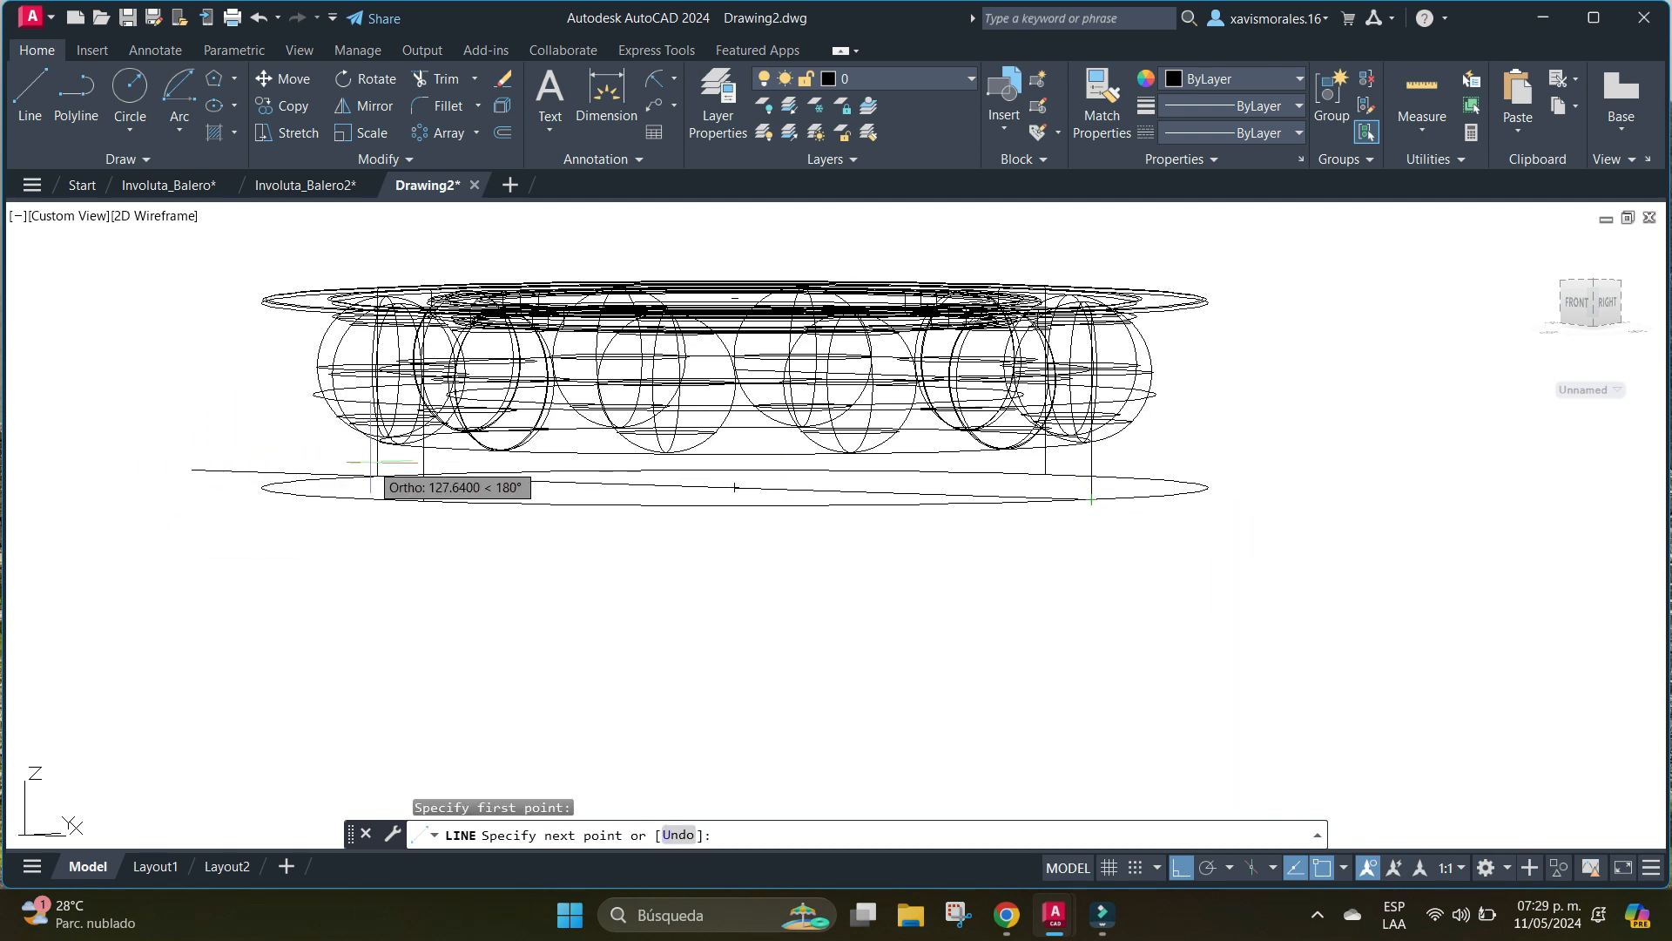
{"action": "left_click", "coordinate": [377, 475]}
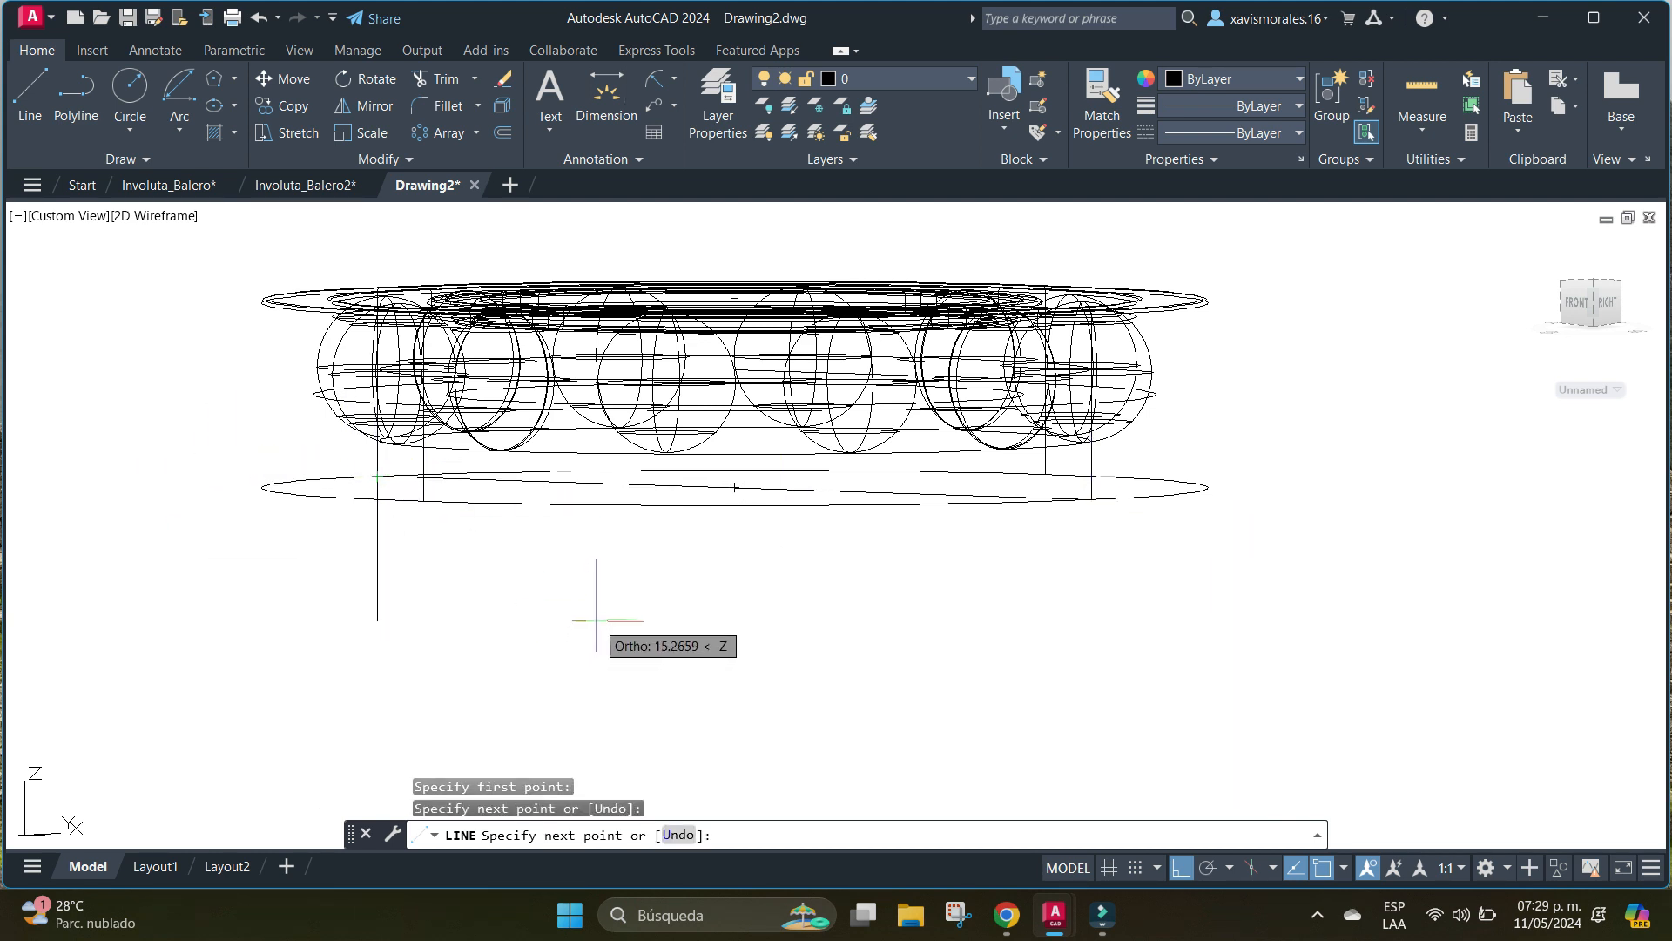
{"action": "key", "text": "Return"}
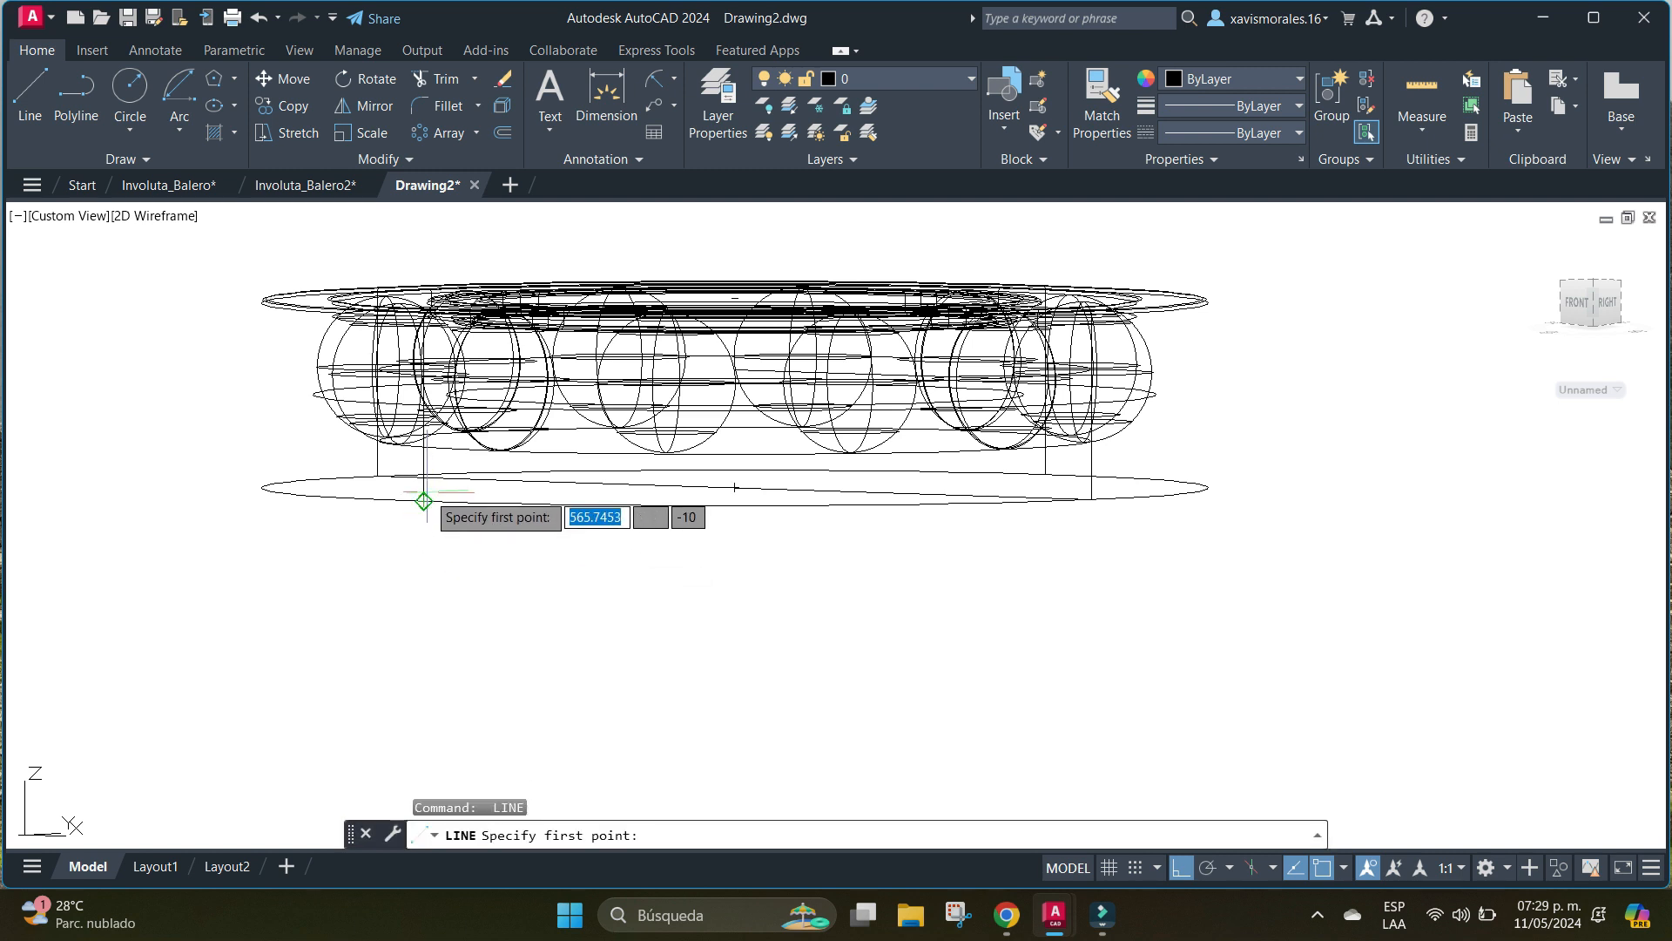
Draw a 100-unit line across the bearing's bottom circle between the other two vertical edges' lower ends, crossing the first line.
{"action": "left_click", "coordinate": [425, 503]}
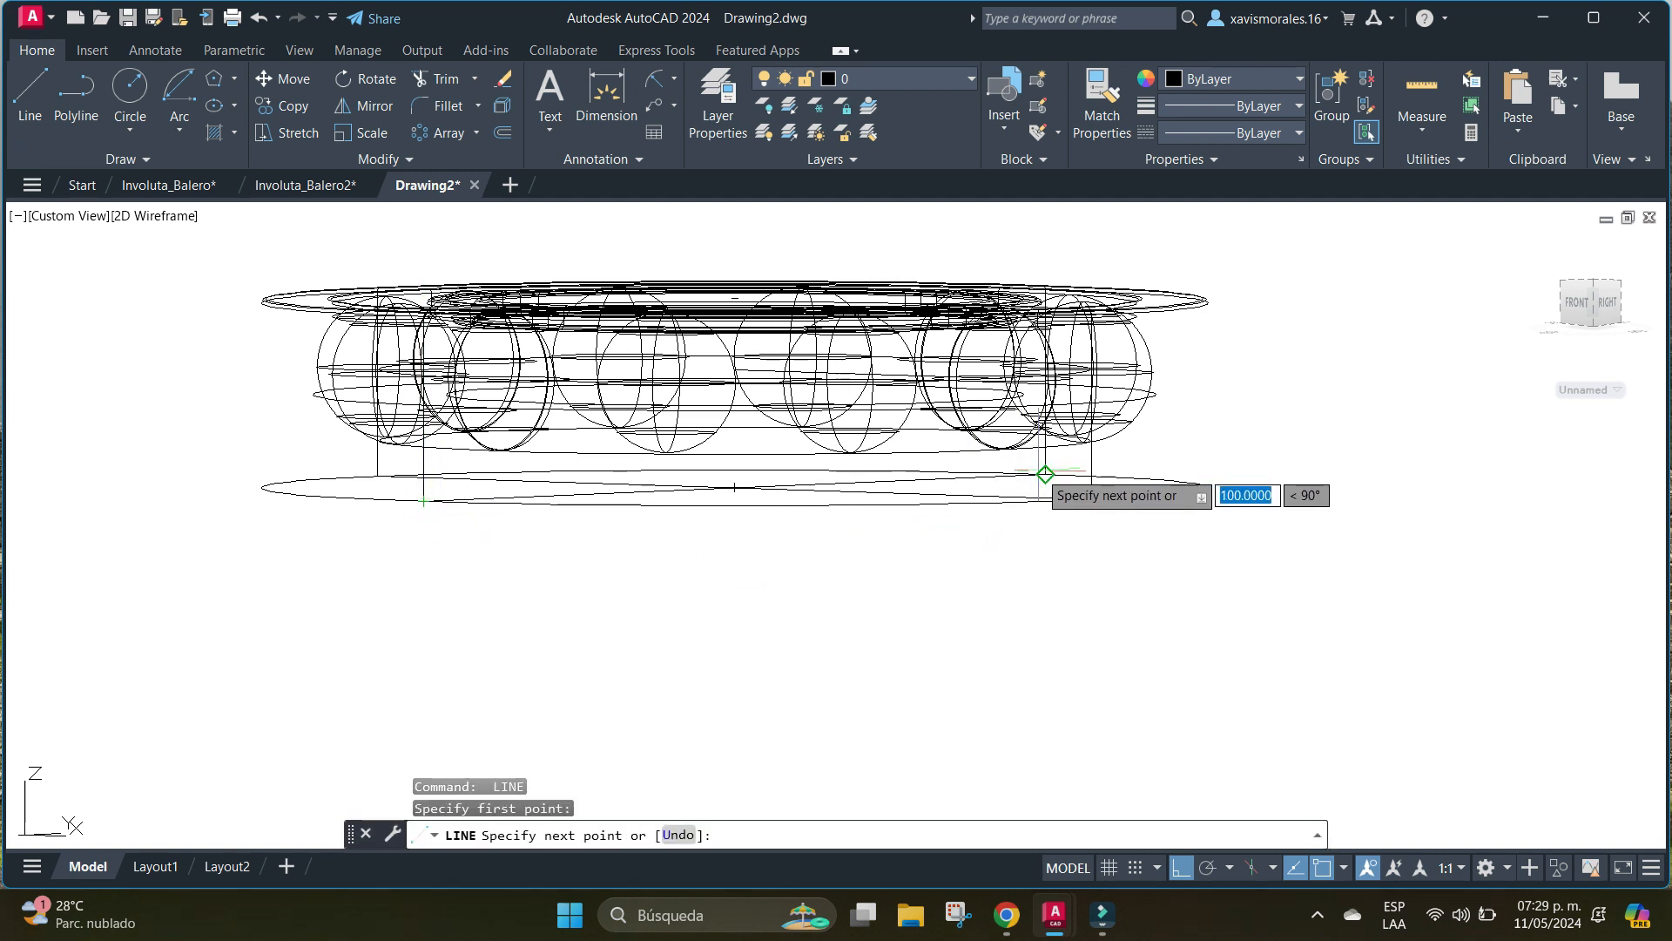
{"action": "left_click", "coordinate": [1045, 474]}
{"action": "key", "text": "Return"}
Orbit the model to an angled view from above that looks into the gear's circular recess.
{"action": "scroll", "coordinate": [573, 571], "scroll_direction": "down", "scroll_amount": 6}
{"action": "middle_click_drag", "start_coordinate": [487, 602], "coordinate": [1016, 643]}
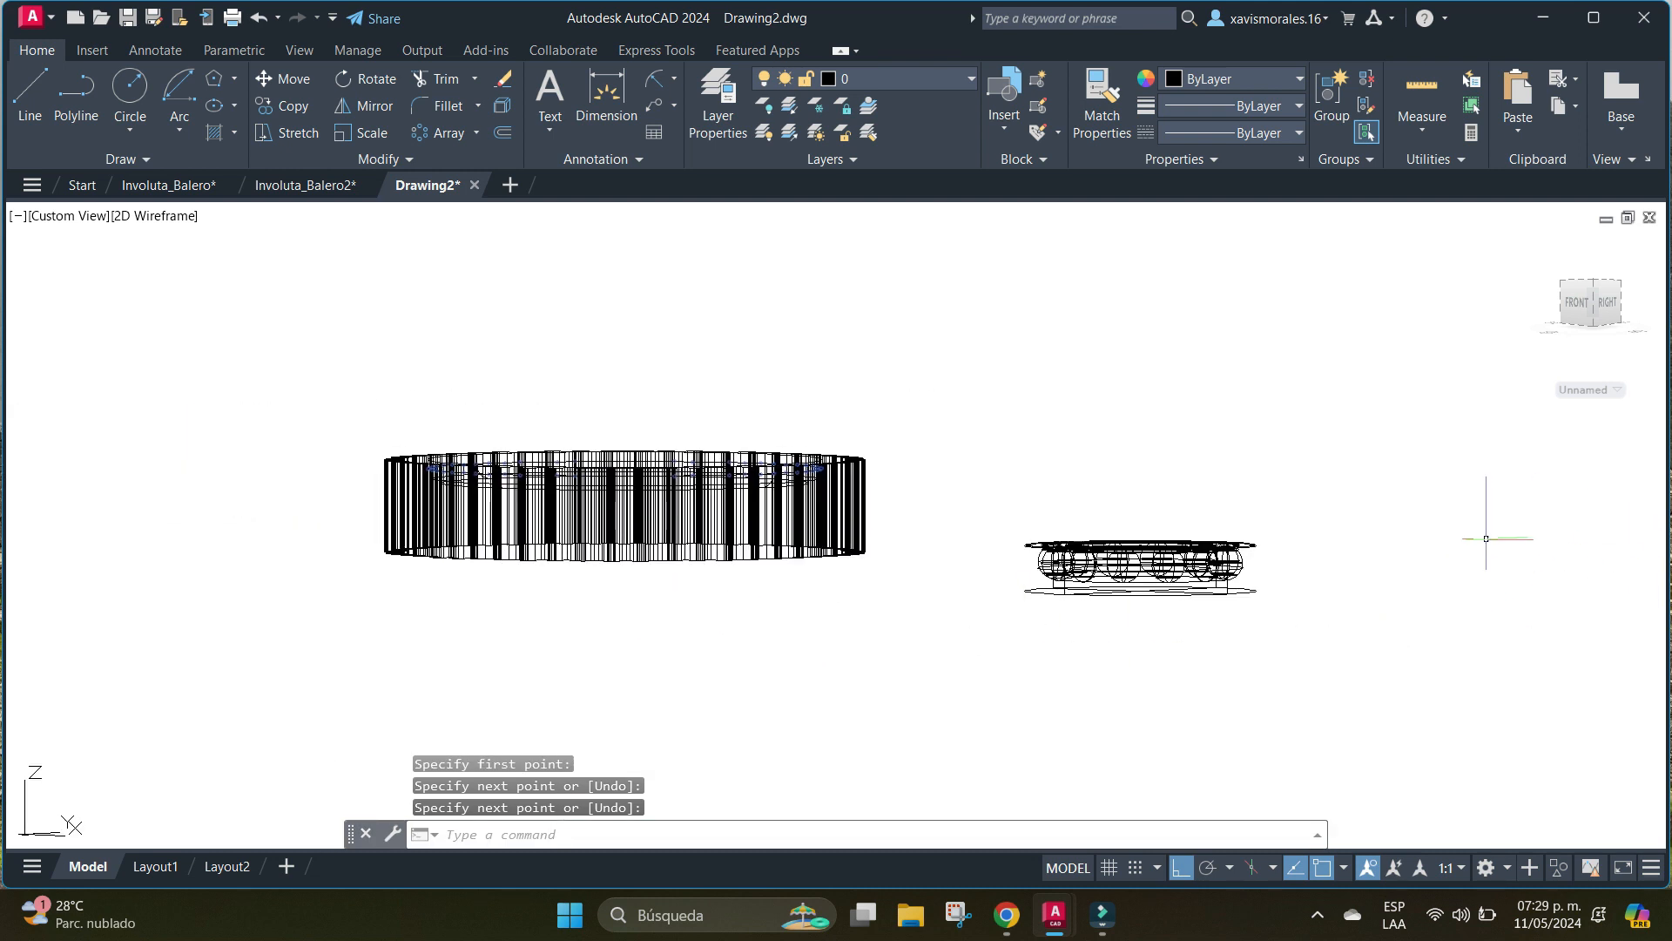
{"action": "type", "text": "or"}
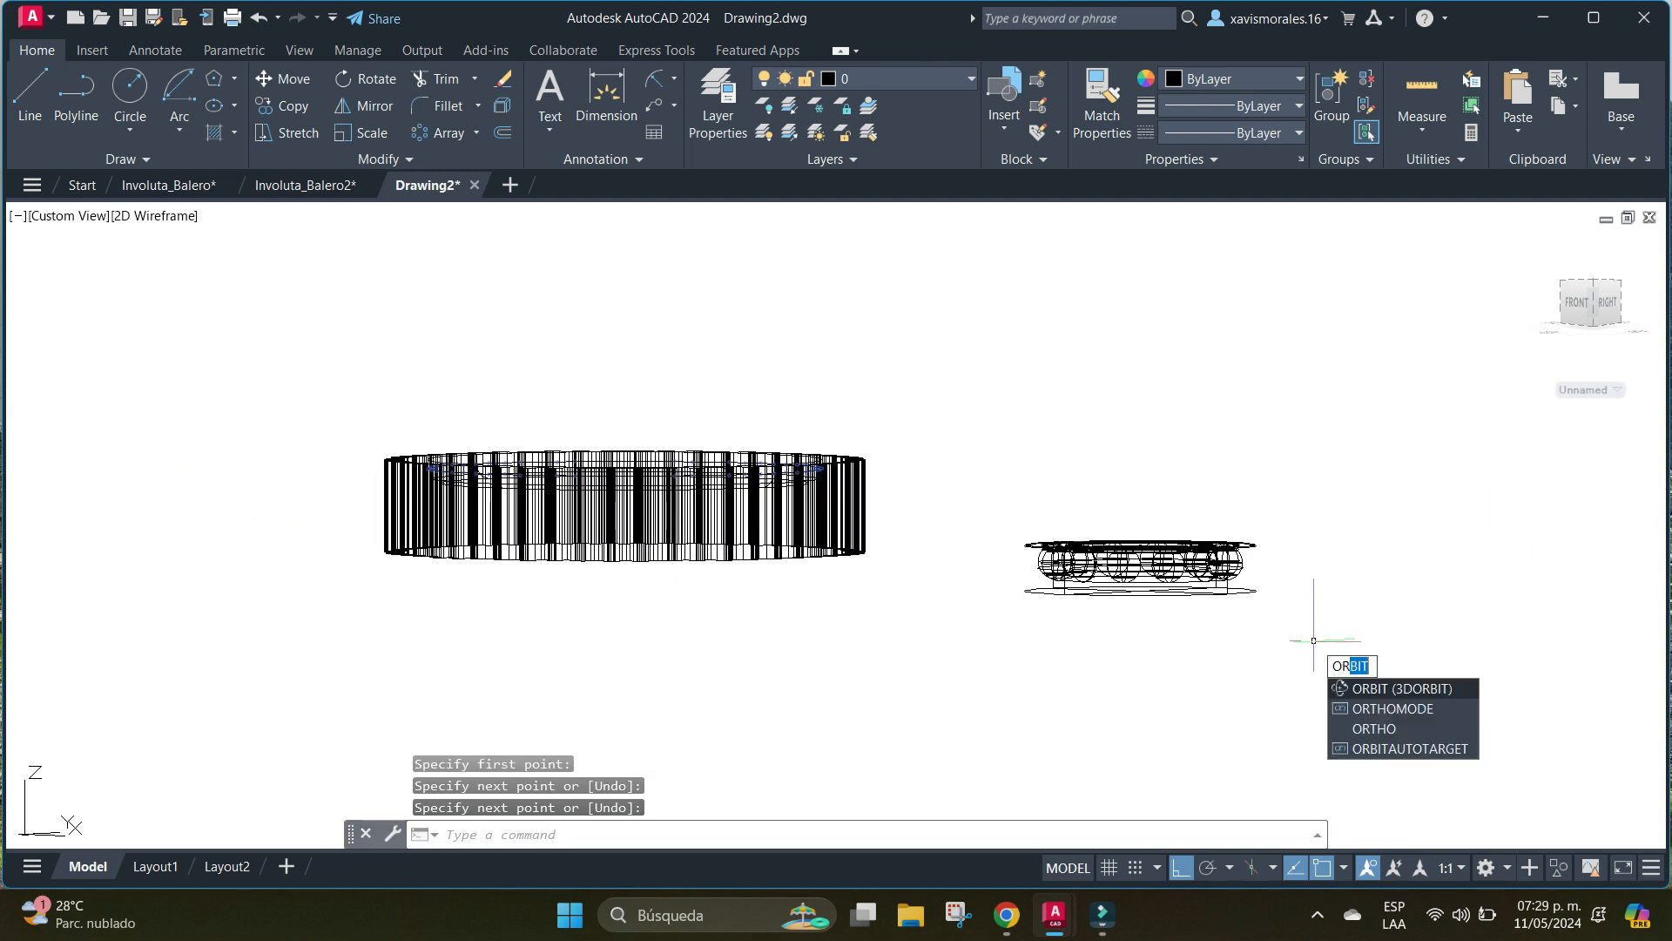
{"action": "key", "text": "Return"}
{"action": "left_click_drag", "start_coordinate": [1314, 641], "coordinate": [1367, 742]}
{"action": "right_click", "coordinate": [709, 401]}
{"action": "left_click", "coordinate": [756, 414]}
{"action": "scroll", "coordinate": [466, 401], "scroll_direction": "up", "scroll_amount": 6}
{"action": "scroll", "coordinate": [465, 401], "scroll_direction": "down", "scroll_amount": 6}
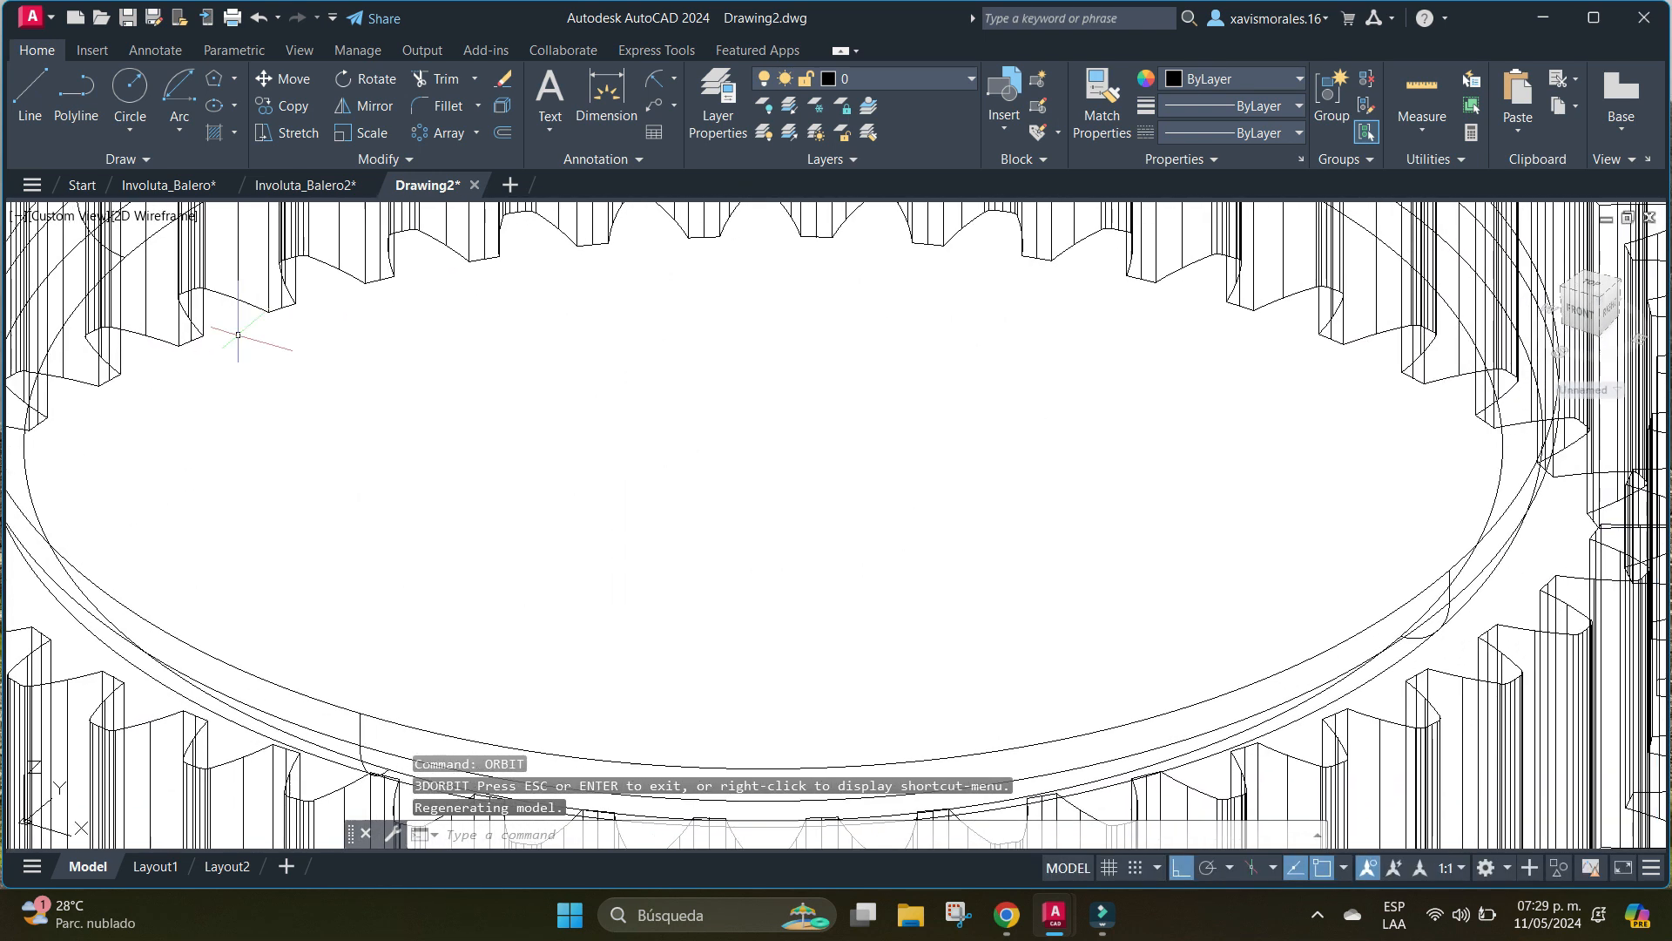
{"action": "left_click", "coordinate": [30, 96]}
{"action": "scroll", "coordinate": [952, 557], "scroll_direction": "up", "scroll_amount": 5}
{"action": "scroll", "coordinate": [982, 455], "scroll_direction": "up", "scroll_amount": 5}
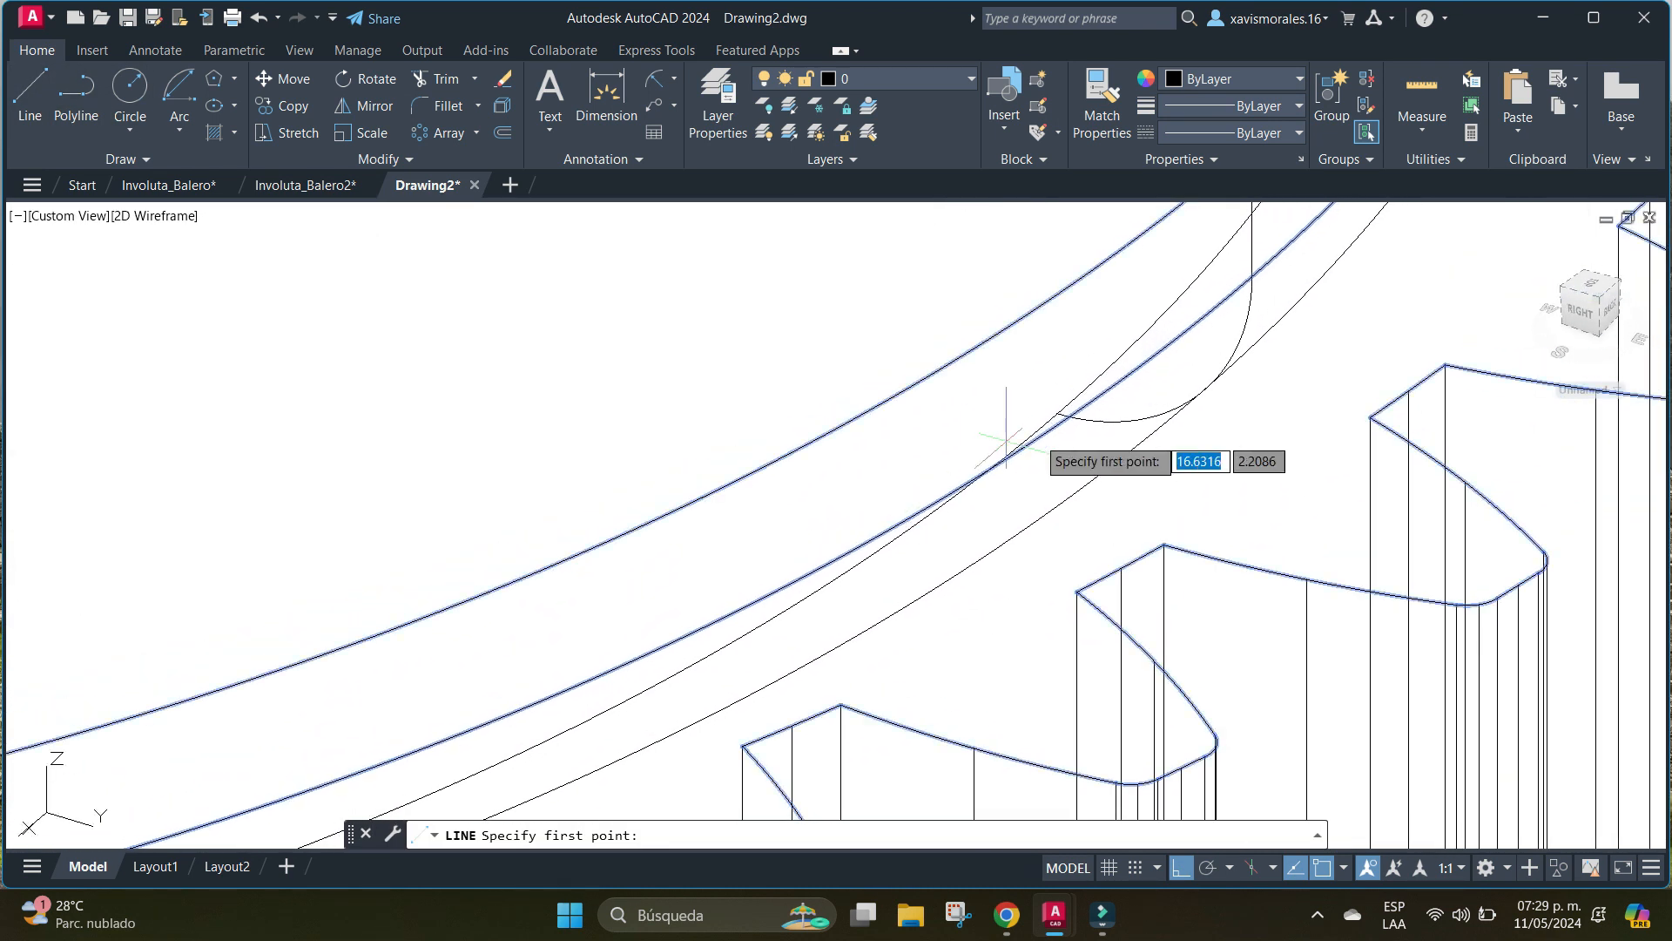
{"action": "left_click", "coordinate": [1079, 378]}
{"action": "scroll", "coordinate": [693, 527], "scroll_direction": "down", "scroll_amount": 6}
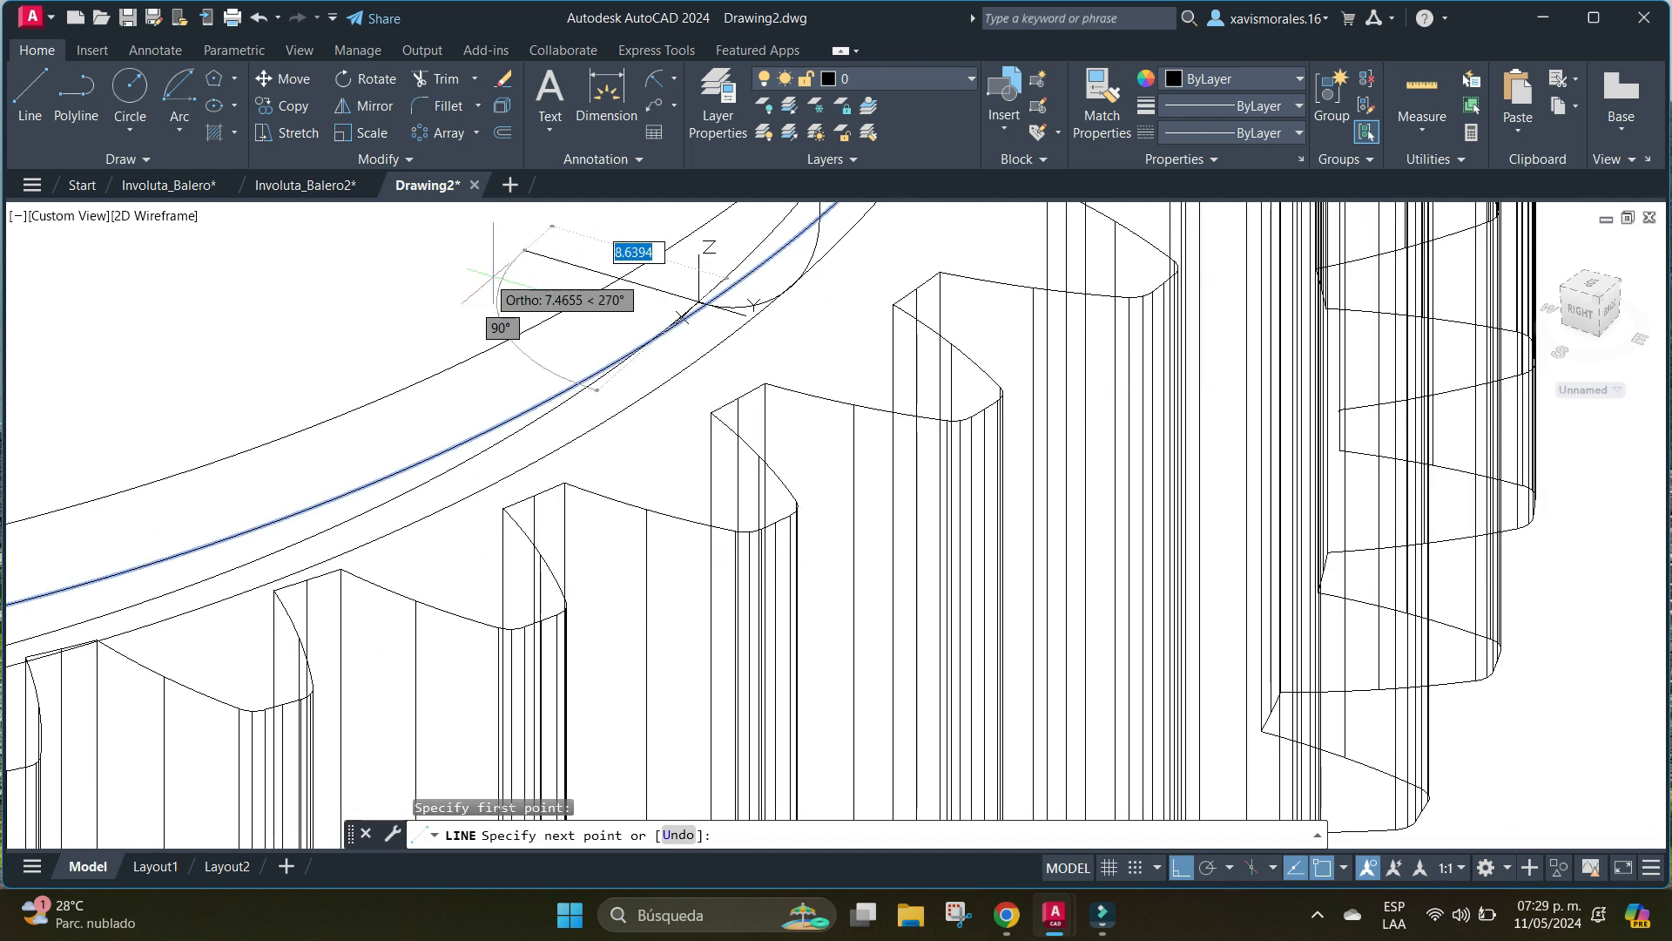
{"action": "scroll", "coordinate": [692, 527], "scroll_direction": "down", "scroll_amount": 2}
{"action": "scroll", "coordinate": [707, 553], "scroll_direction": "up", "scroll_amount": 6}
{"action": "scroll", "coordinate": [707, 553], "scroll_direction": "up", "scroll_amount": 3}
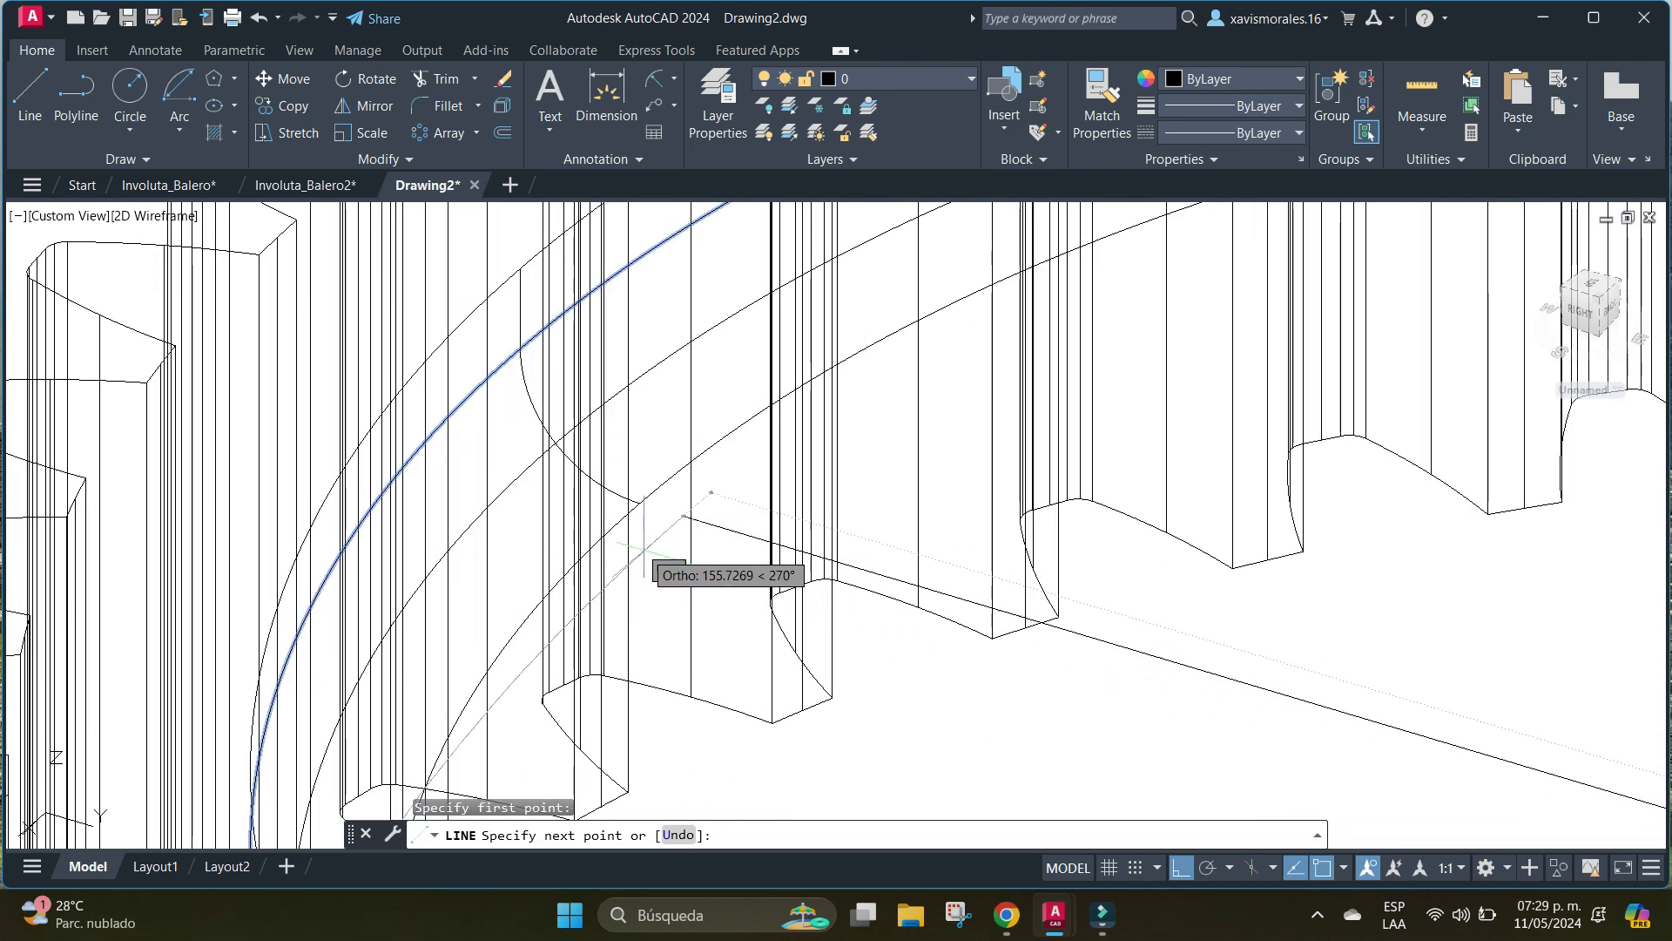
{"action": "scroll", "coordinate": [640, 503], "scroll_direction": "up", "scroll_amount": 3}
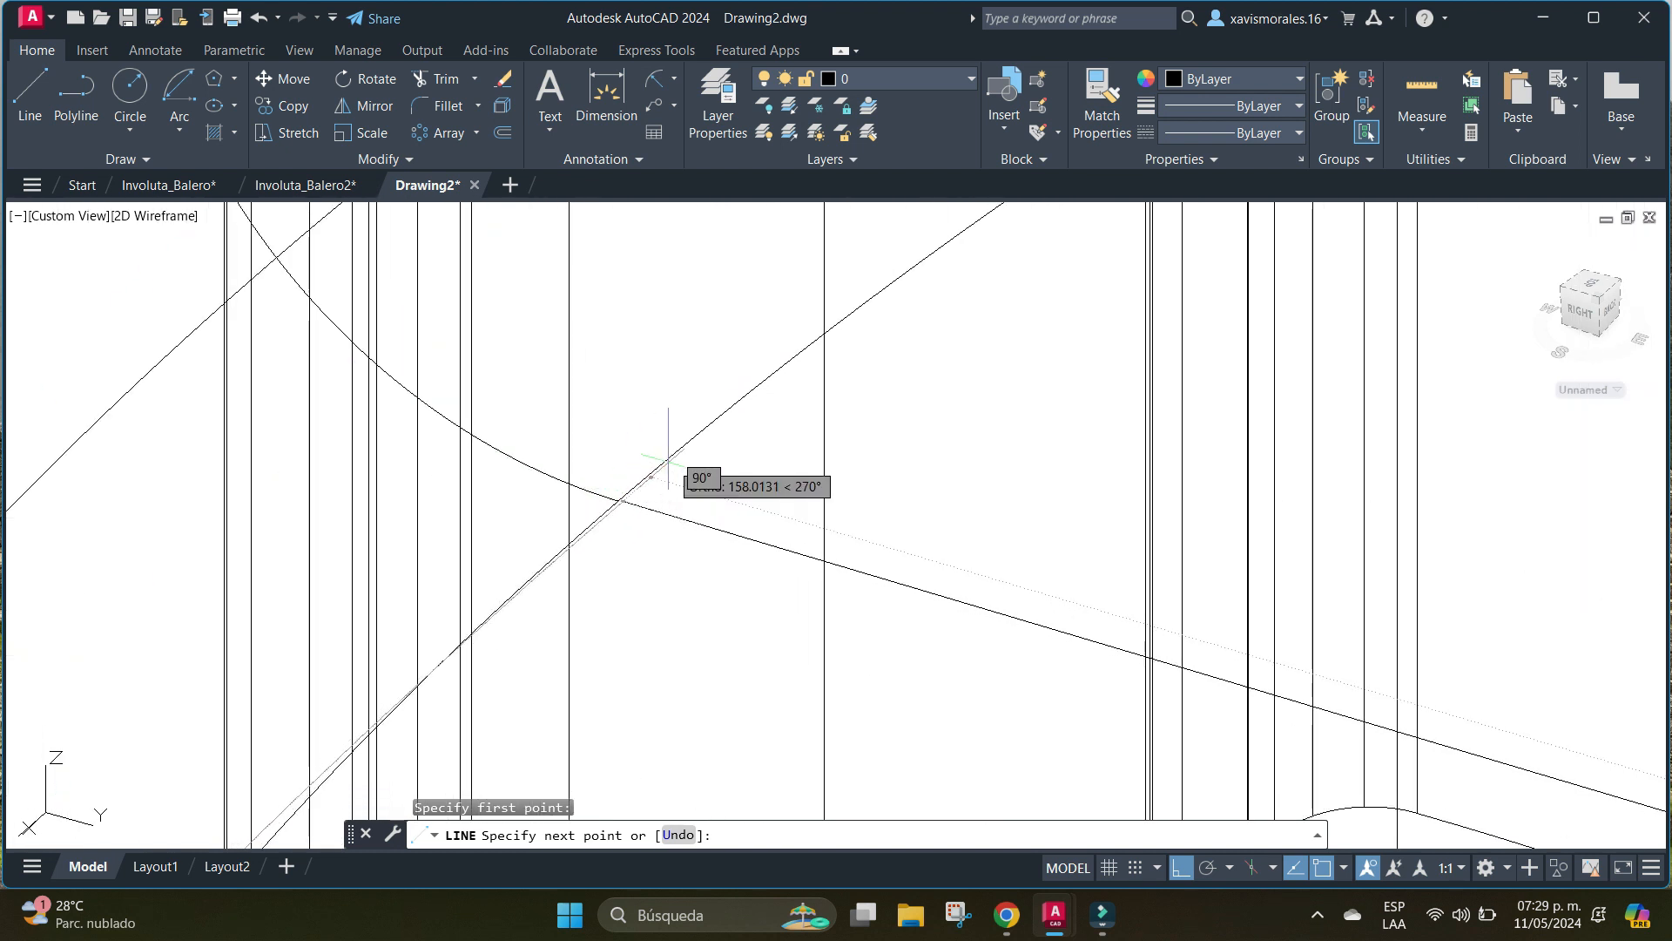
{"action": "scroll", "coordinate": [895, 566], "scroll_direction": "down", "scroll_amount": 5}
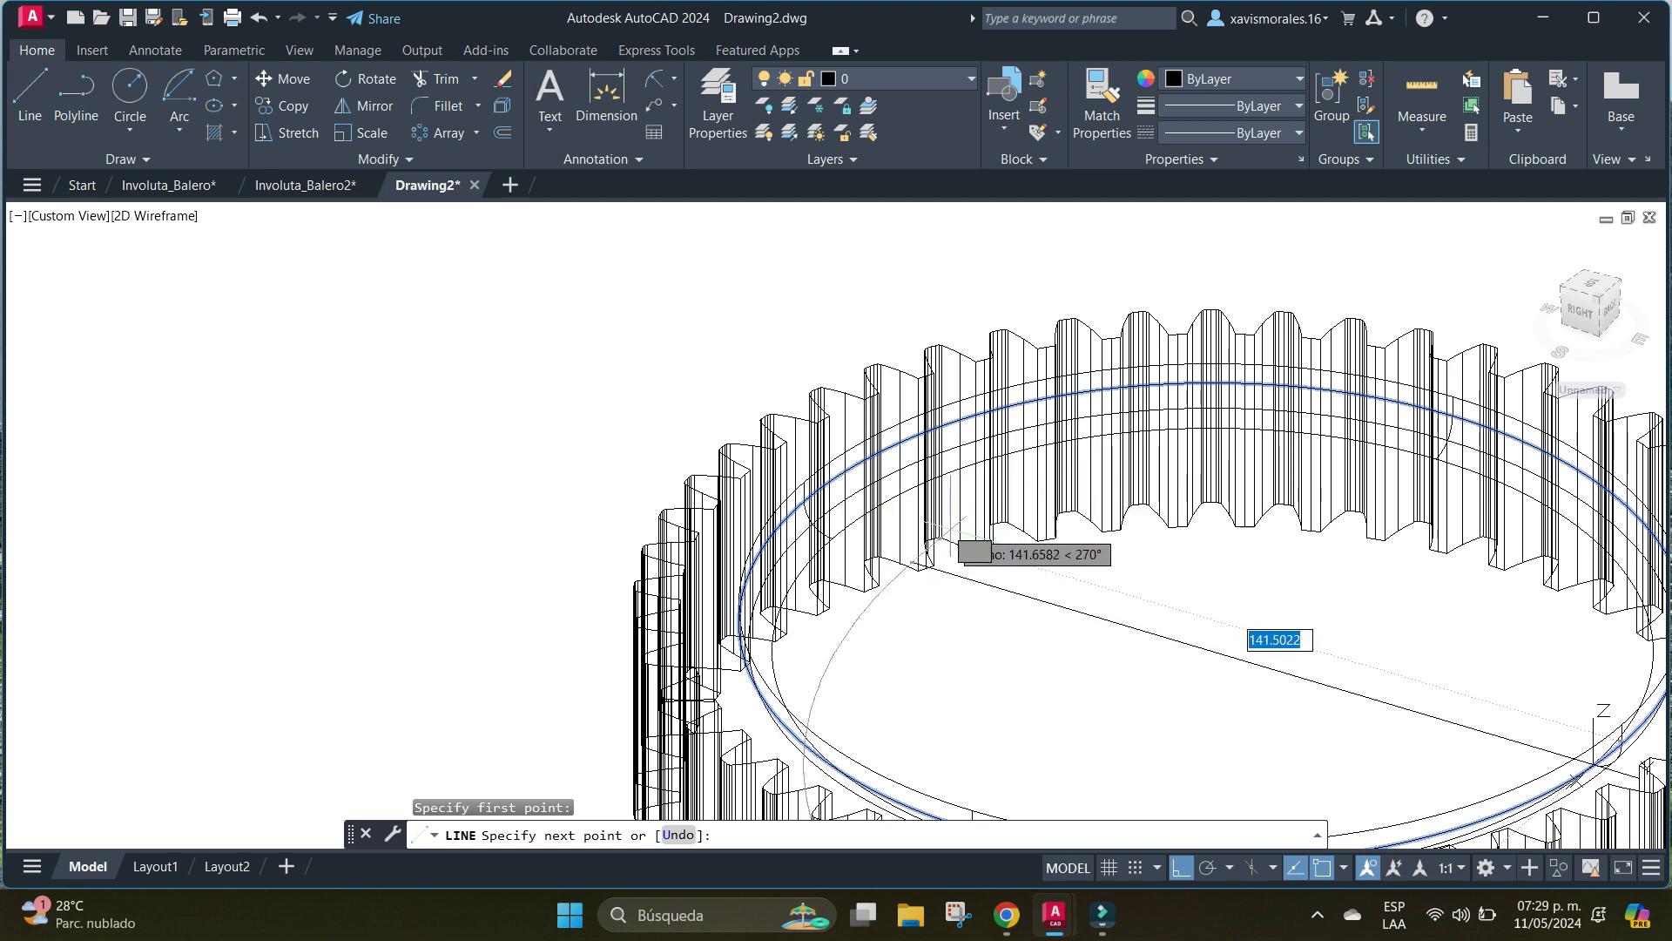
{"action": "key", "text": "Escape"}
{"action": "scroll", "coordinate": [842, 543], "scroll_direction": "up", "scroll_amount": 5}
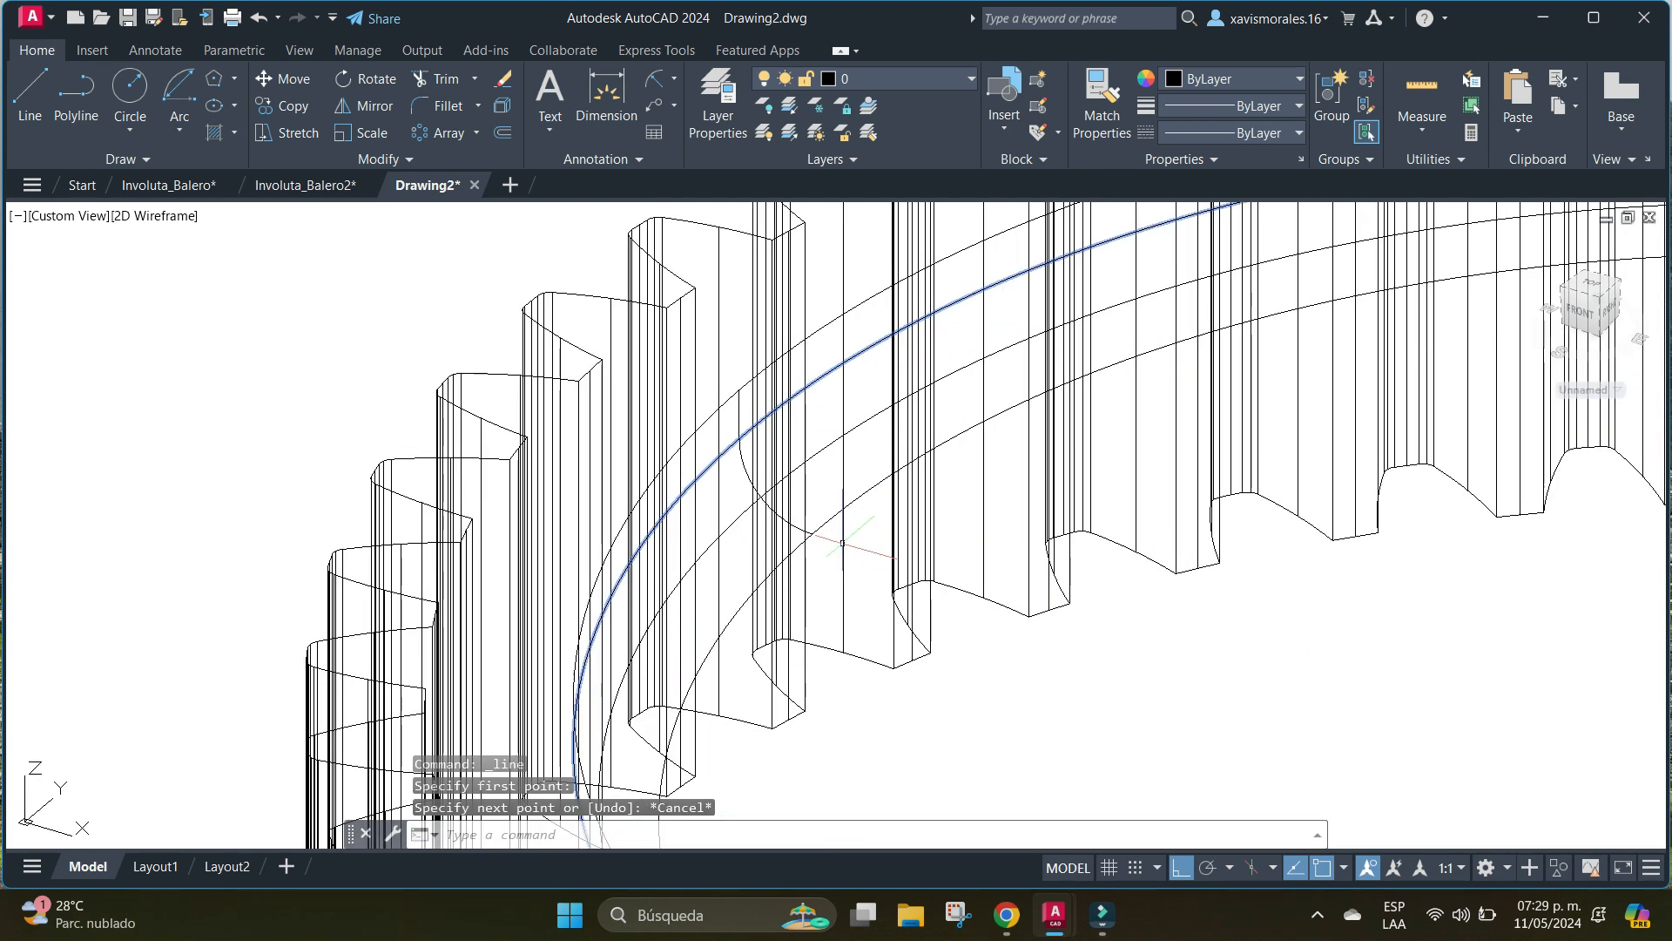
Draw a 158-unit line across the gear recess's floor circle, joining the lower ends of two opposite curved recess edges.
{"action": "left_click", "coordinate": [30, 96]}
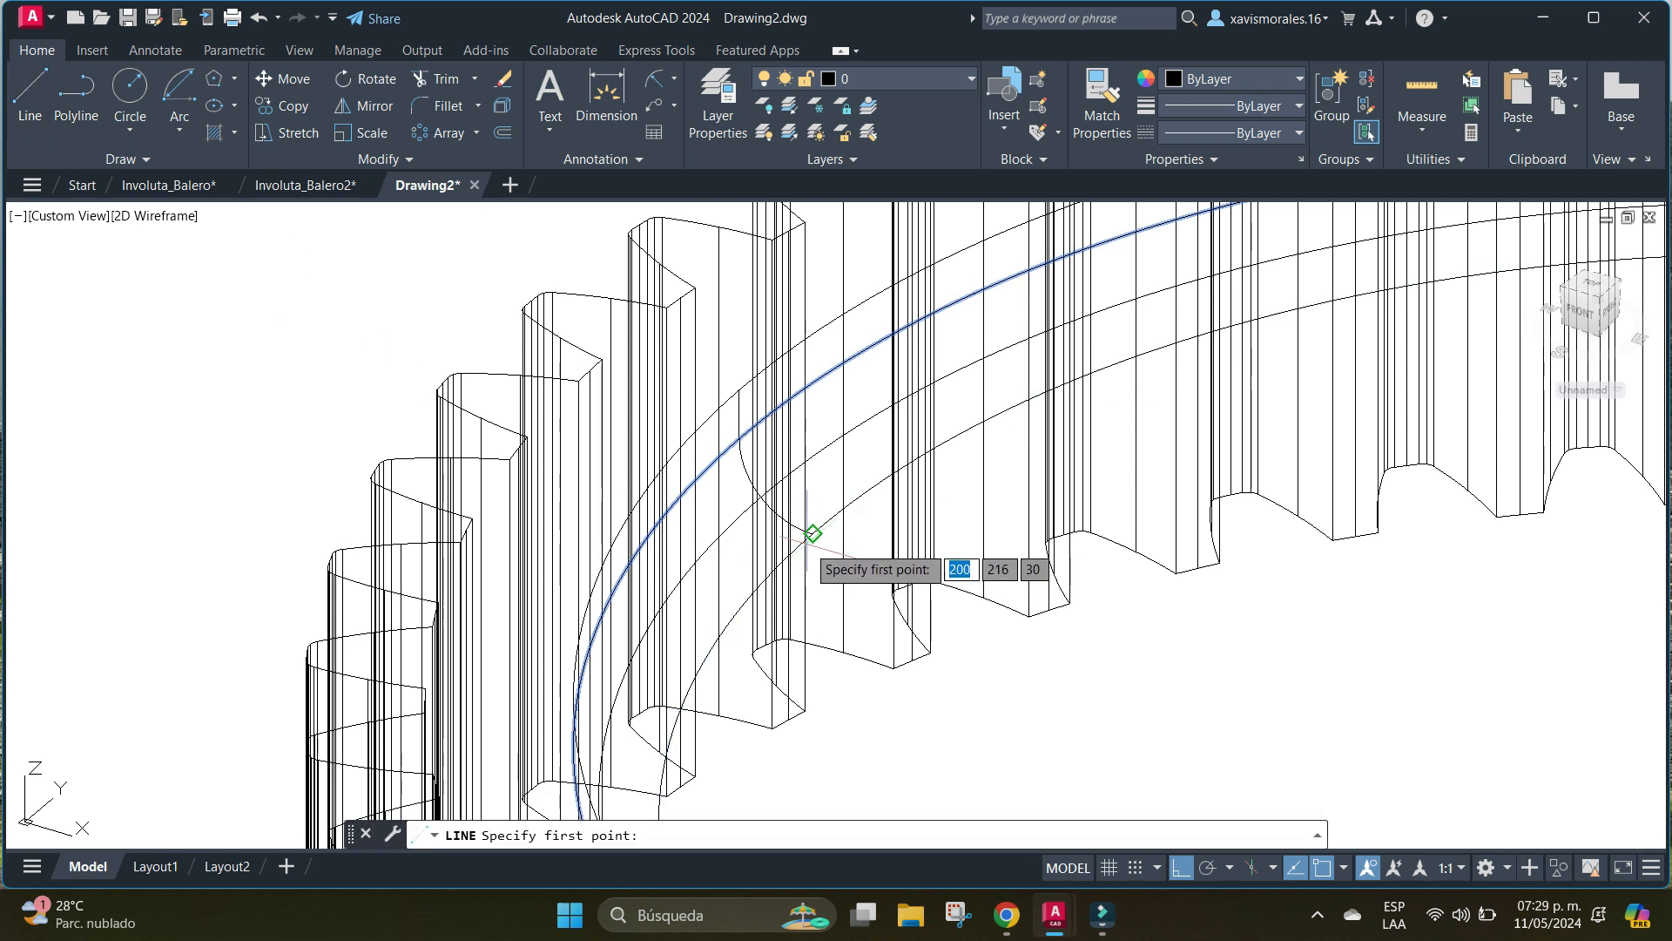
{"action": "scroll", "coordinate": [984, 593], "scroll_direction": "down", "scroll_amount": 5}
{"action": "scroll", "coordinate": [1202, 546], "scroll_direction": "up", "scroll_amount": 6}
{"action": "middle_click_drag", "start_coordinate": [1202, 545], "coordinate": [847, 269]}
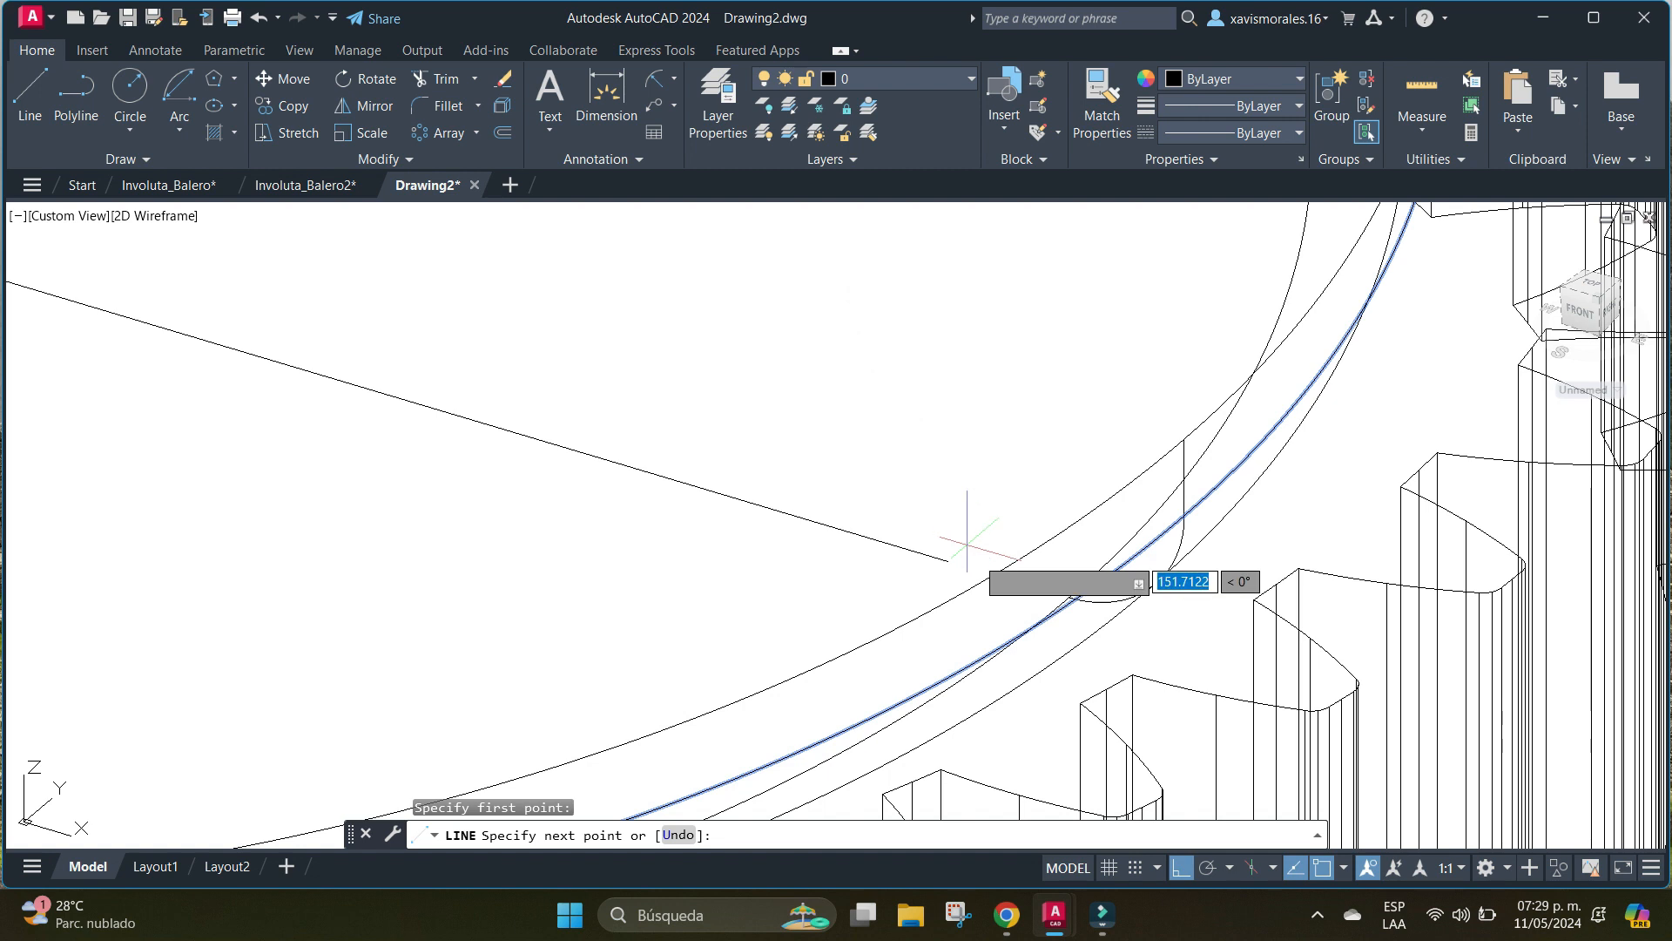
{"action": "scroll", "coordinate": [1064, 603], "scroll_direction": "up", "scroll_amount": 4}
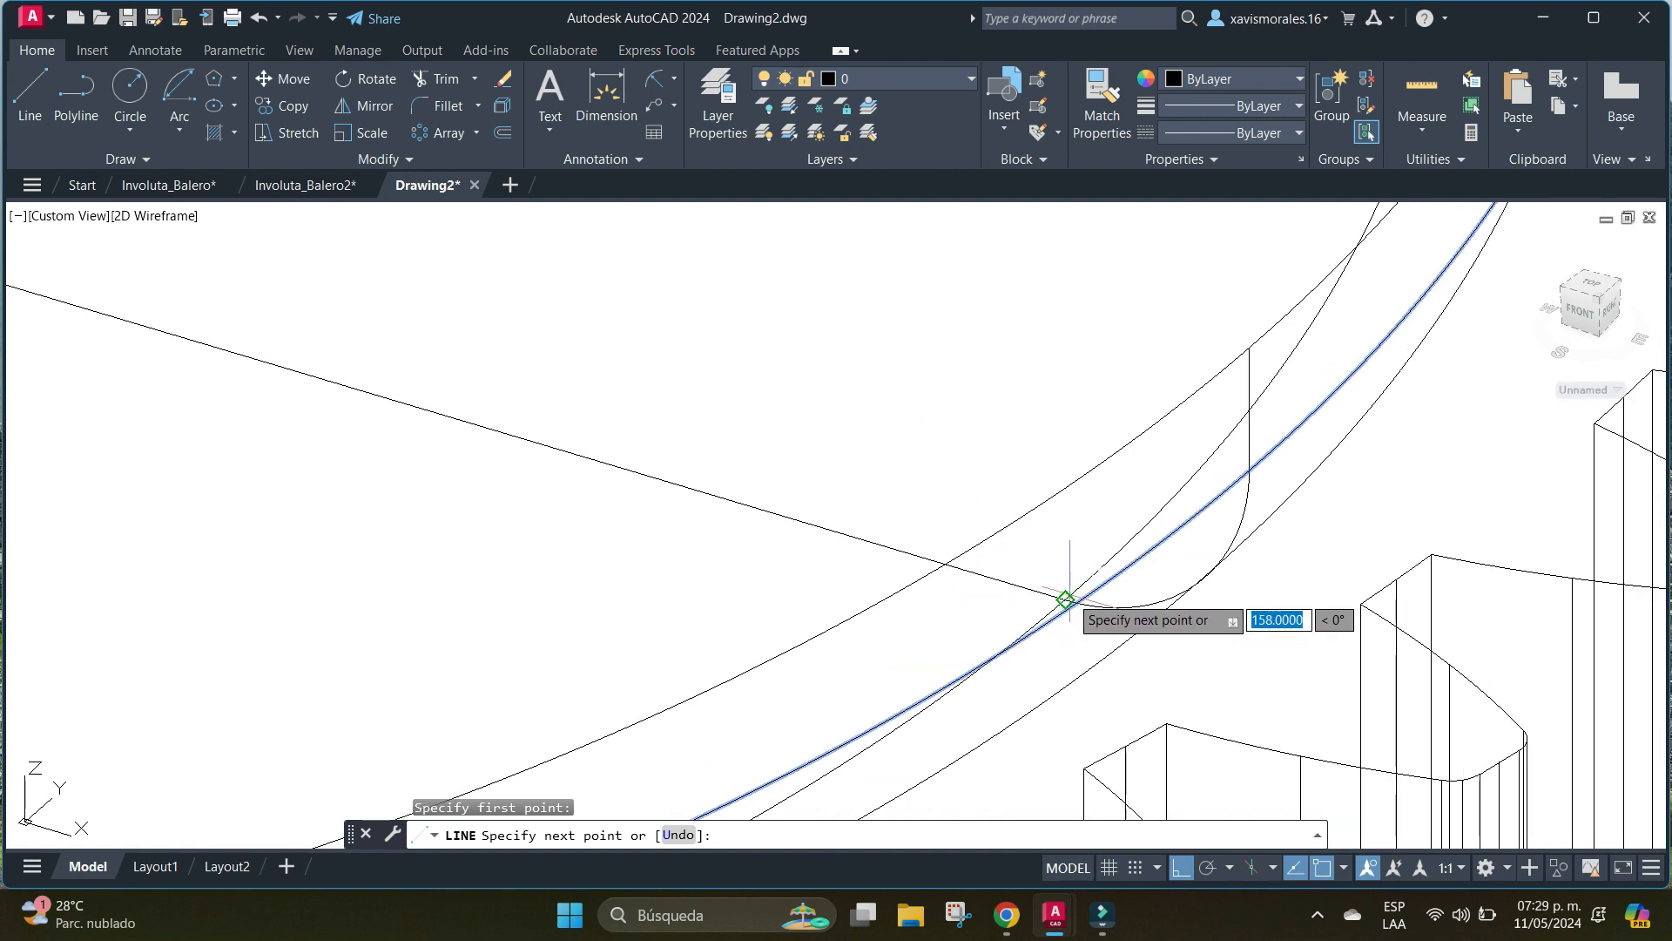
{"action": "left_click", "coordinate": [1010, 638]}
{"action": "scroll", "coordinate": [788, 507], "scroll_direction": "down", "scroll_amount": 10}
{"action": "middle_click_drag", "start_coordinate": [480, 376], "coordinate": [482, 377]}
{"action": "scroll", "coordinate": [1071, 552], "scroll_direction": "down", "scroll_amount": 6}
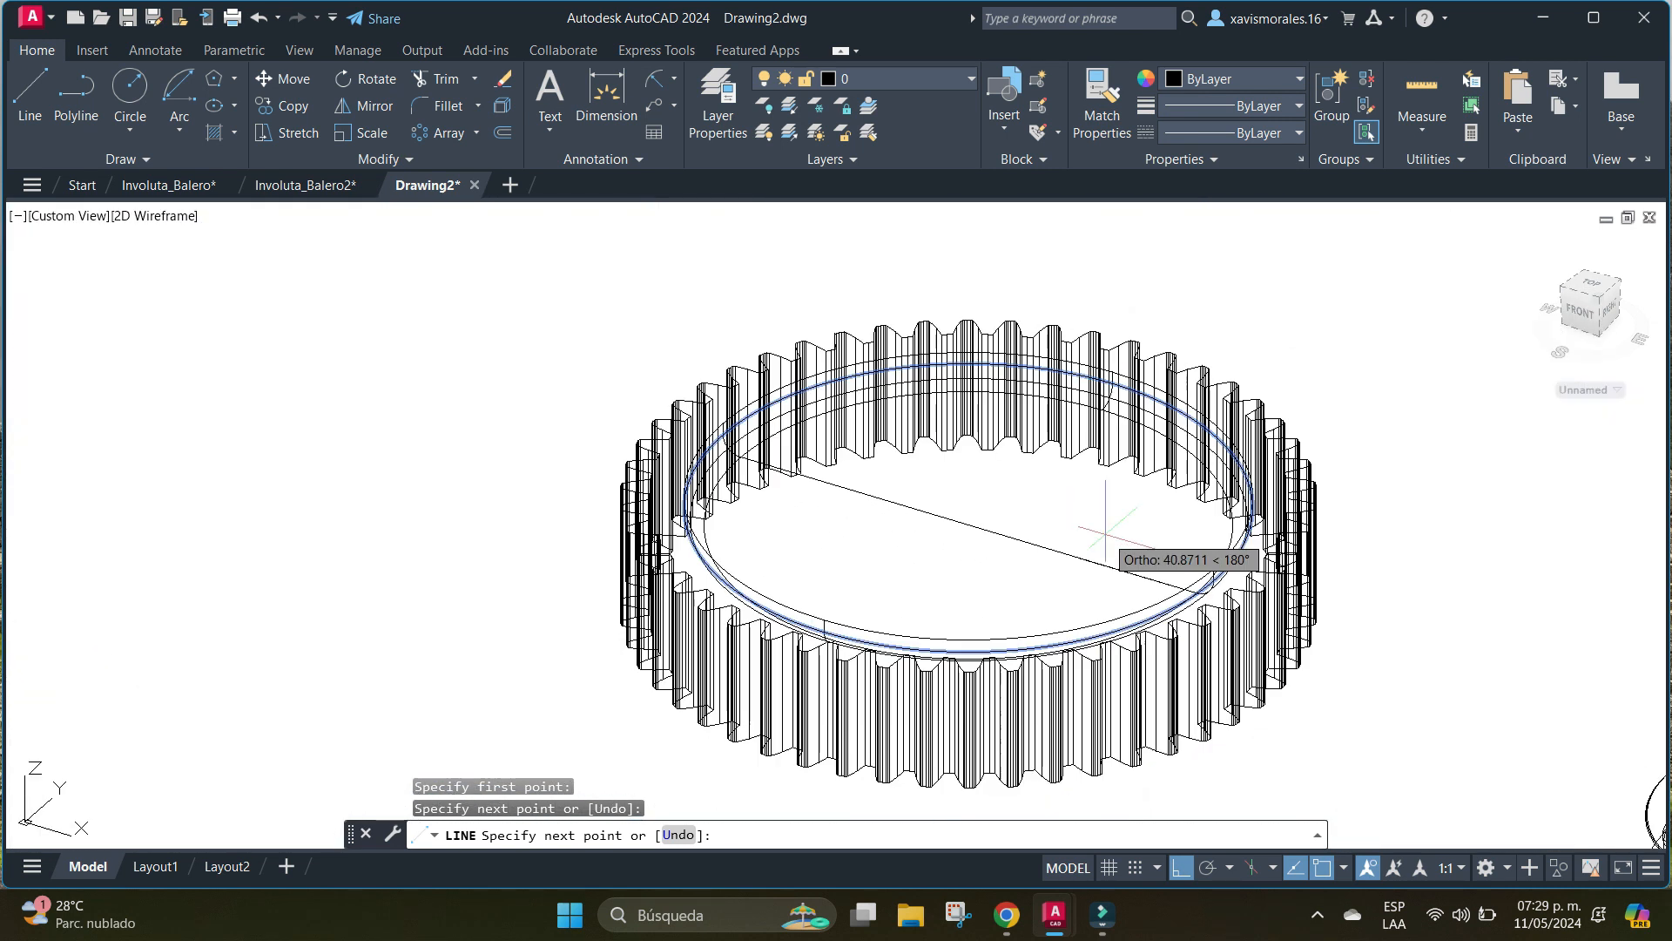
{"action": "scroll", "coordinate": [1010, 505], "scroll_direction": "up", "scroll_amount": 5}
{"action": "scroll", "coordinate": [889, 546], "scroll_direction": "down", "scroll_amount": 2}
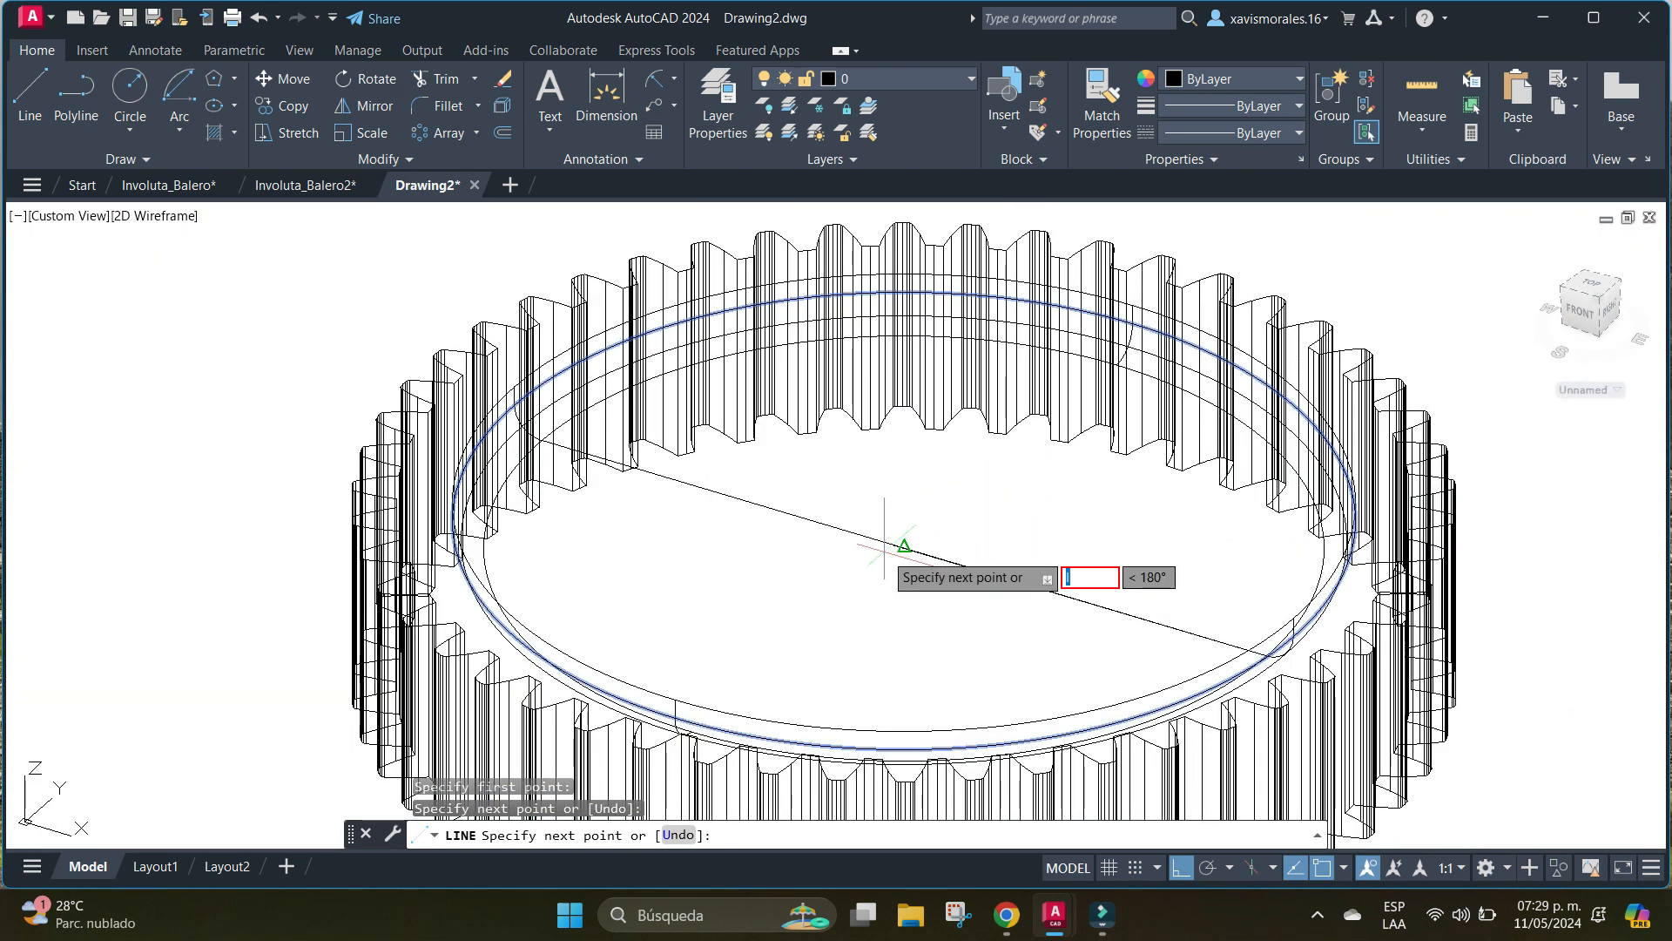
{"action": "key", "text": "Escape"}
{"action": "key", "text": "Escape"}
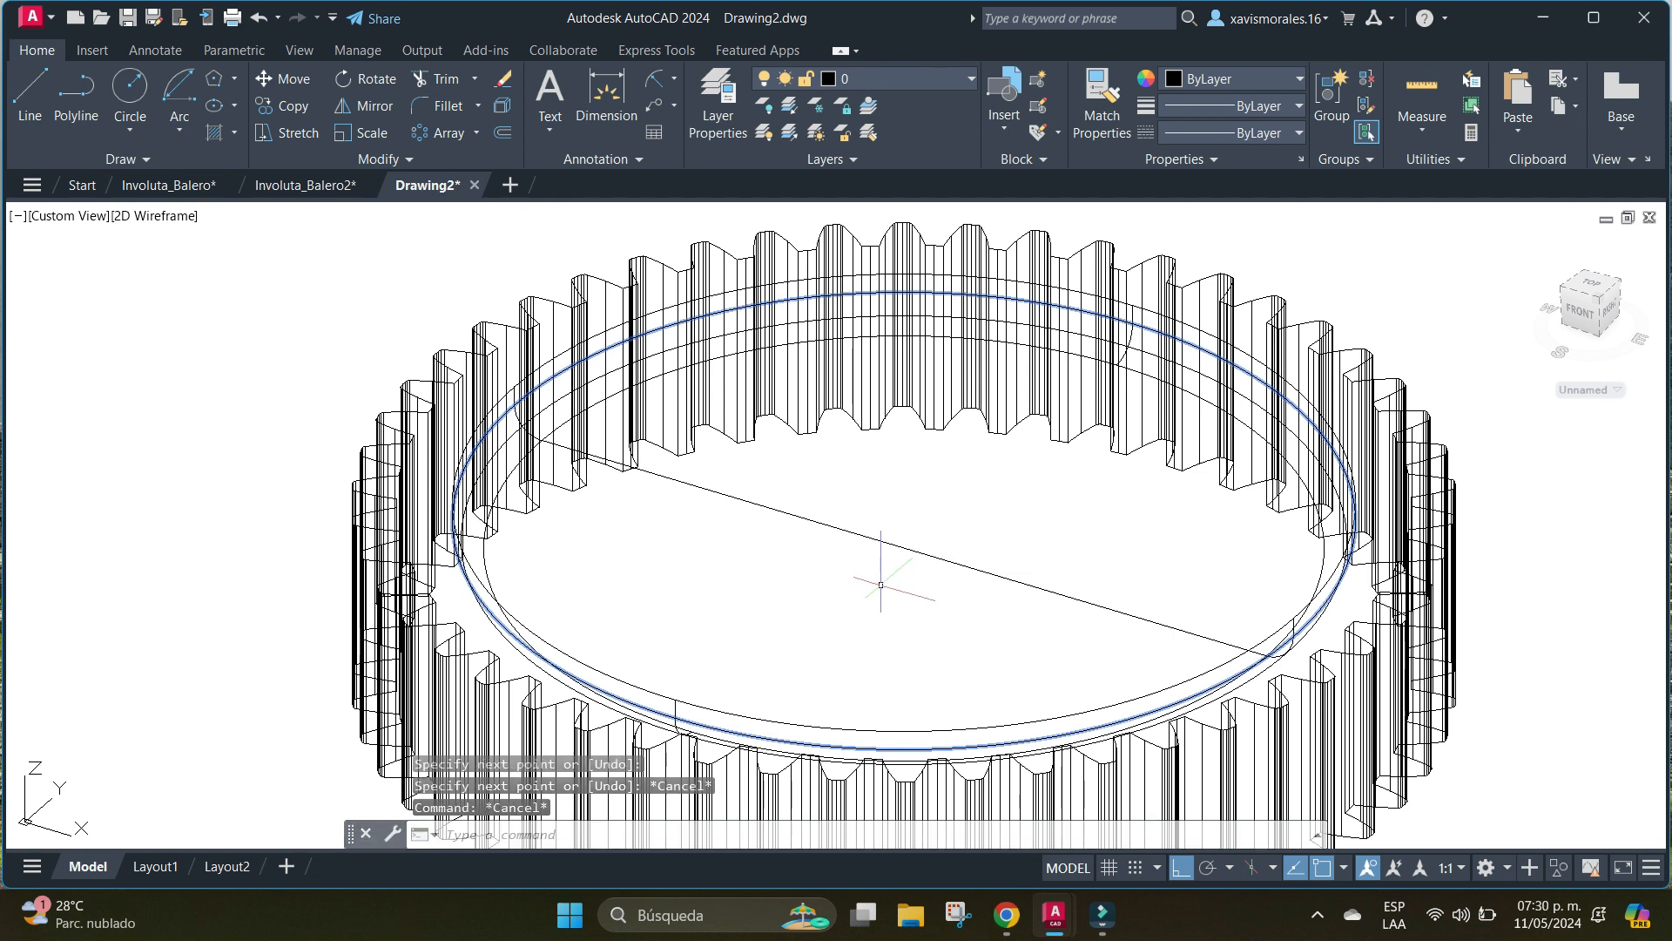
Draw a second 158-unit line across the gear recess's floor circle between the other two curved edges' ends, crossing the first line.
{"action": "key", "text": "space"}
{"action": "left_click", "coordinate": [1125, 348]}
{"action": "scroll", "coordinate": [696, 662], "scroll_direction": "up", "scroll_amount": 5}
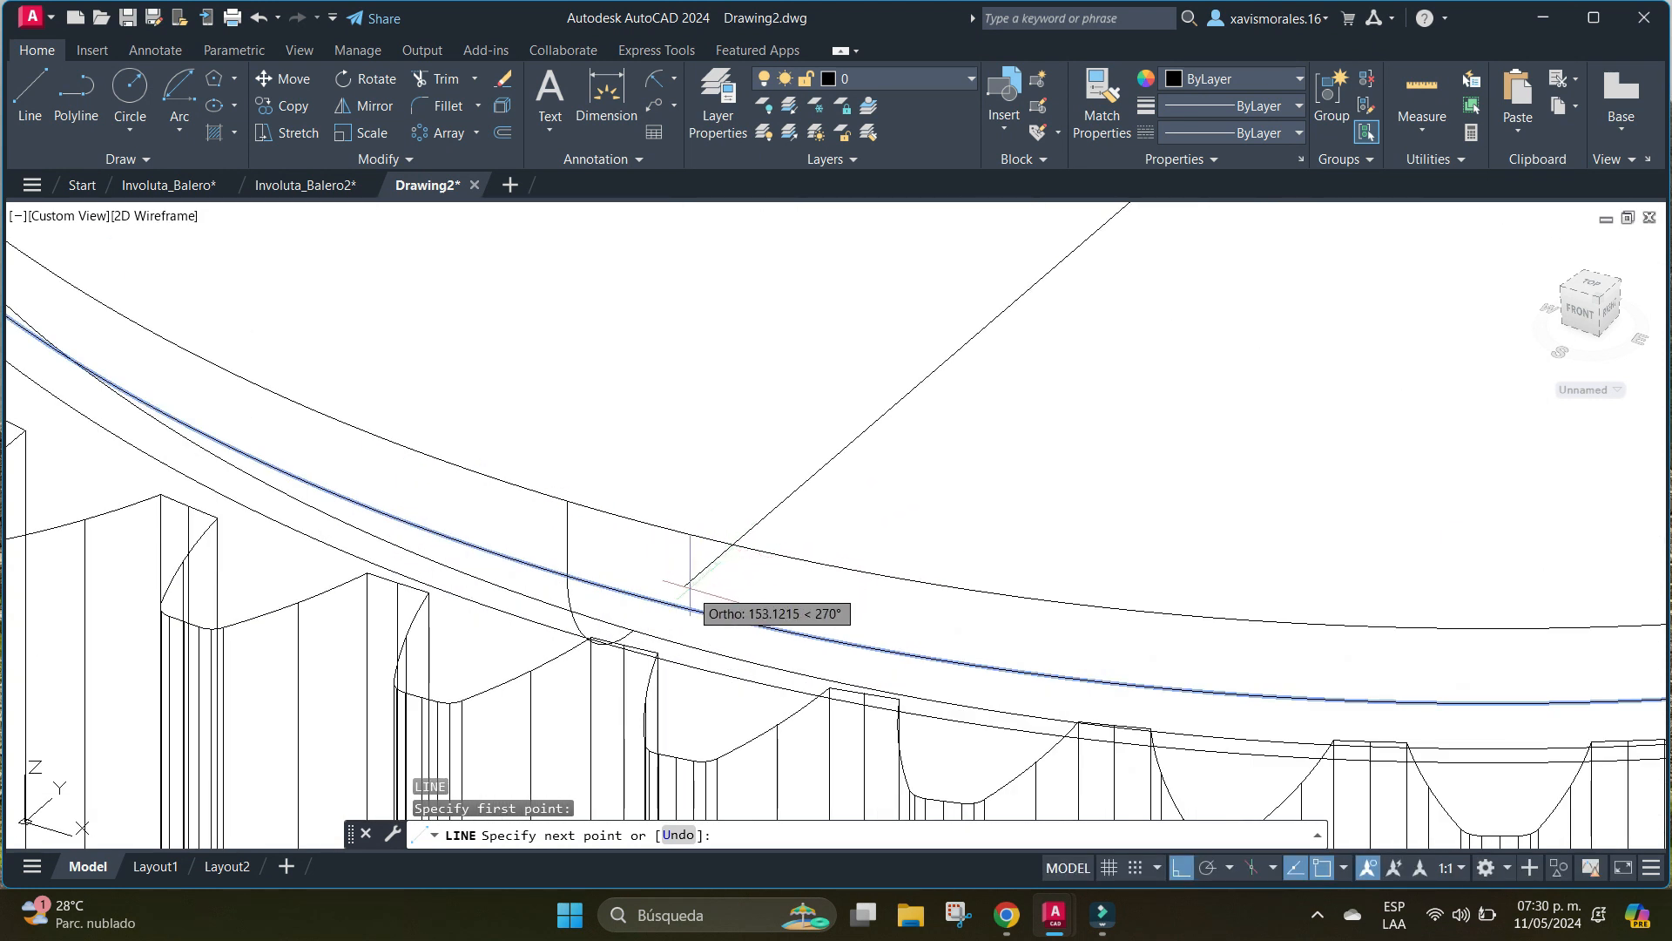
{"action": "left_click", "coordinate": [633, 629]}
{"action": "key", "text": "space"}
{"action": "scroll", "coordinate": [1195, 485], "scroll_direction": "down", "scroll_amount": 6}
{"action": "middle_click_drag", "start_coordinate": [1186, 484], "coordinate": [466, 497]}
{"action": "scroll", "coordinate": [551, 502], "scroll_direction": "down", "scroll_amount": 2}
{"action": "middle_click_drag", "start_coordinate": [661, 527], "coordinate": [574, 479]}
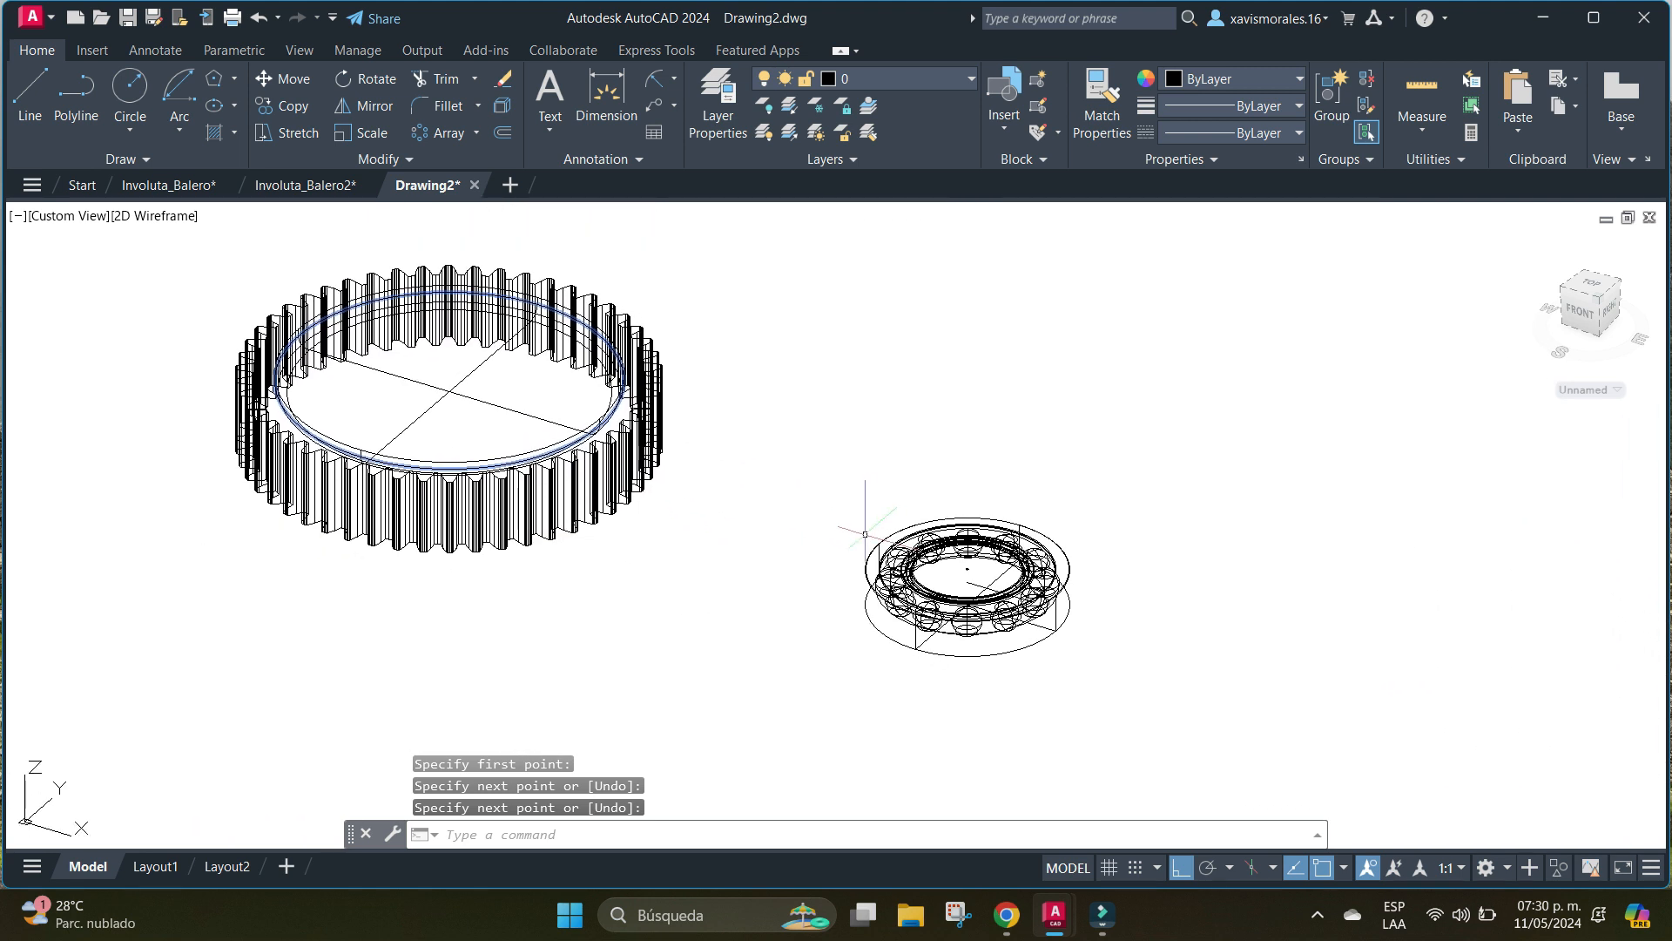
With Ortho off, move the bearing and its reference lines from the crossing of its bottom lines to the crossing of the gear recess's lines.
{"action": "type", "text": "m"}
{"action": "key", "text": "space"}
{"action": "left_click", "coordinate": [1142, 442]}
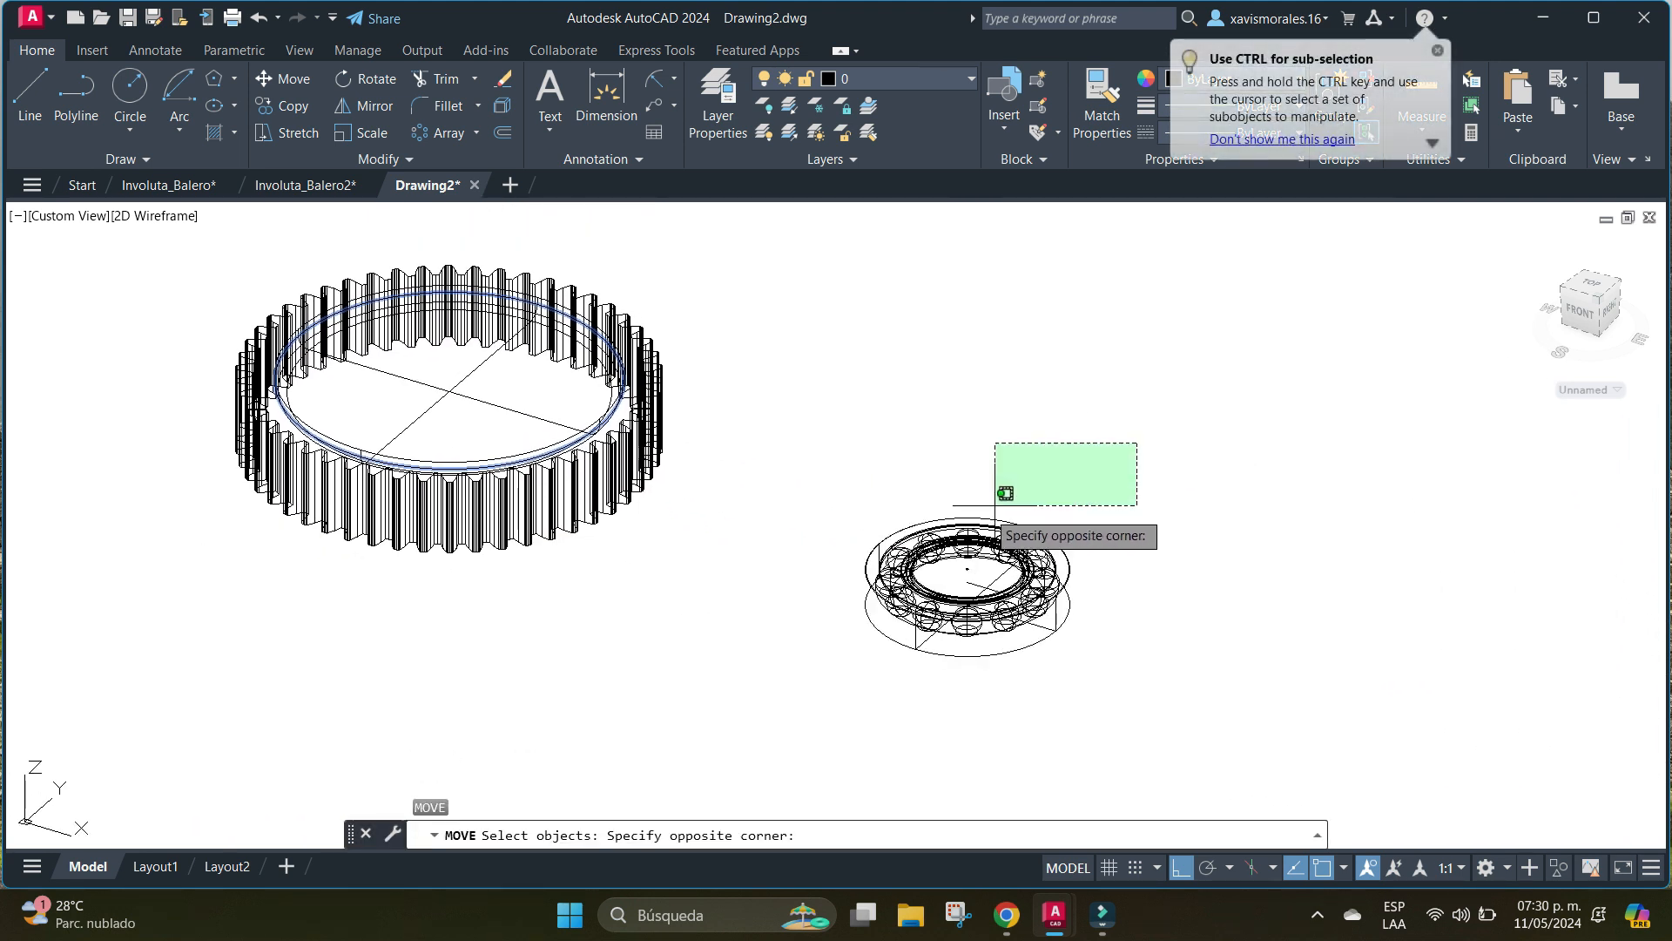
{"action": "left_click", "coordinate": [797, 711]}
{"action": "scroll", "coordinate": [993, 624], "scroll_direction": "up", "scroll_amount": 8}
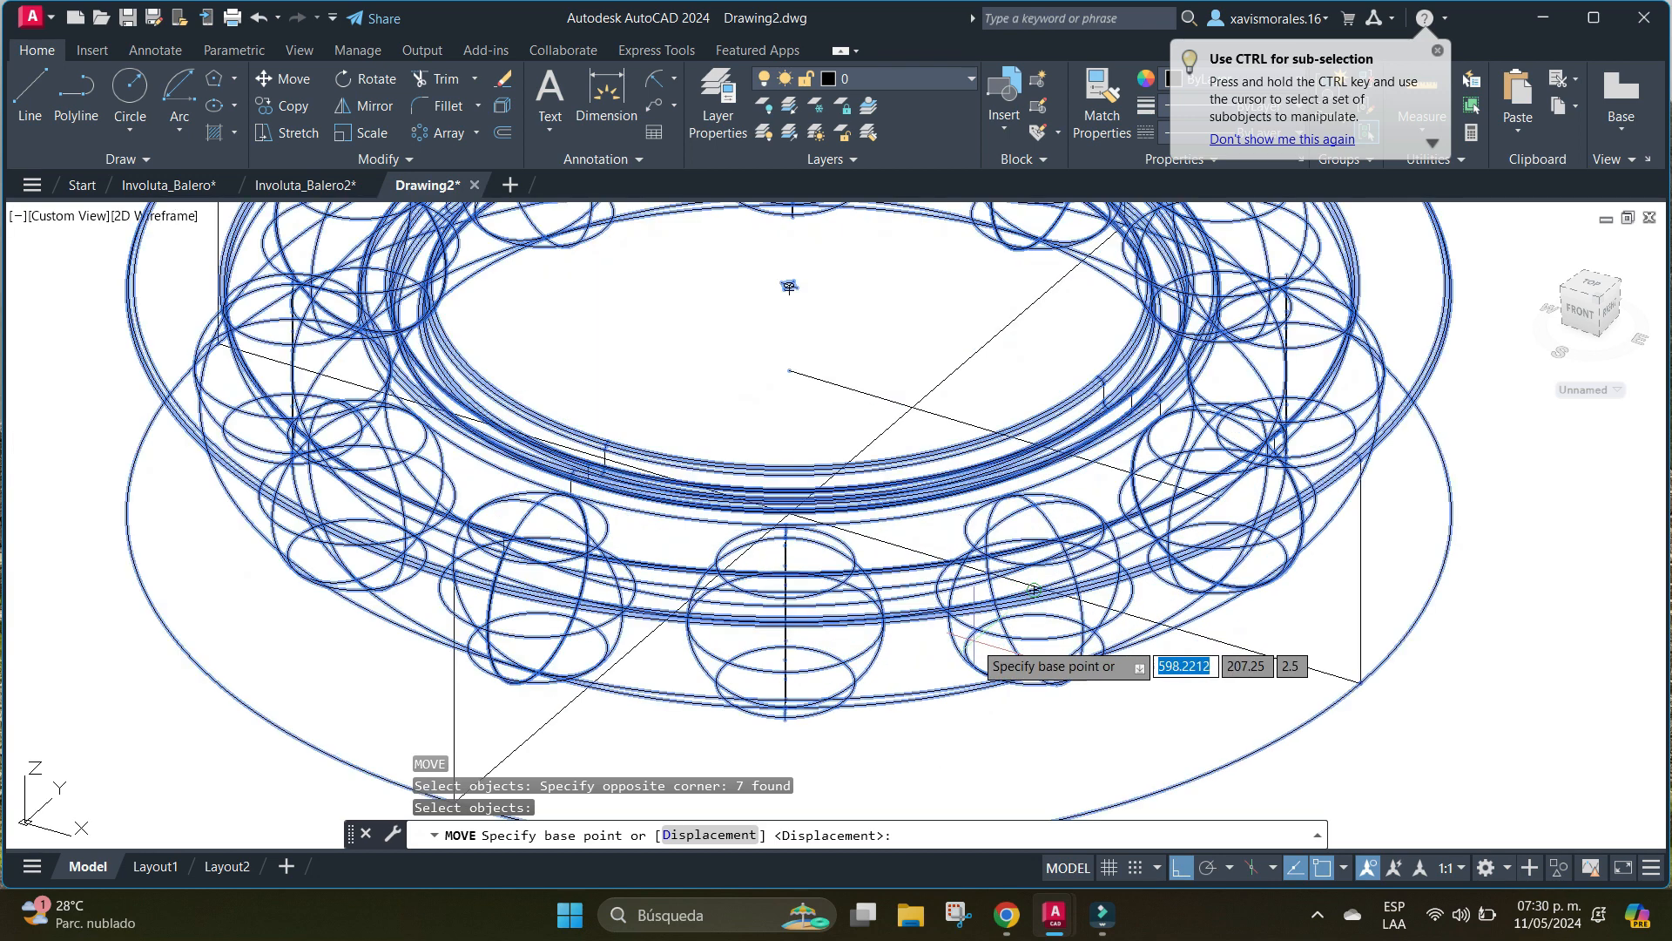
{"action": "middle_click_drag", "start_coordinate": [786, 562], "coordinate": [941, 522]}
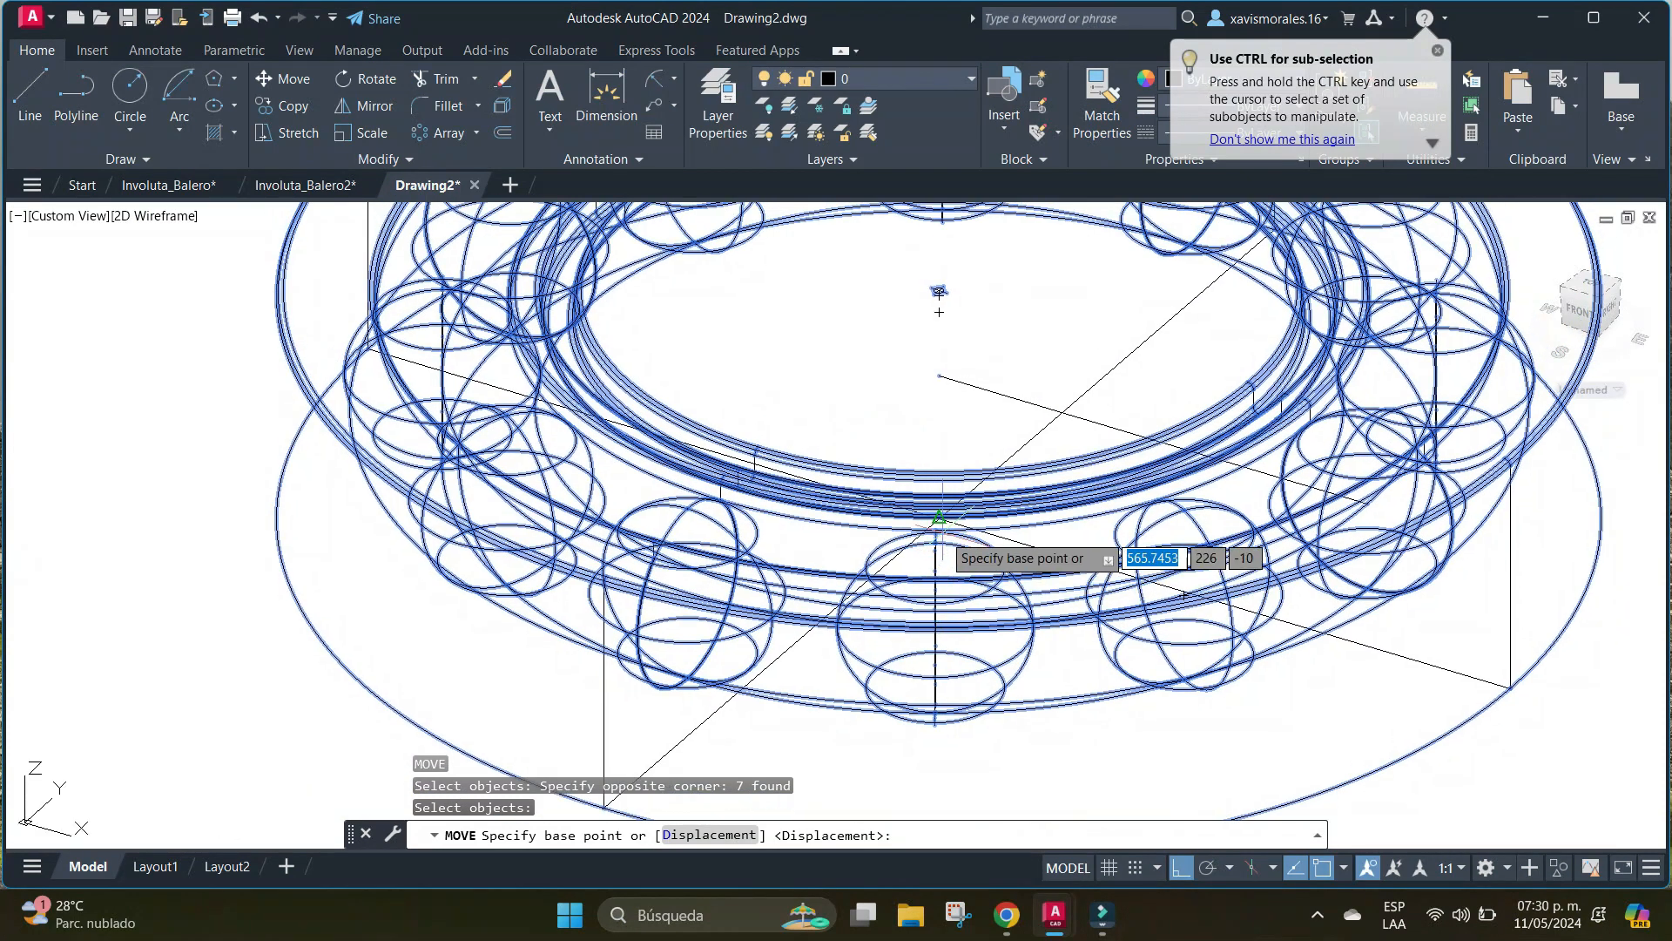
{"action": "scroll", "coordinate": [910, 501], "scroll_direction": "up", "scroll_amount": 4}
{"action": "left_click", "coordinate": [885, 459]}
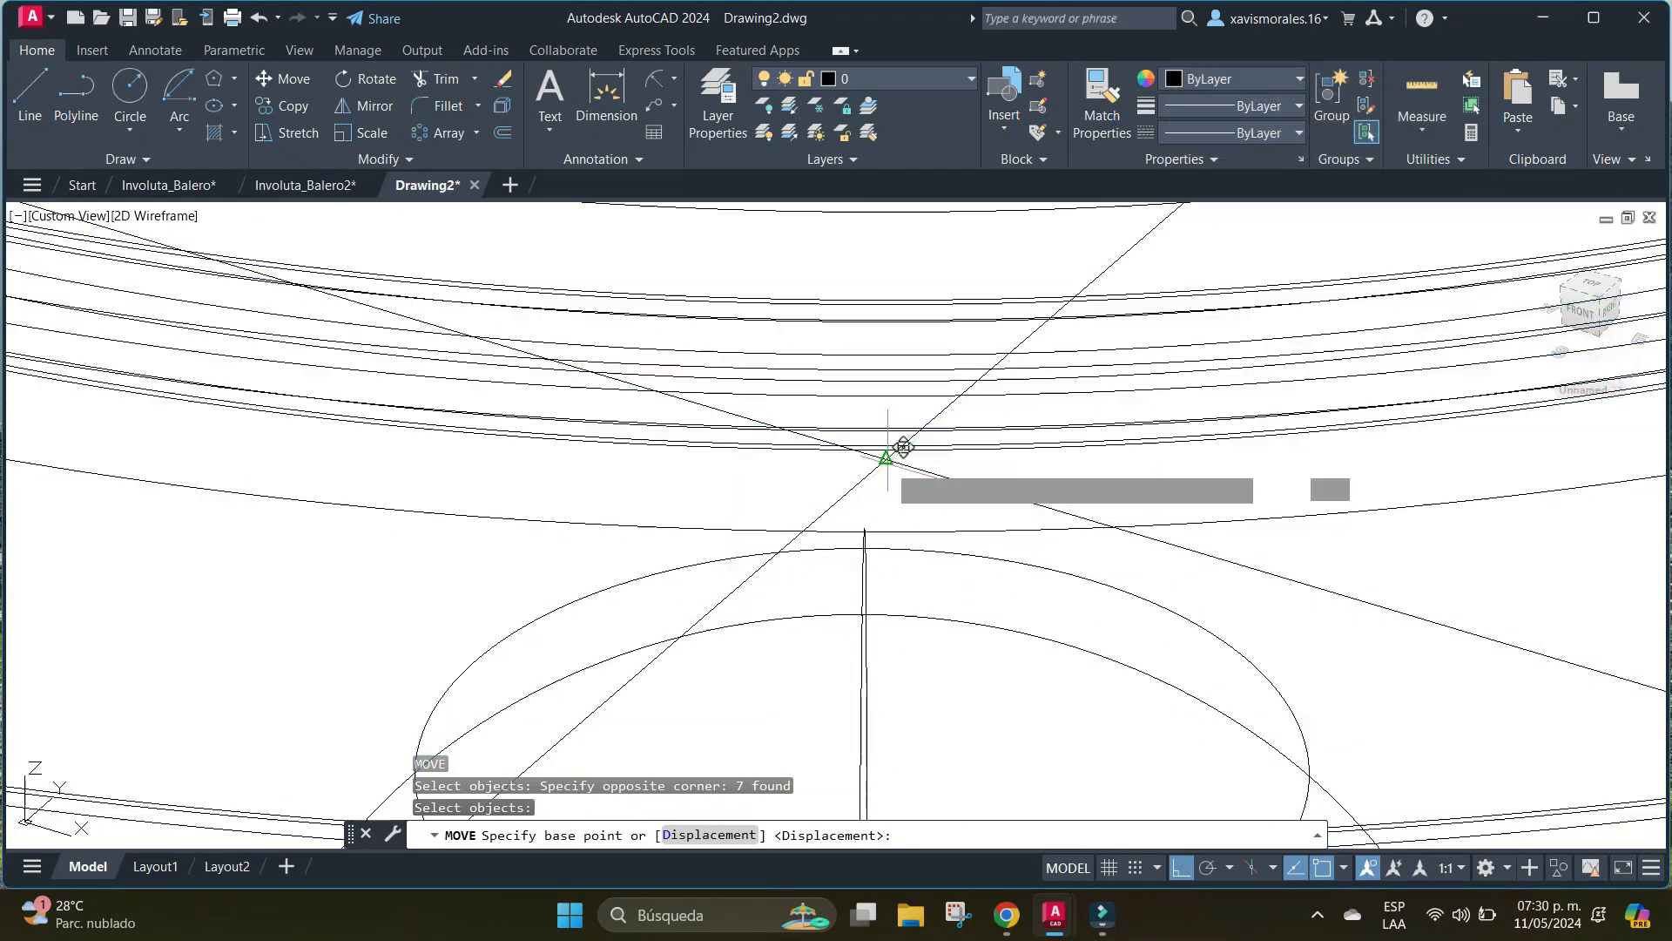
{"action": "key", "text": "F8"}
{"action": "scroll", "coordinate": [676, 485], "scroll_direction": "down", "scroll_amount": 6}
{"action": "middle_click_drag", "start_coordinate": [601, 502], "coordinate": [828, 579]}
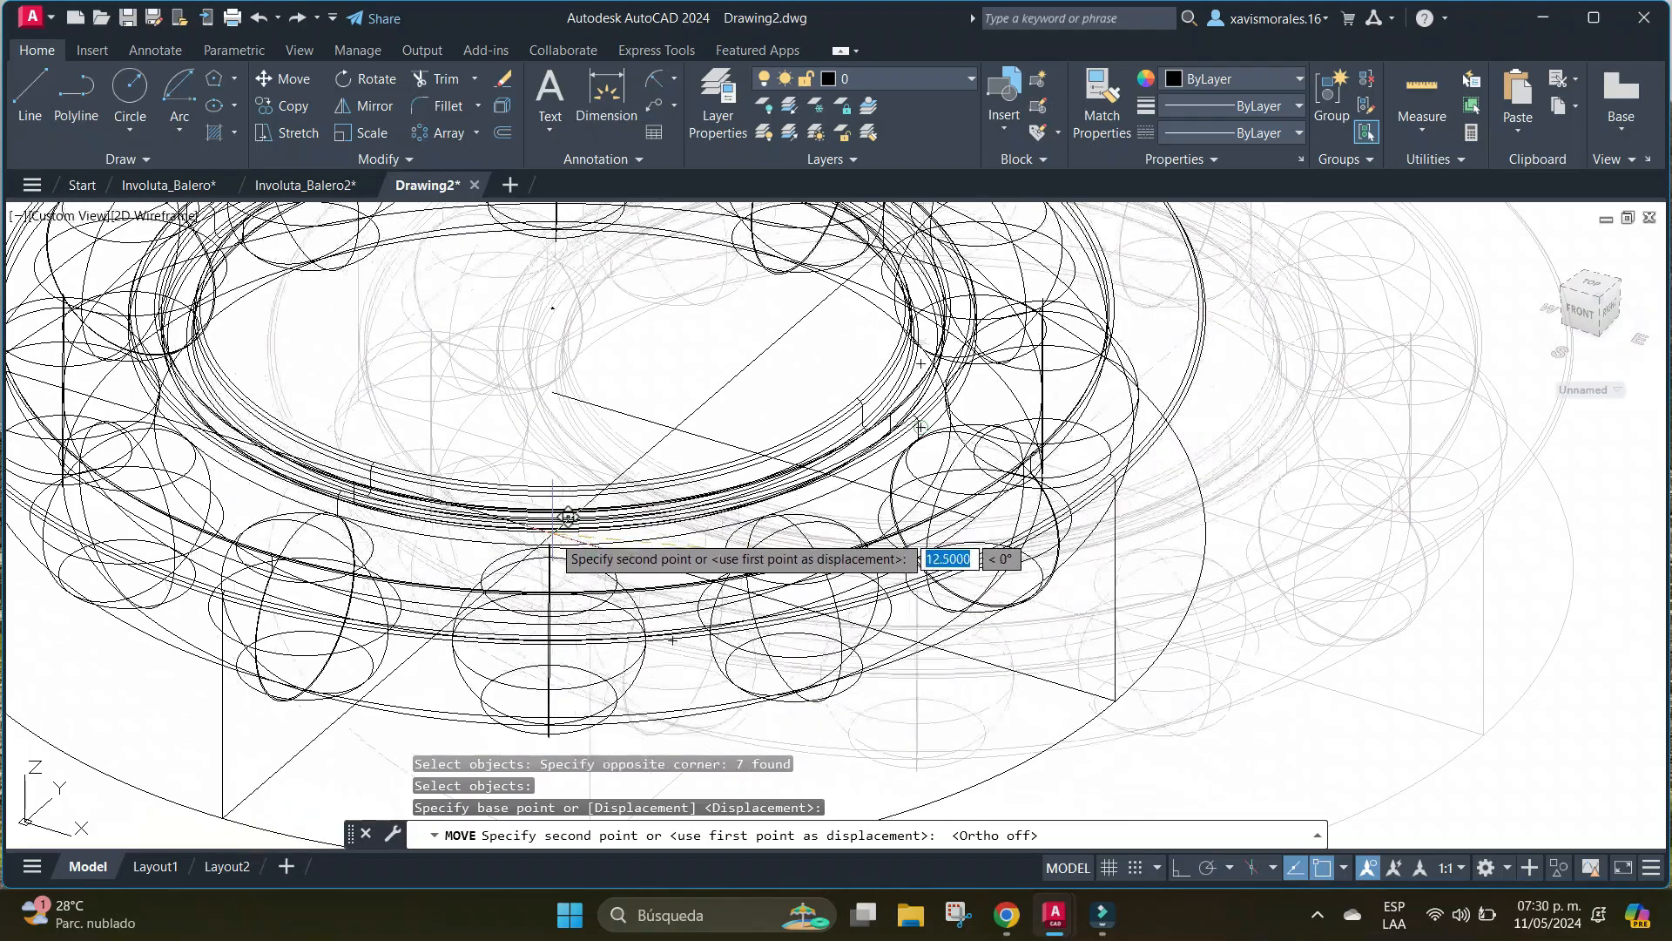
{"action": "middle_click_drag", "start_coordinate": [555, 537], "coordinate": [1094, 661]}
{"action": "scroll", "coordinate": [770, 558], "scroll_direction": "down", "scroll_amount": 4}
{"action": "middle_click_drag", "start_coordinate": [647, 536], "coordinate": [1416, 833]}
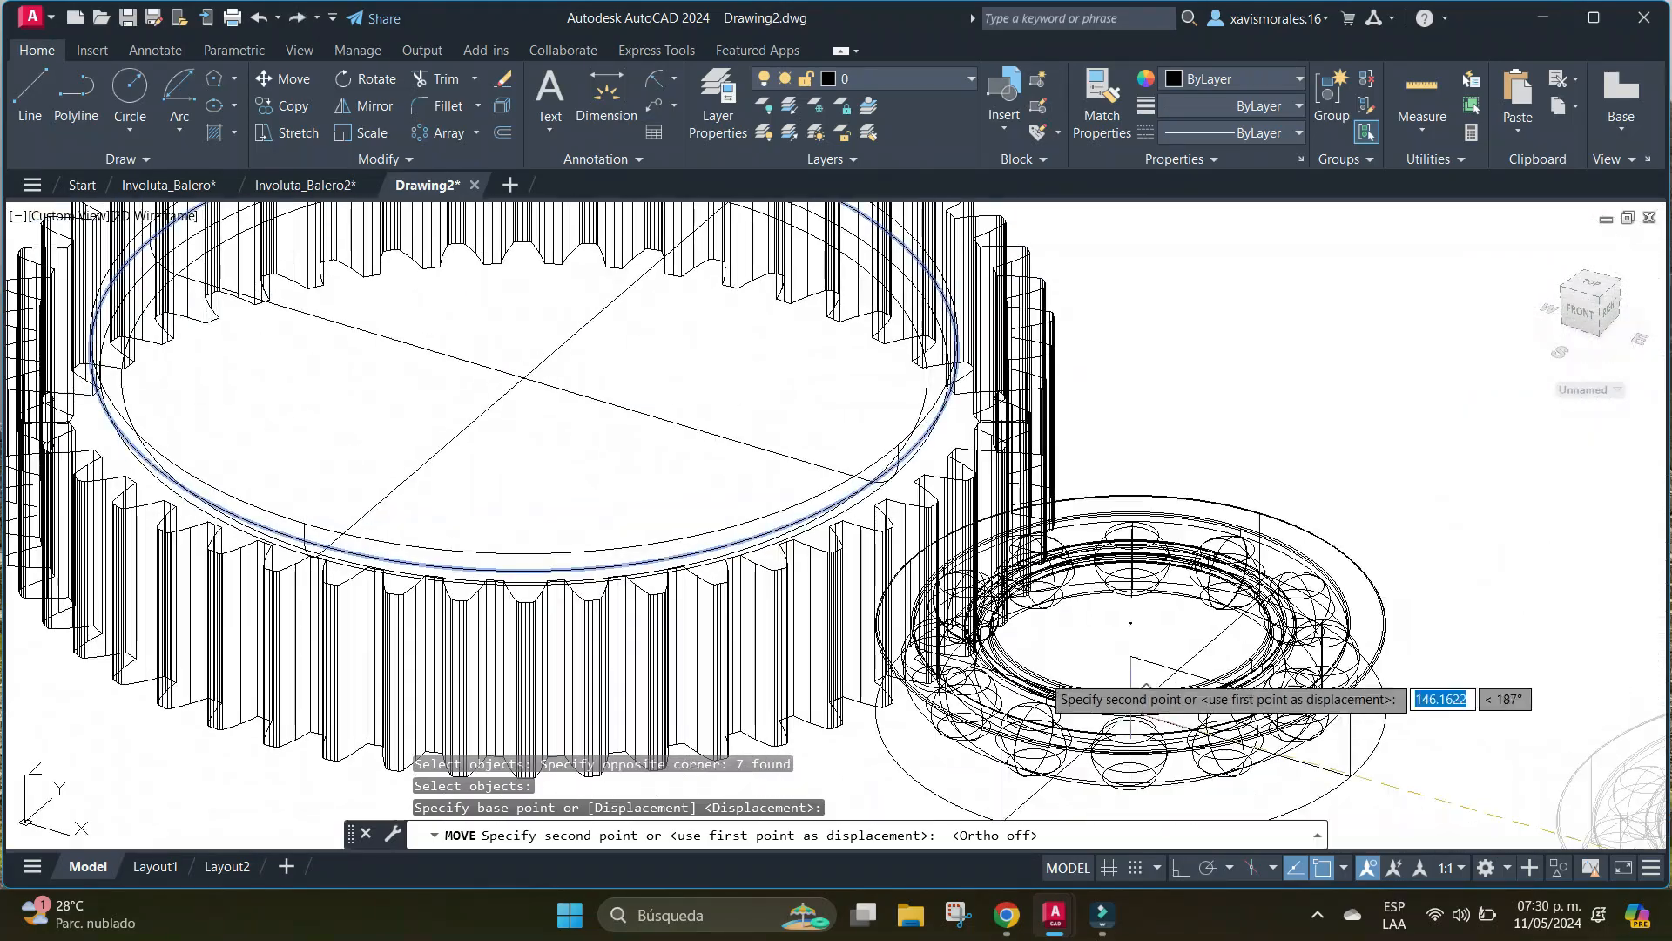
{"action": "scroll", "coordinate": [558, 398], "scroll_direction": "up", "scroll_amount": 6}
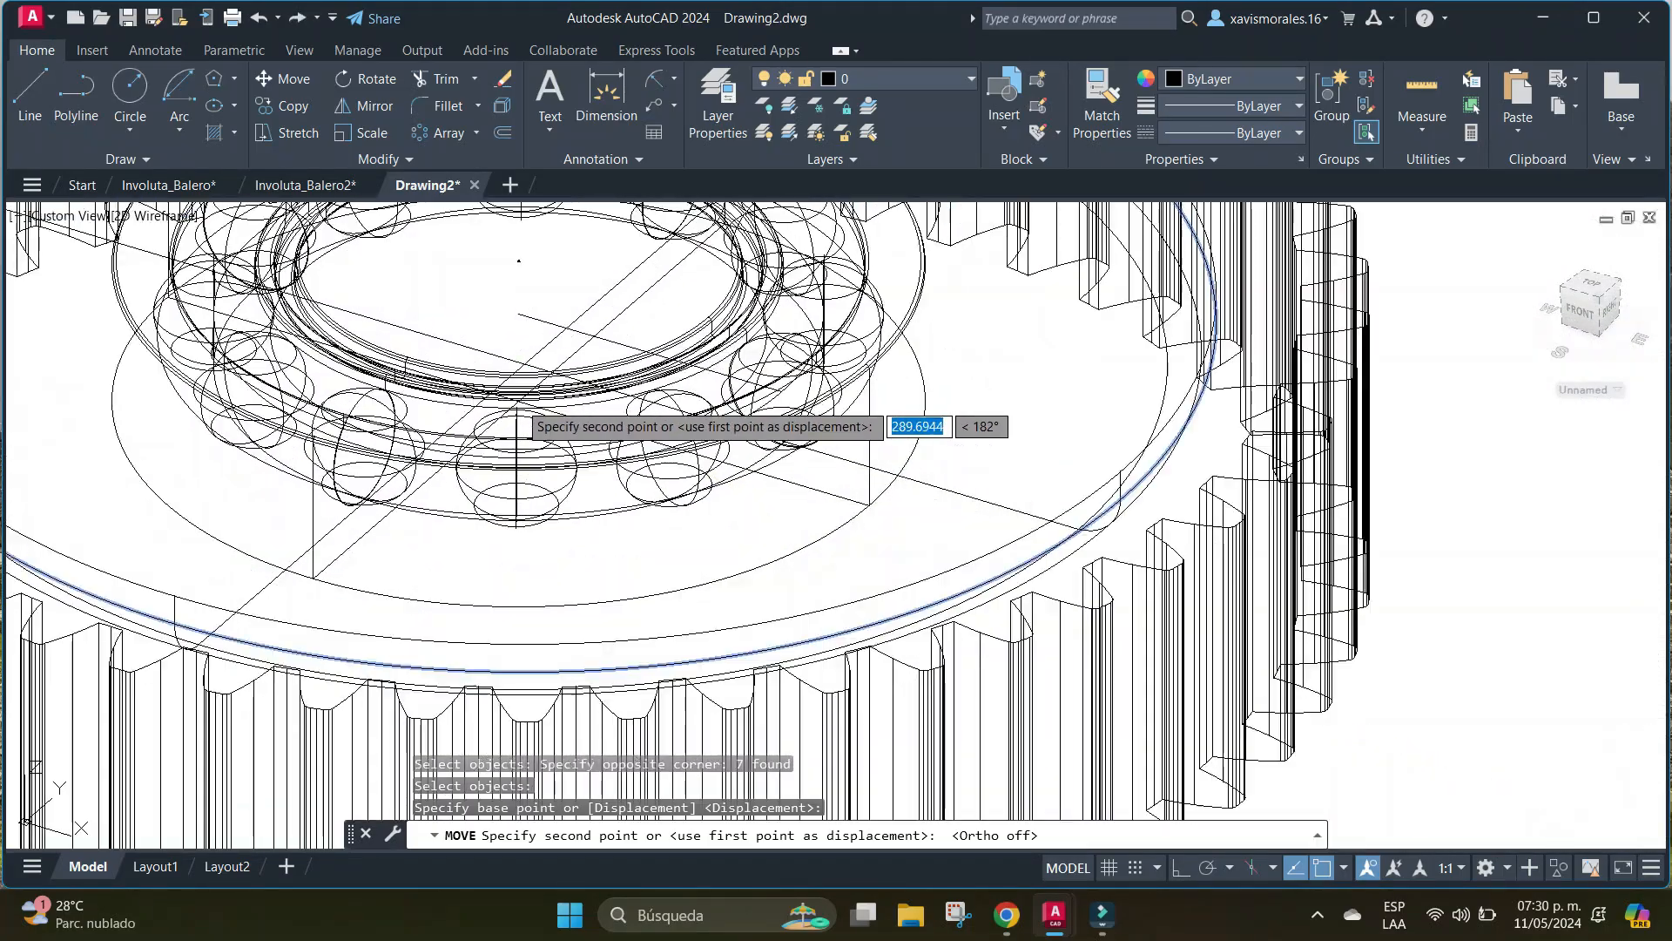
{"action": "middle_click_drag", "start_coordinate": [512, 388], "coordinate": [789, 786]}
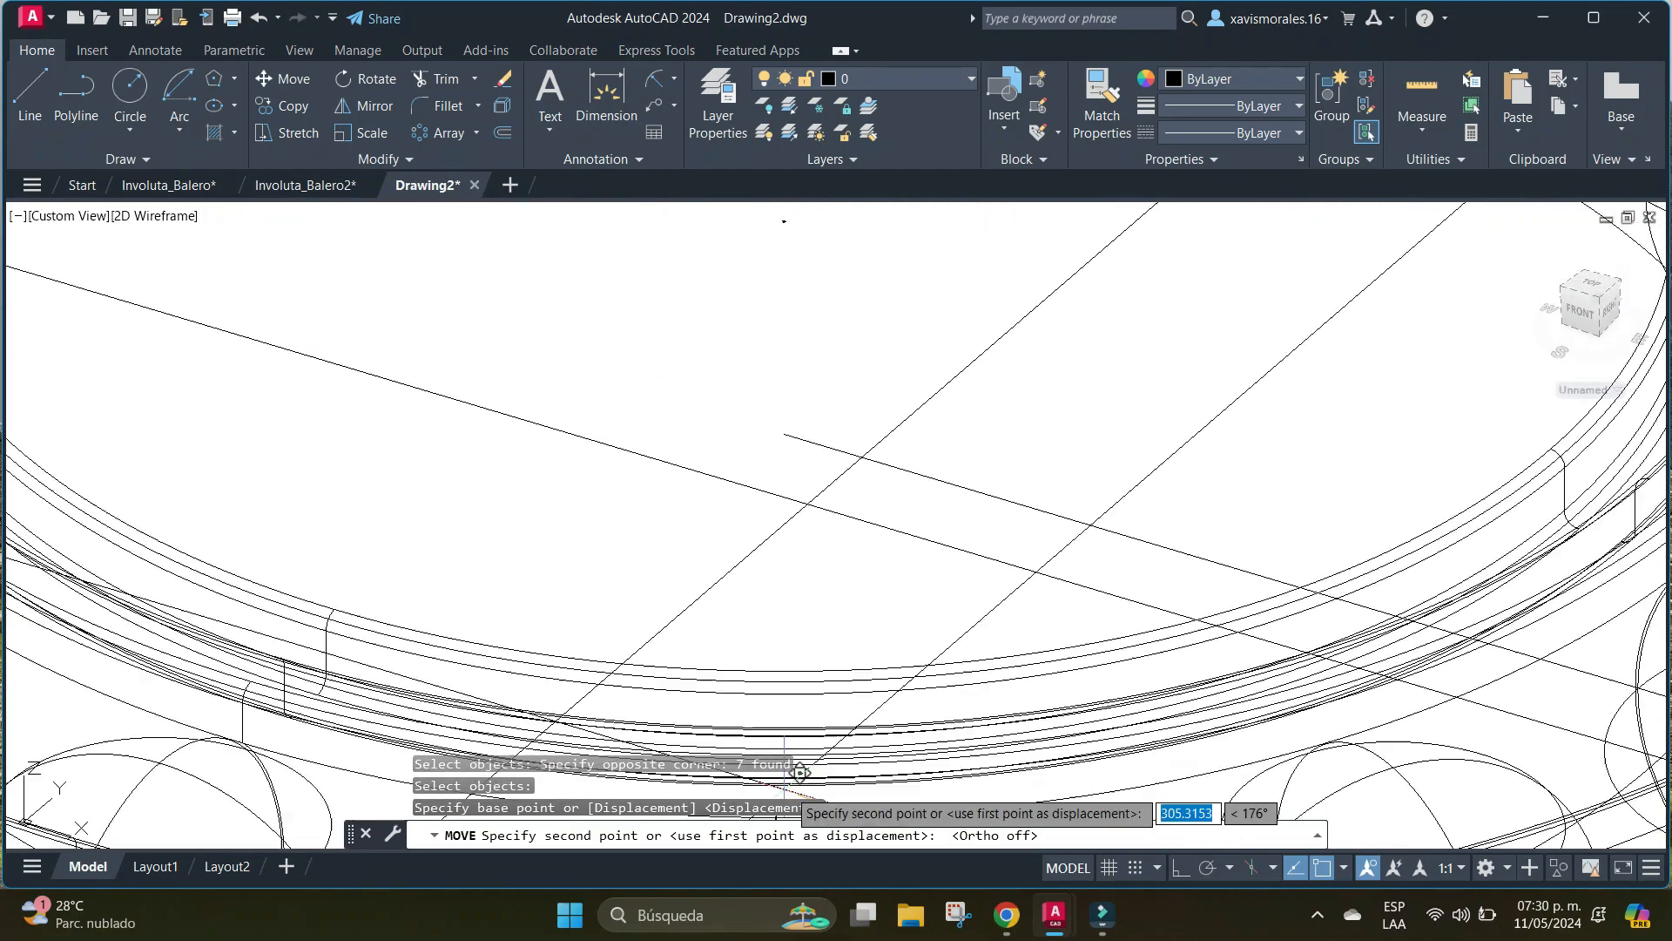
{"action": "left_click", "coordinate": [815, 498]}
Examine the bearing seated in the gear in the Conceptual visual style and return the display to 2D Wireframe.
{"action": "scroll", "coordinate": [837, 519], "scroll_direction": "down", "scroll_amount": 6}
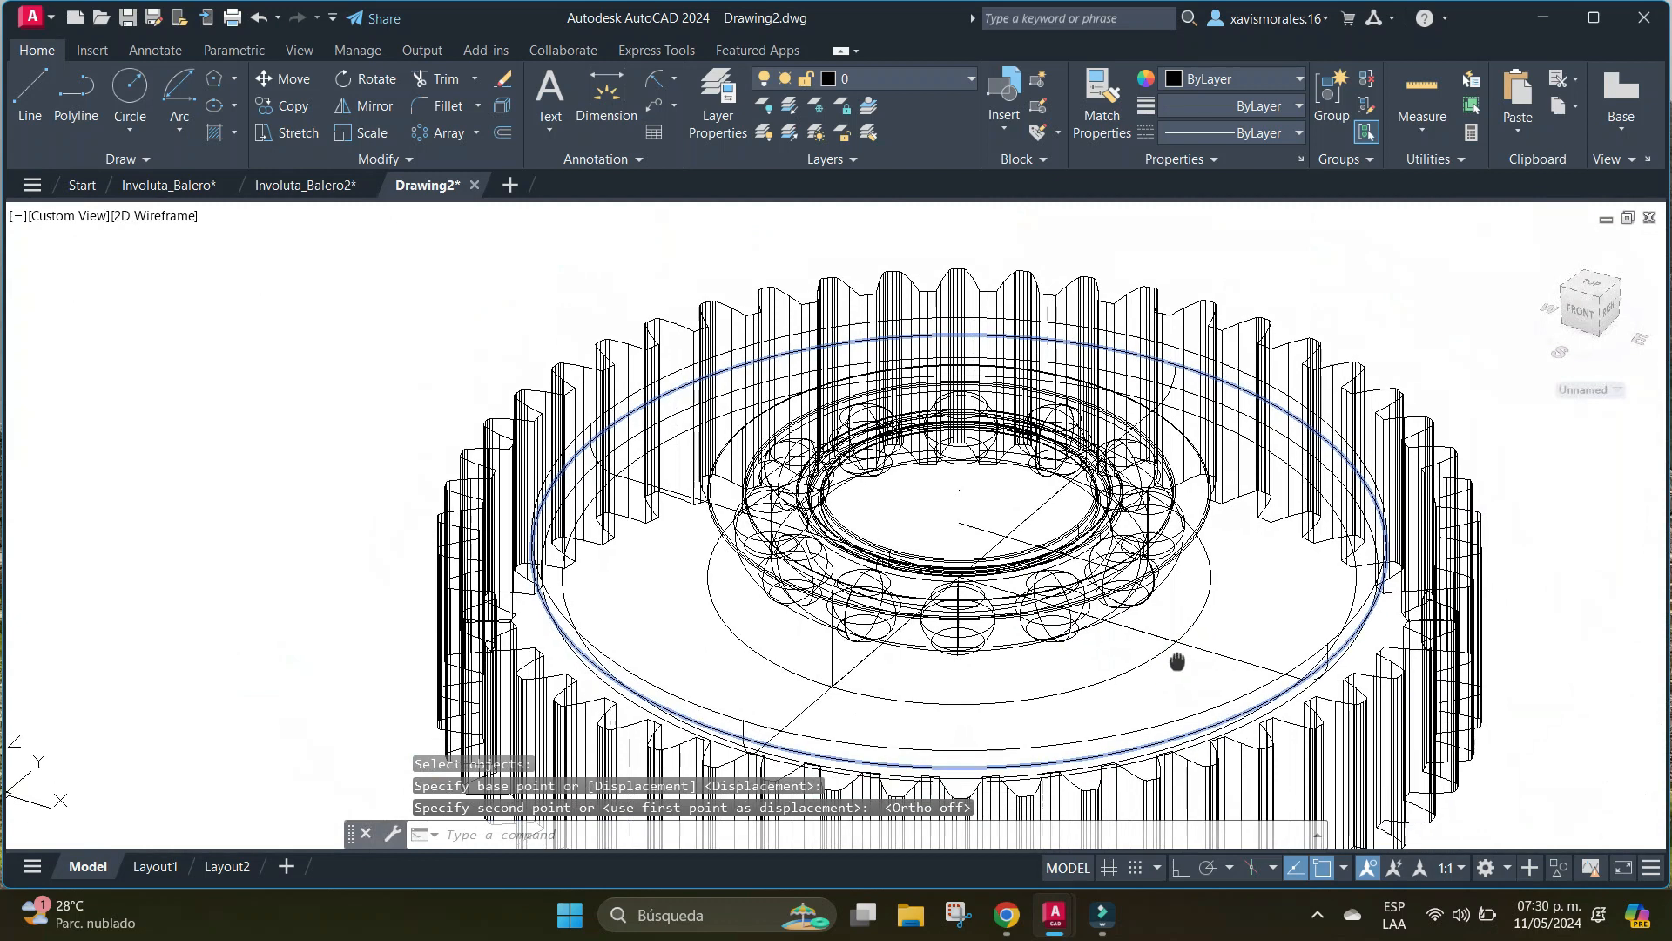
{"action": "left_click", "coordinate": [155, 215]}
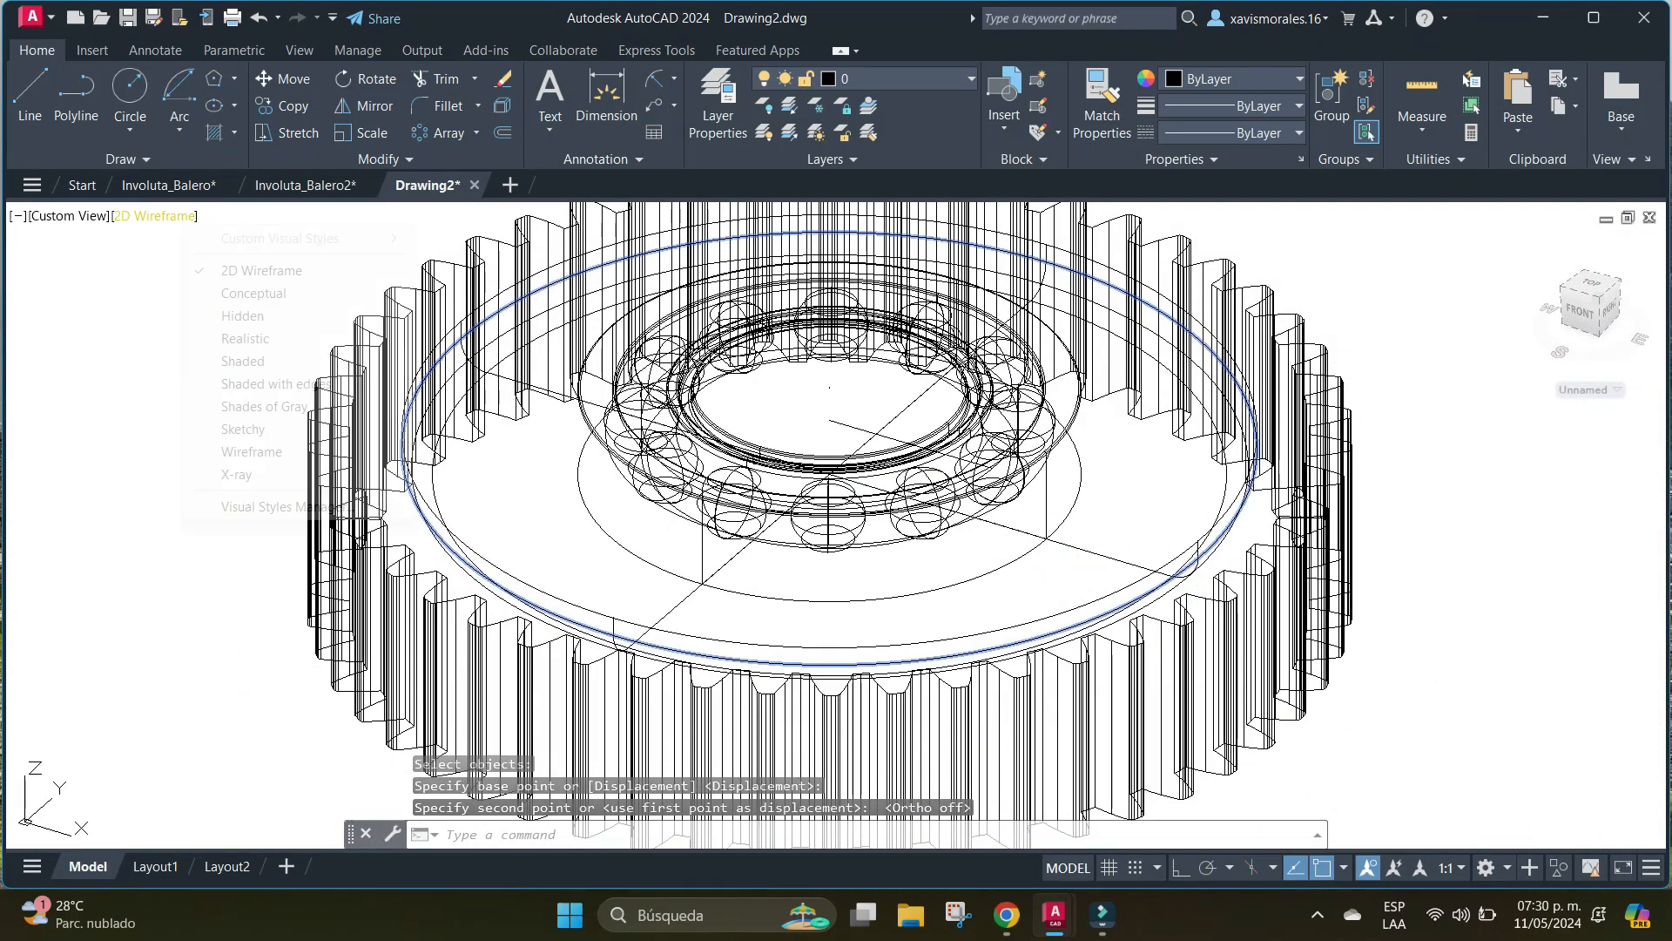
{"action": "left_click", "coordinate": [254, 293]}
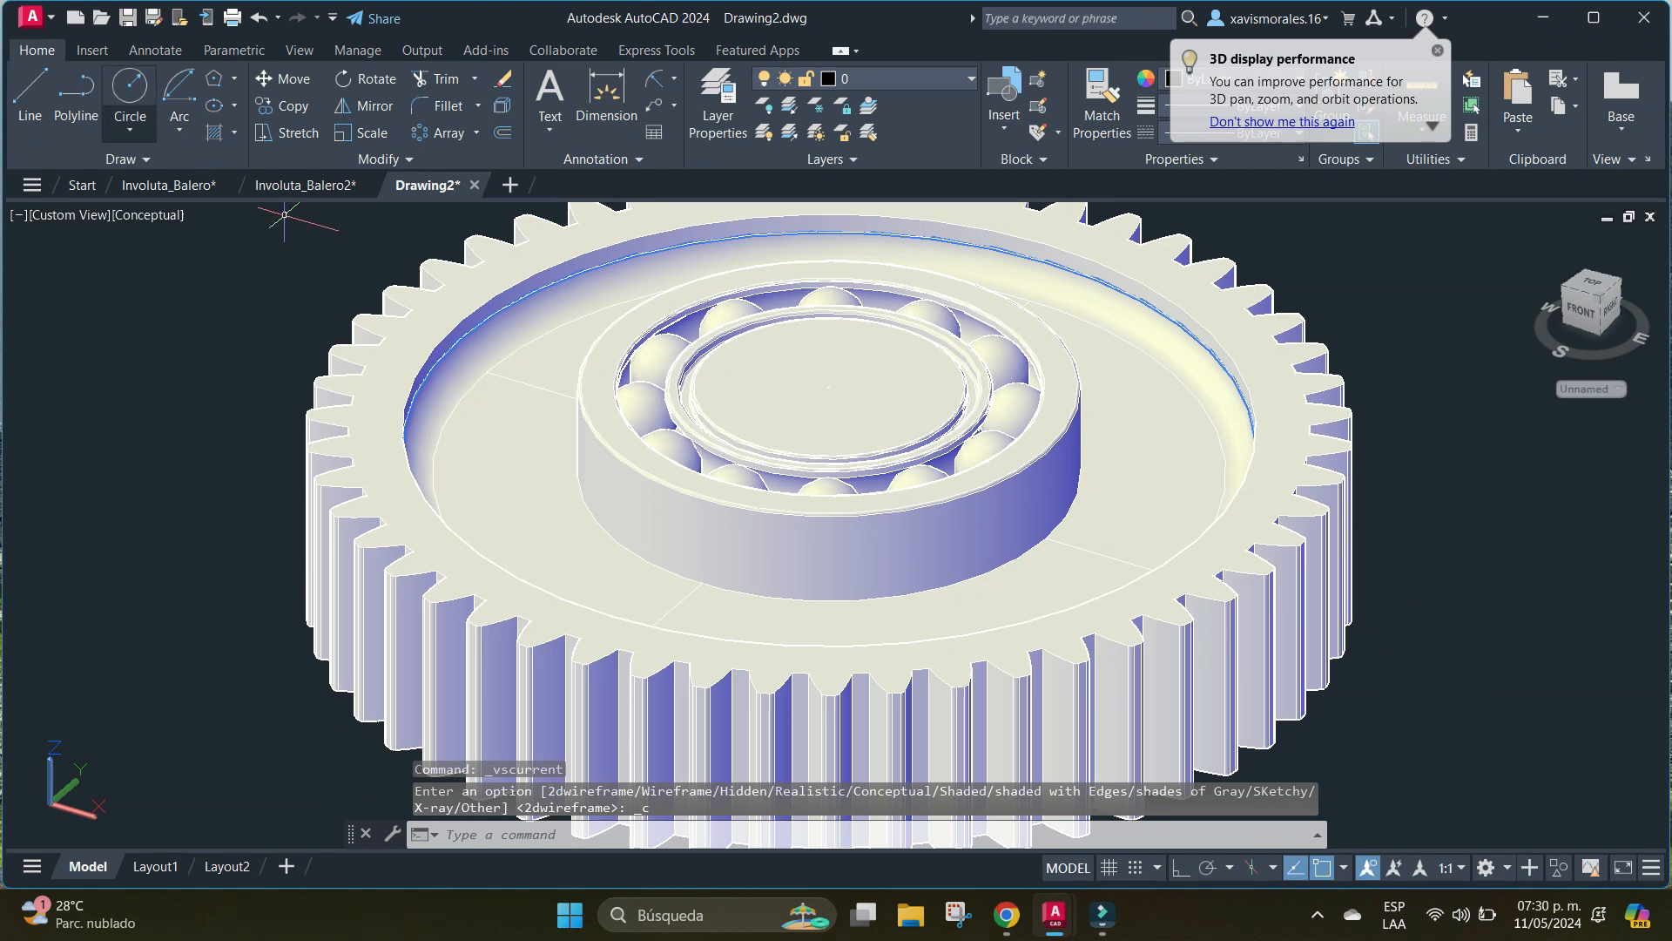
{"action": "left_click", "coordinate": [148, 215]}
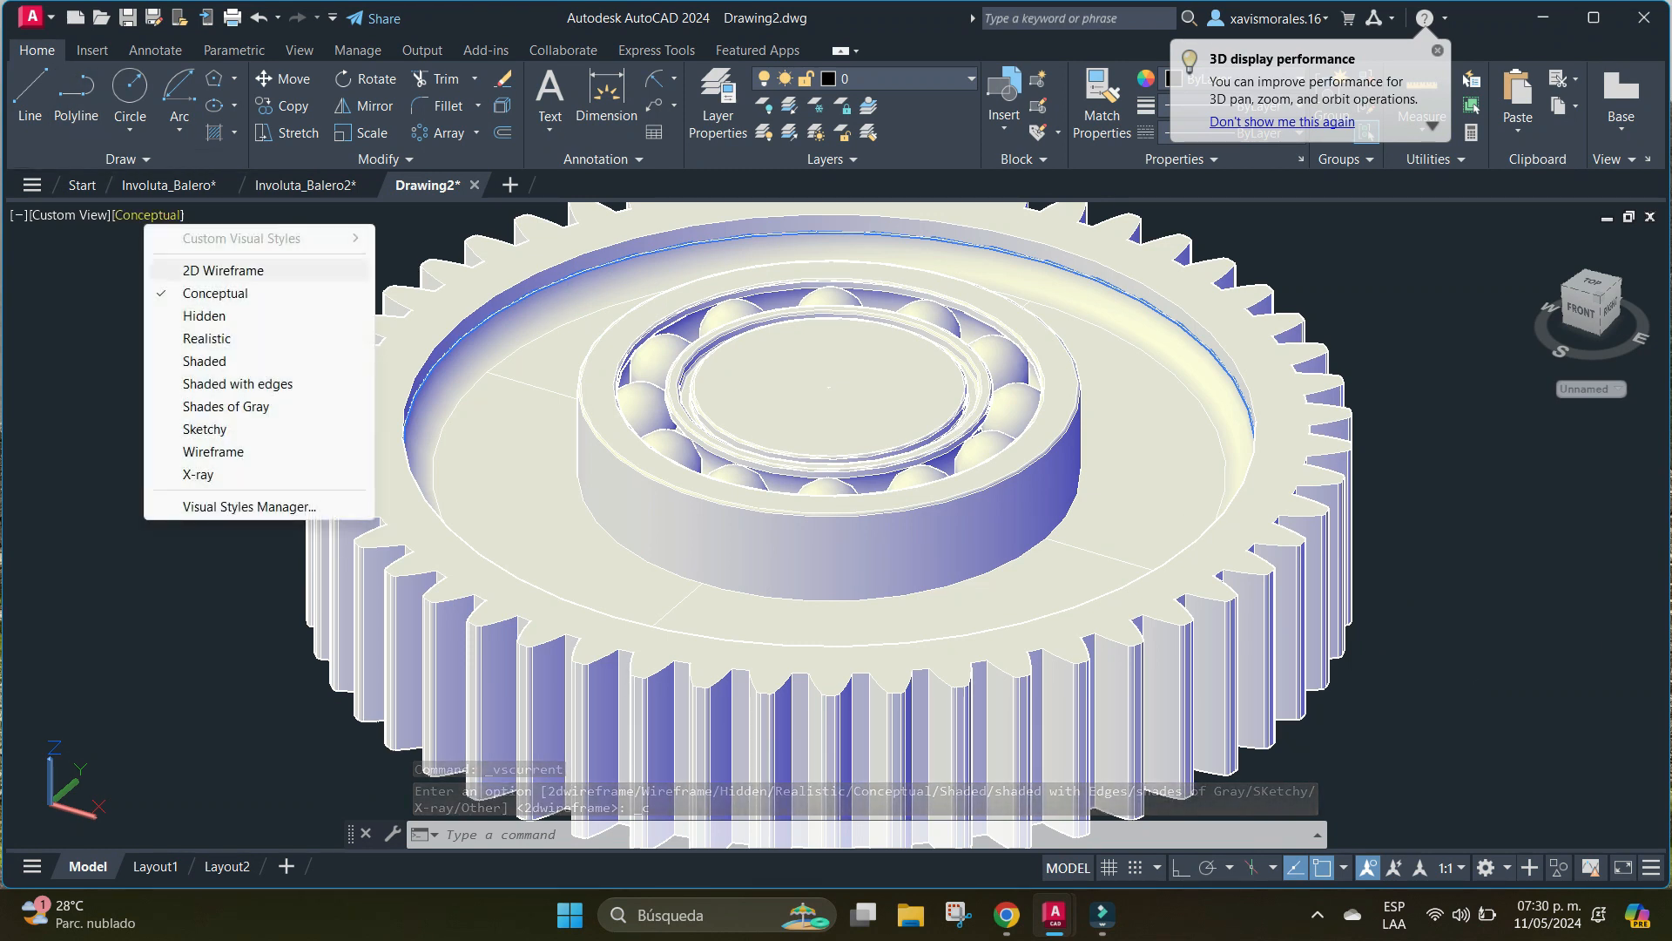
{"action": "left_click", "coordinate": [218, 270]}
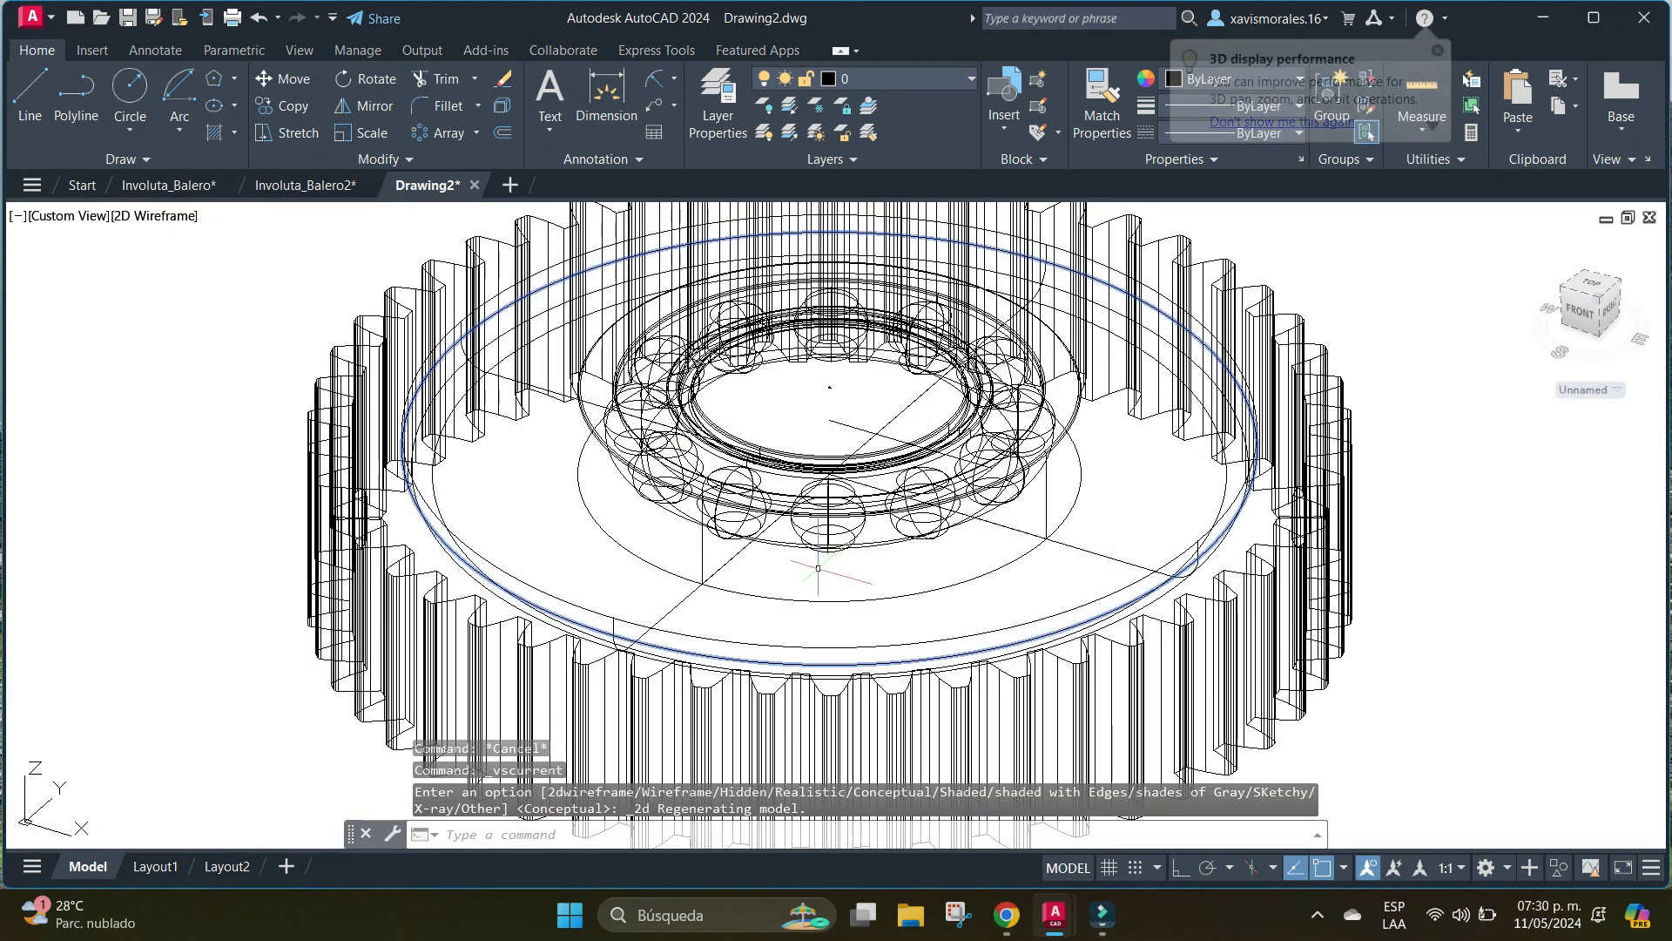
Erase the gear recess's two crossing lines and the short line starting at the bearing's centre.
{"action": "type", "text": "e"}
{"action": "key", "text": "Return"}
{"action": "scroll", "coordinate": [892, 407], "scroll_direction": "up", "scroll_amount": 2}
{"action": "scroll", "coordinate": [889, 407], "scroll_direction": "up", "scroll_amount": 2}
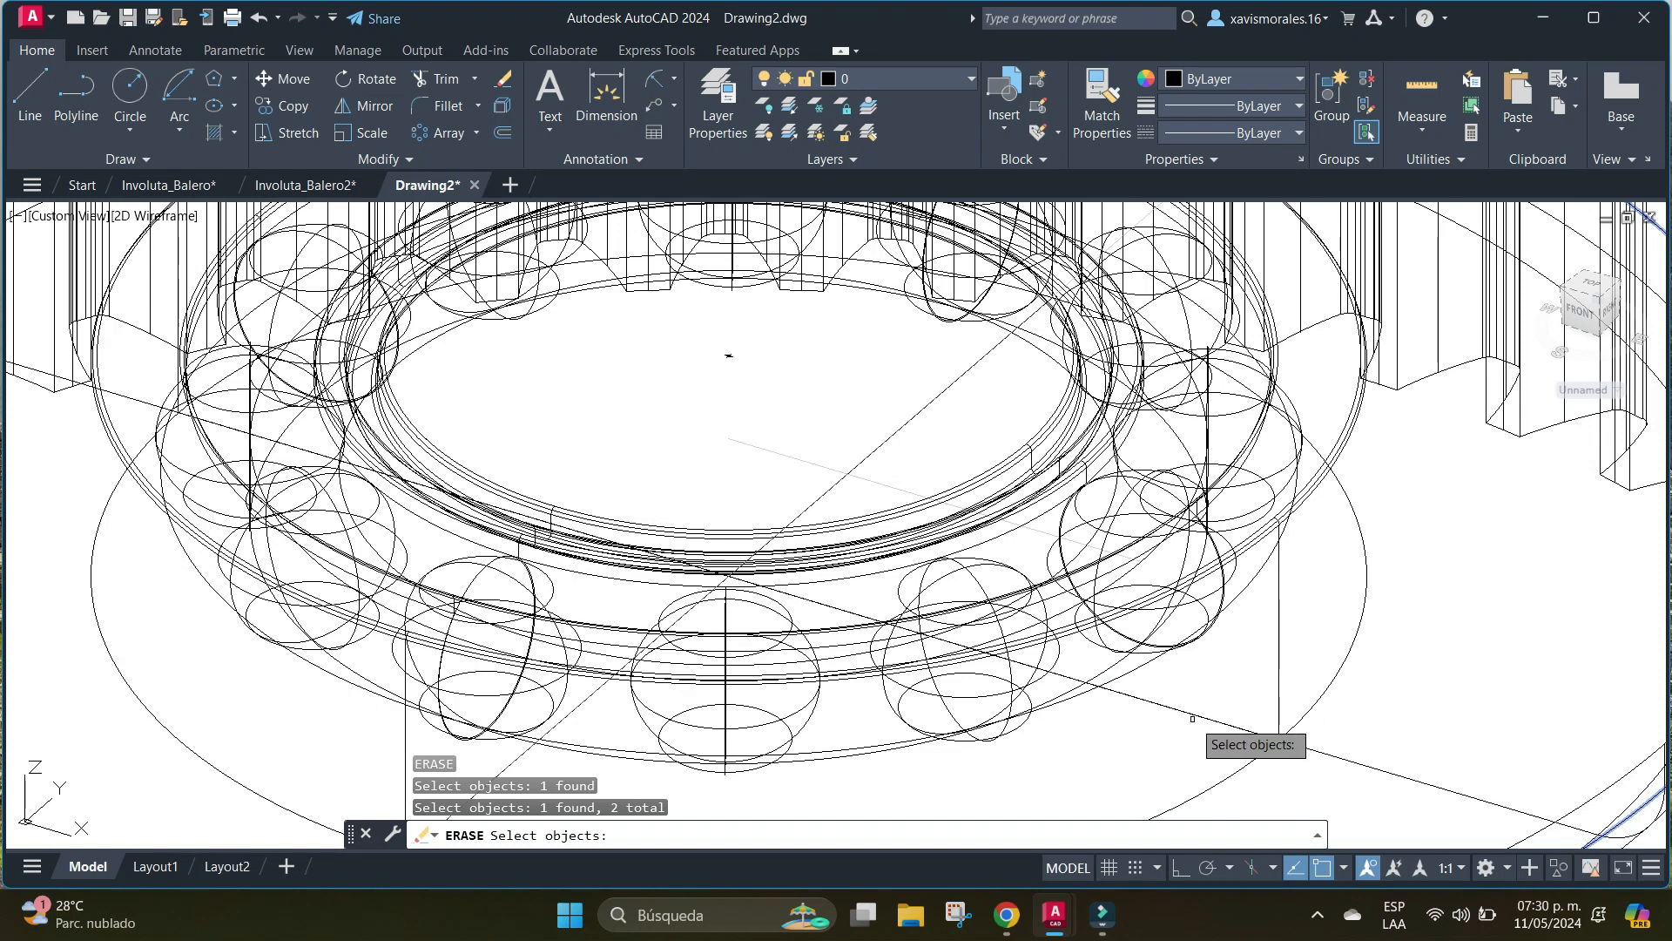
{"action": "key", "text": "Return"}
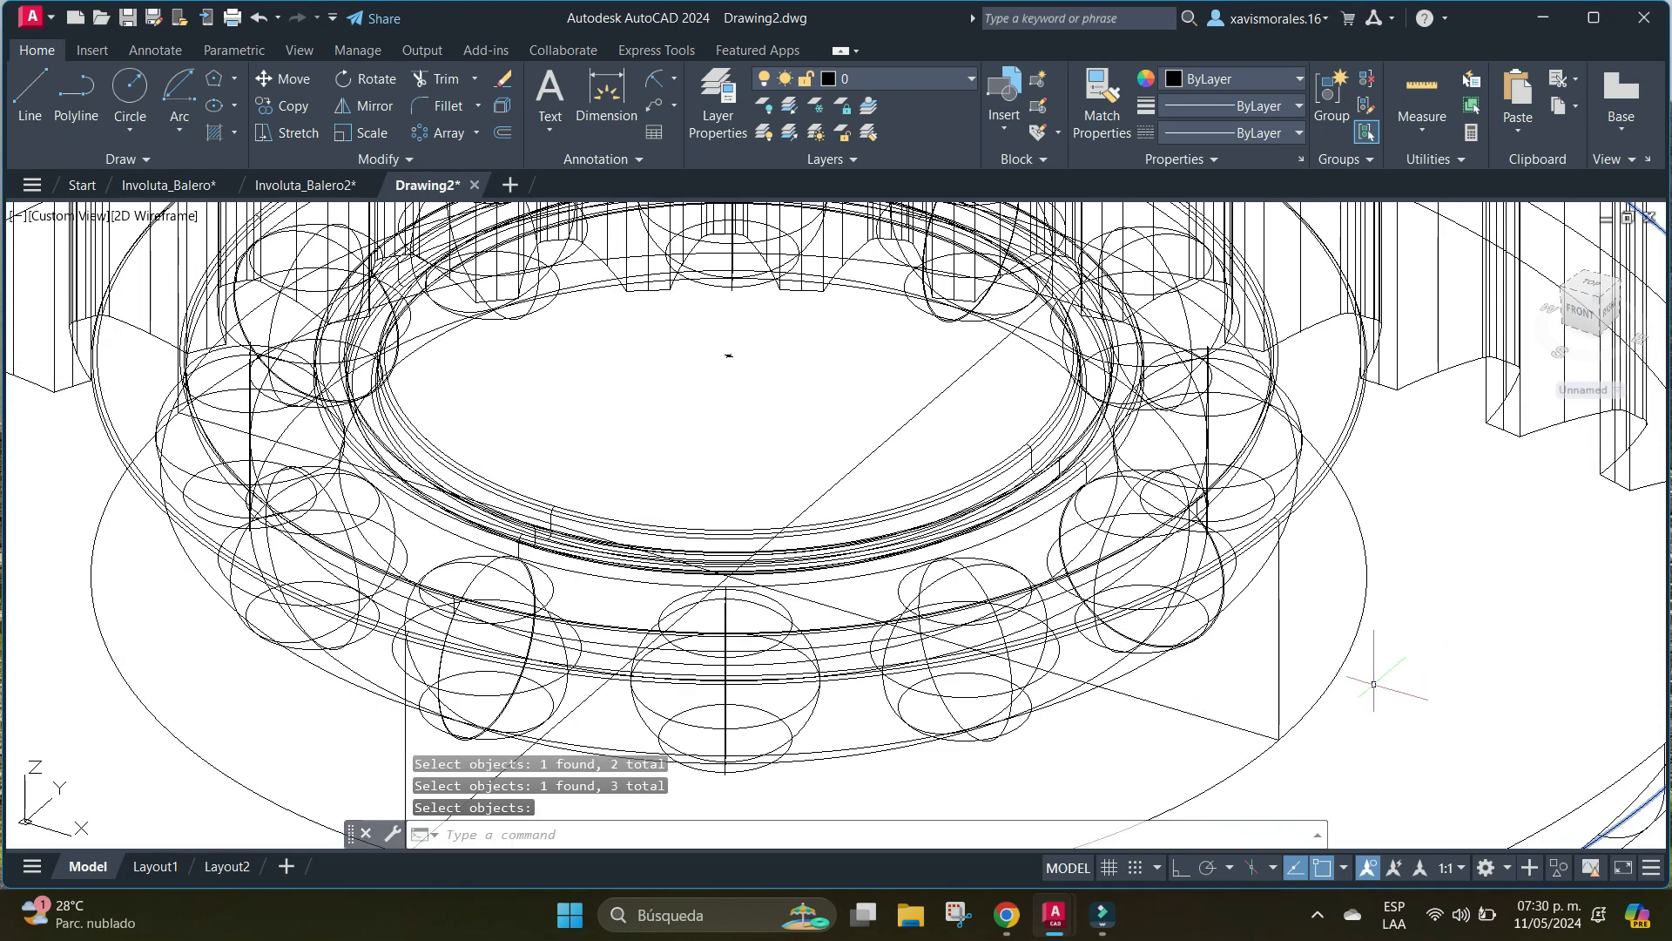
Erase the two crossing reference lines on the bearing's bottom circle.
{"action": "key", "text": "Return"}
{"action": "left_click", "coordinate": [1278, 702]}
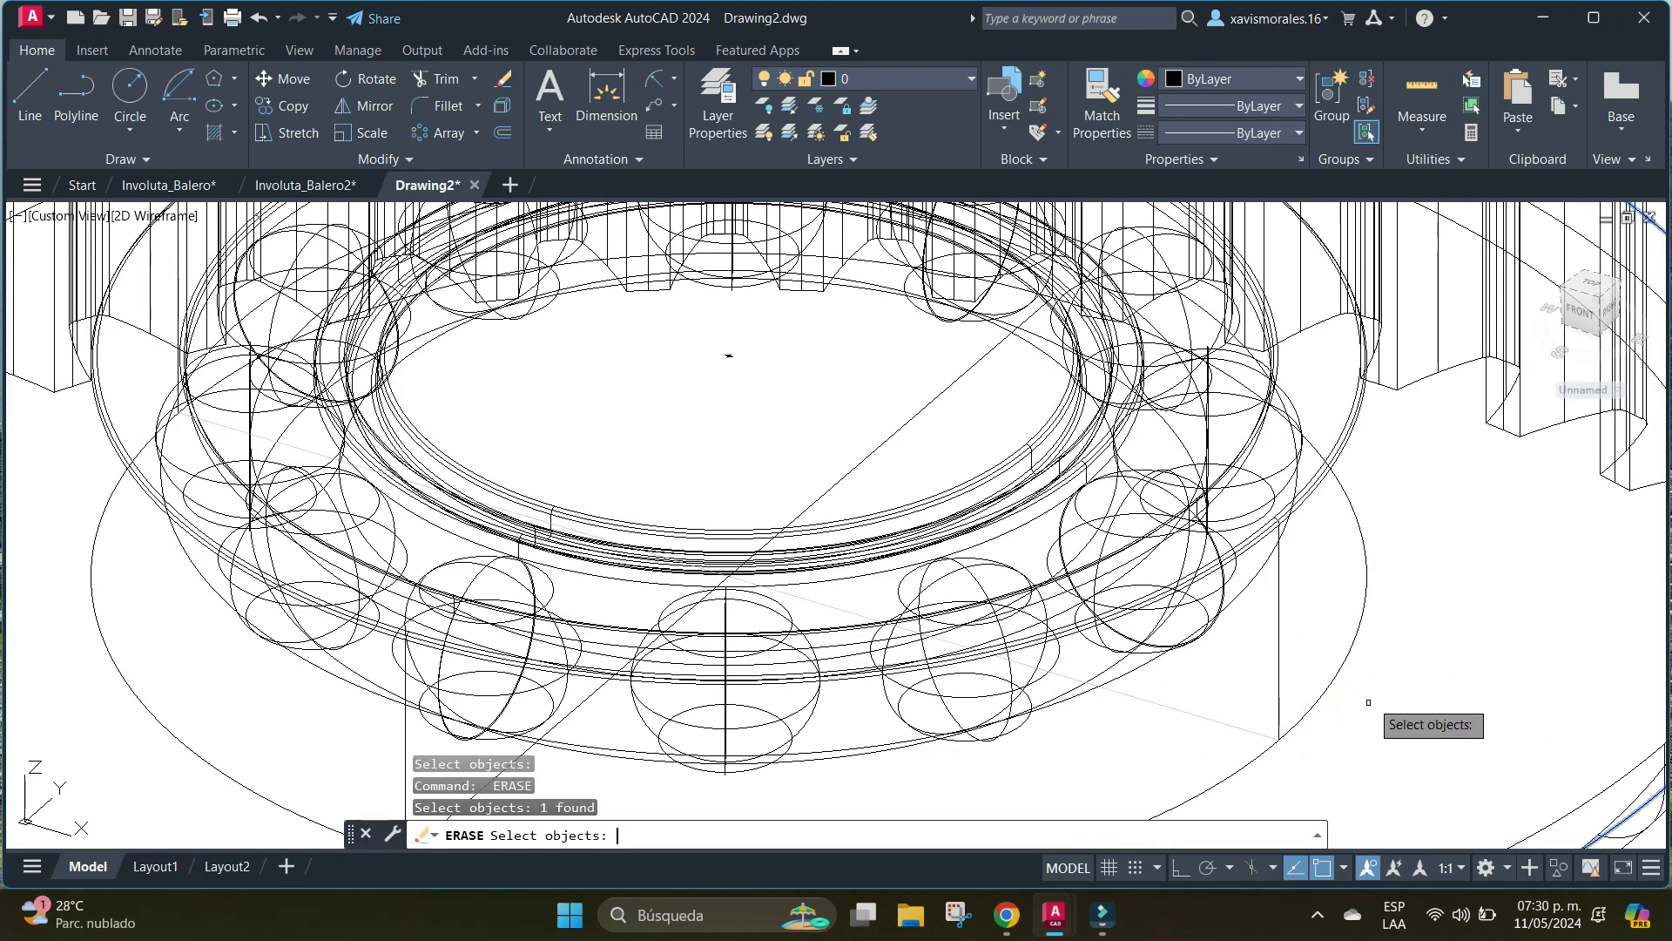
{"action": "scroll", "coordinate": [1391, 660], "scroll_direction": "down", "scroll_amount": 3}
{"action": "middle_click_drag", "start_coordinate": [1392, 662], "coordinate": [1463, 599]}
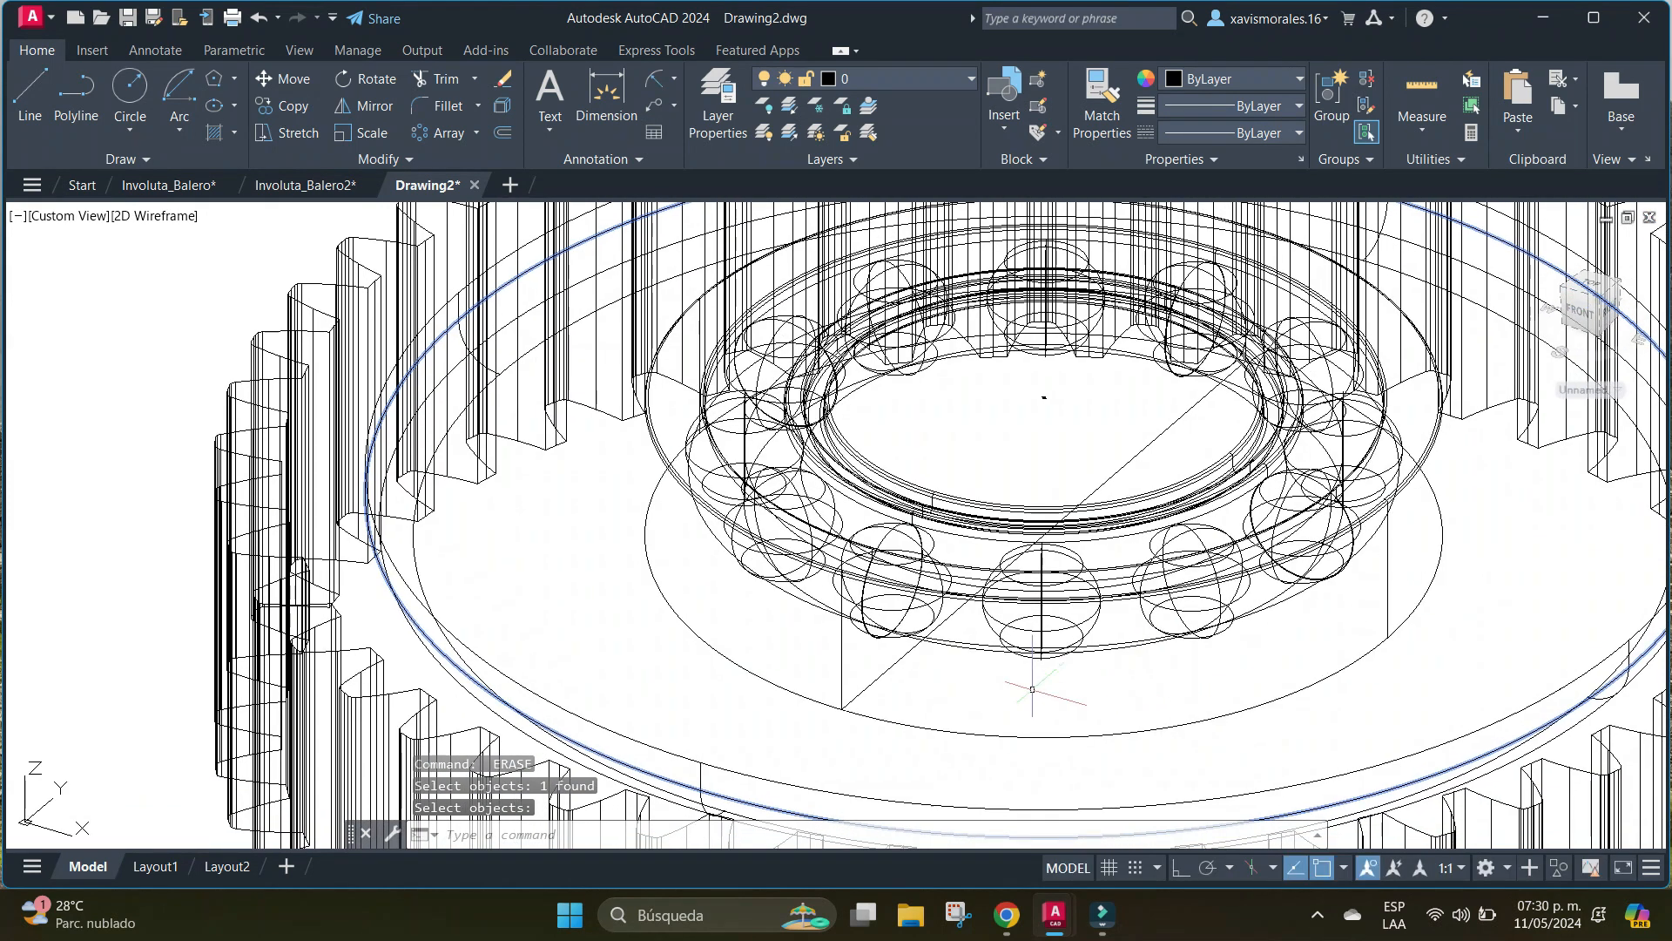
{"action": "key", "text": "Return"}
{"action": "left_click", "coordinate": [884, 676]}
{"action": "key", "text": "Return"}
{"action": "middle_click_drag", "start_coordinate": [1463, 538], "coordinate": [988, 576]}
{"action": "scroll", "coordinate": [1413, 552], "scroll_direction": "down", "scroll_amount": 2}
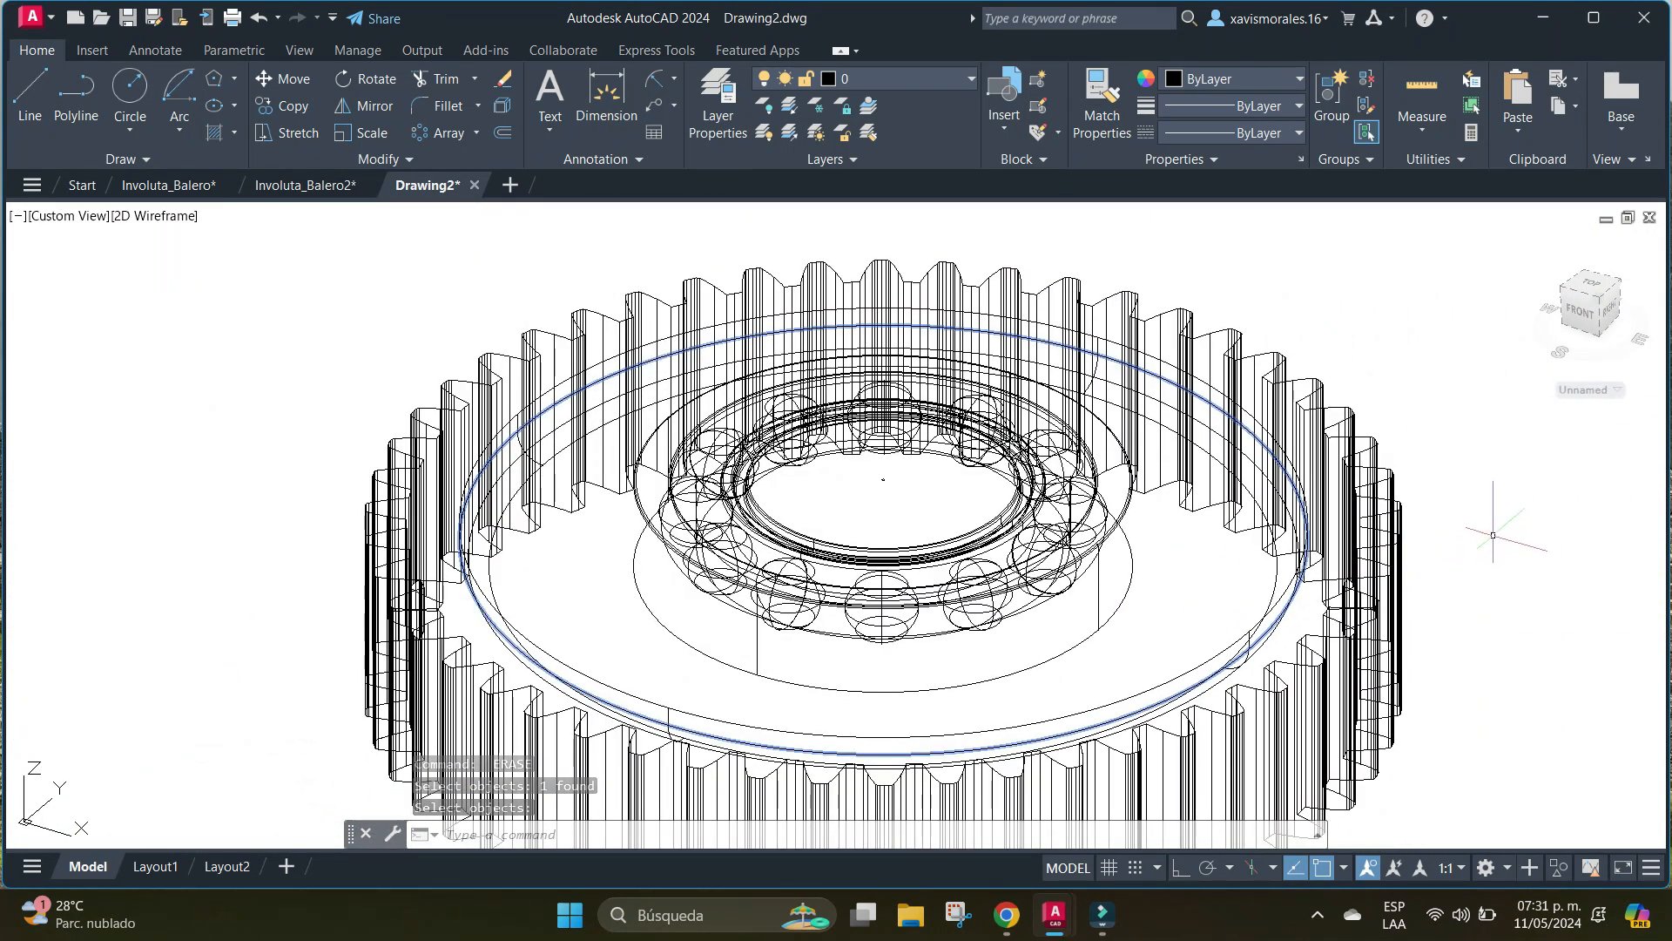
{"action": "middle_click_drag", "start_coordinate": [1493, 534], "coordinate": [1242, 496]}
{"action": "type", "text": "u"}
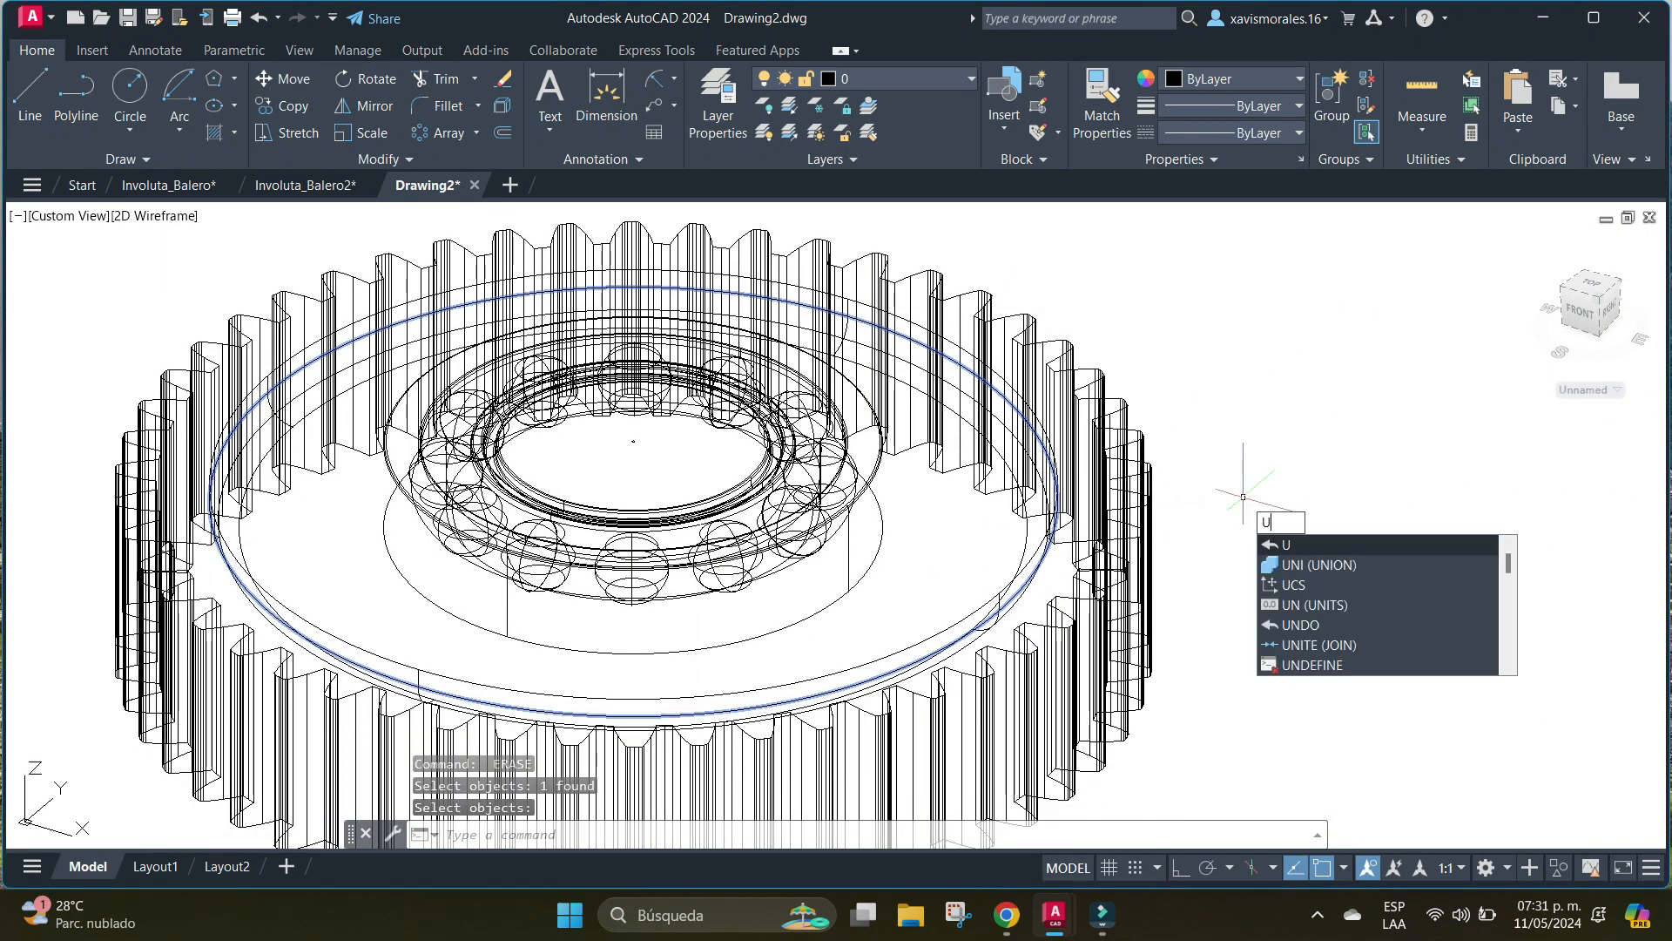
{"action": "key", "text": "Escape"}
Draw an eight-sided polygon centred on the bearing's centre node, inscribed in a circle of radius 2.5.
{"action": "scroll", "coordinate": [633, 441], "scroll_direction": "up", "scroll_amount": 4}
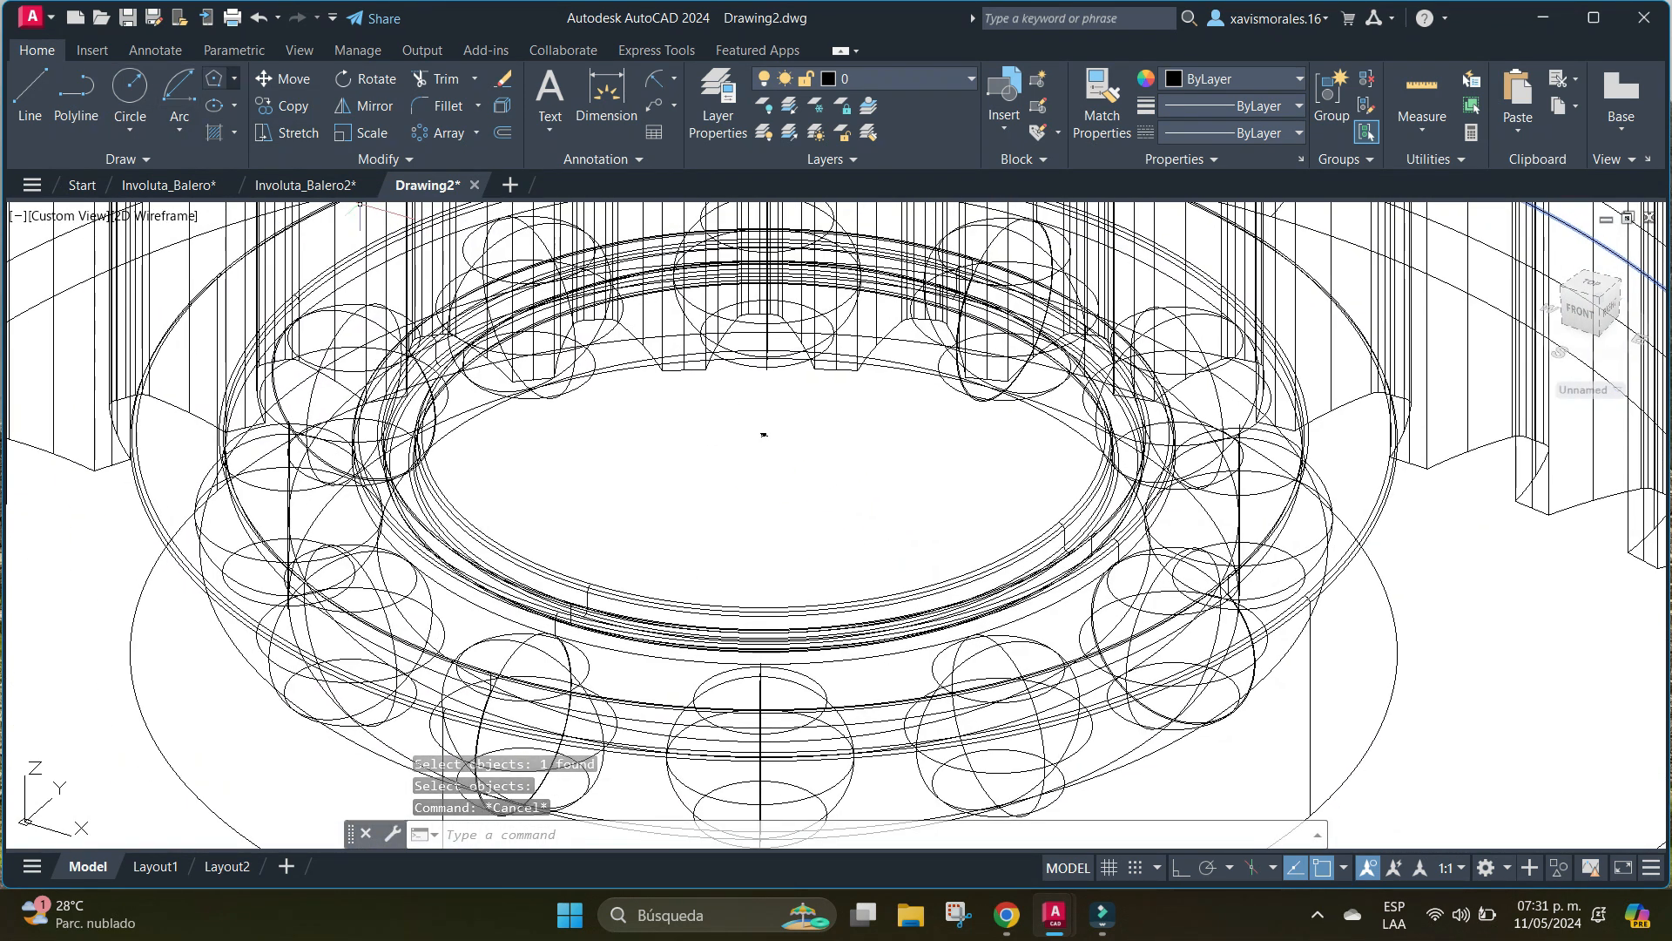
{"action": "left_click", "coordinate": [233, 78]}
{"action": "left_click", "coordinate": [257, 157]}
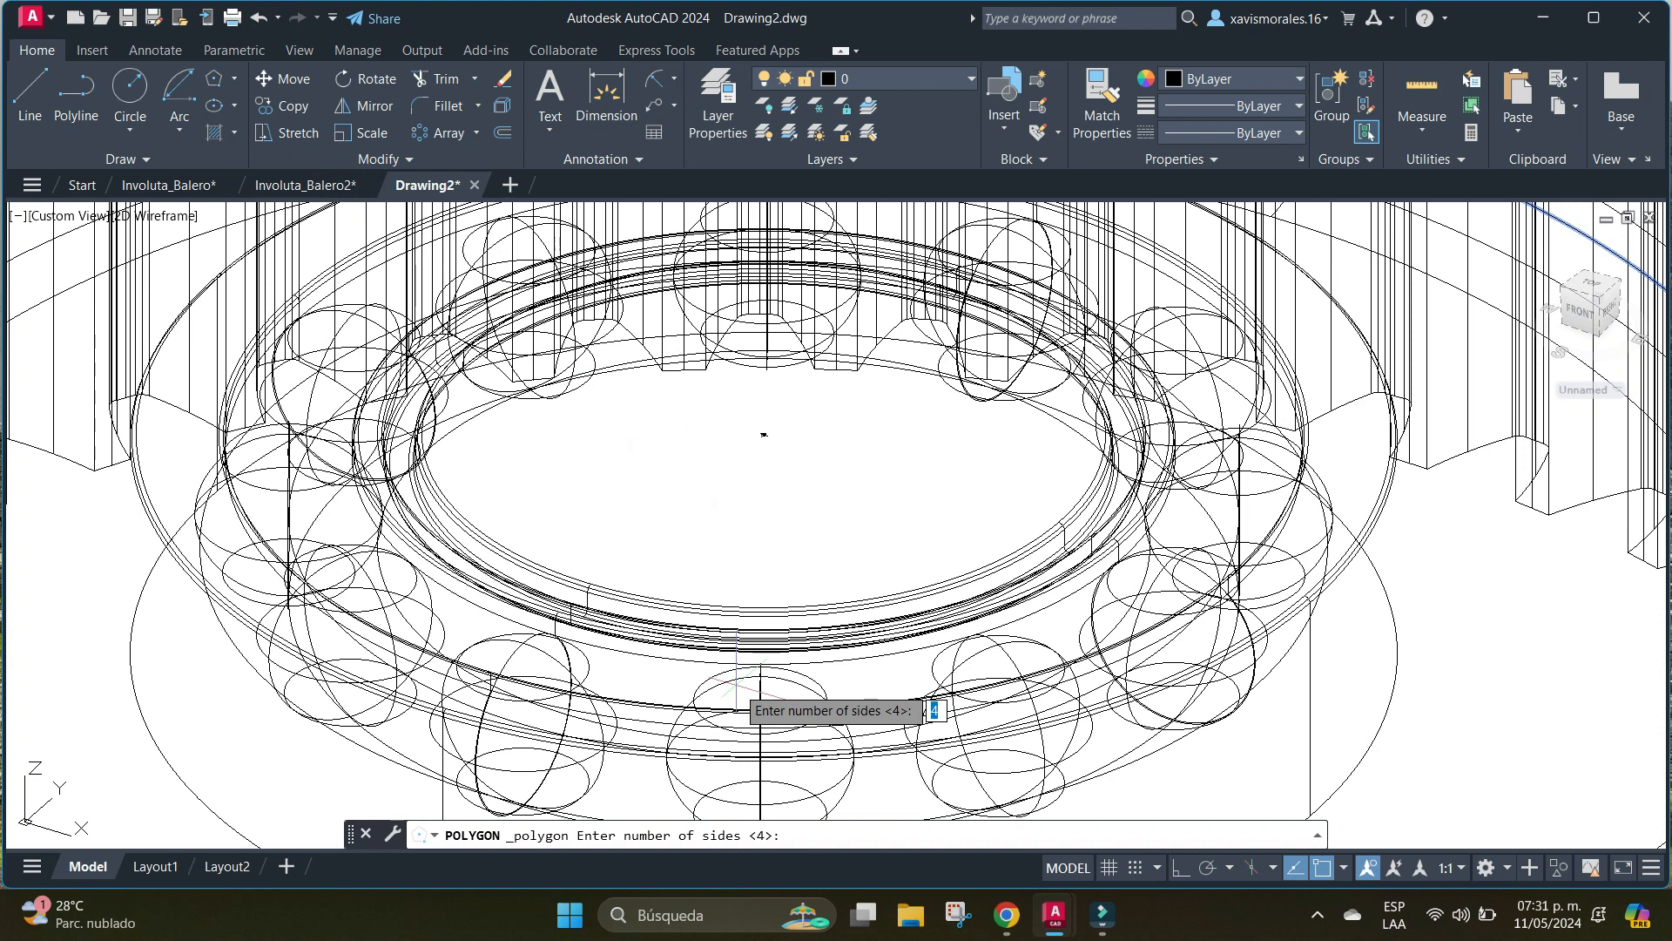
{"action": "type", "text": "8"}
{"action": "key", "text": "Return"}
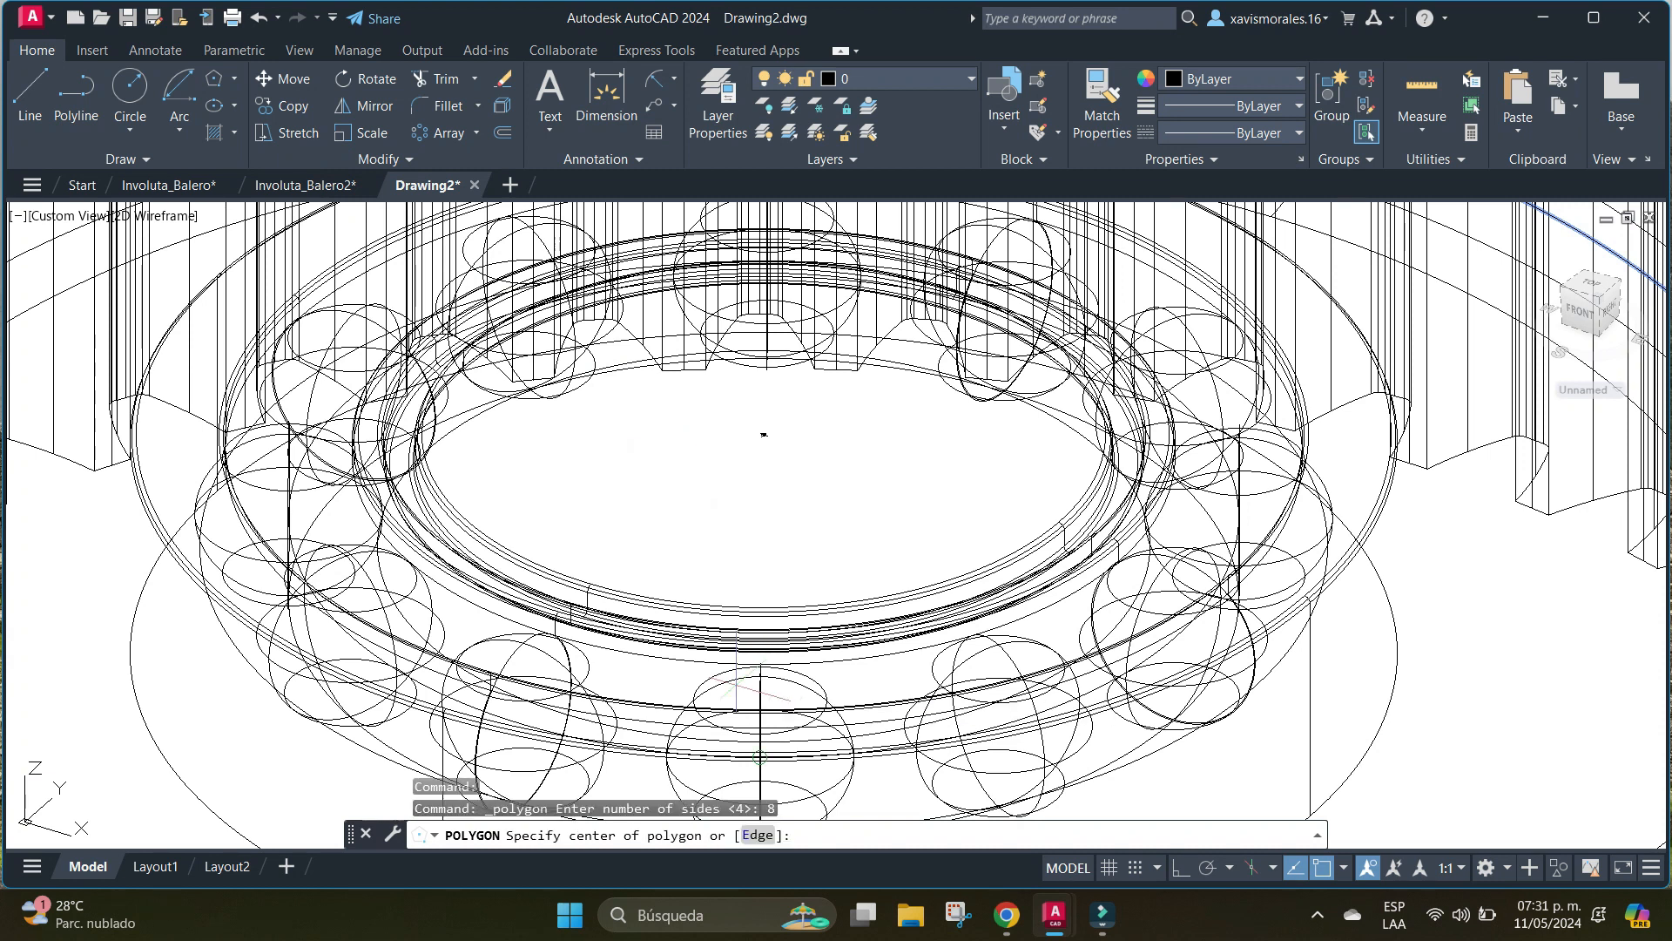
{"action": "left_click", "coordinate": [764, 434]}
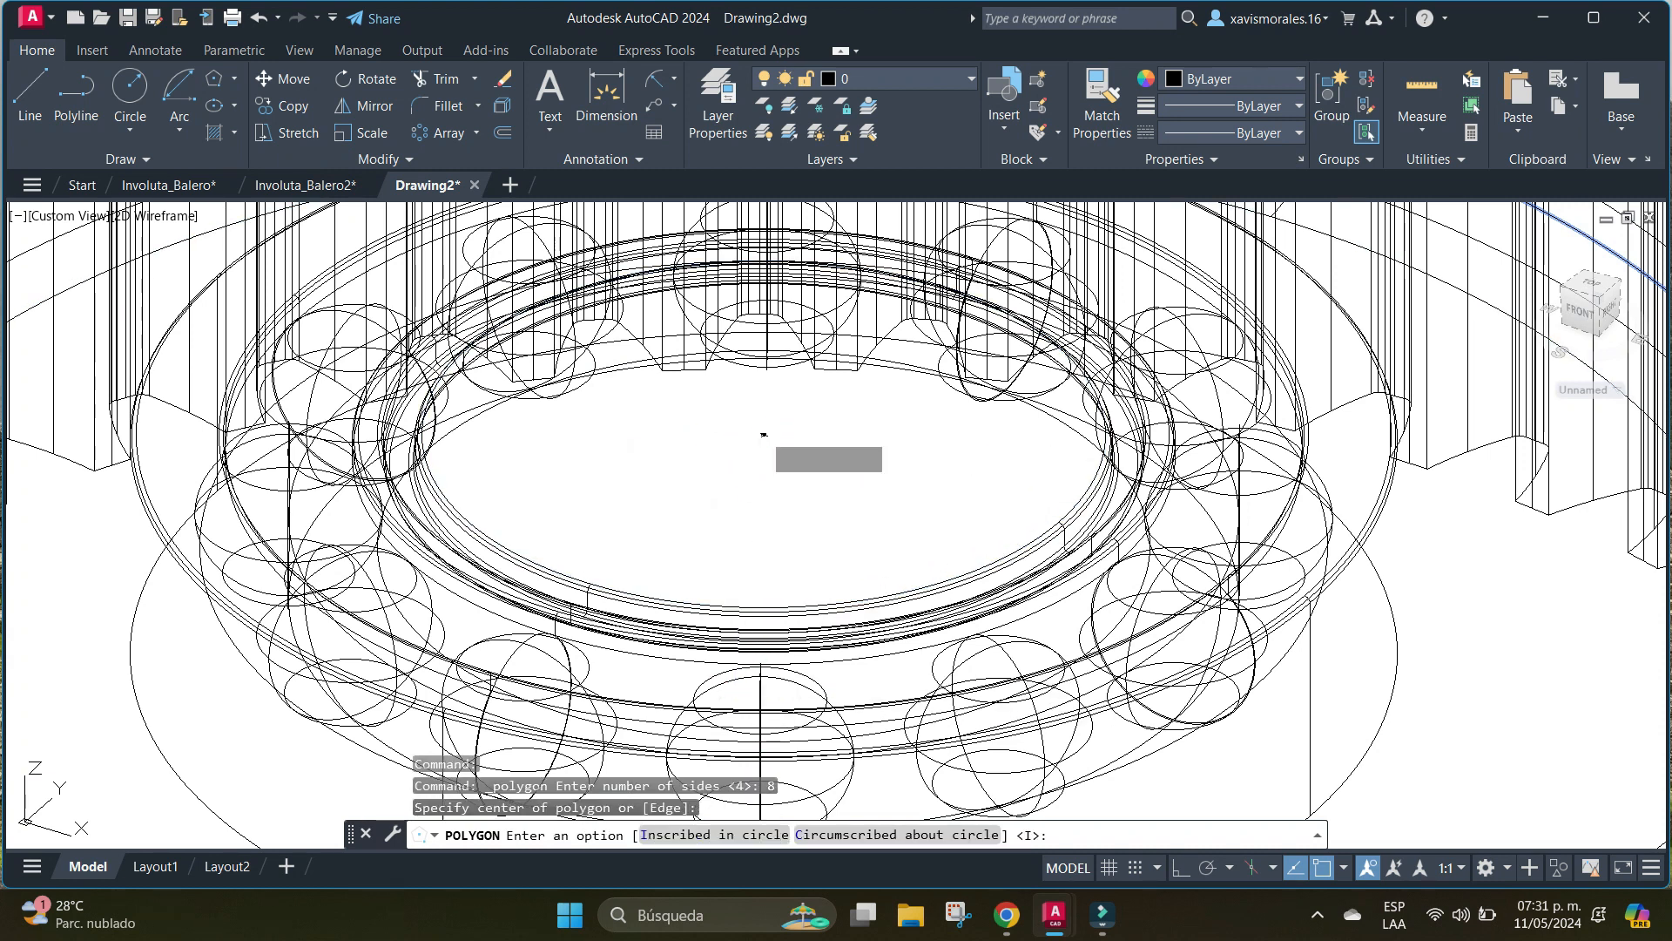
{"action": "key", "text": "Return"}
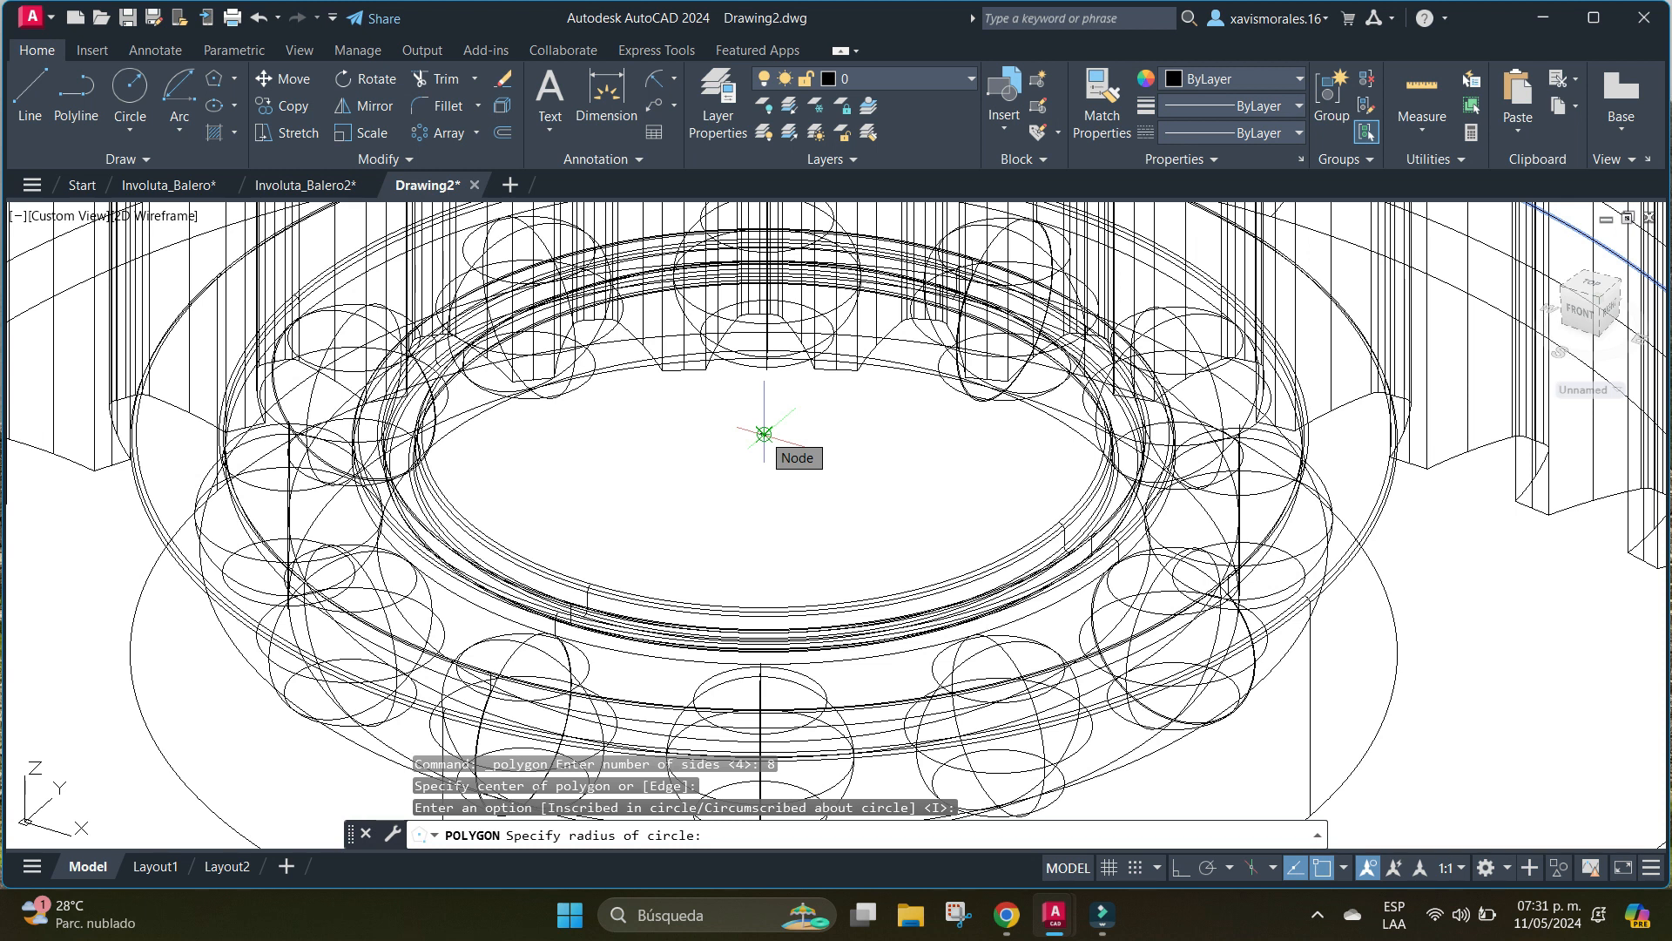
{"action": "type", "text": "2.5"}
{"action": "key", "text": "Return"}
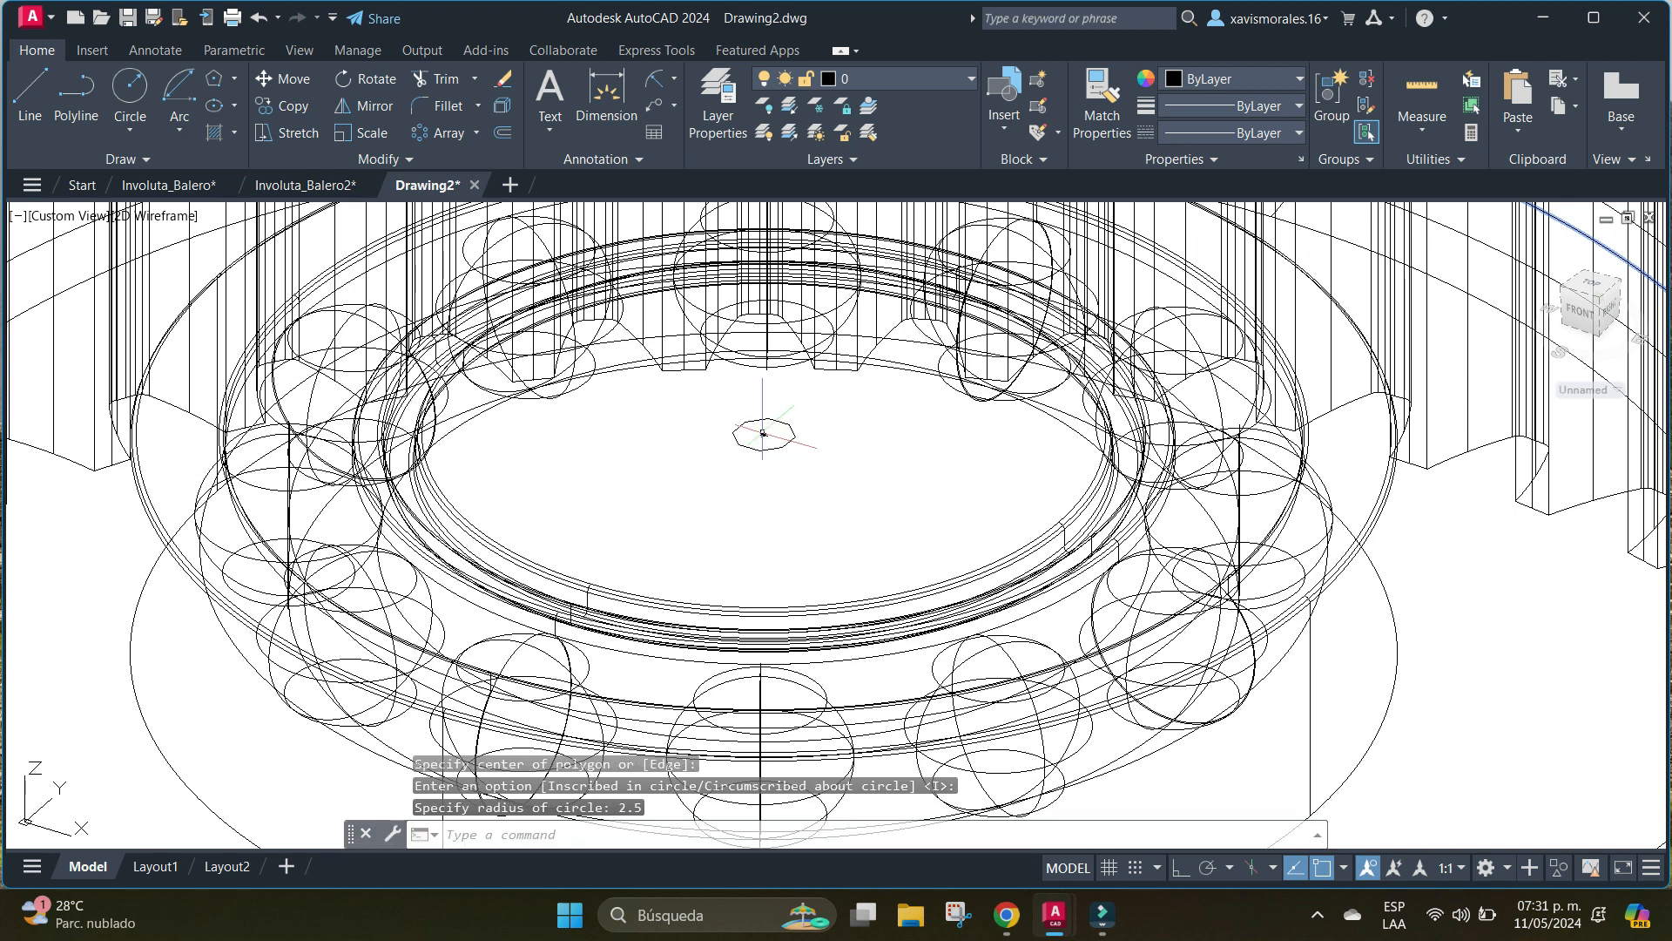
Erase the small reference mark left at the octagon's centre.
{"action": "scroll", "coordinate": [807, 468], "scroll_direction": "up", "scroll_amount": 4}
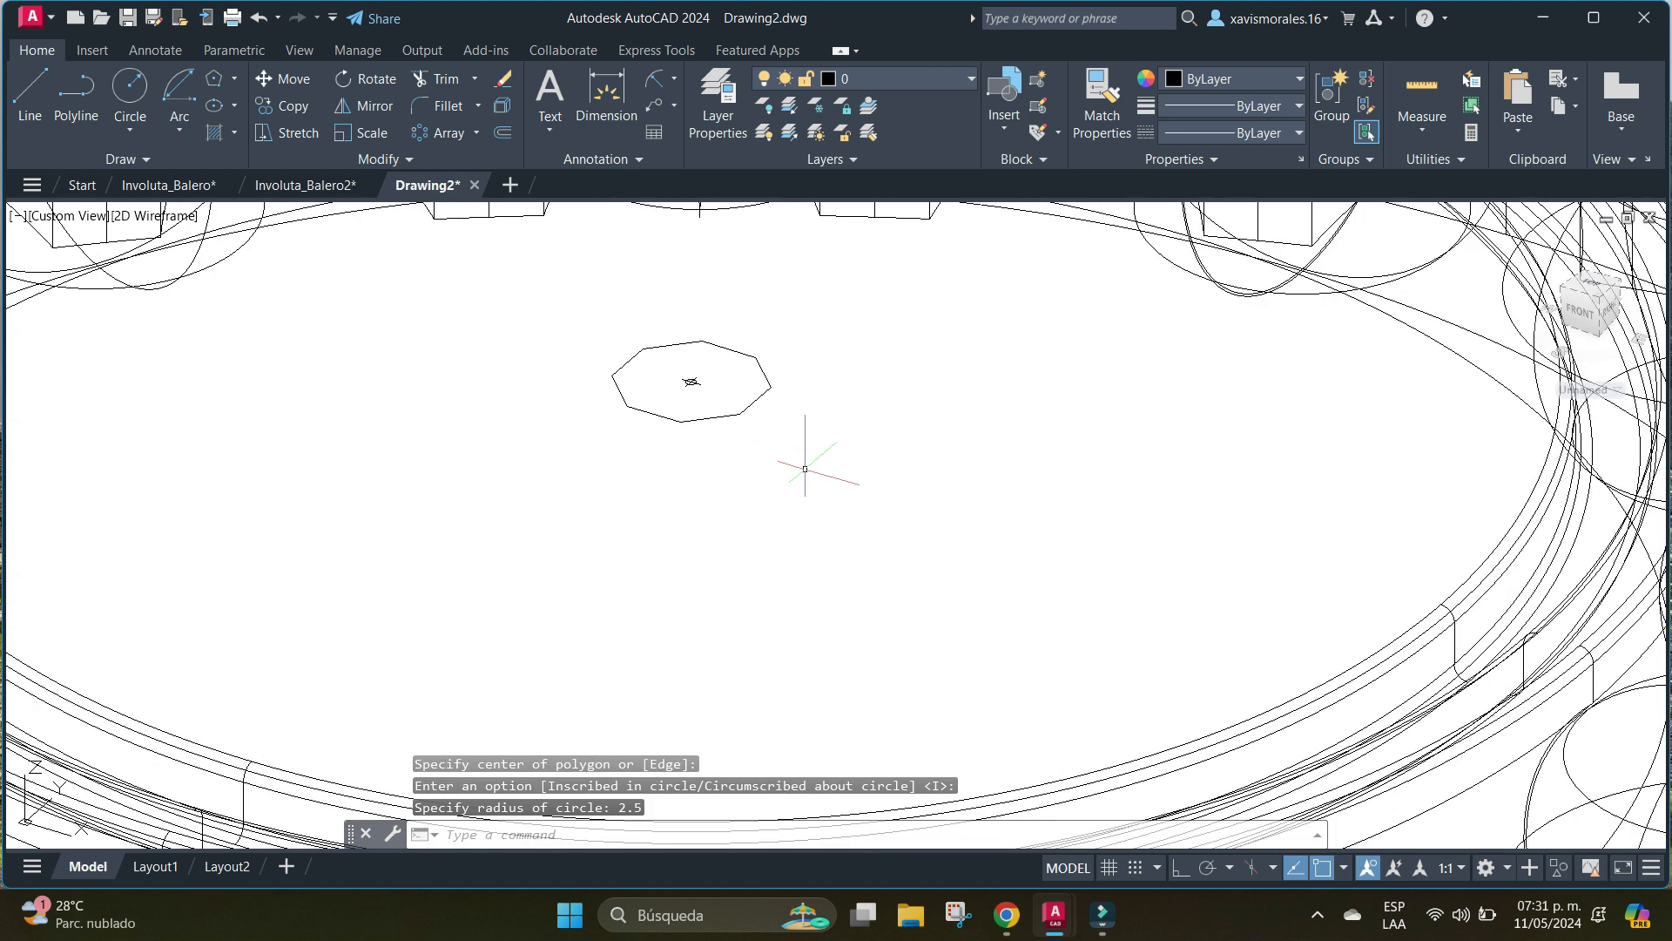
{"action": "type", "text": "e"}
{"action": "key", "text": "Return"}
{"action": "left_click", "coordinate": [695, 372]}
{"action": "left_click", "coordinate": [672, 384]}
{"action": "key", "text": "Return"}
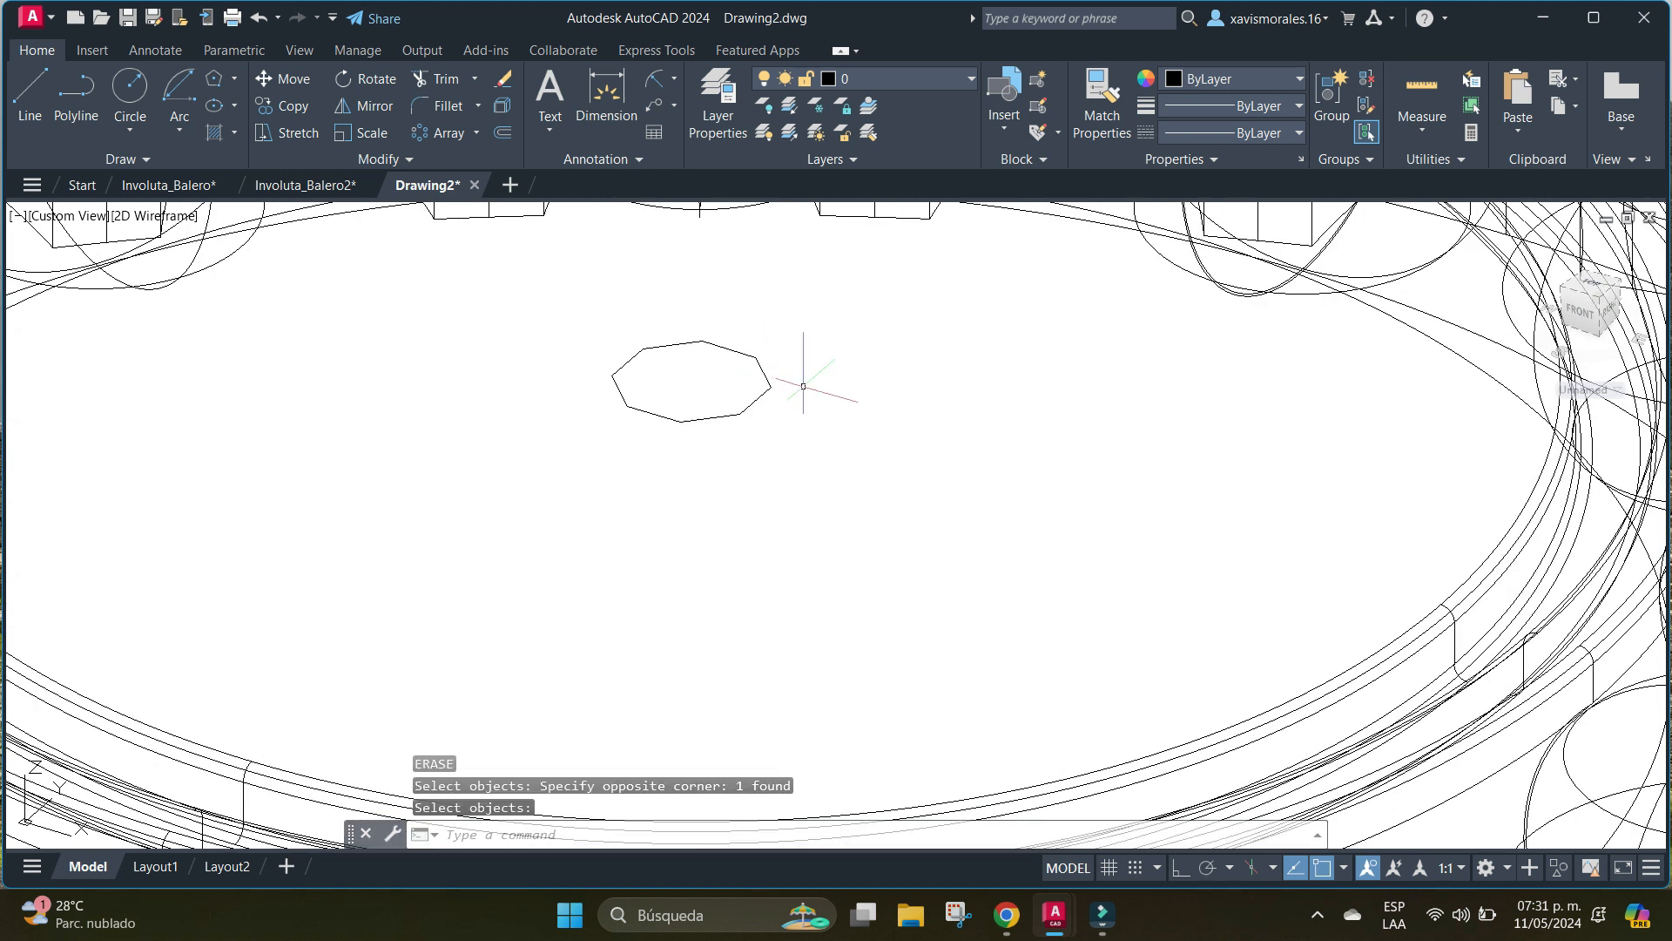
Extrude the octagon downward by 15 through the bearing's centre.
{"action": "scroll", "coordinate": [842, 398], "scroll_direction": "down", "scroll_amount": 4}
{"action": "middle_click_drag", "start_coordinate": [859, 427], "coordinate": [857, 489]}
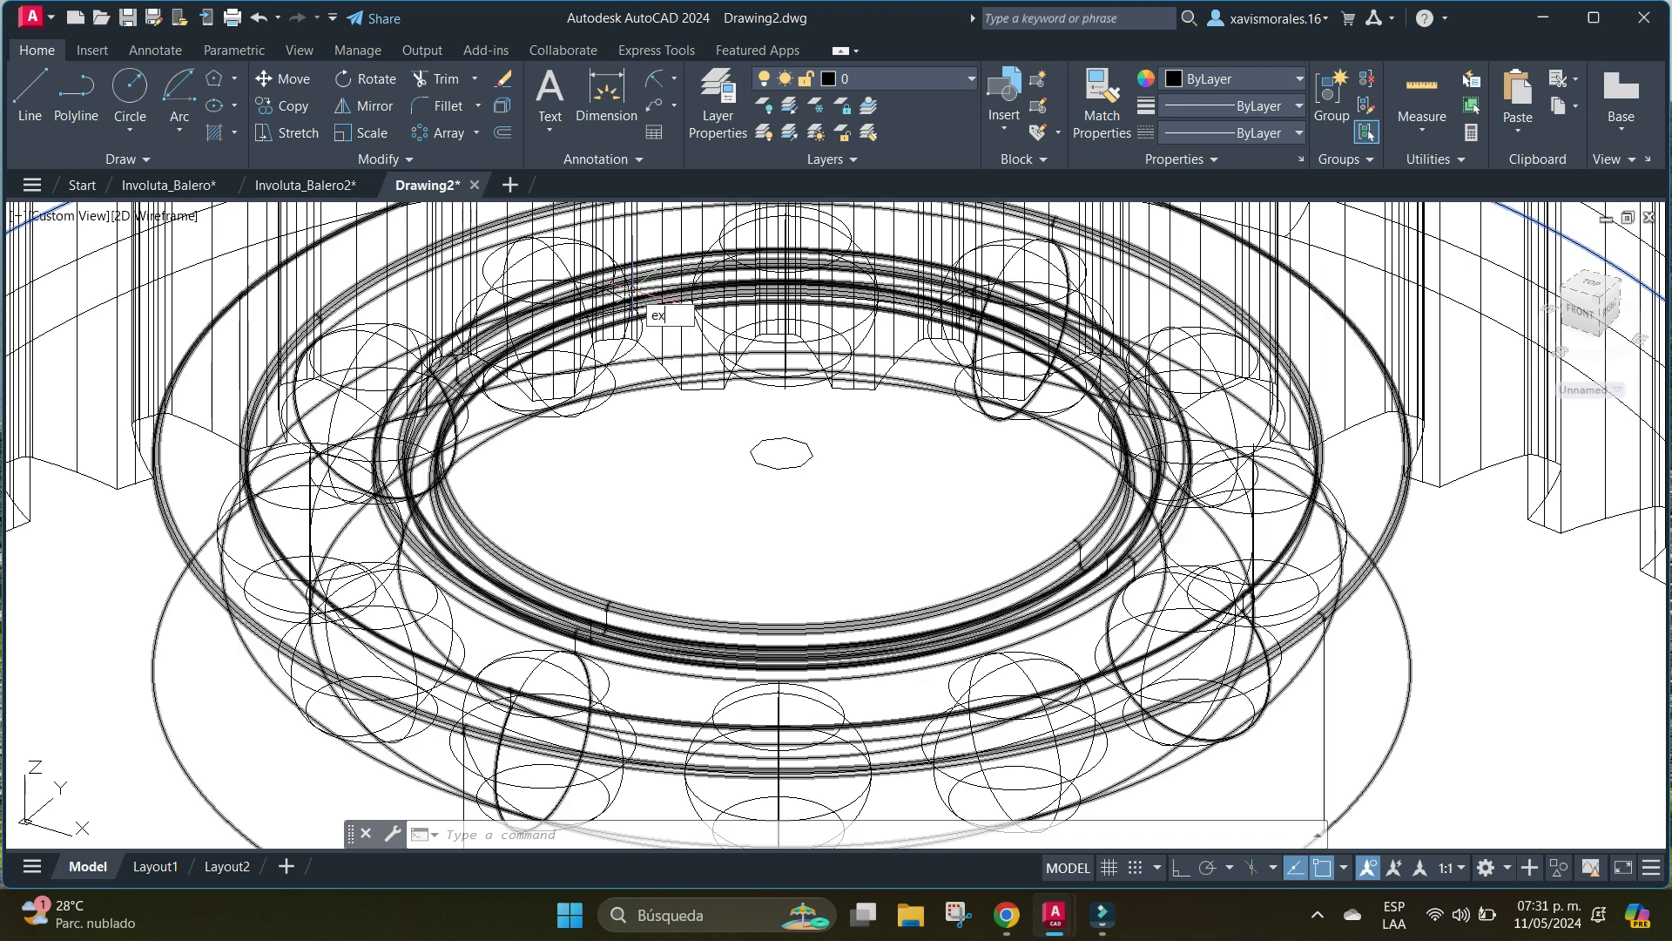
{"action": "key", "text": "Down"}
{"action": "key", "text": "Down"}
{"action": "key", "text": "Up"}
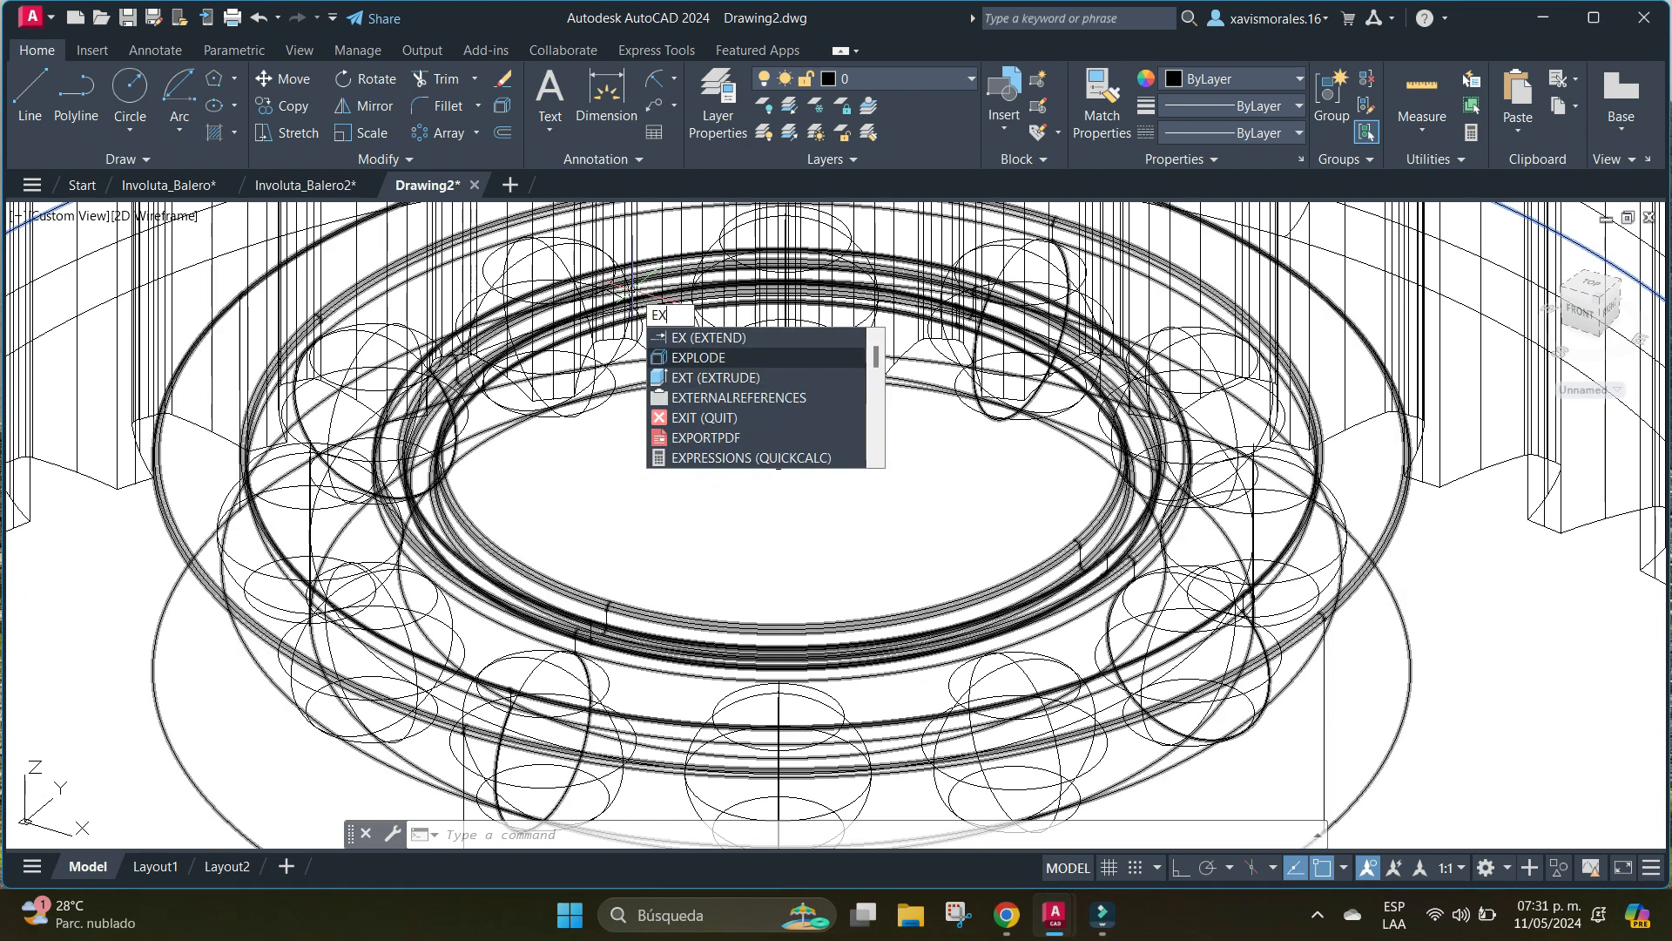
{"action": "key", "text": "Down"}
{"action": "key", "text": "Return"}
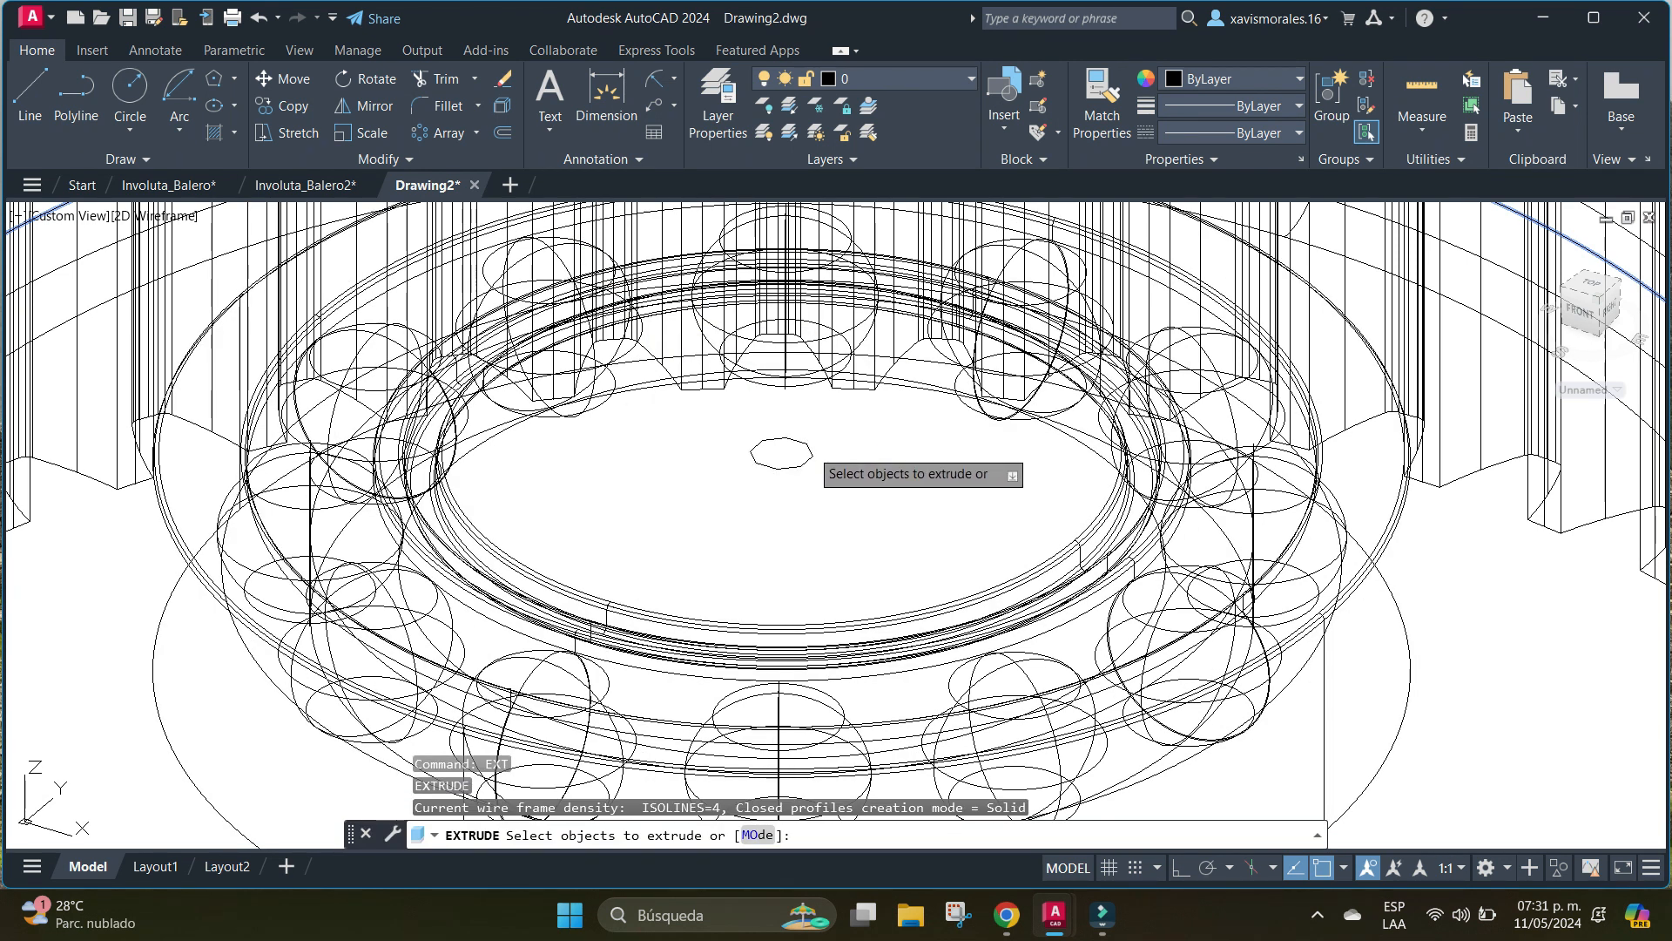
{"action": "left_click", "coordinate": [808, 448]}
{"action": "right_click", "coordinate": [811, 451]}
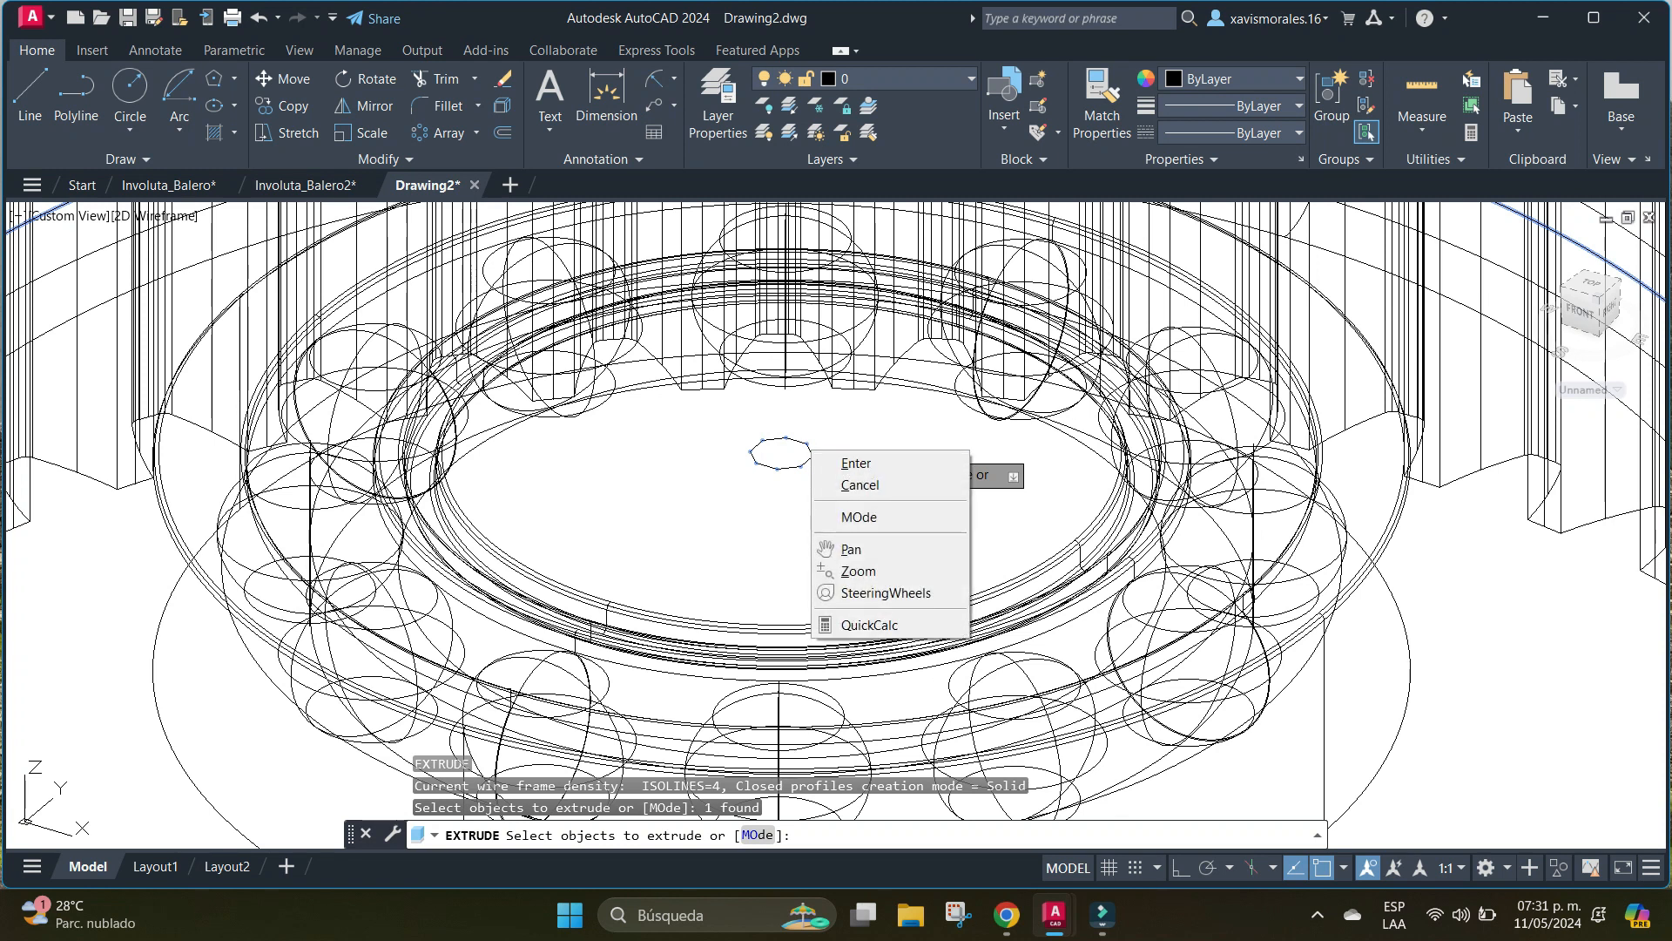
{"action": "left_click", "coordinate": [856, 463]}
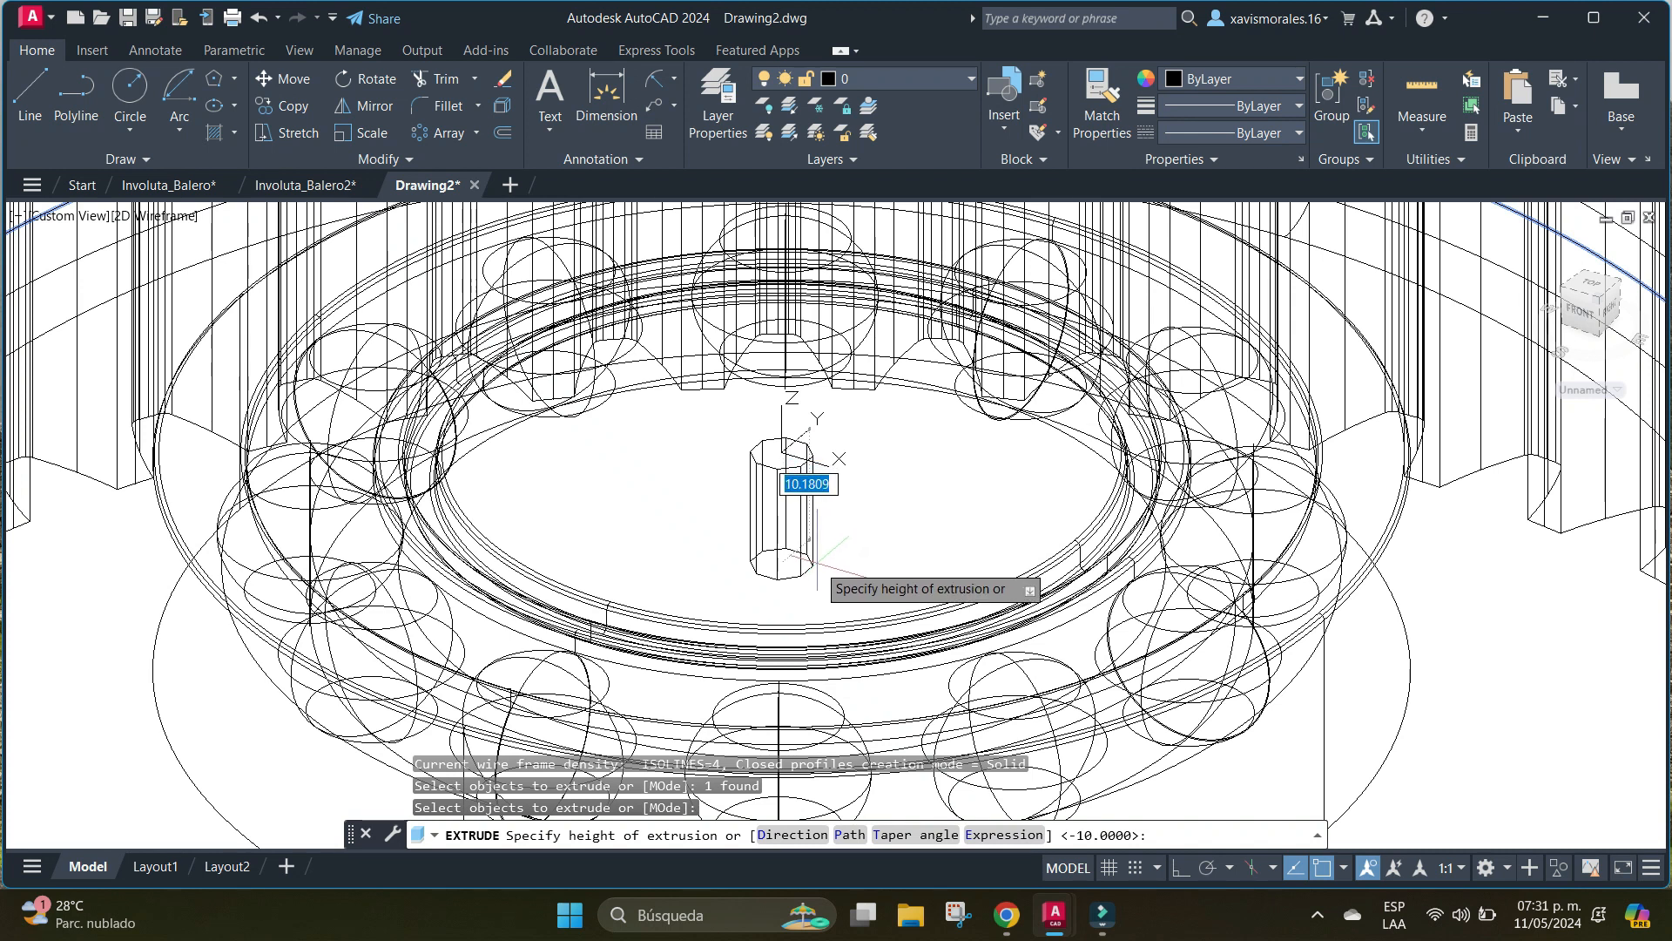
{"action": "middle_click_drag", "start_coordinate": [816, 562], "coordinate": [884, 413]}
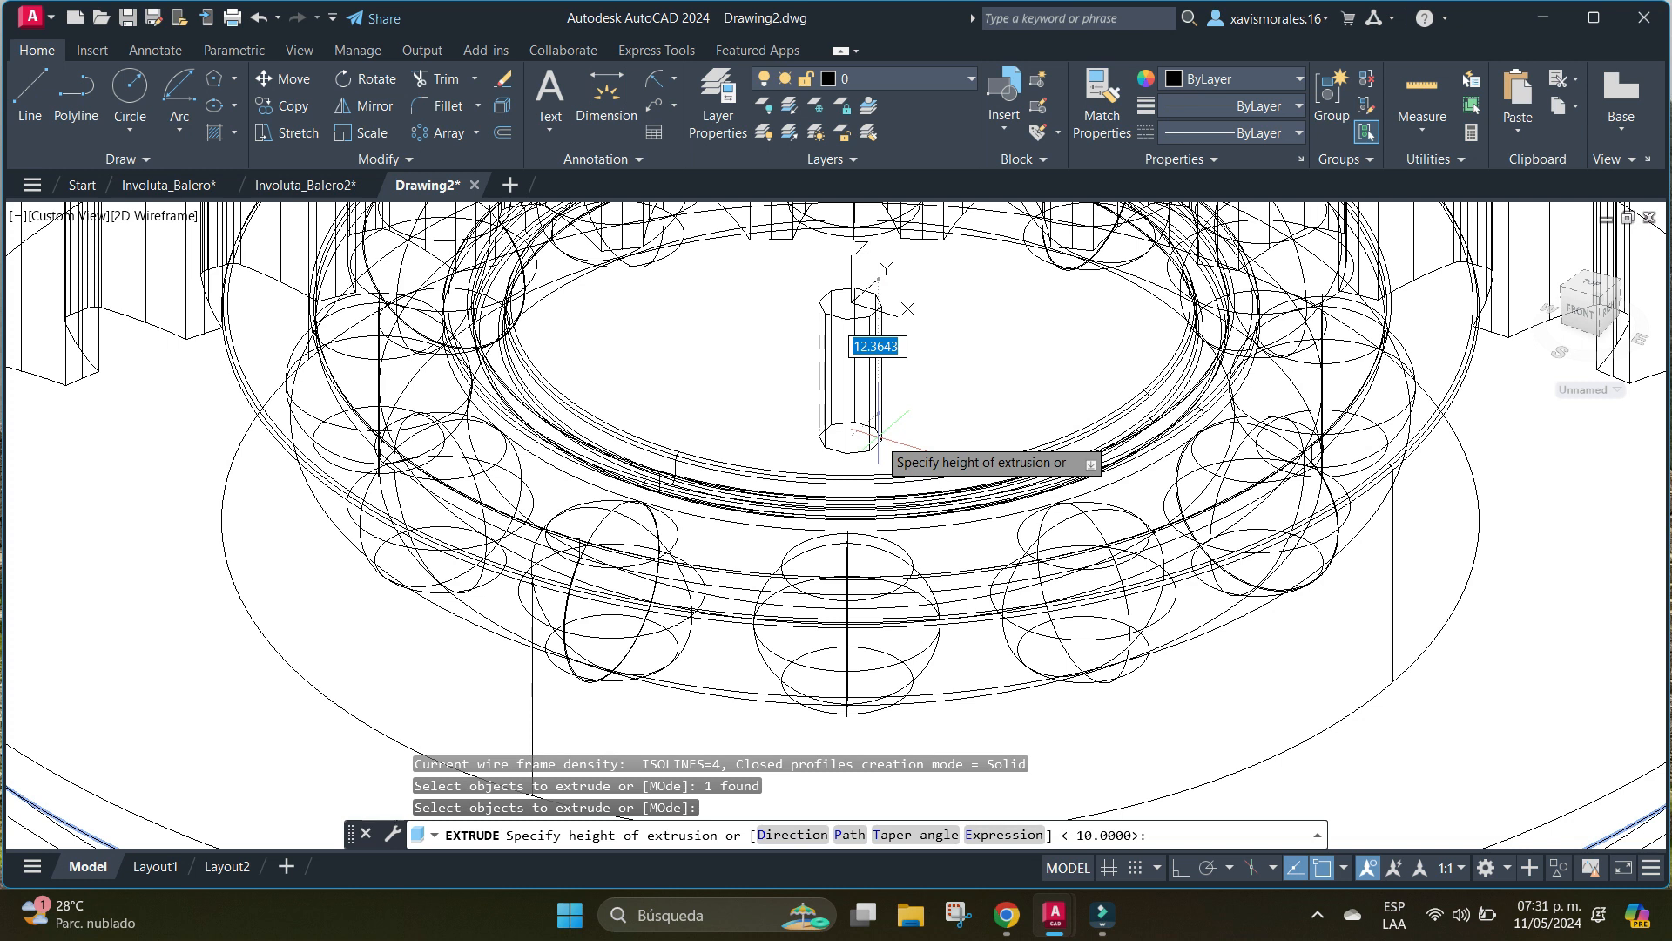
{"action": "key", "text": "Return"}
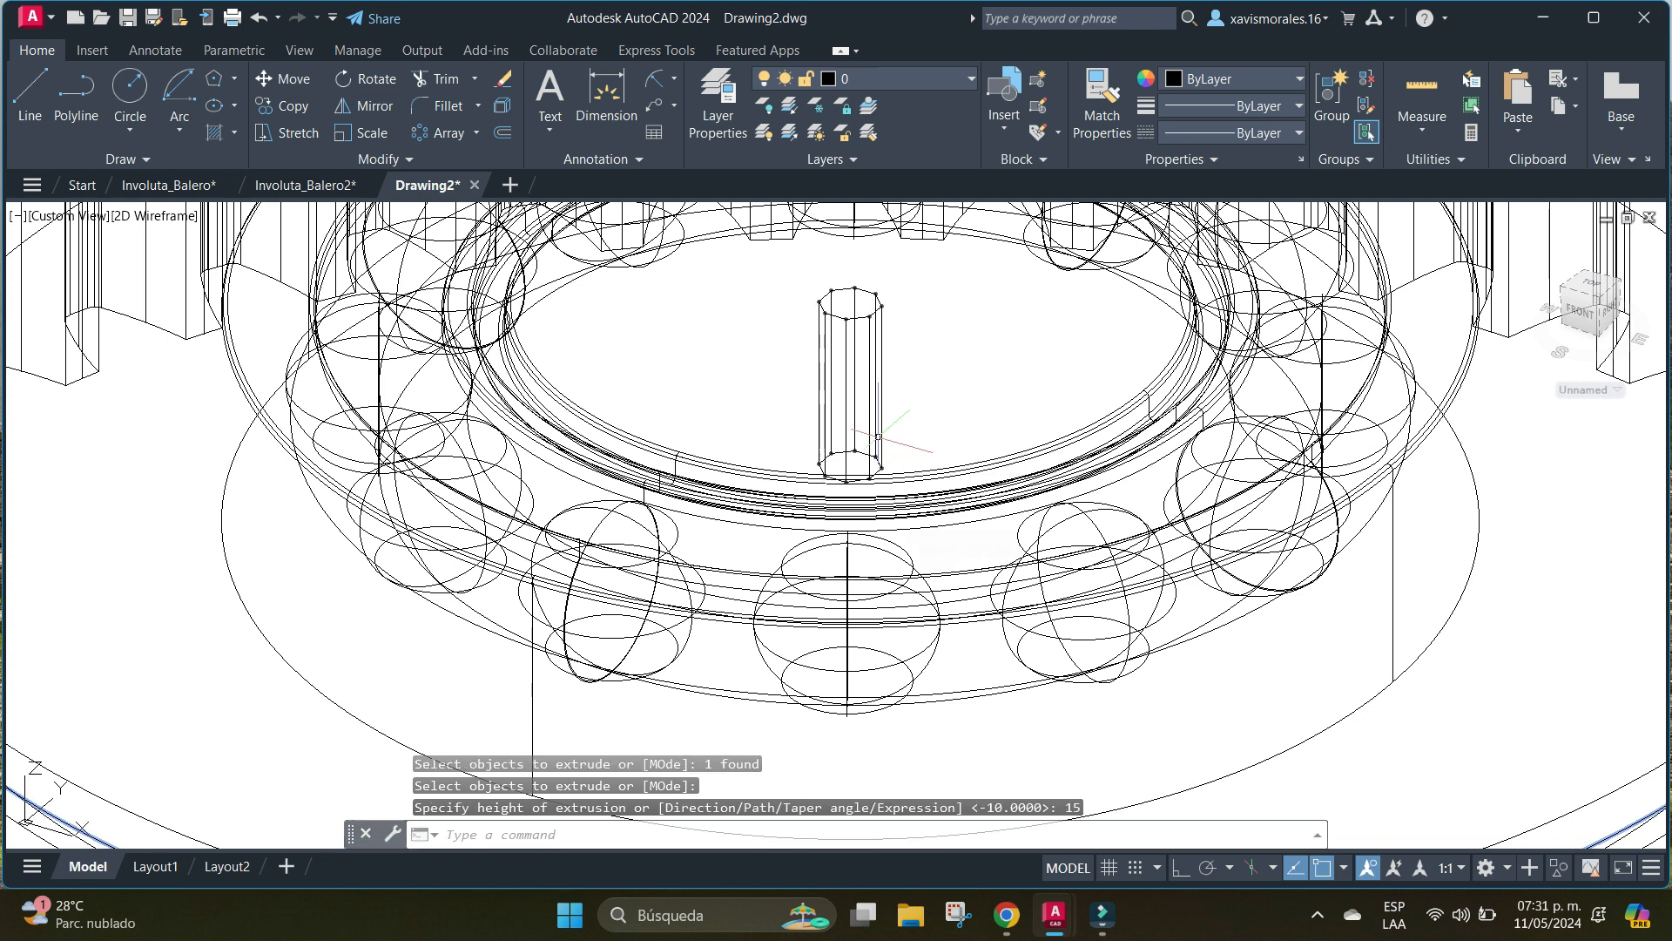
Subtract the extruded octagonal prism from the bearing's solid body to cut the central hole.
{"action": "middle_click_drag", "start_coordinate": [1338, 568], "coordinate": [1175, 547]}
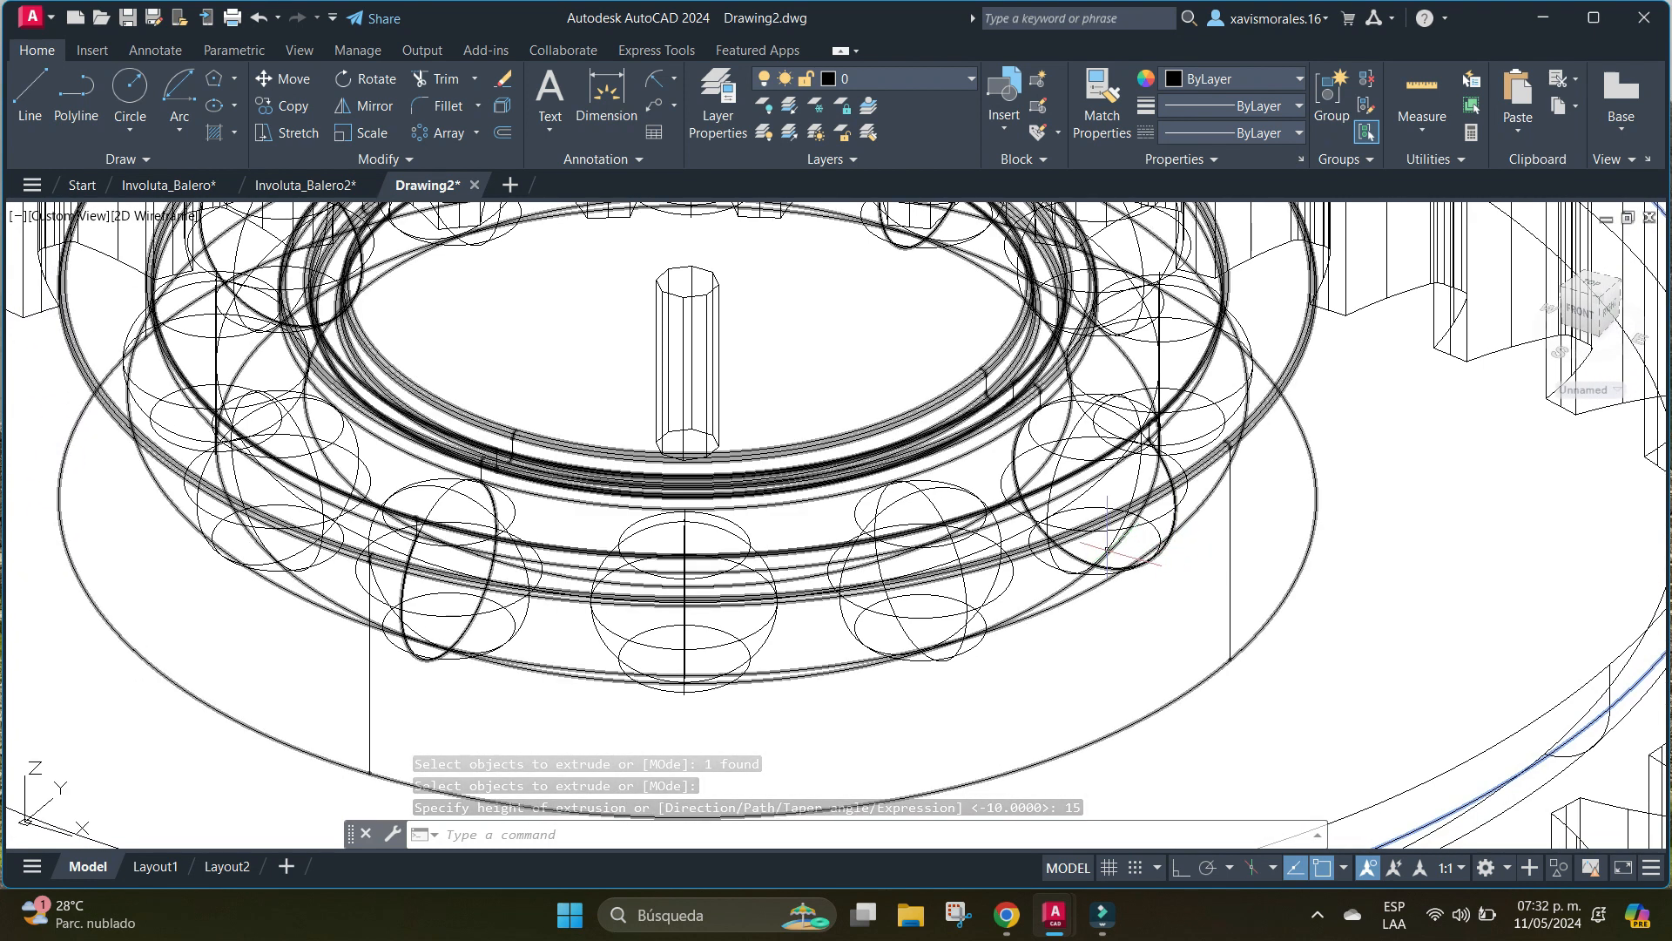
{"action": "type", "text": "R"}
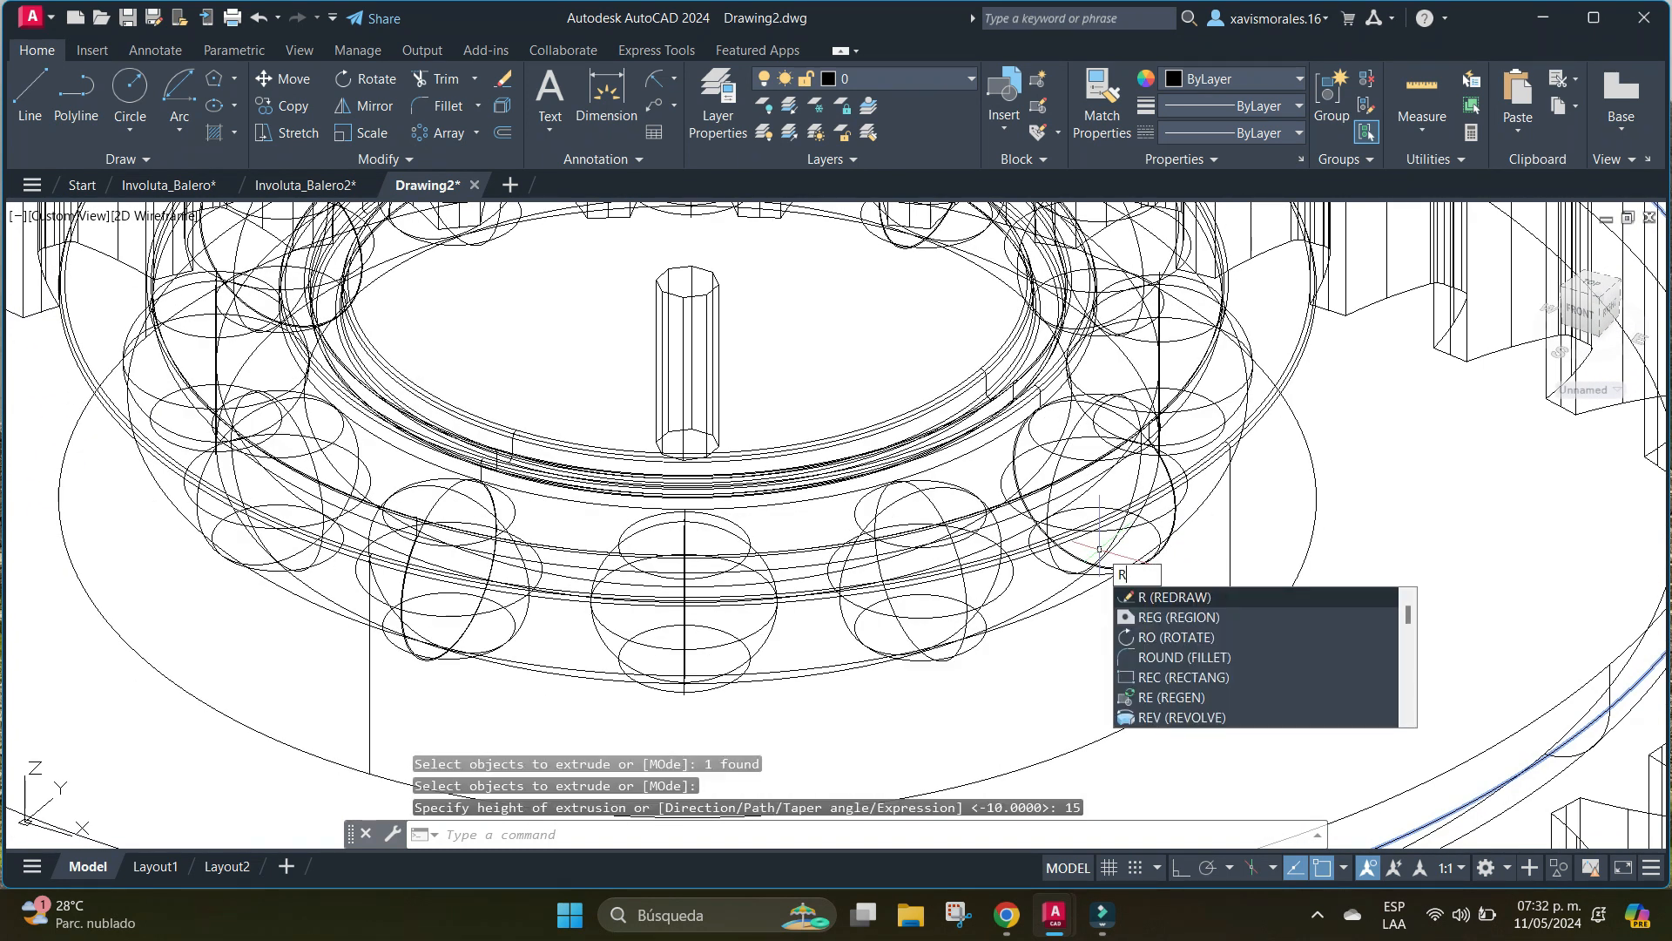
{"action": "key", "text": "BackSpace"}
{"action": "type", "text": "3DROTATE"}
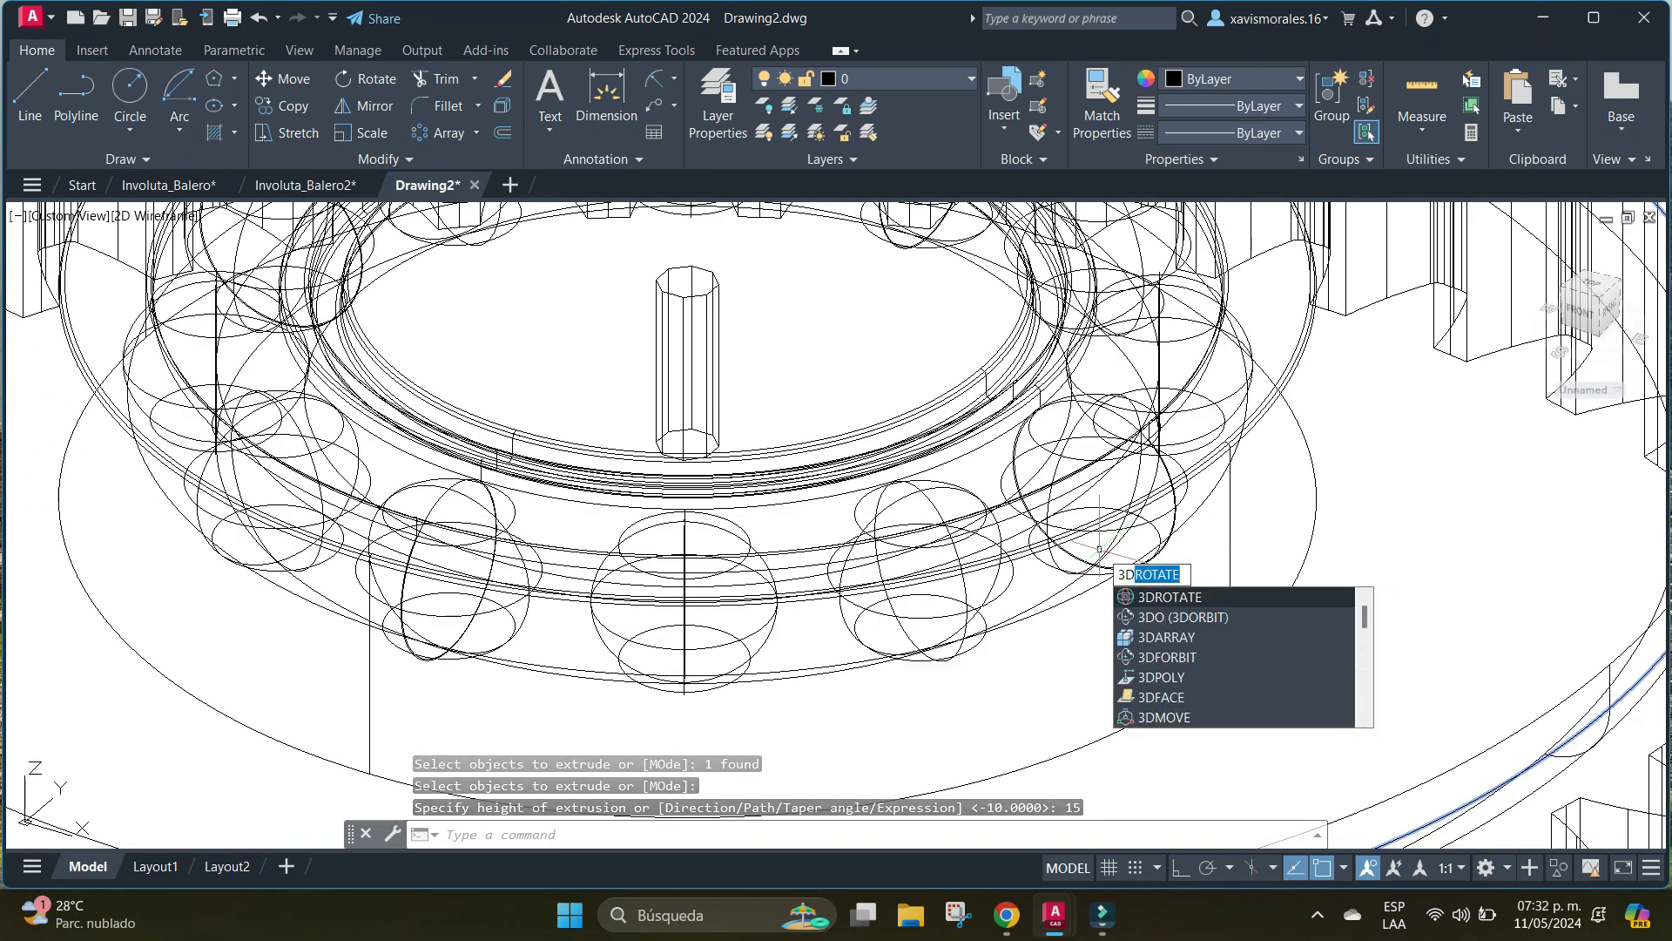
{"action": "left_click", "coordinate": [1183, 616]}
{"action": "left_click_drag", "start_coordinate": [1171, 610], "coordinate": [1143, 561]}
{"action": "right_click", "coordinate": [865, 383]}
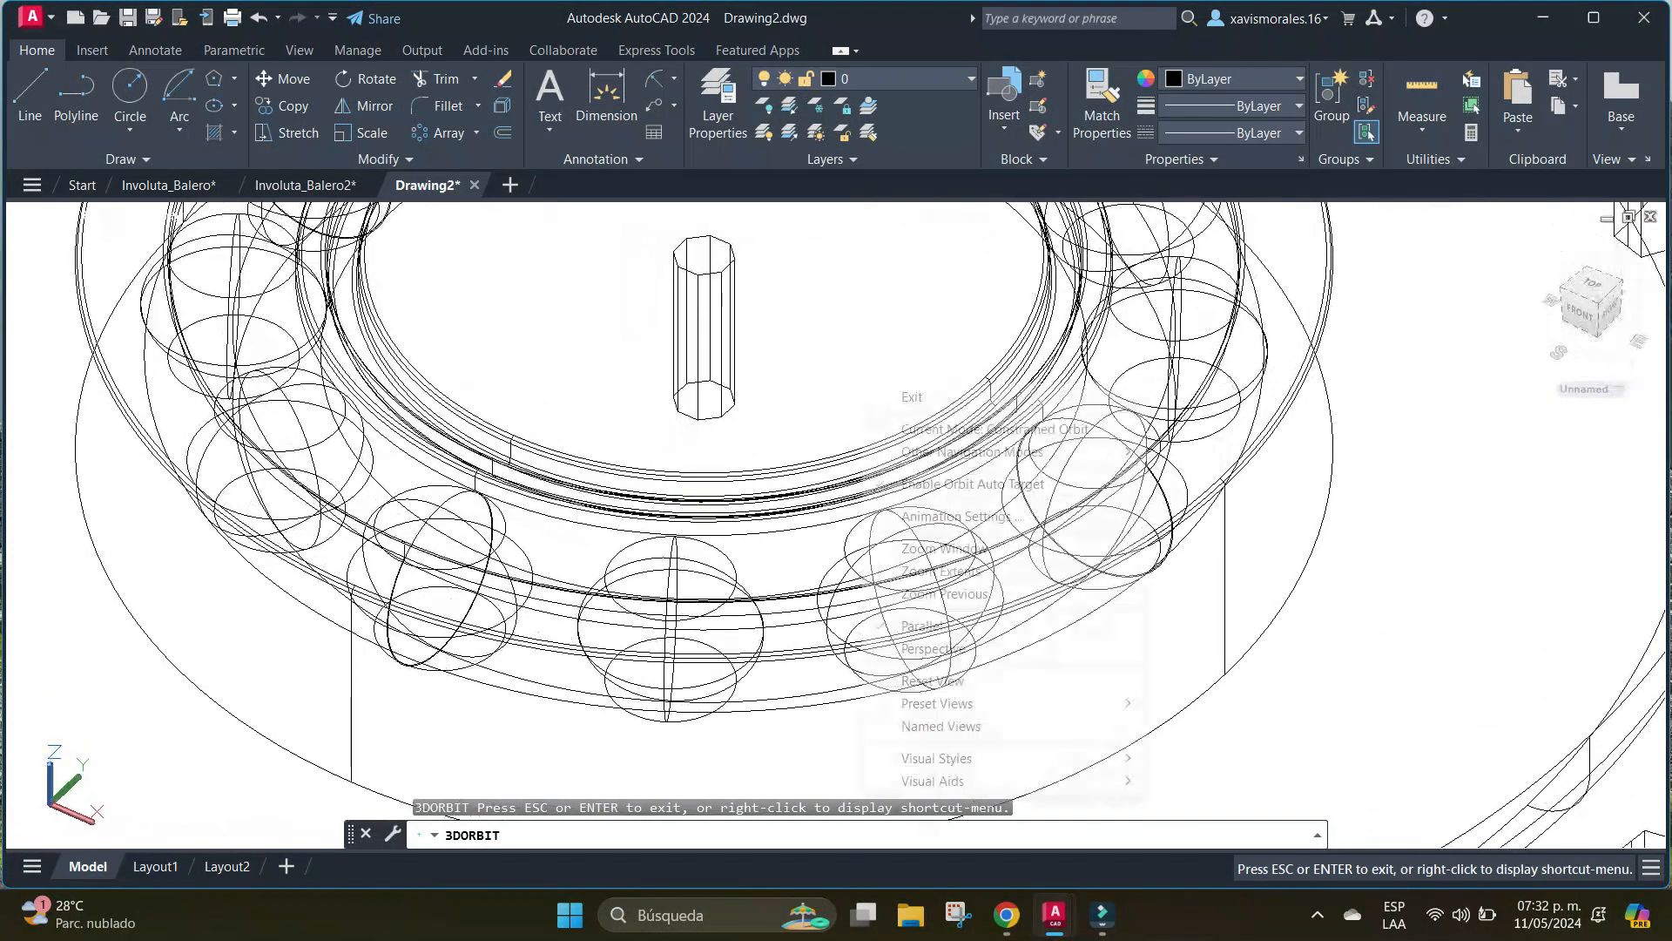
{"action": "left_click", "coordinate": [910, 396]}
{"action": "middle_click_drag", "start_coordinate": [906, 356], "coordinate": [867, 425]}
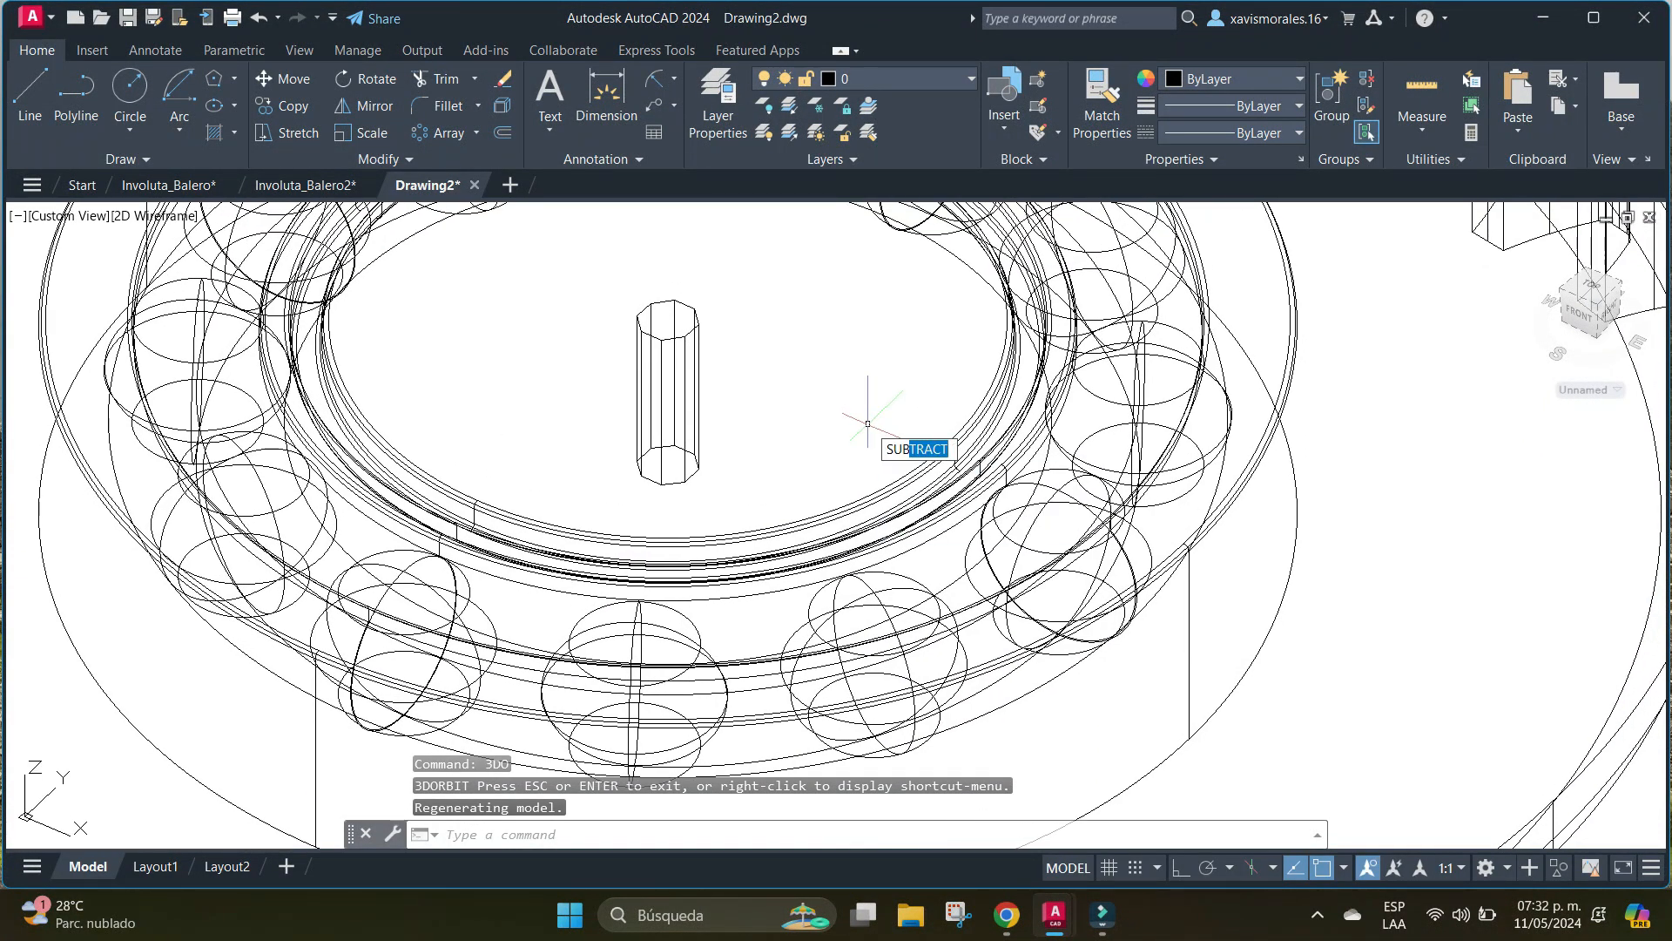
{"action": "key", "text": "Return"}
{"action": "left_click", "coordinate": [990, 386]}
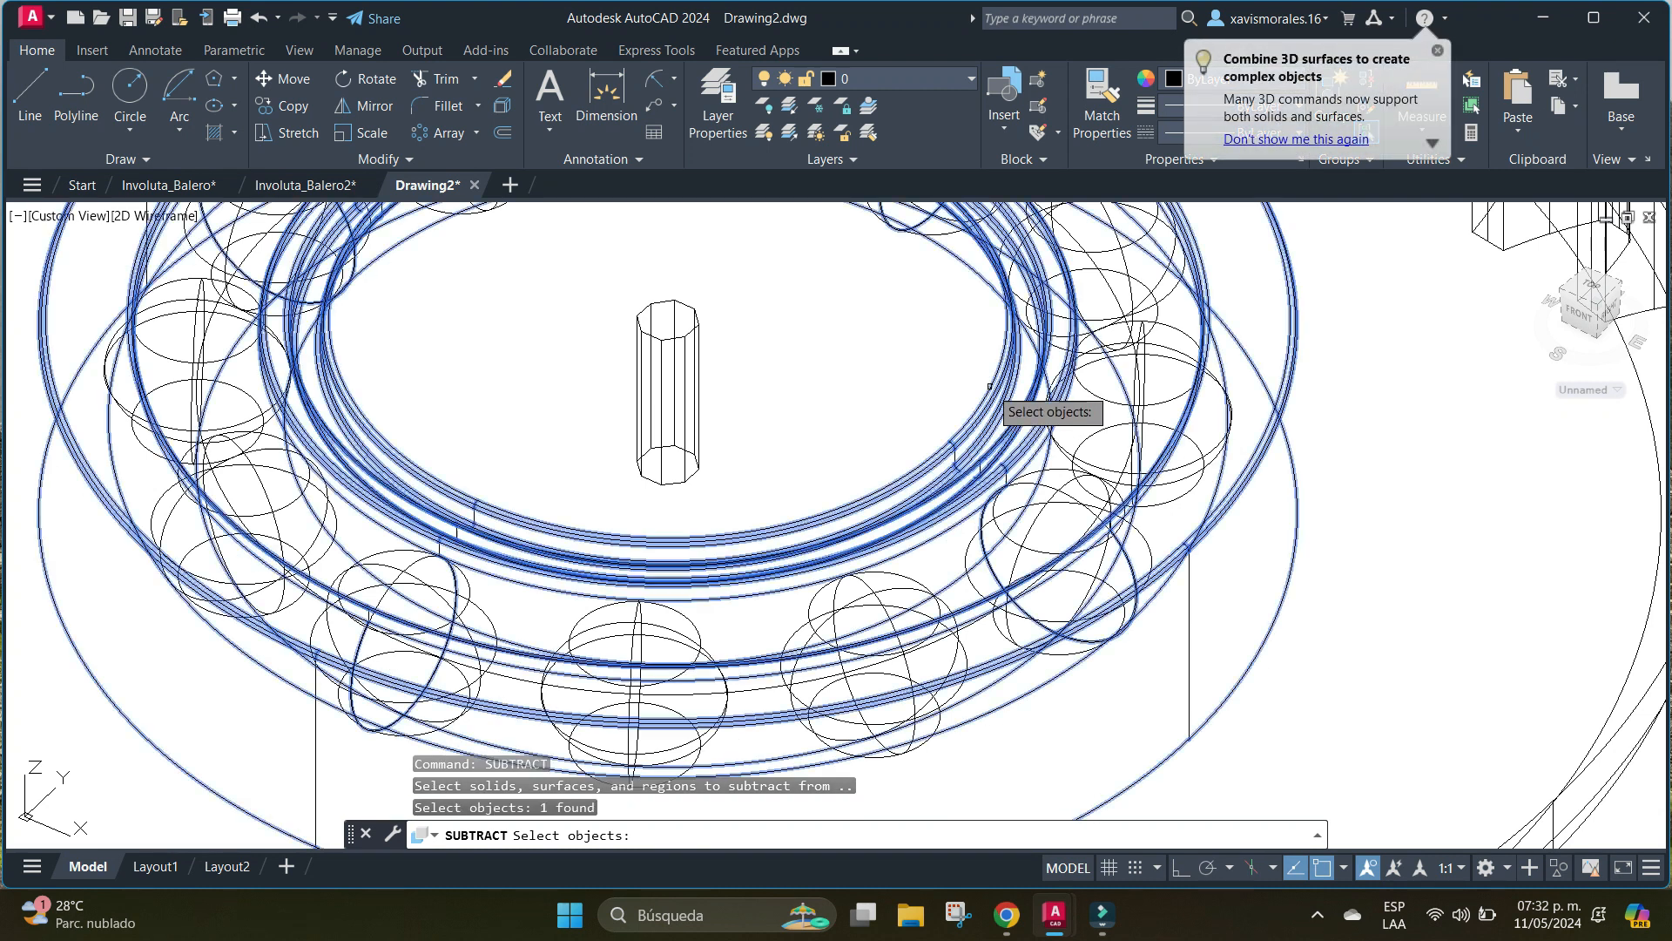
{"action": "key", "text": "Return"}
{"action": "left_click", "coordinate": [698, 367]}
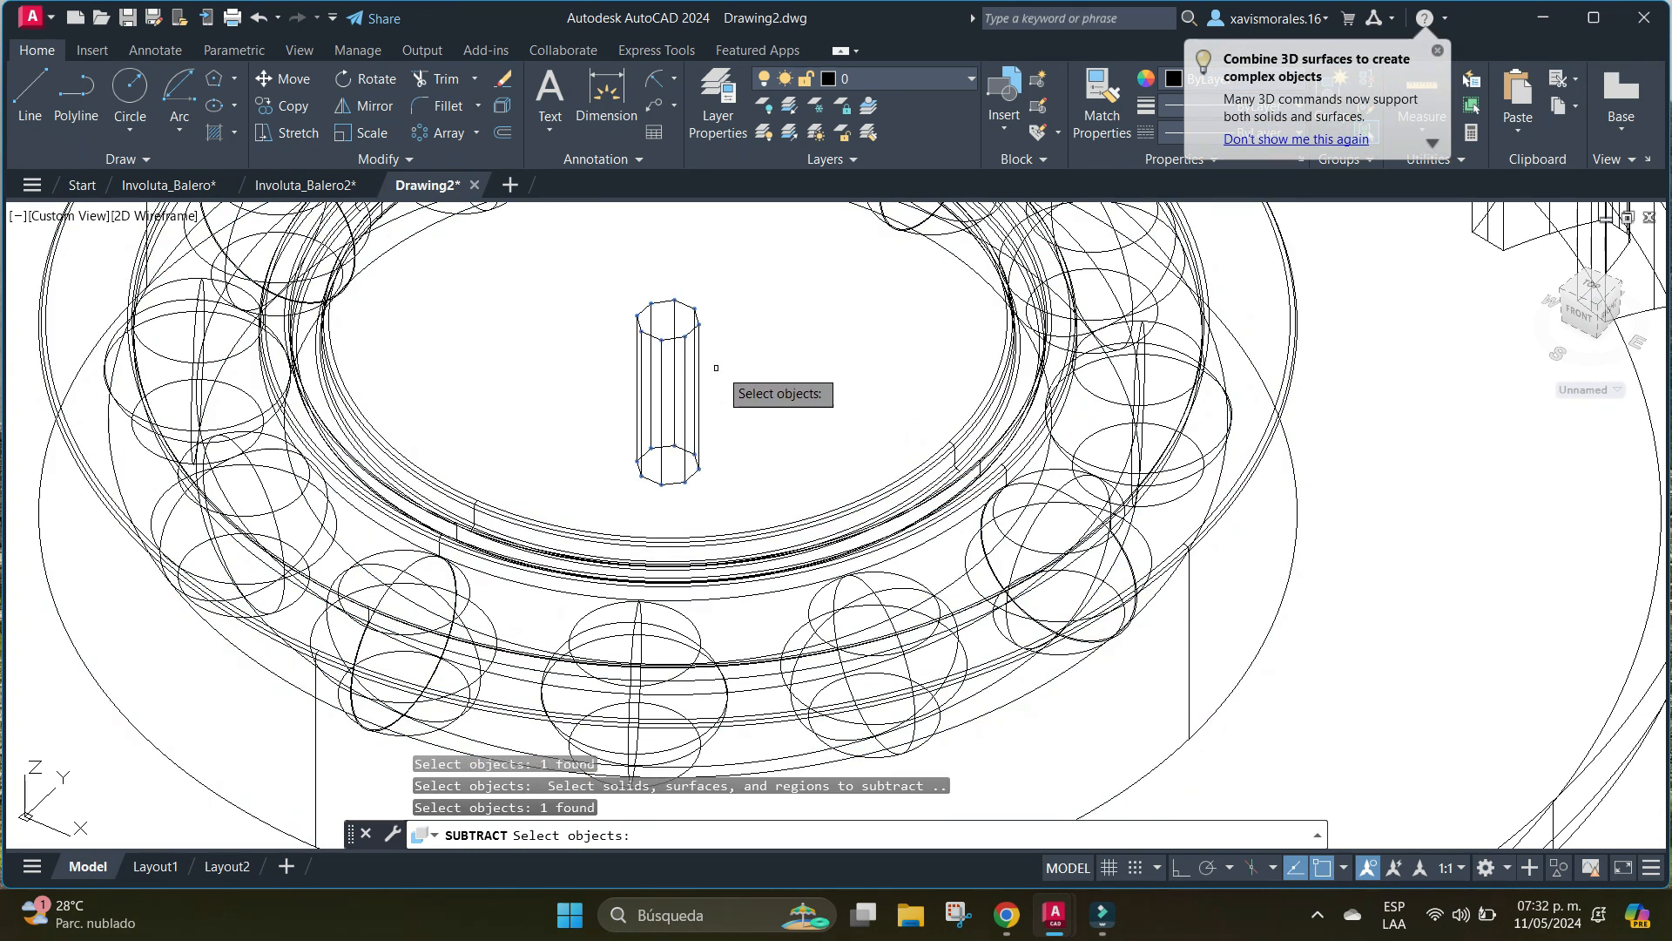
{"action": "key", "text": "Return"}
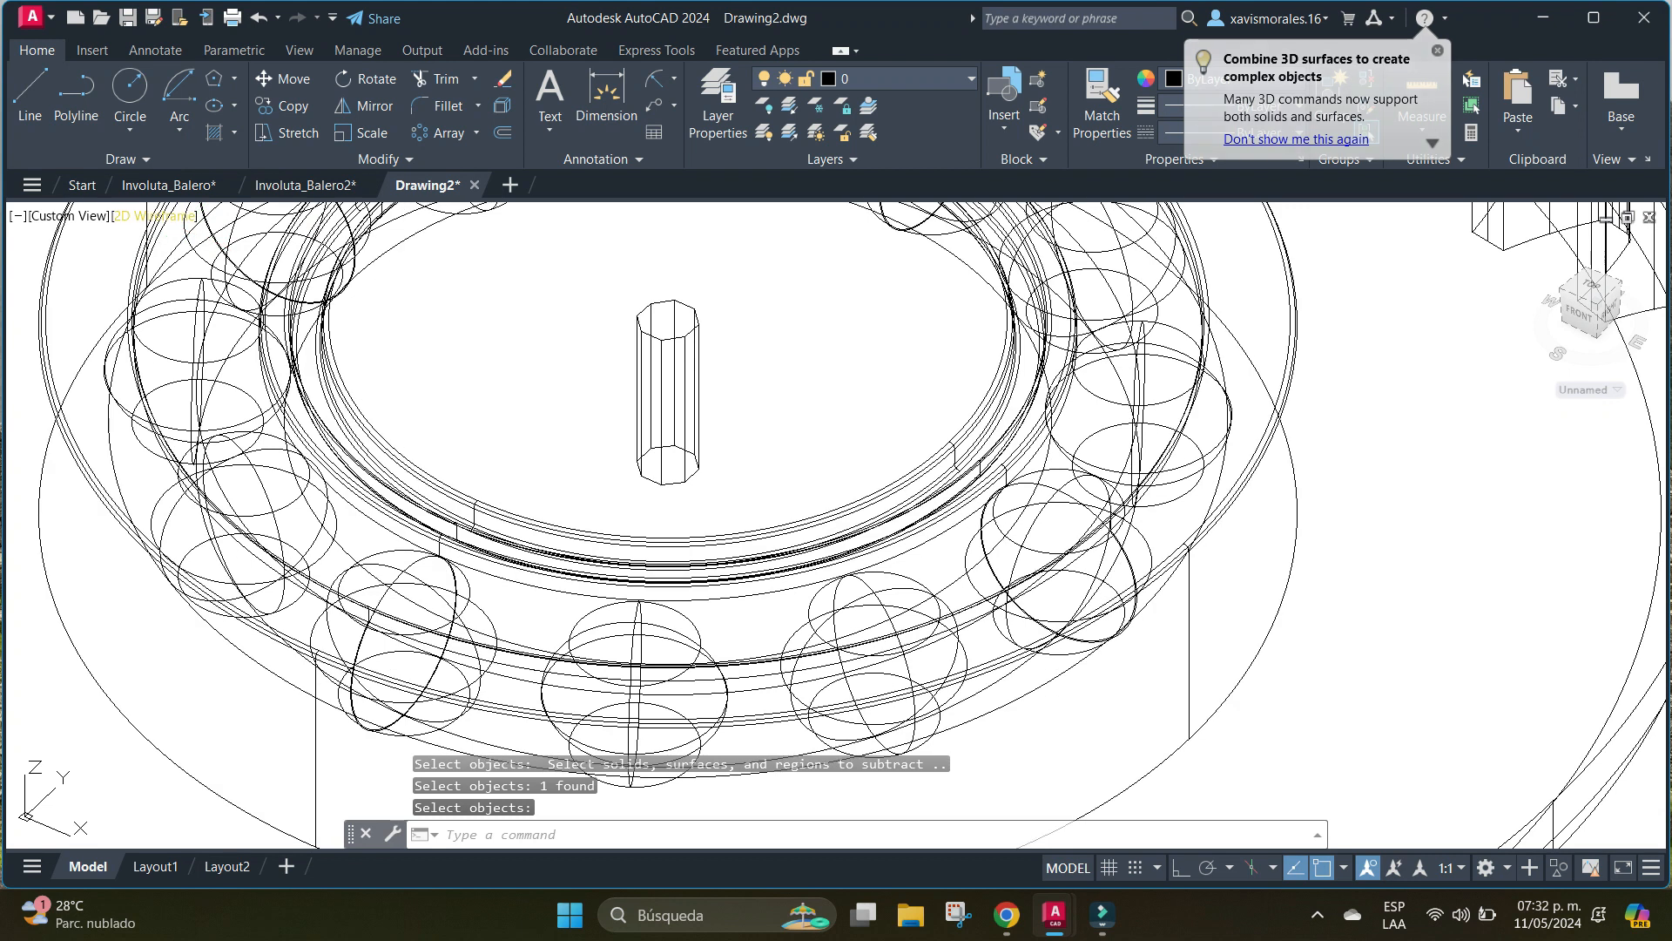
Set the visual style to Conceptual and examine the octagonal hole in the whole gear and bearing assembly.
{"action": "left_click", "coordinate": [155, 215]}
{"action": "left_click", "coordinate": [244, 292]}
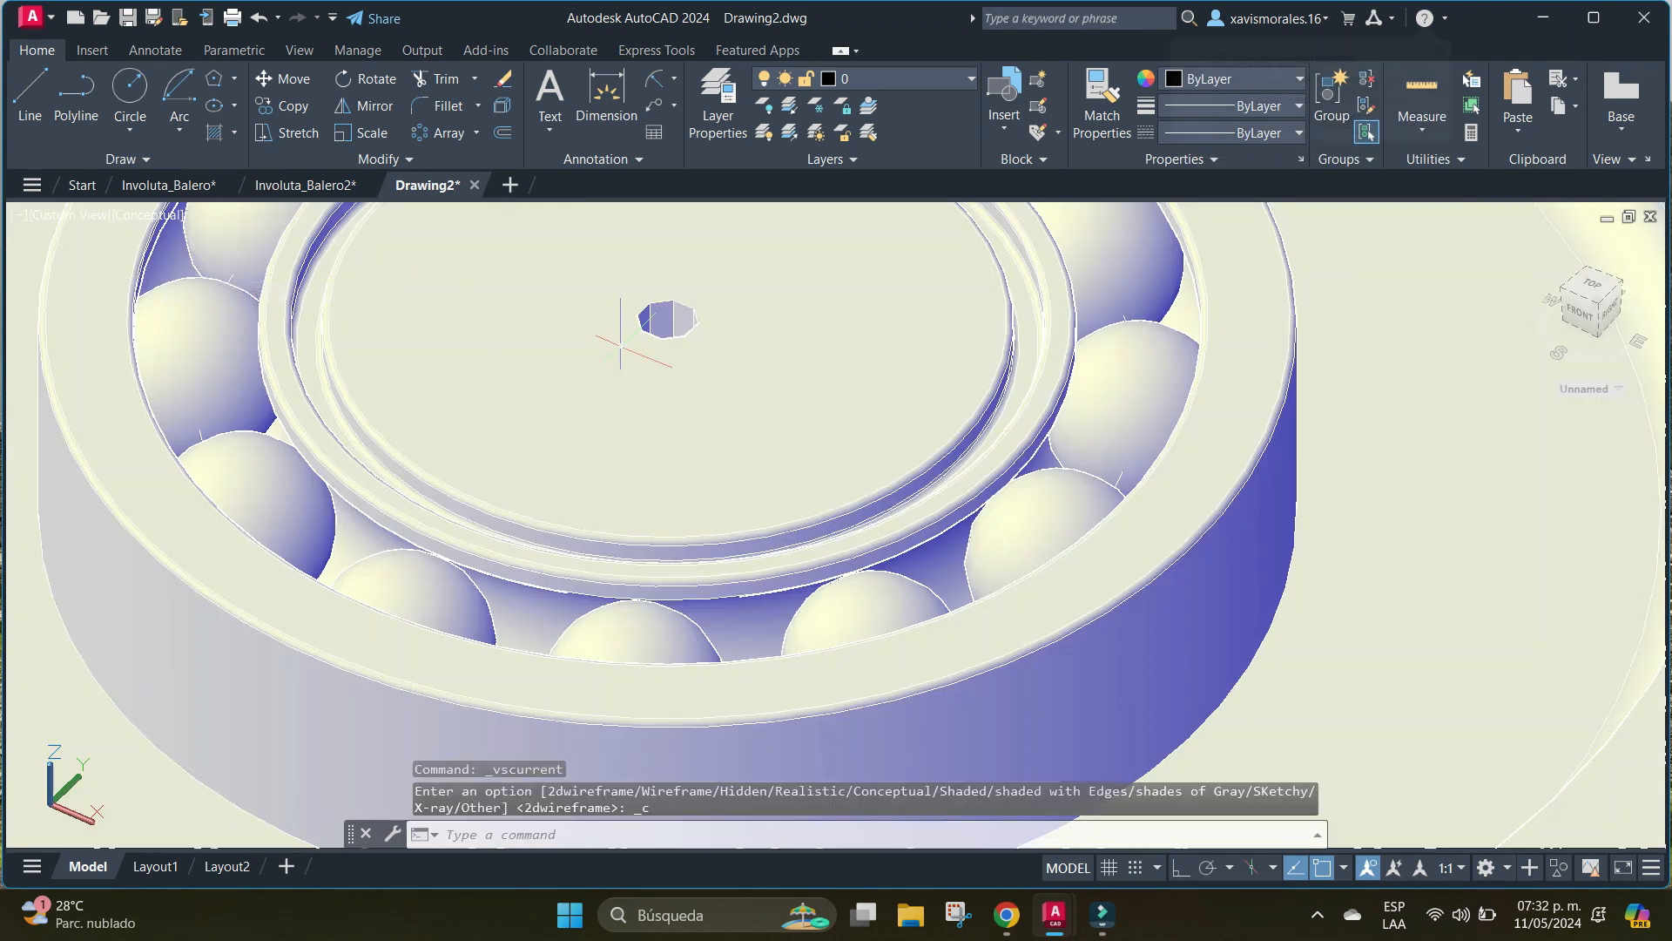
{"action": "scroll", "coordinate": [725, 345], "scroll_direction": "down", "scroll_amount": 6}
{"action": "middle_click_drag", "start_coordinate": [794, 381], "coordinate": [896, 449]}
{"action": "type", "text": "uni"}
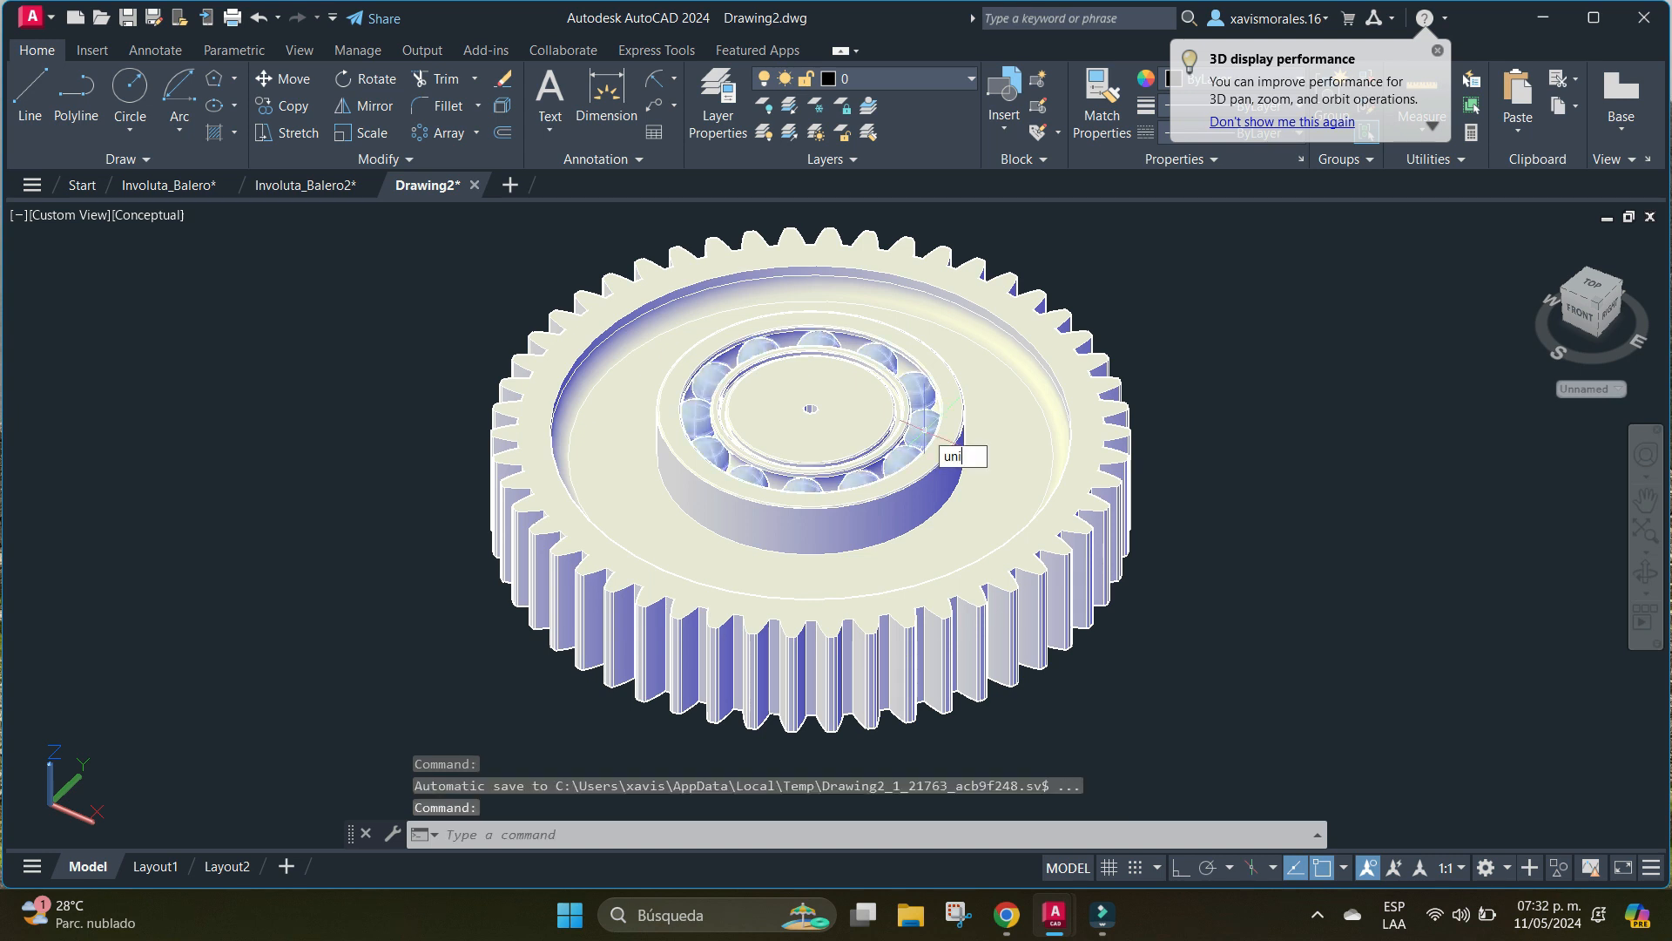
{"action": "key", "text": "Return"}
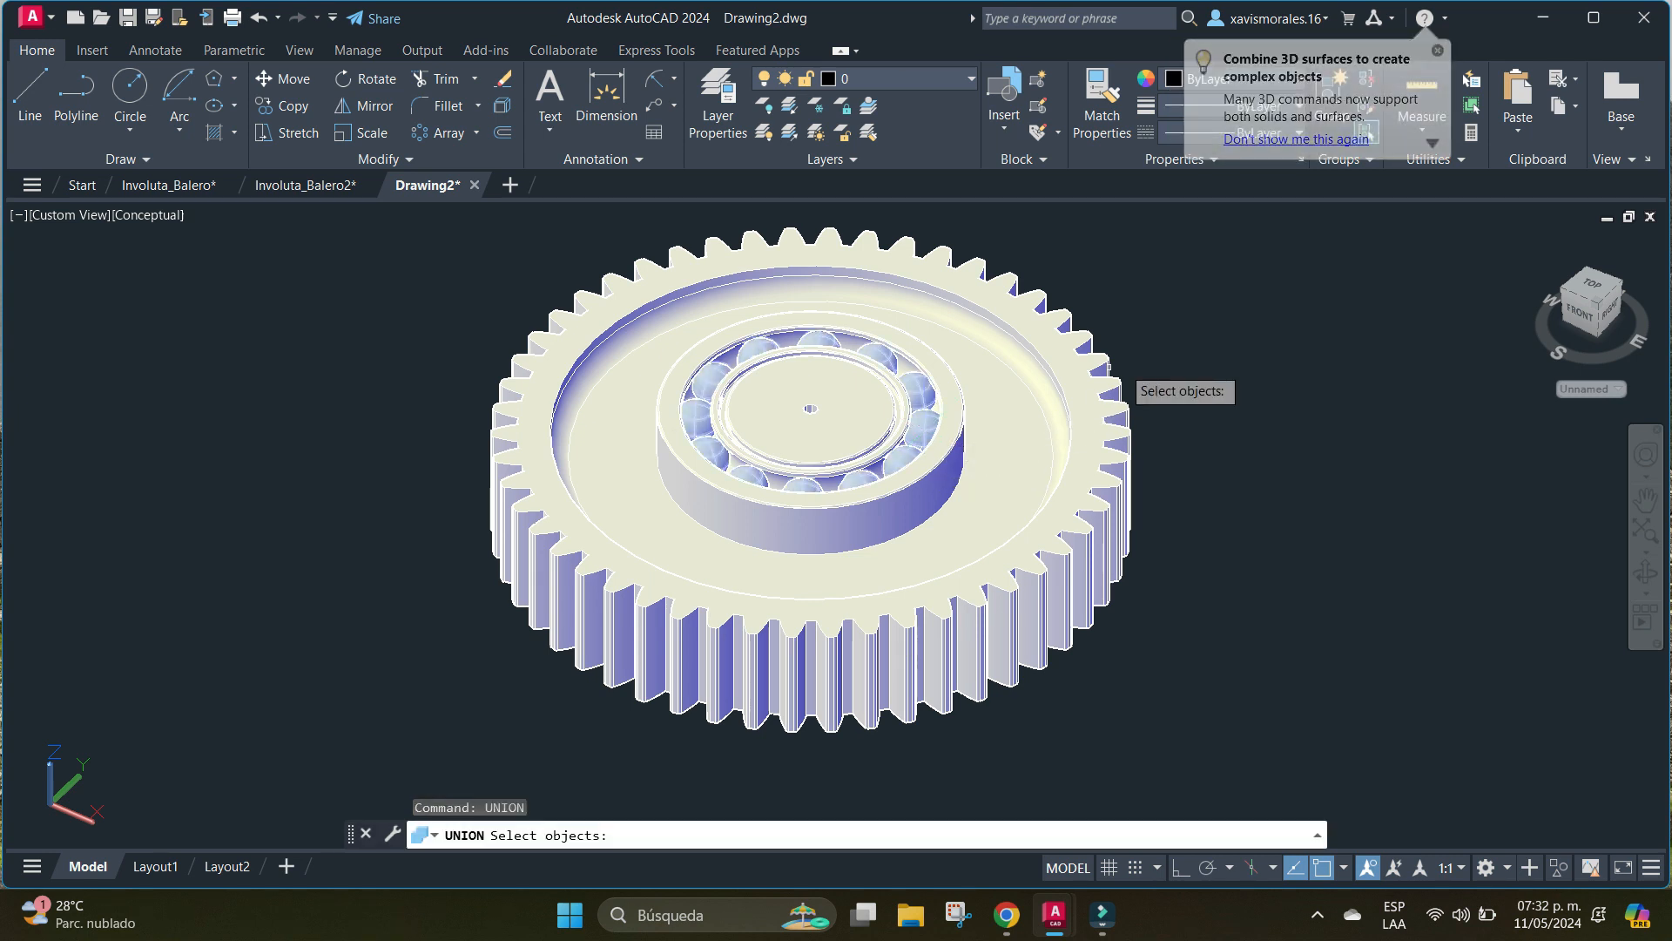
{"action": "key", "text": "Escape"}
Explode the bearing's ring of balls into separate objects.
{"action": "type", "text": "e"}
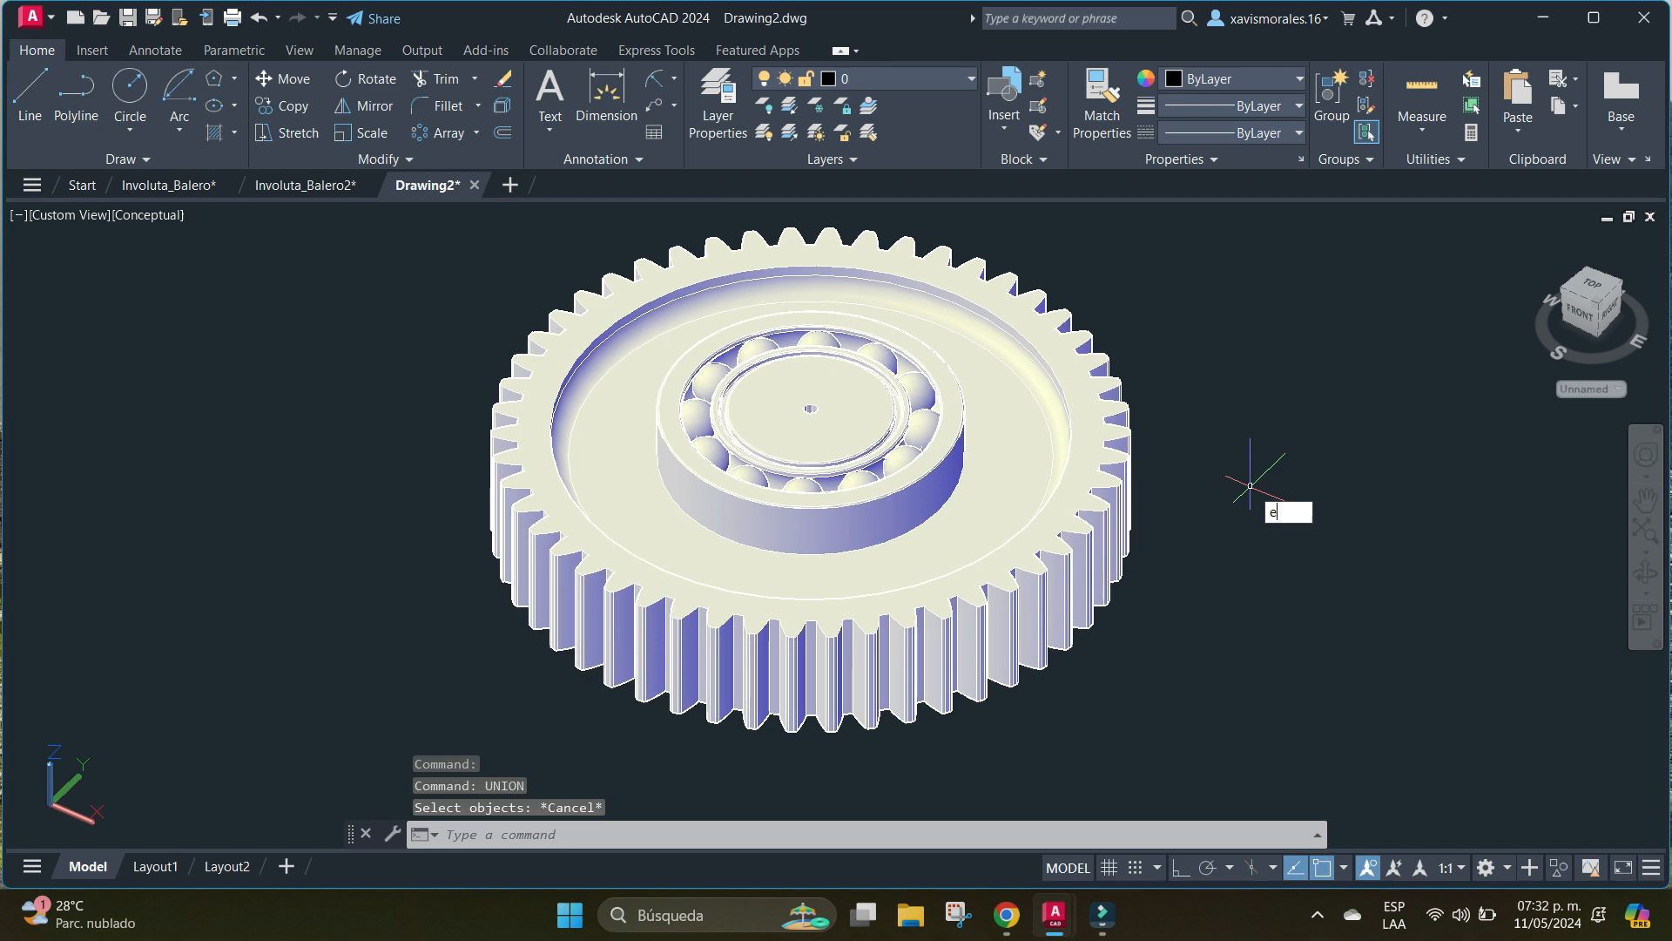
{"action": "type", "text": "x"}
{"action": "key", "text": "Down"}
{"action": "key", "text": "Return"}
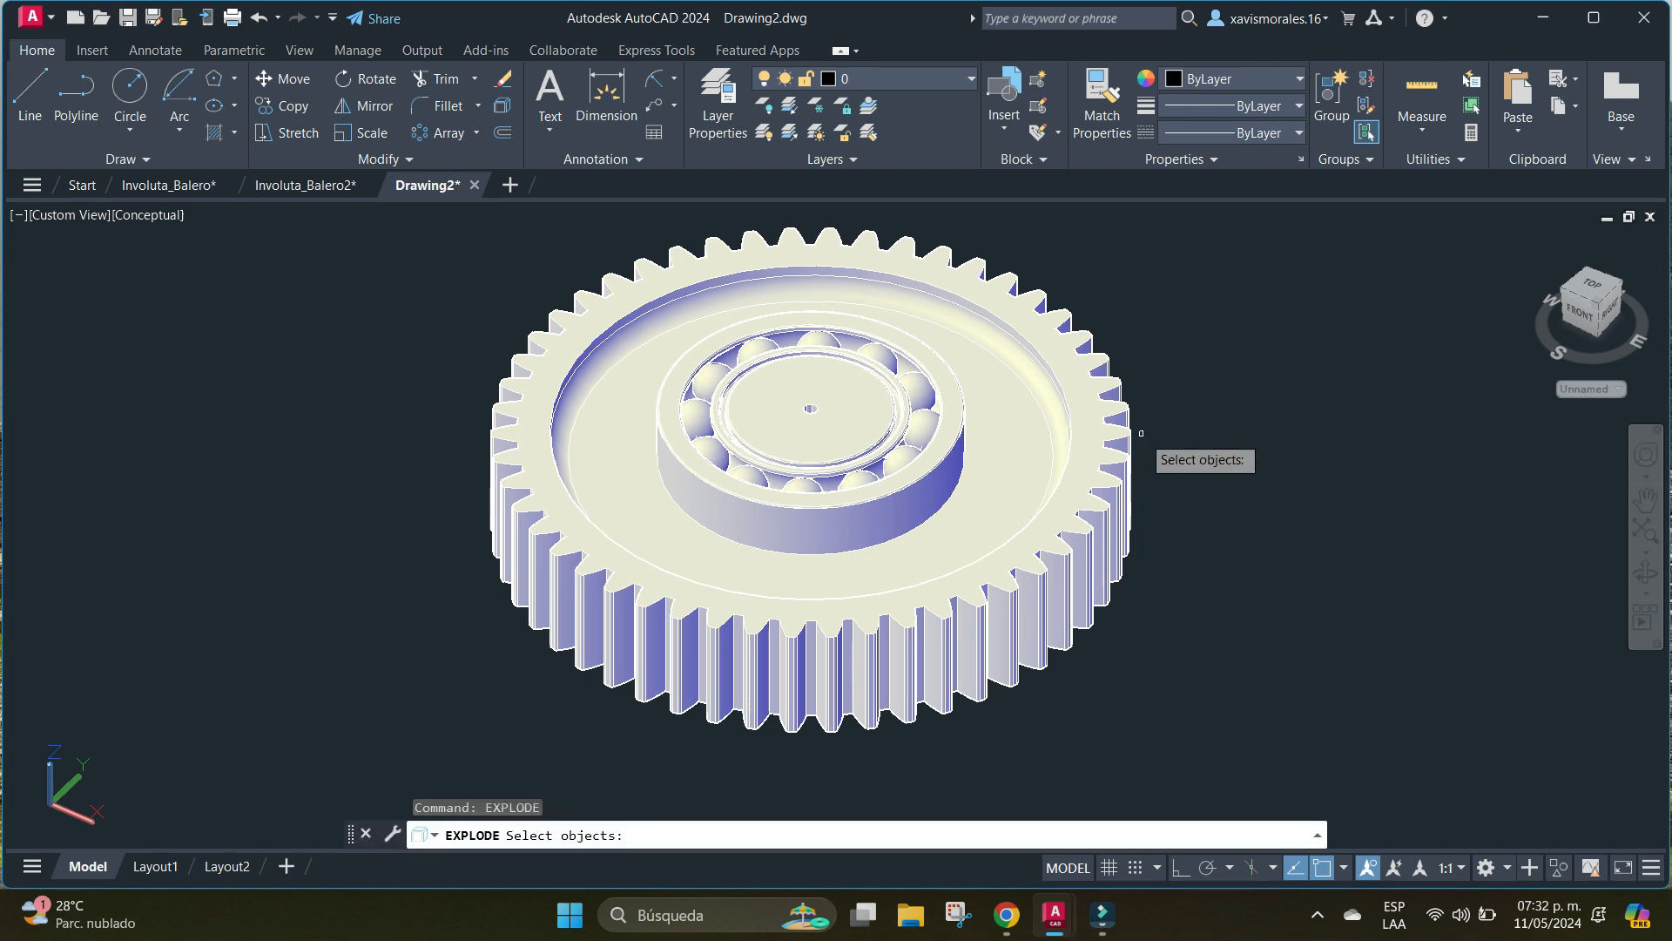
{"action": "left_click", "coordinate": [921, 403]}
{"action": "key", "text": "Return"}
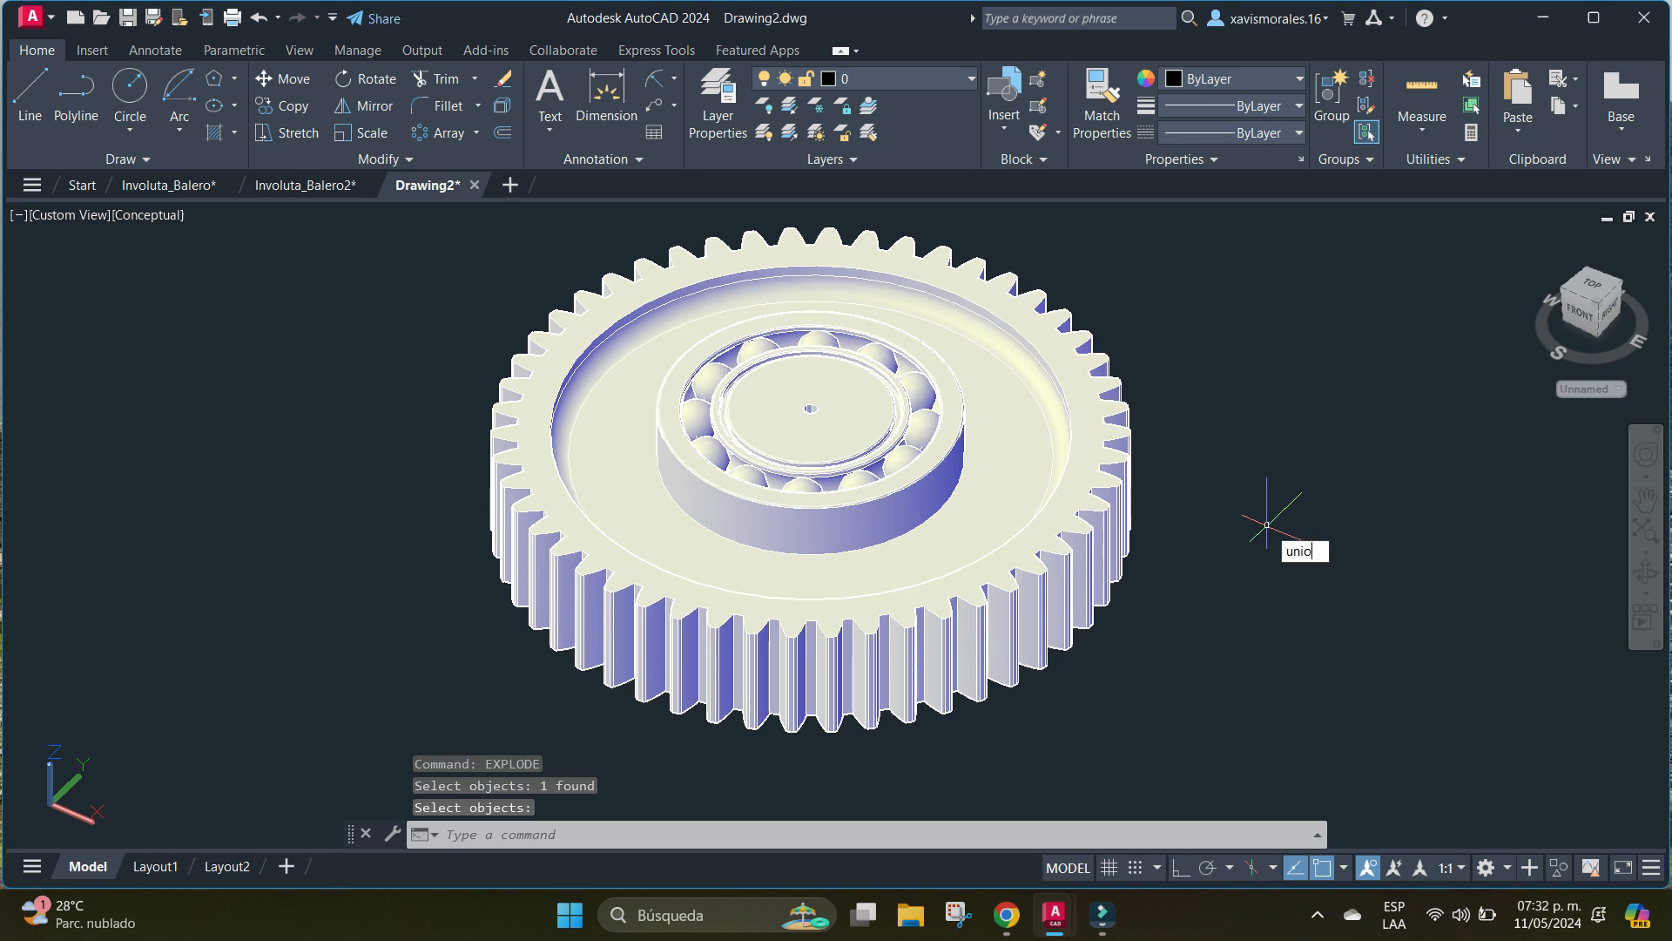
Unite the gear and the bearing's body into one solid with Union, leaving out the balls.
{"action": "type", "text": "UNION"}
{"action": "key", "text": "Return"}
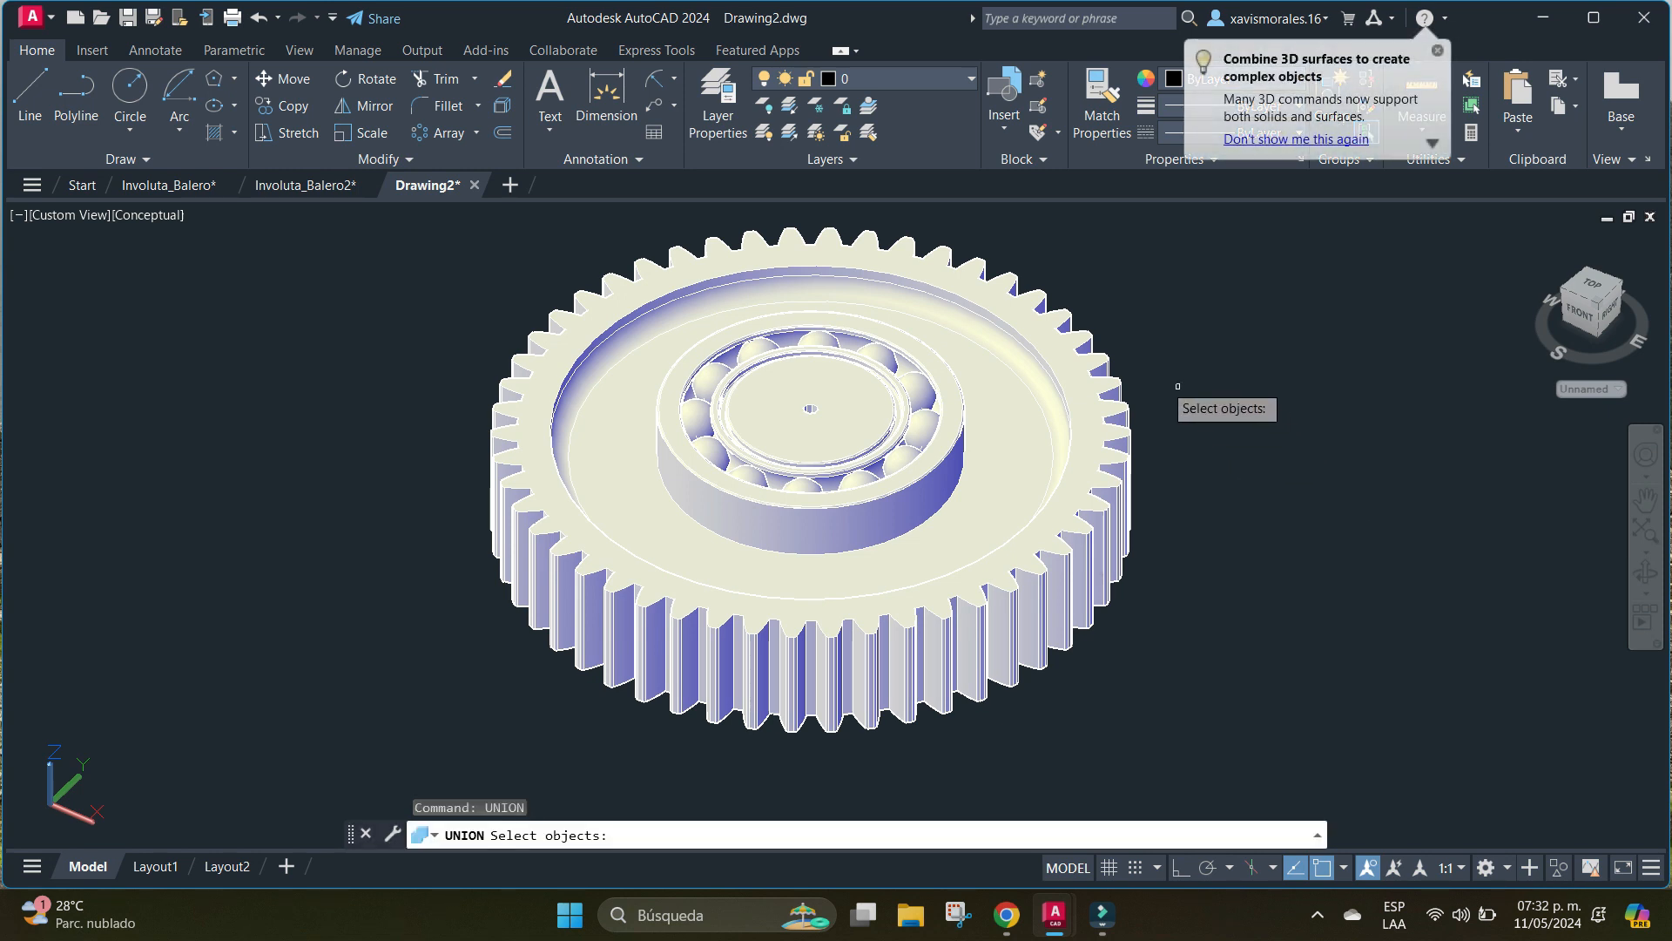
{"action": "left_click", "coordinate": [1111, 384]}
{"action": "left_click", "coordinate": [963, 417]}
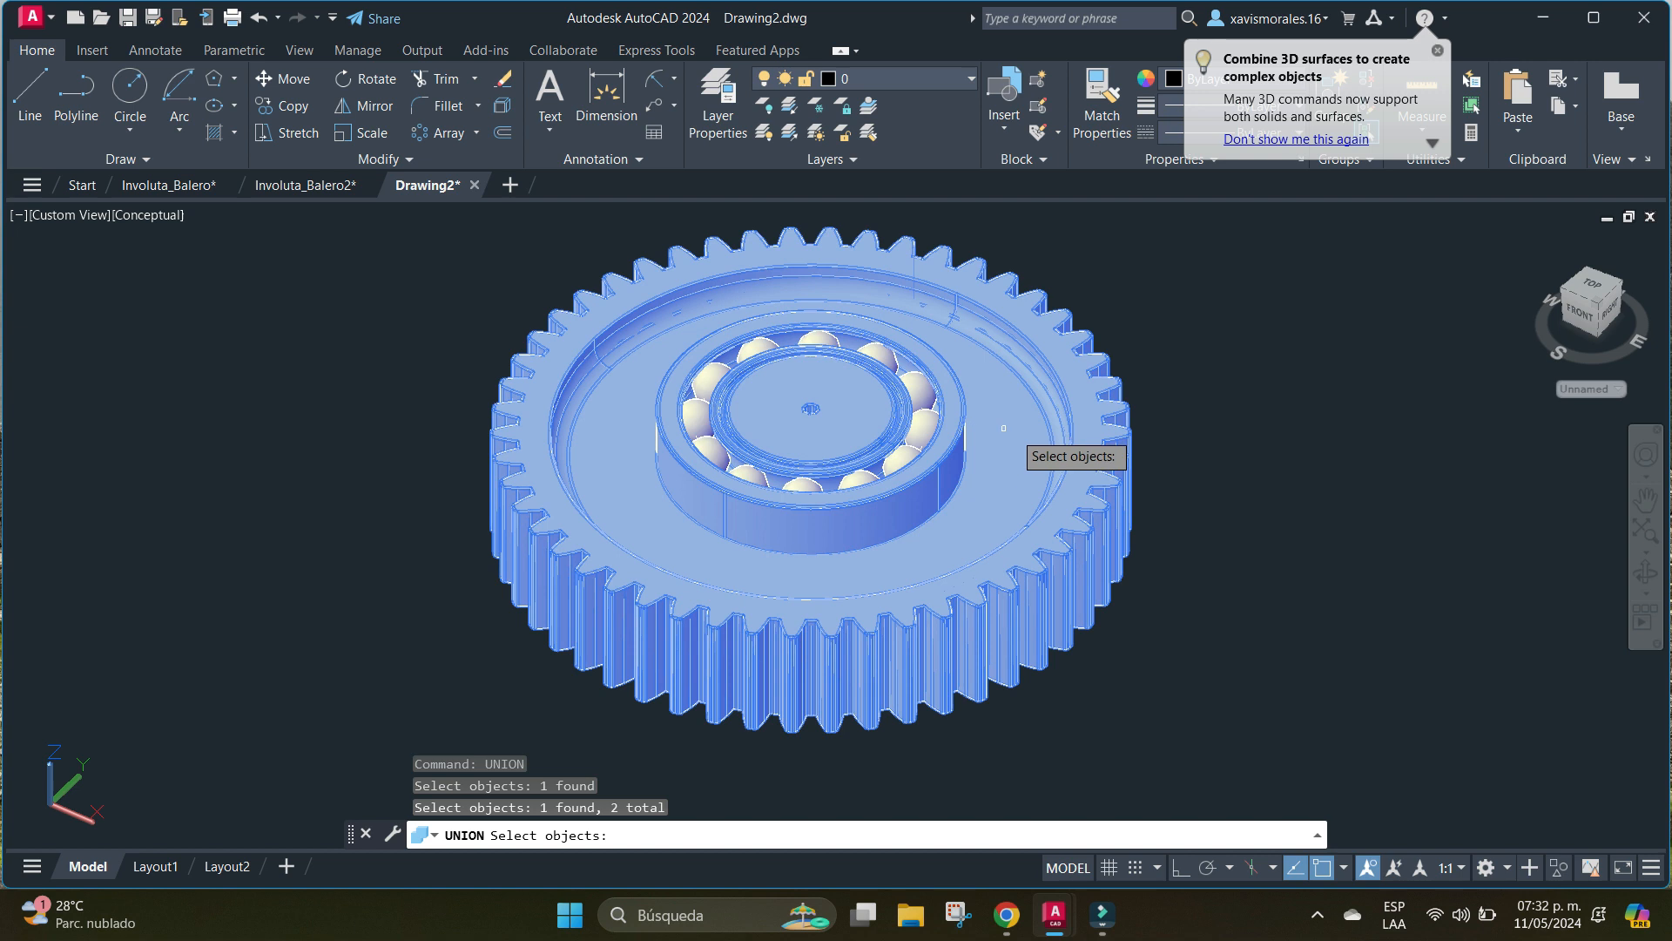
{"action": "key", "text": "Return"}
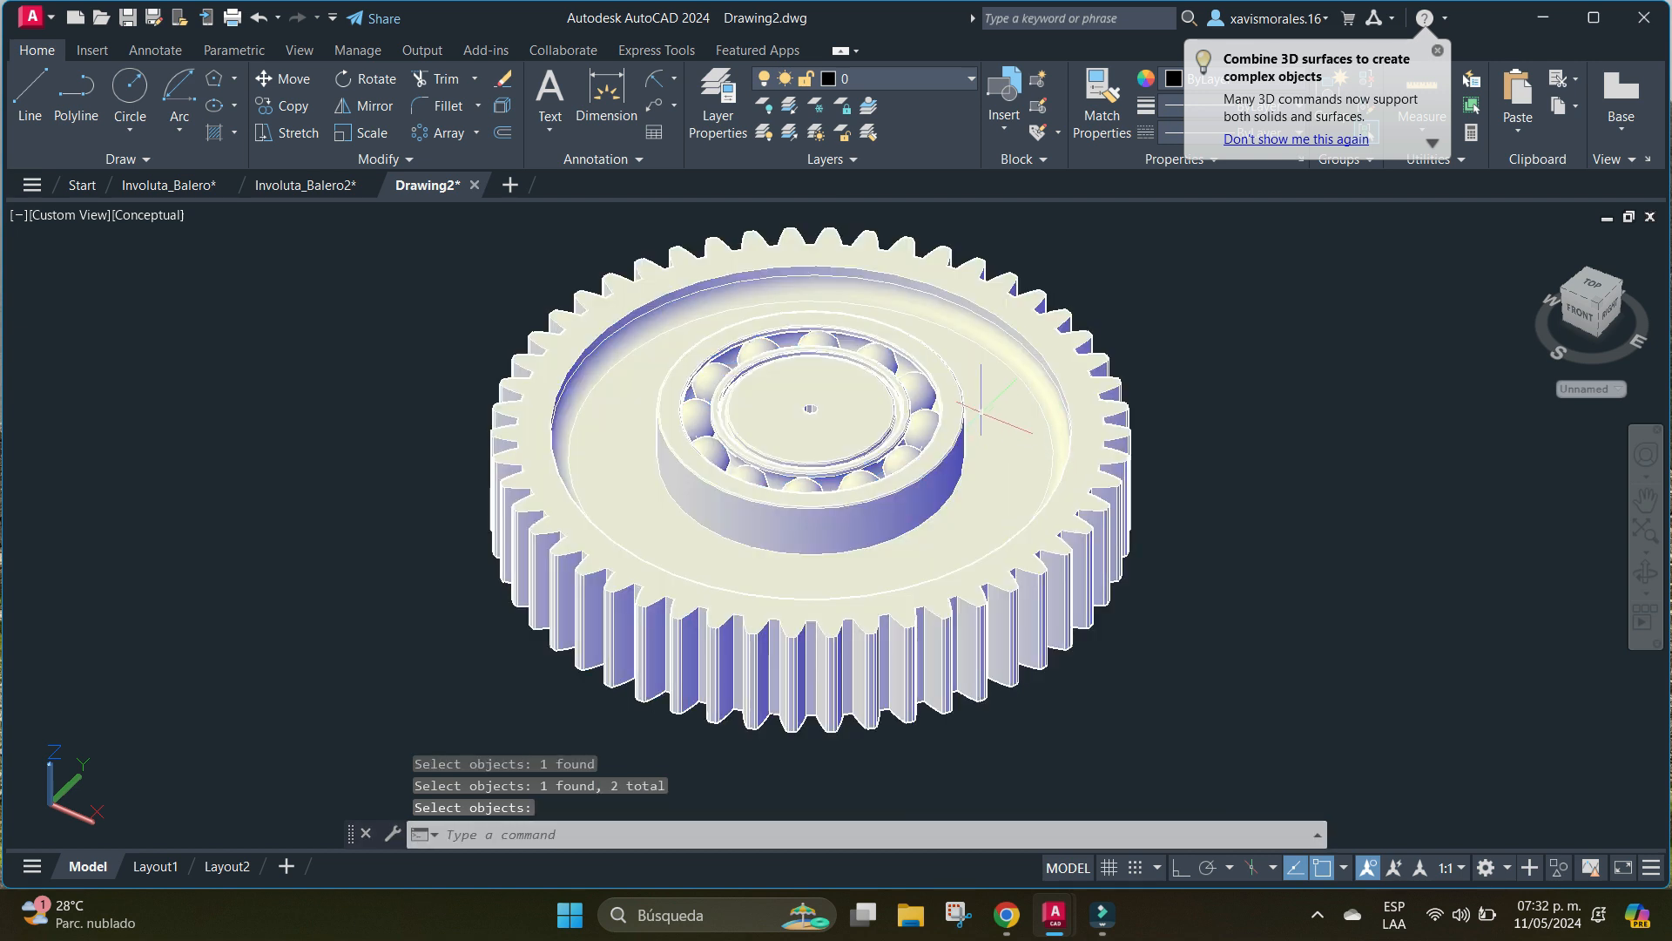
{"action": "scroll", "coordinate": [1148, 374], "scroll_direction": "down", "scroll_amount": 4}
{"action": "middle_click_drag", "start_coordinate": [1080, 421], "coordinate": [1018, 479]}
{"action": "scroll", "coordinate": [1040, 444], "scroll_direction": "up", "scroll_amount": 3}
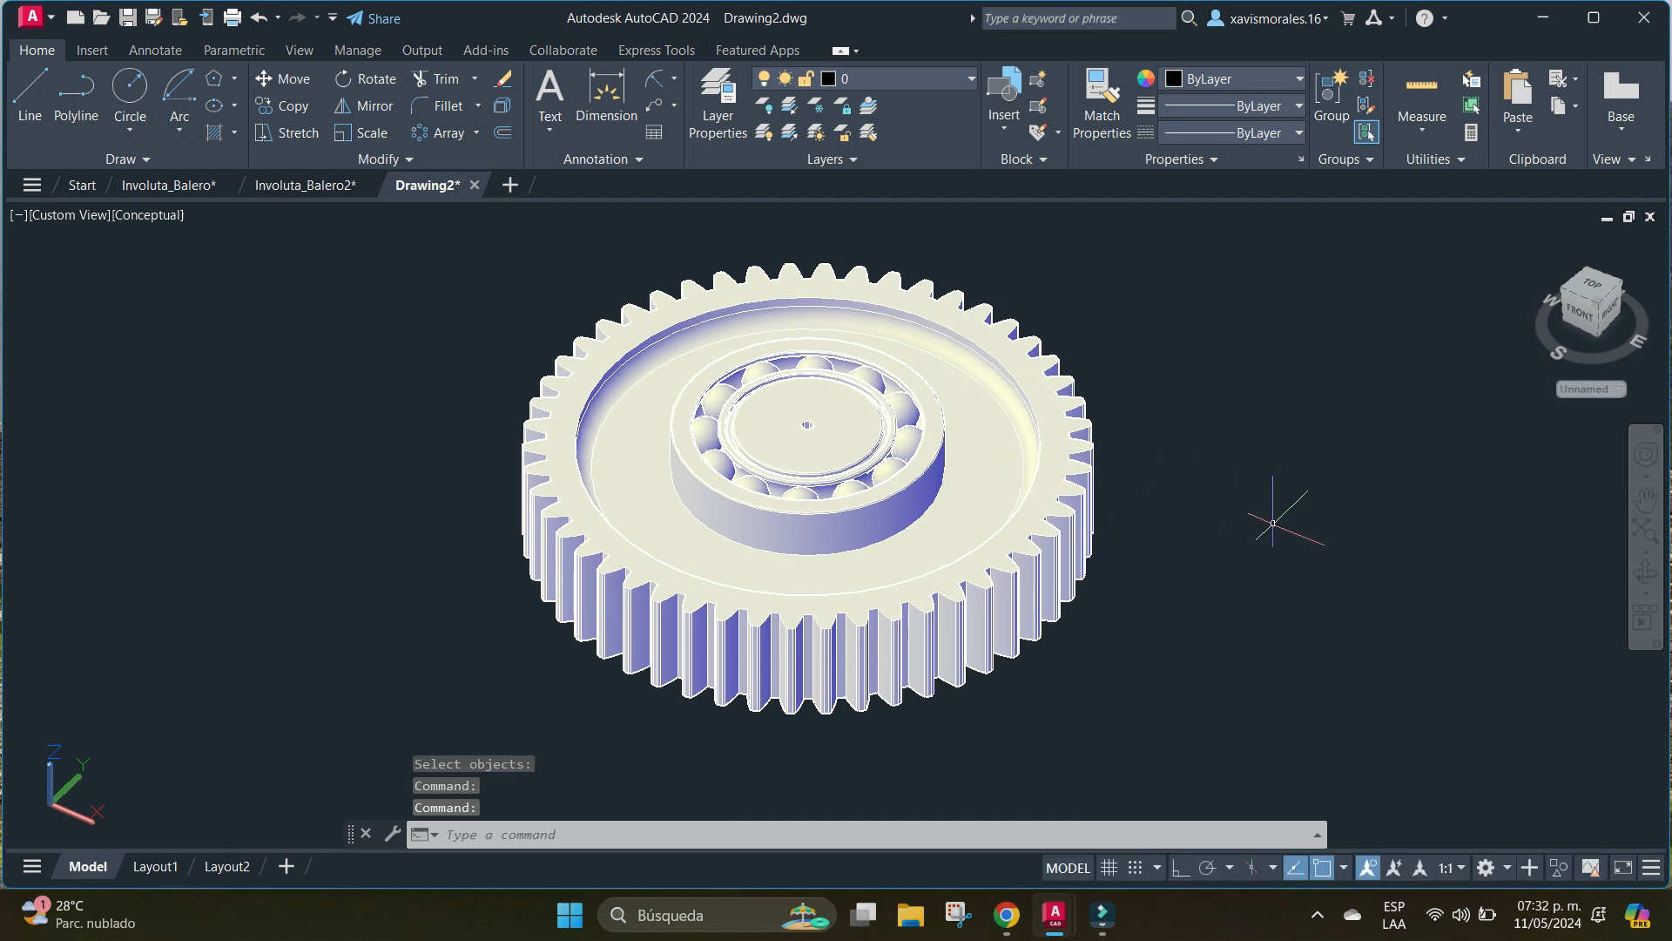